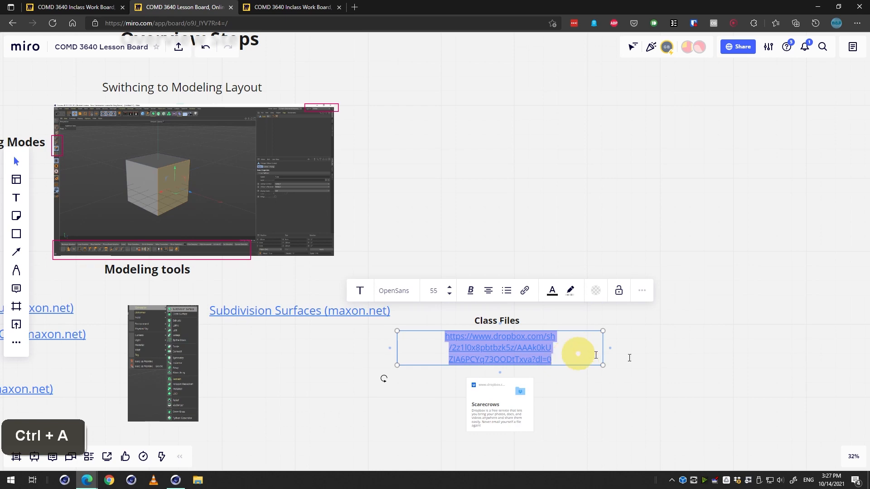
Copy the Class Files Dropbox link text on the lesson board.
key(ctrl+c)
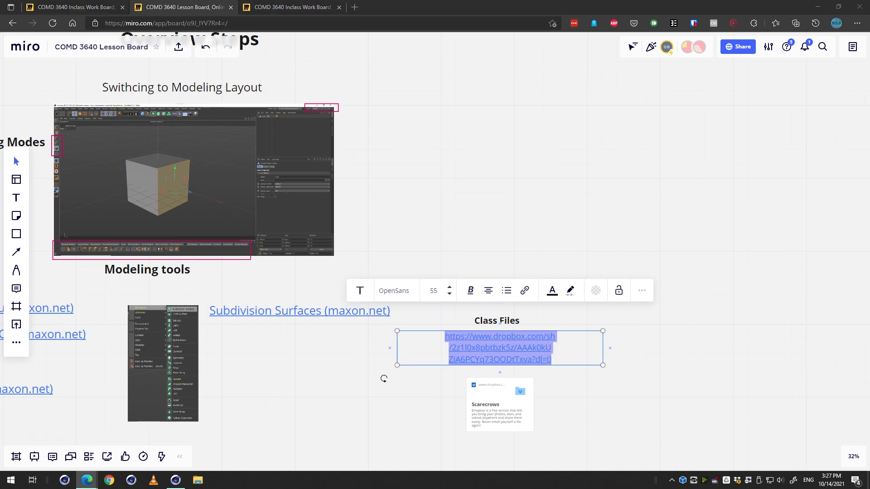
key(Return)
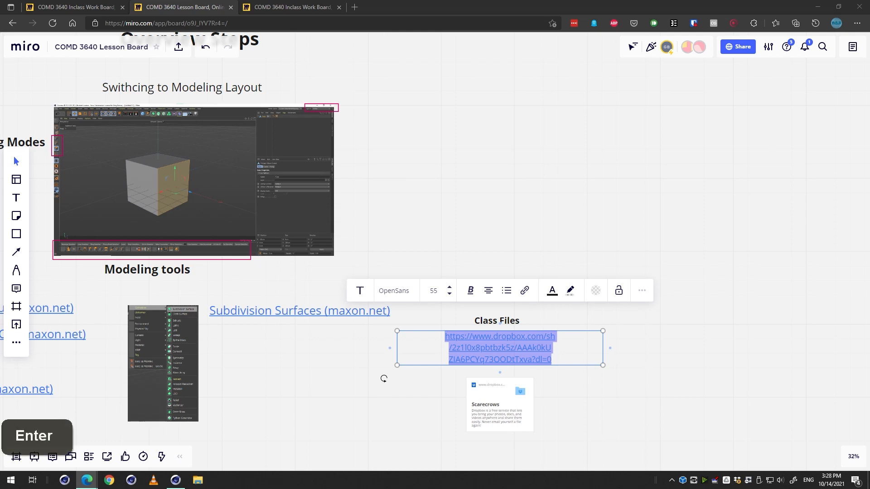
click(689, 402)
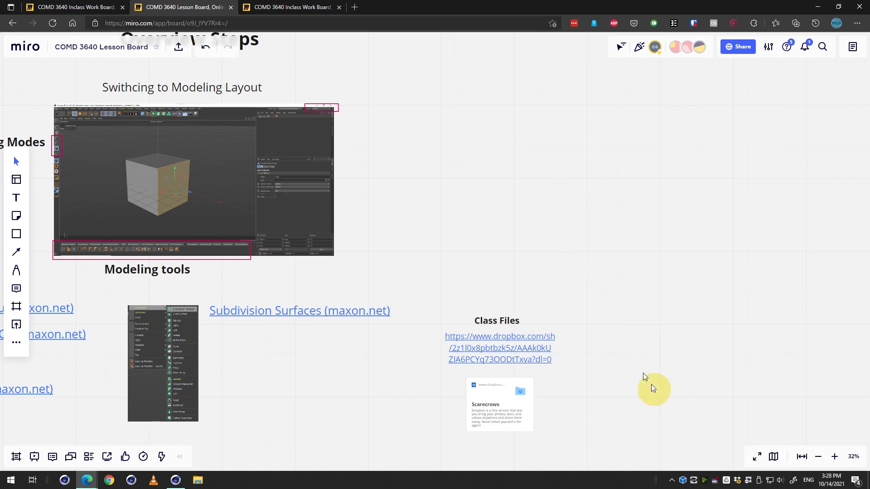
Open the Class Files Dropbox link to view the shared Scarecrows files.
double_click(523, 348)
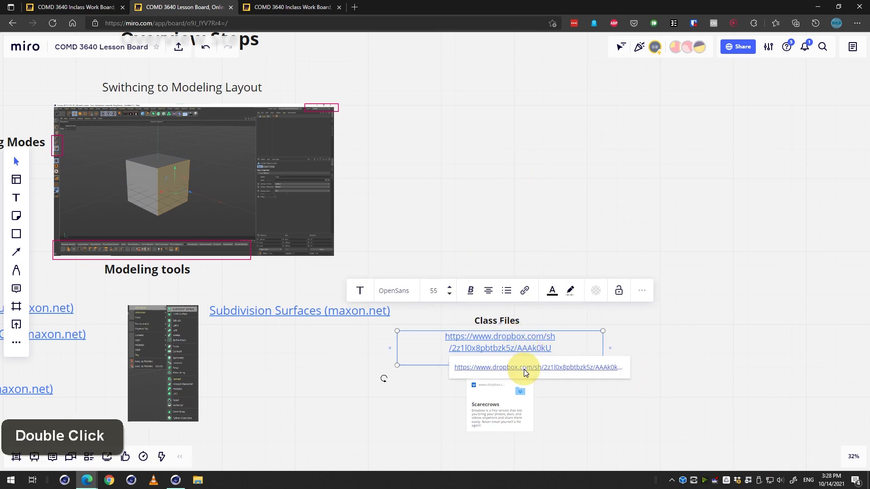
click(520, 368)
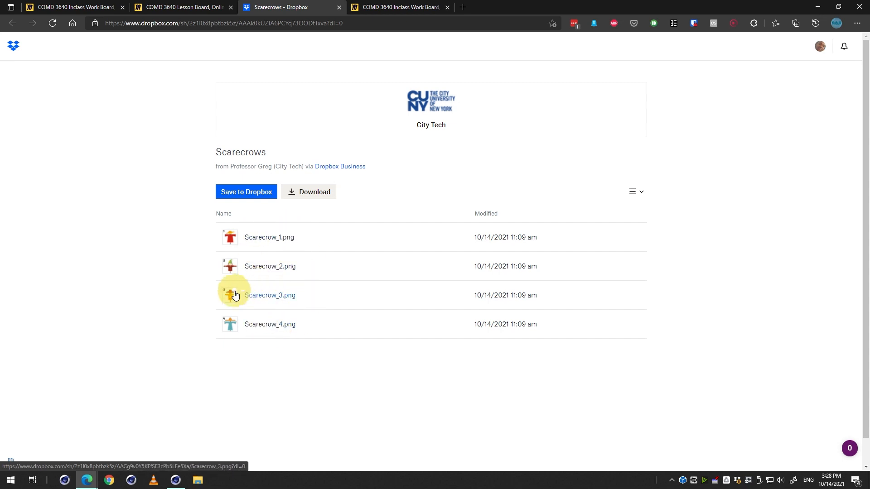
Return to the lesson board and look over the modeling layout, modes and tools references.
click(180, 6)
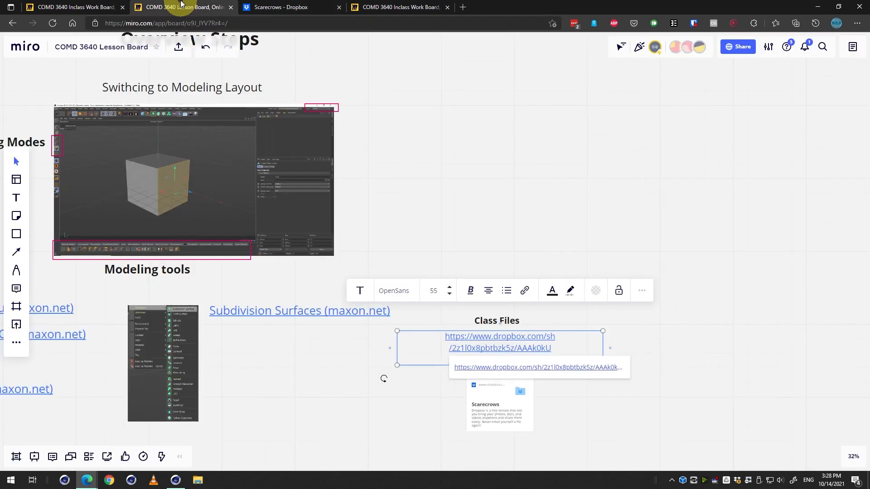
click(607, 195)
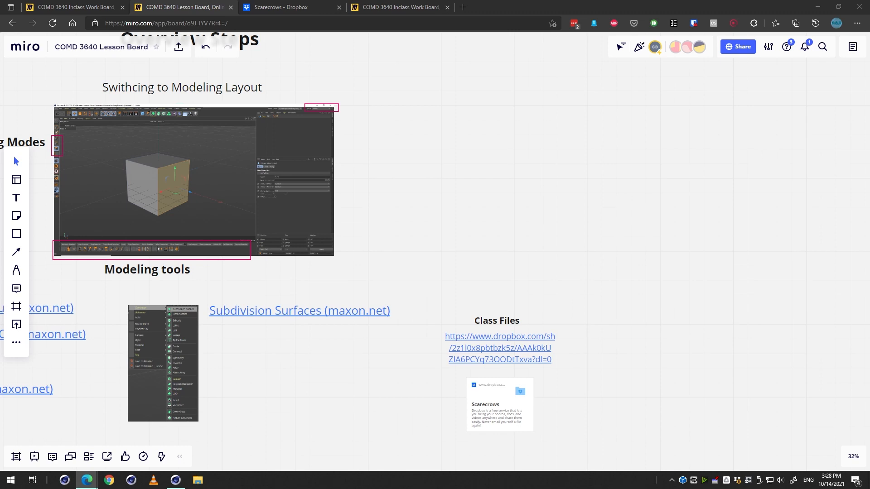
scroll(660, 243, left, 10)
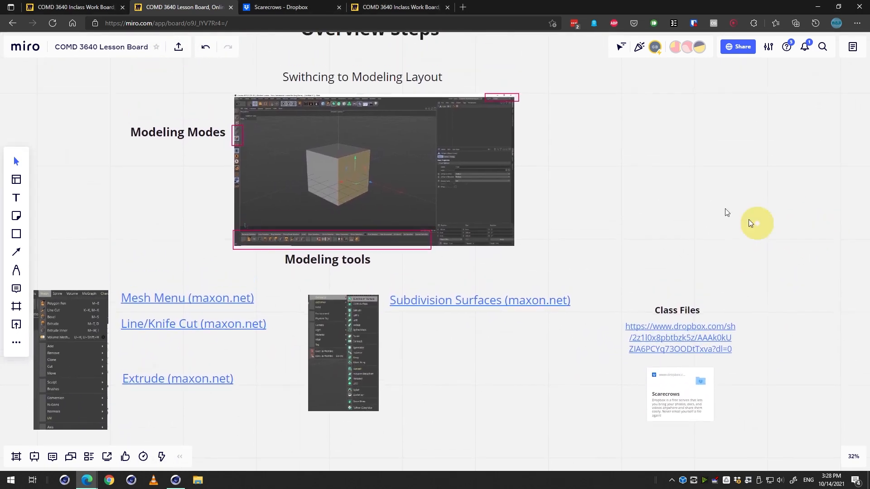
scroll(750, 165, left, 2)
scroll(750, 165, down, 1)
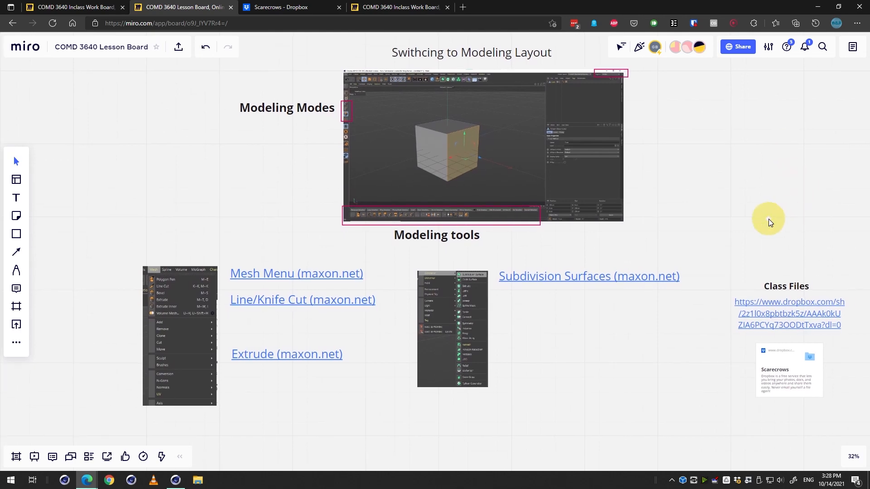
scroll(765, 225, up, 1)
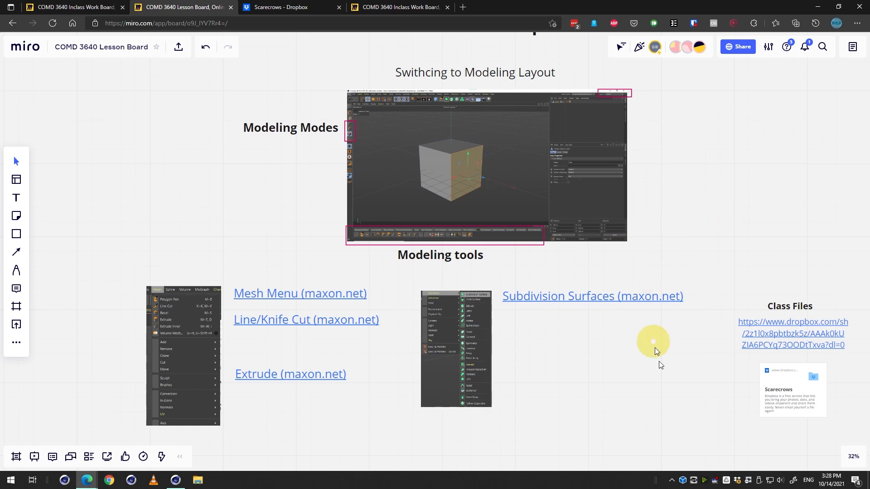
Switch to Cinema 4D and delete the cube object and the Mat material from the scene.
click(175, 480)
click(686, 56)
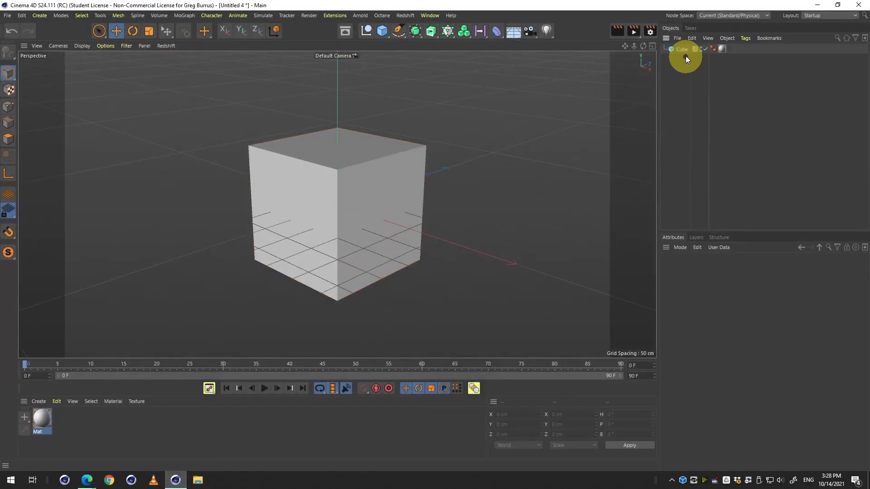
click(685, 50)
key(Delete)
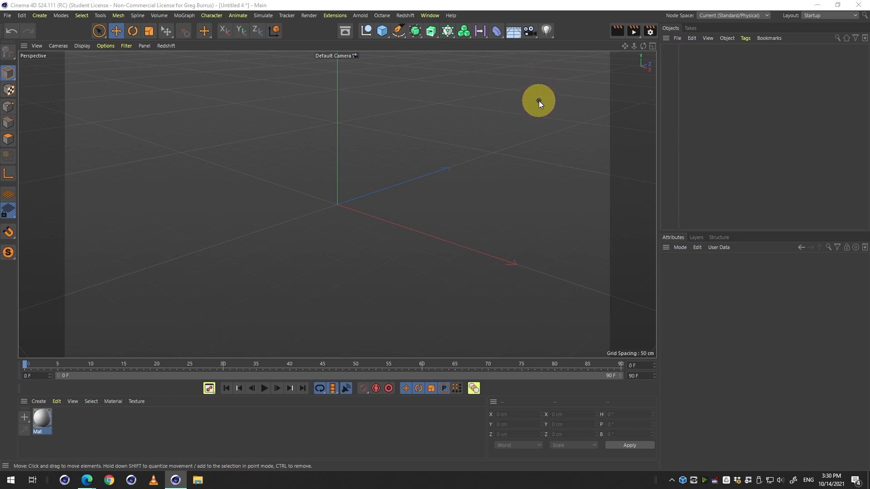
click(50, 409)
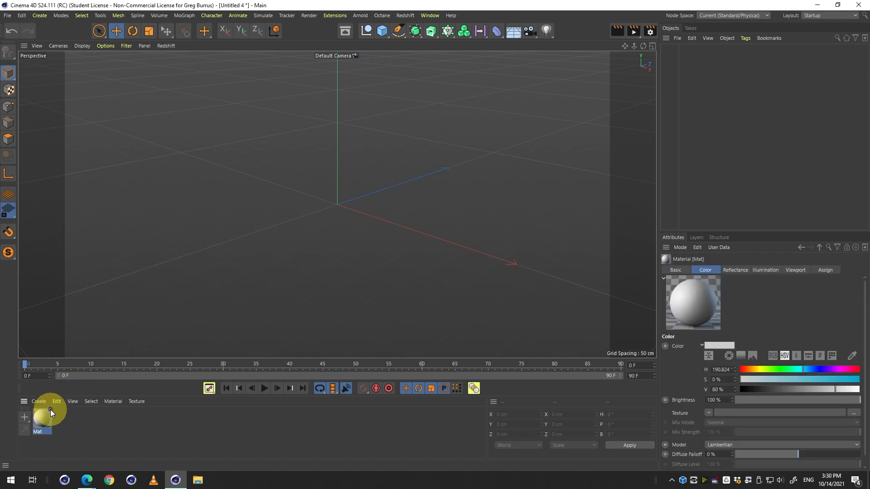
key(Delete)
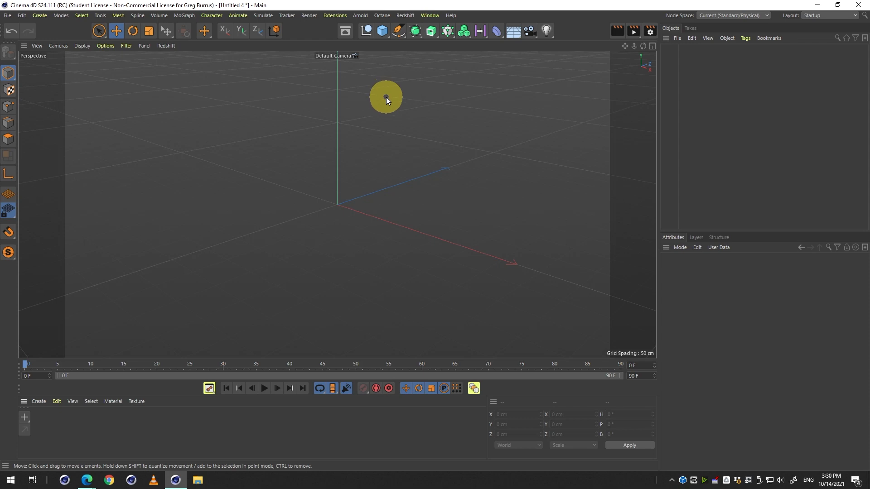
click(262, 16)
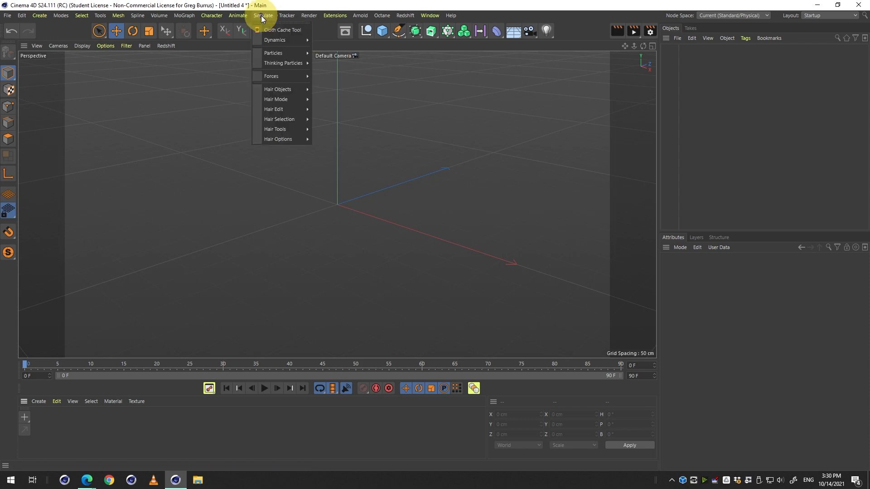
click(159, 16)
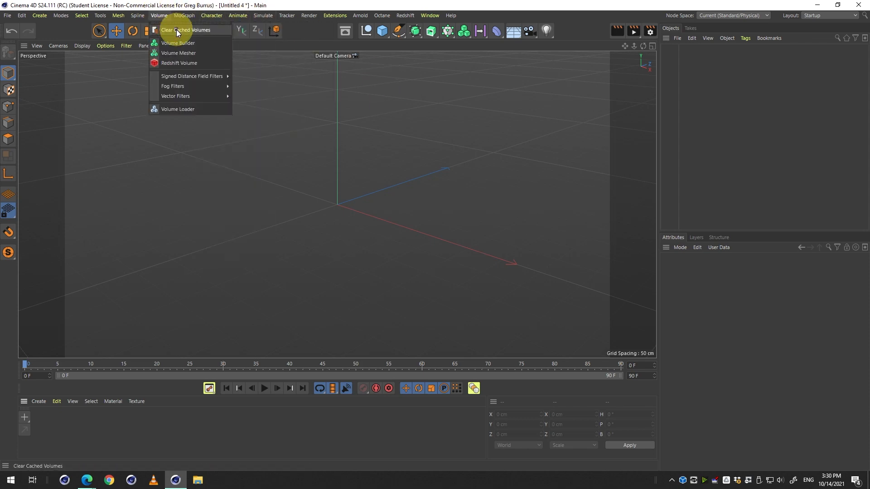
mouse_move(116, 18)
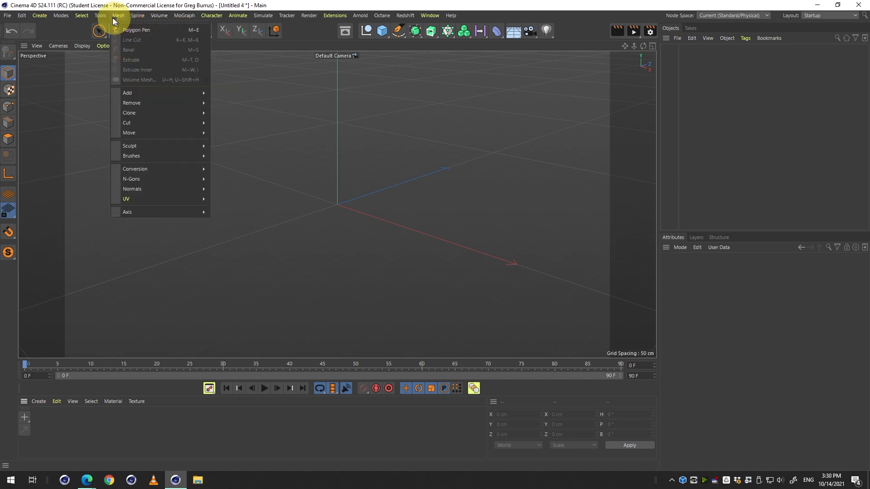
Switch the interface layout to Model.
click(514, 4)
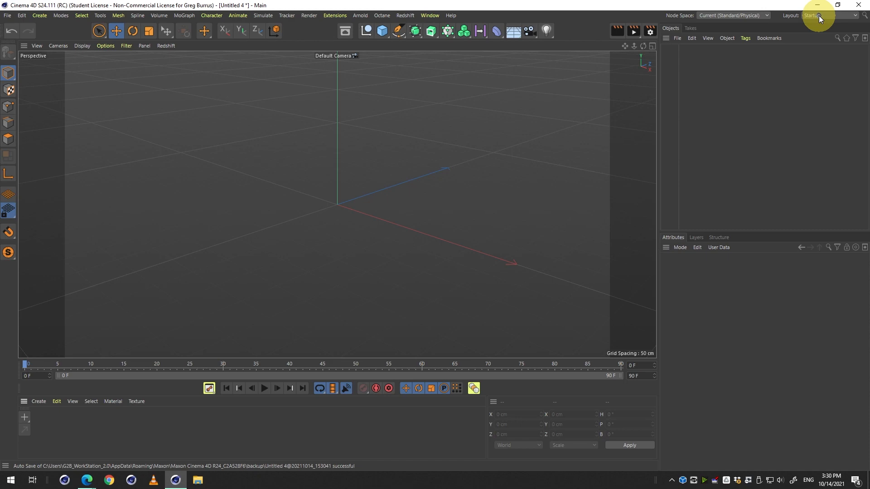
key(alt)
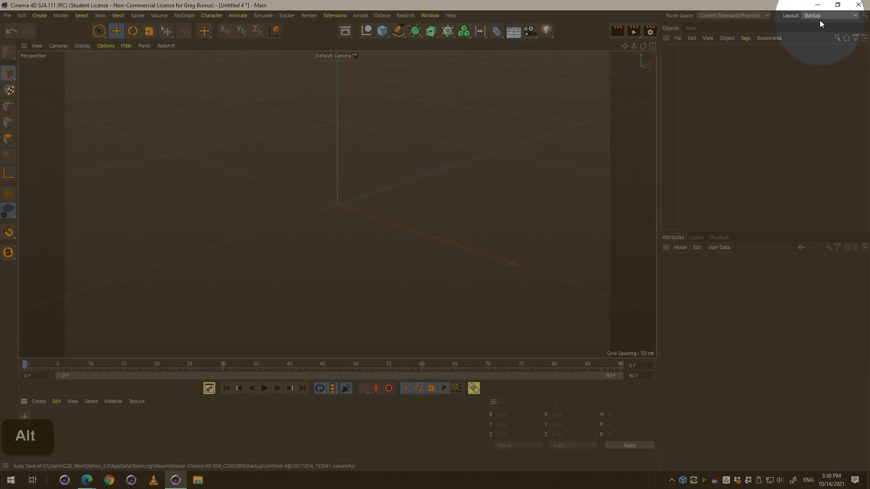
click(821, 17)
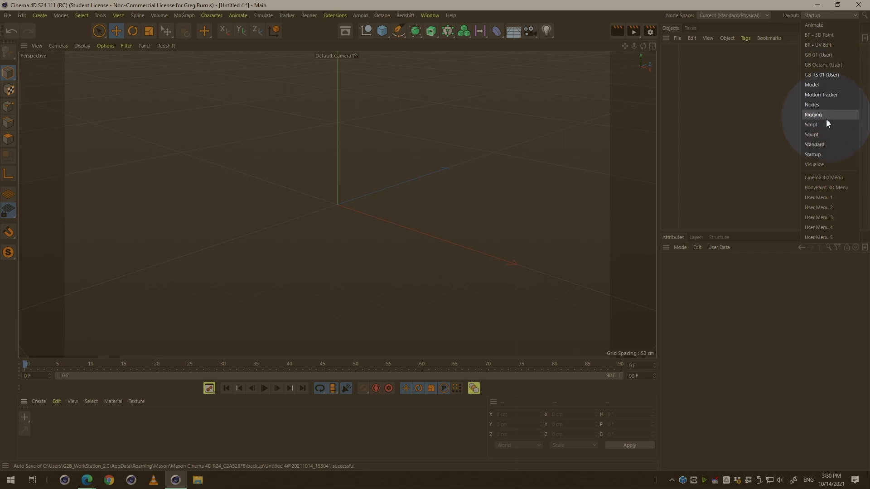
click(820, 86)
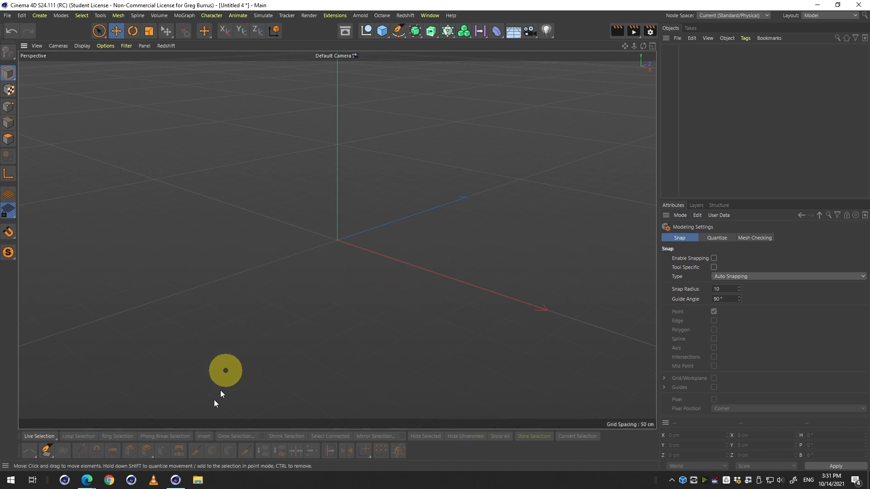
key(3)
drag(318, 249, 358, 235)
drag(403, 253, 381, 254)
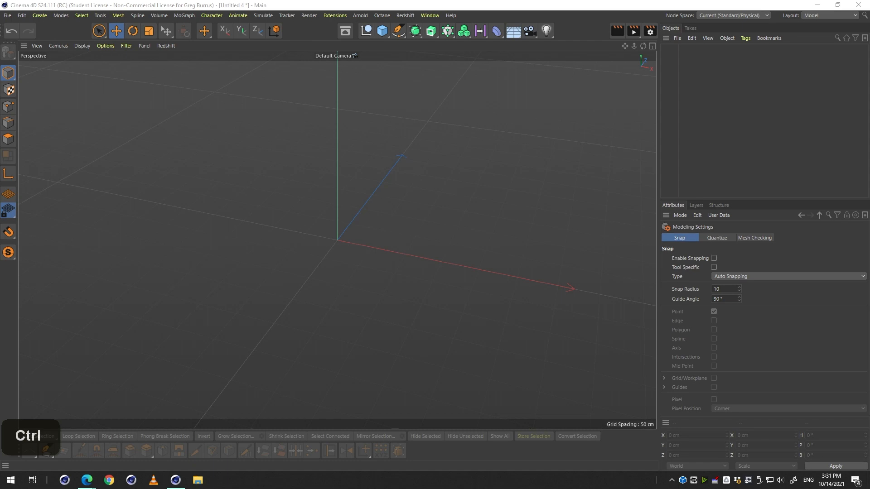
Open the scarecrows images folder and browse the four scarecrow PNG files.
drag(869, 163, 332, 96)
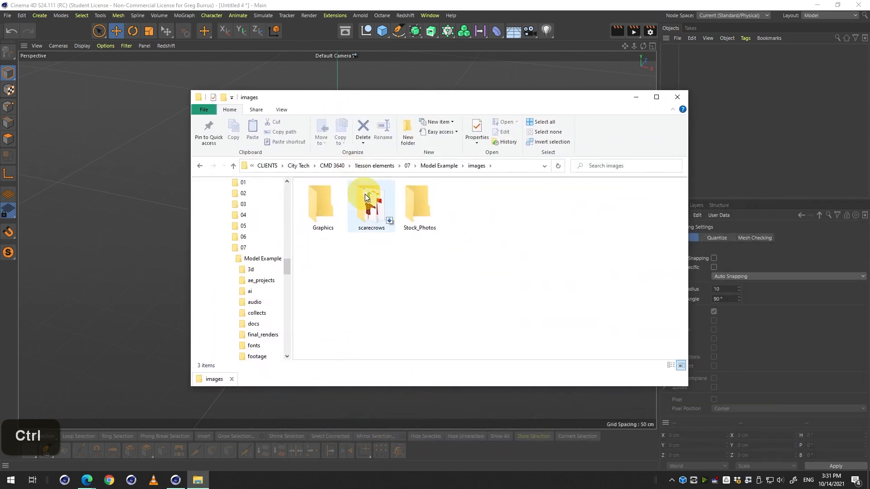
double_click(365, 194)
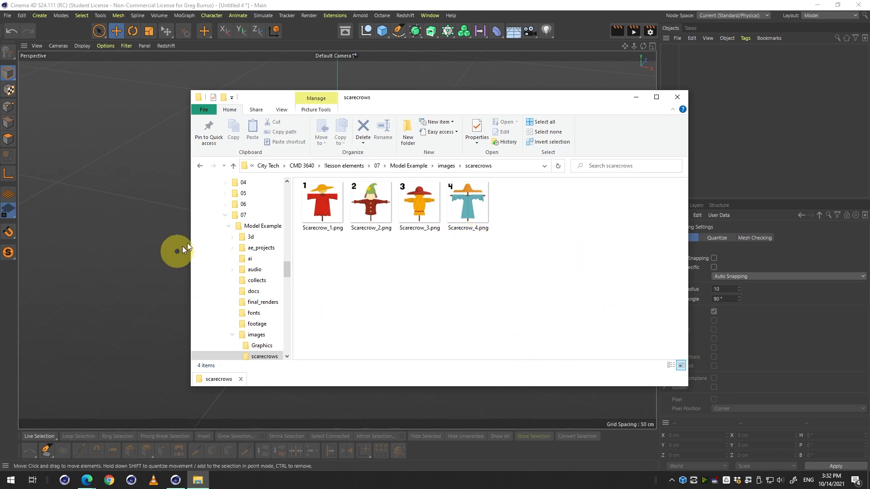
click(371, 219)
key(Right)
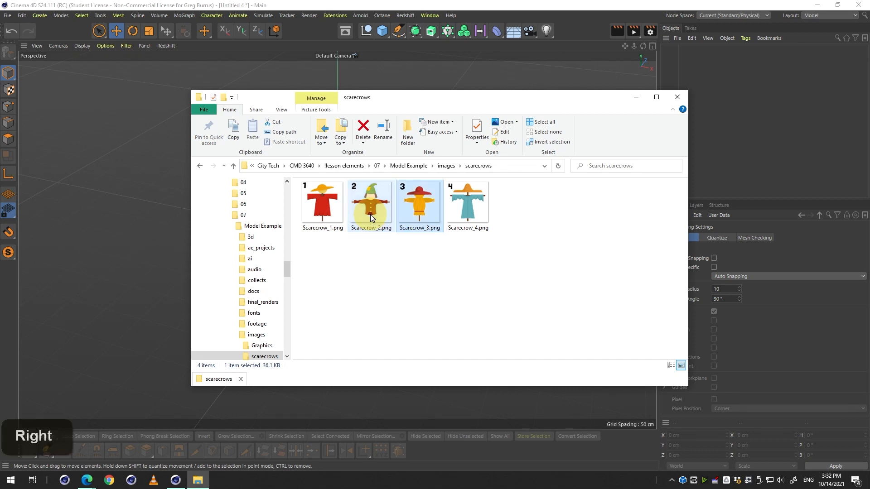
key(Left)
key(Right)
key(Left)
key(Right)
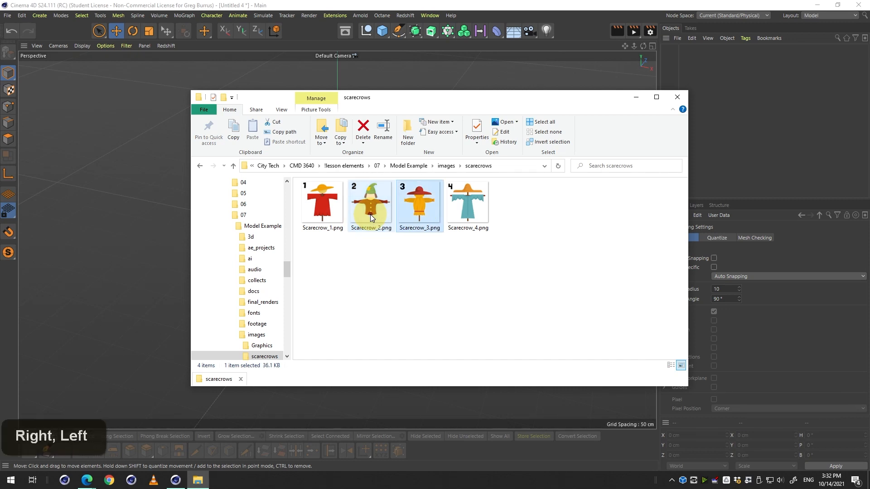
key(Left)
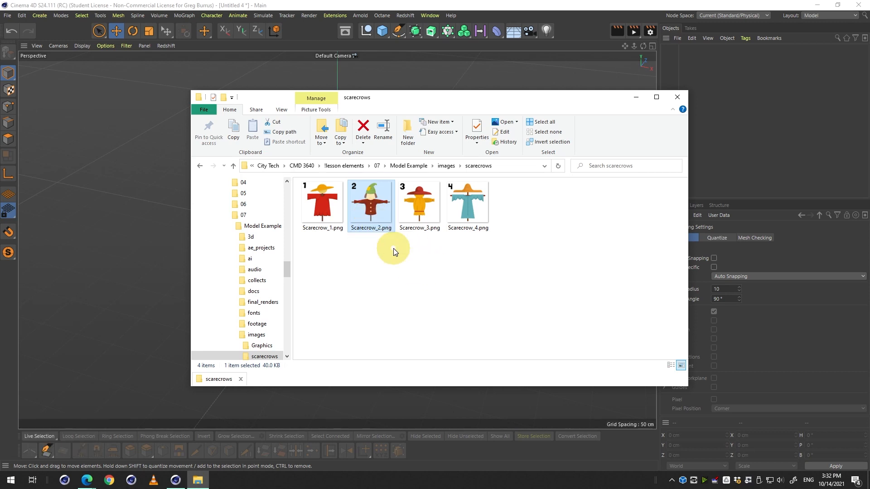
key(Right)
key(Right)
key(Return)
key(Right)
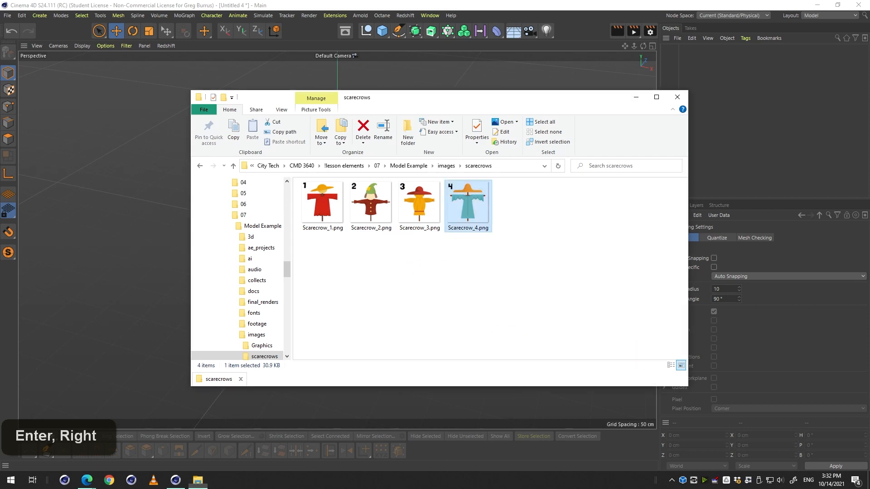
Preview the scarecrow images one after another to compare the designs.
click(392, 203)
key(space)
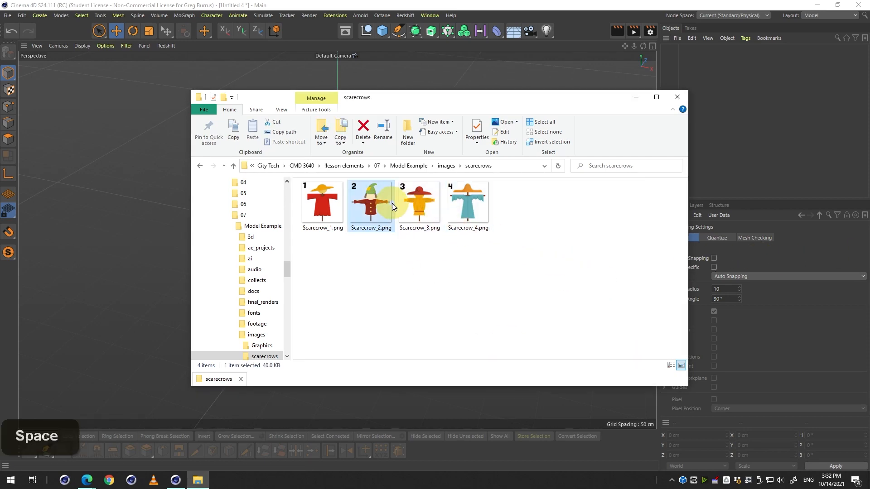
key(Left)
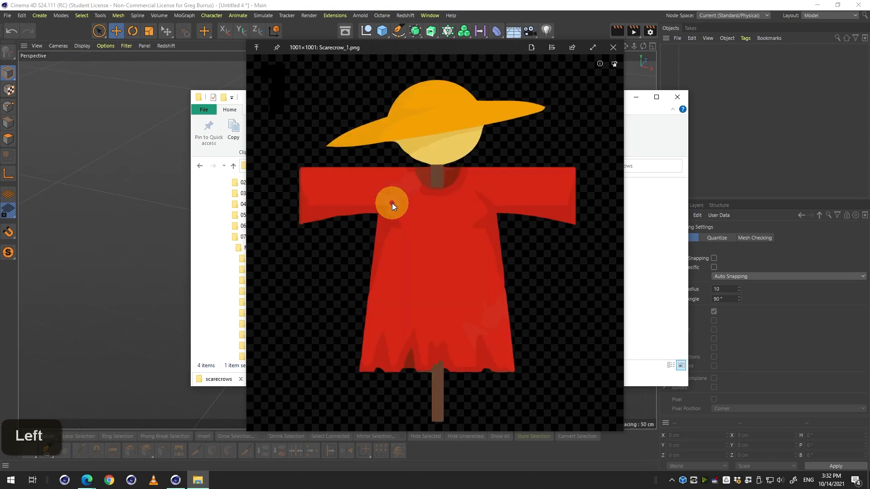
key(Right)
key(Left)
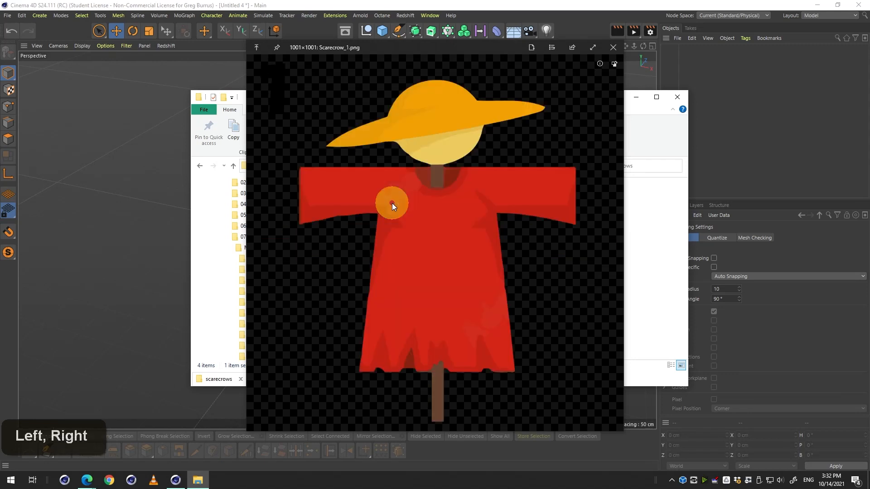
key(Right)
key(Right)
key(Right)
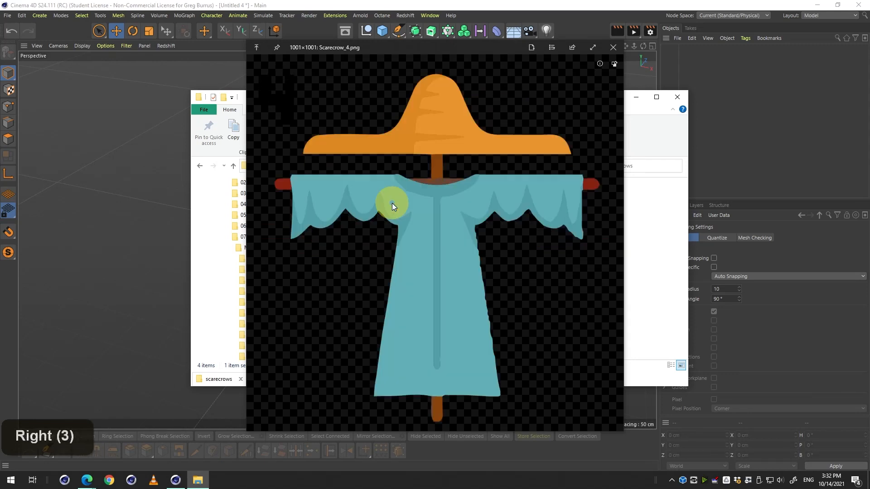
key(Right)
key(Left)
key(Left)
key(Left)
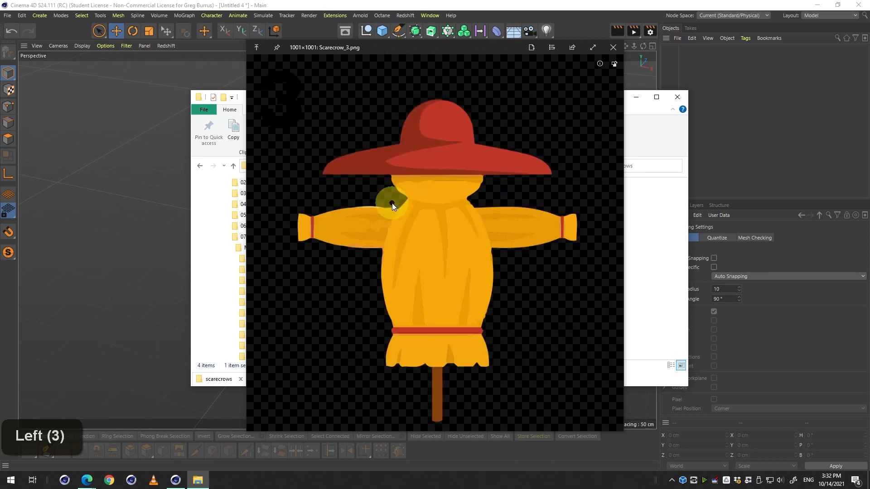
key(Left)
key(Right)
key(Right)
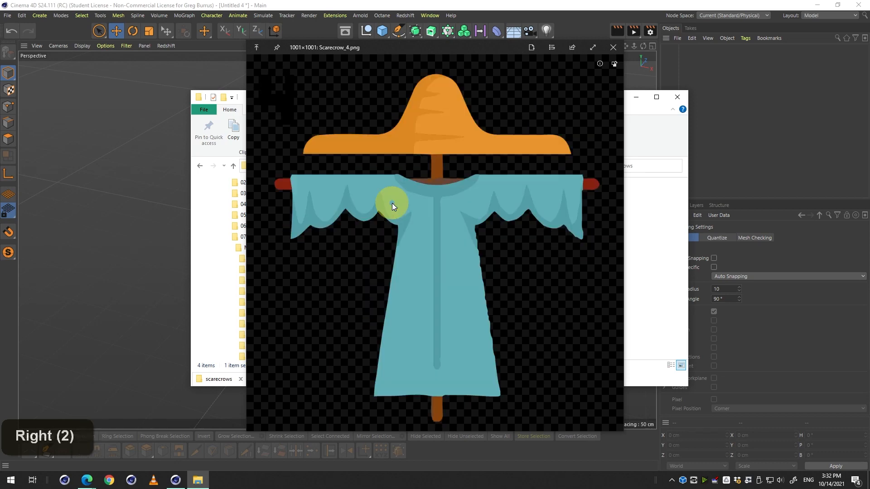
key(Right)
key(Left)
key(Left)
key(Left)
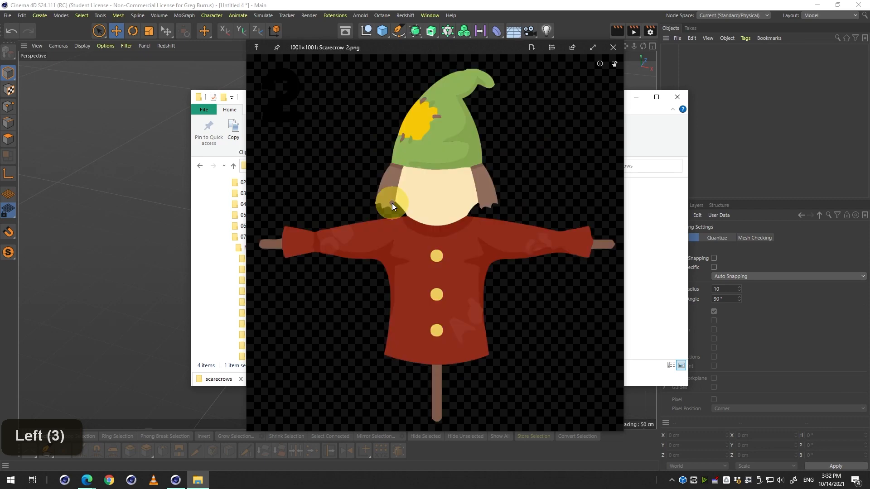
Save the scene as Scarecrow_number2_01.c4d in the Model Example 3d Projects folder.
key(space)
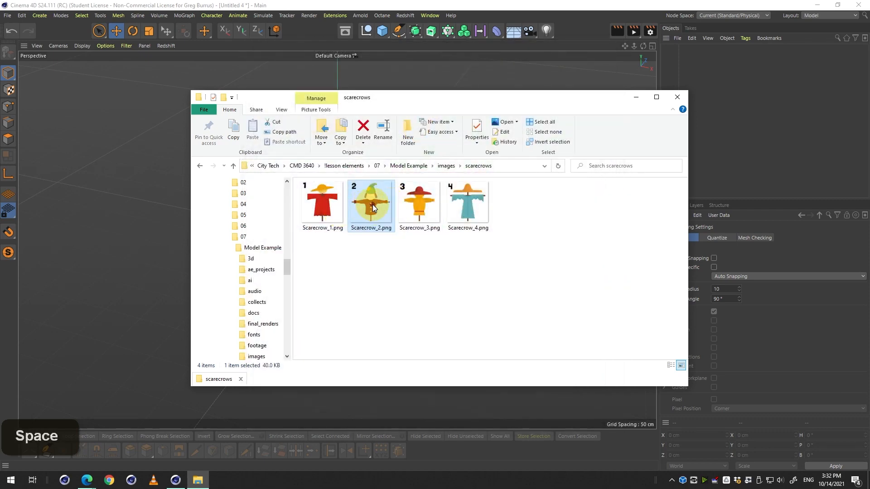
click(404, 5)
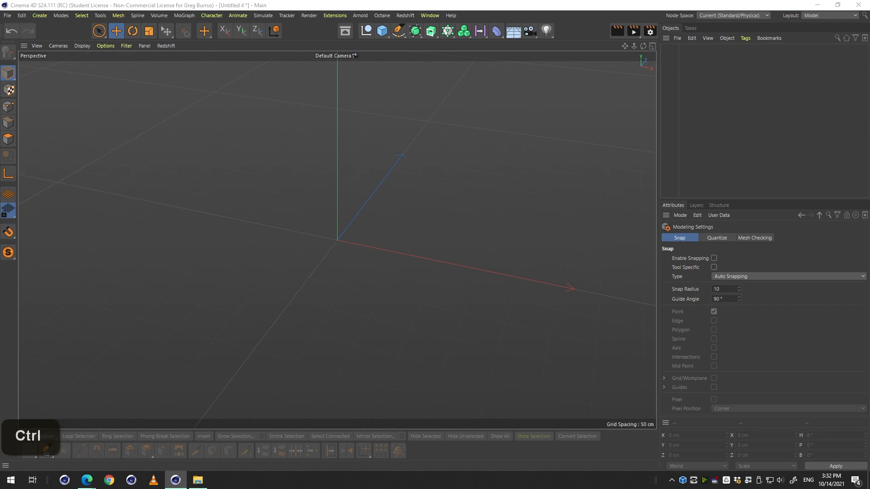
key(ctrl+c)
key(ctrl+c)
key(ctrl+c)
key(ctrl+shift+s)
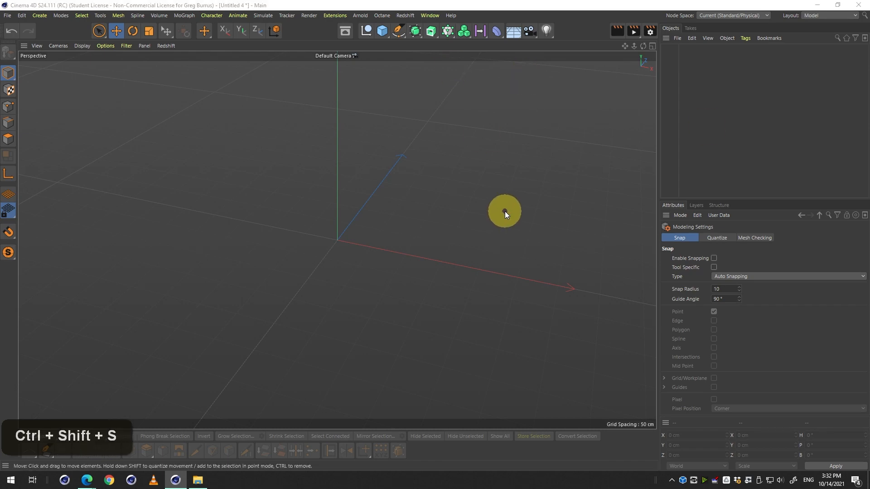
click(277, 37)
key(ctrl+v)
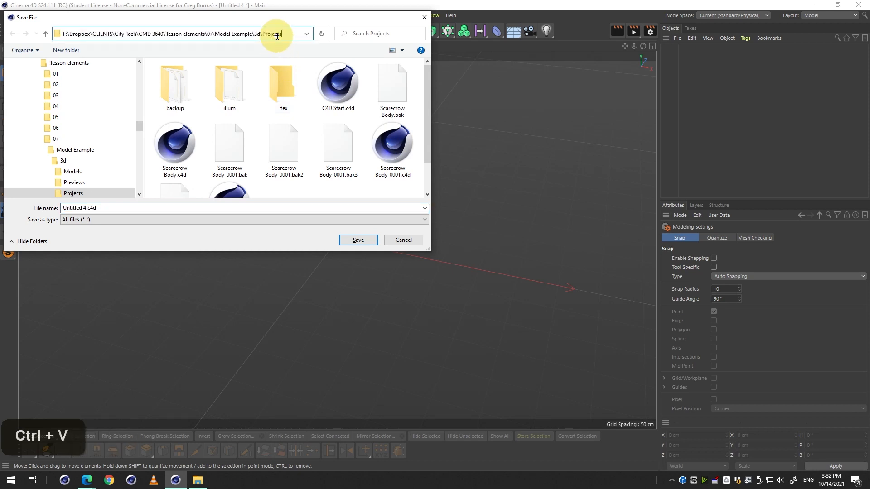
key(Return)
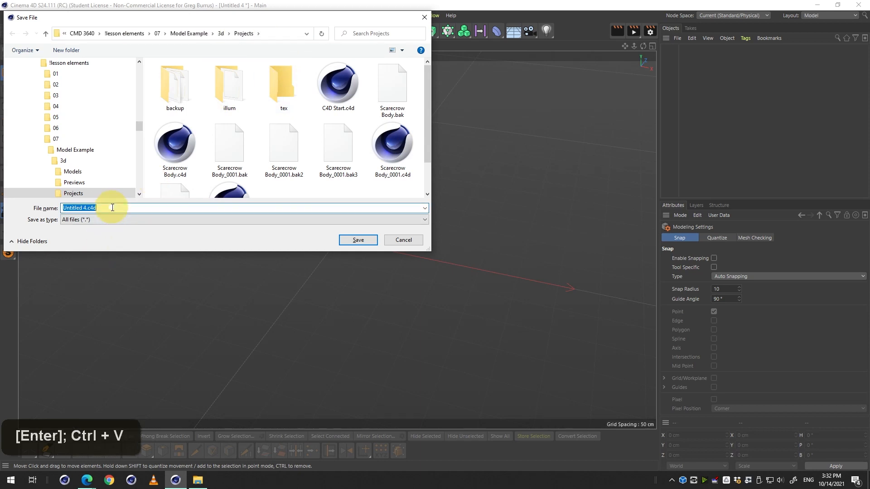
click(344, 157)
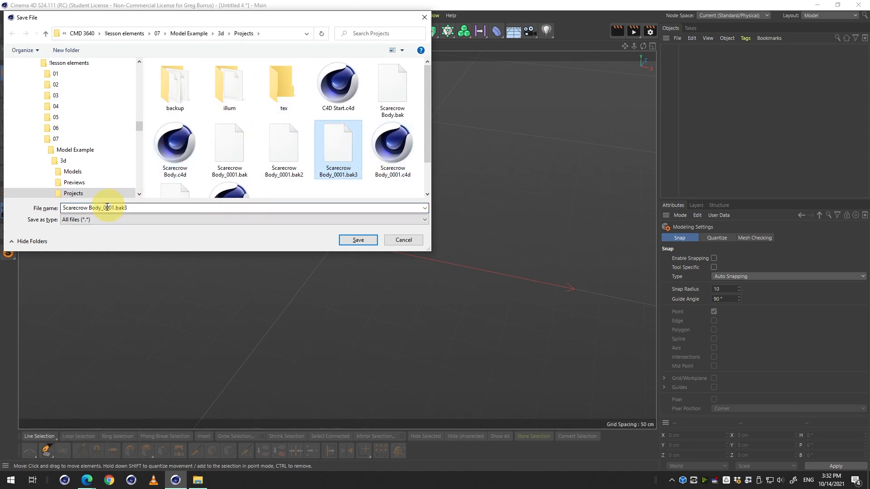
click(107, 207)
drag(89, 207, 375, 214)
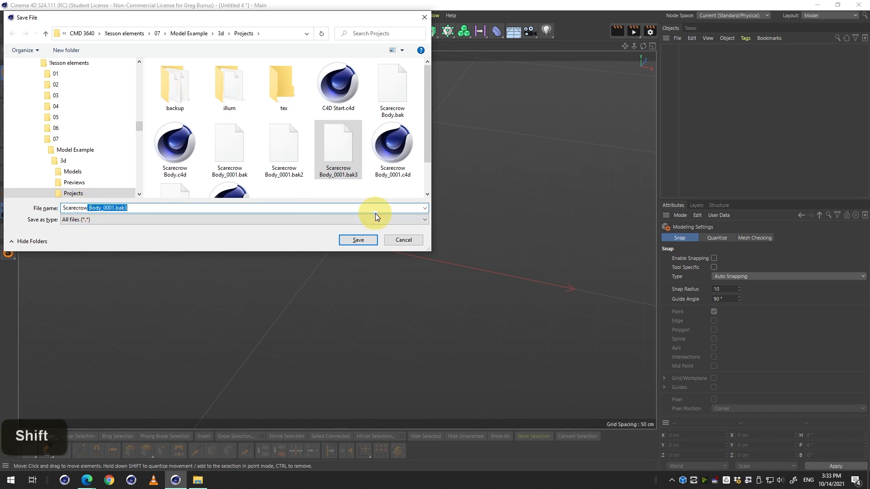
text(_number)
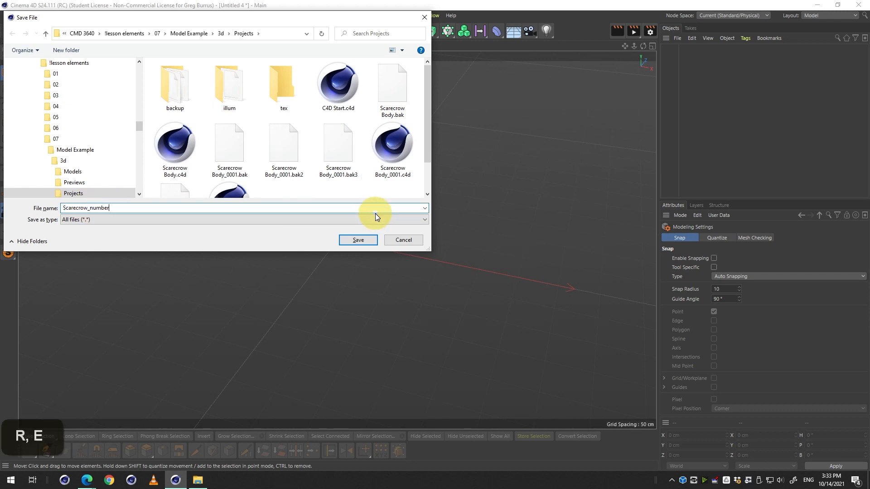
text(2_01)
key(Return)
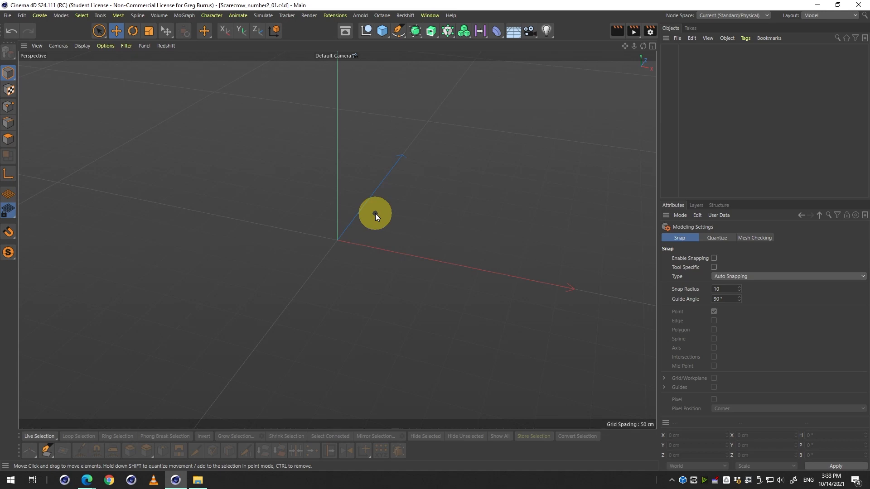
Switch the viewport layout to show only the Front view maximized.
click(198, 479)
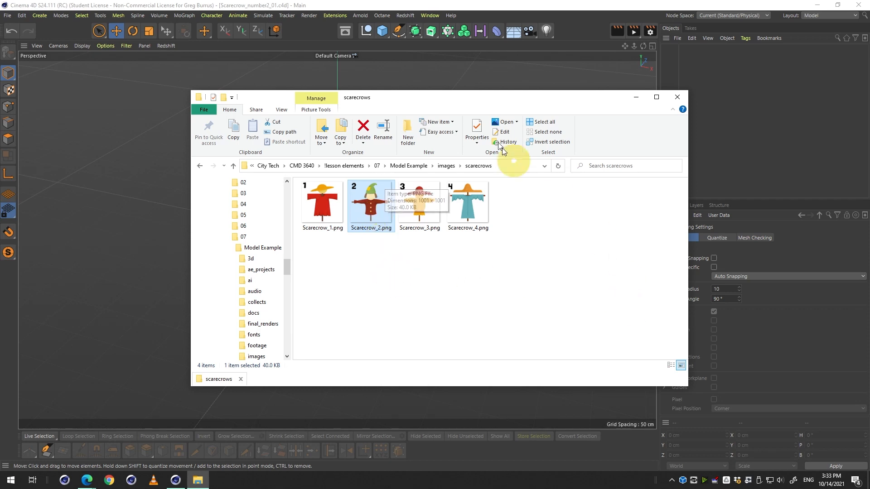
click(425, 69)
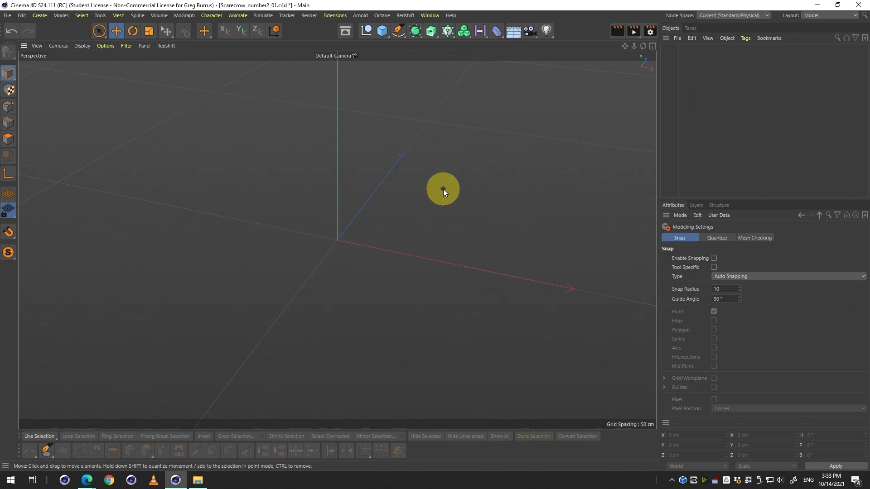
key(3)
drag(429, 218, 414, 200)
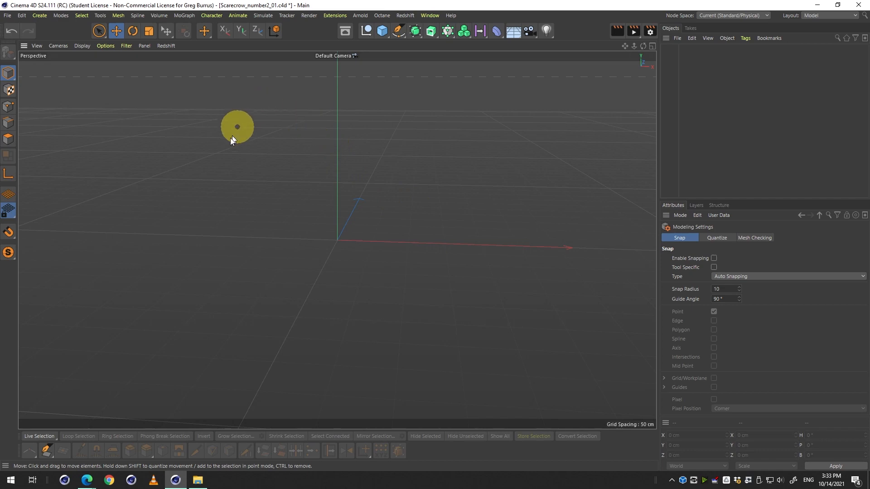
middle_click(439, 150)
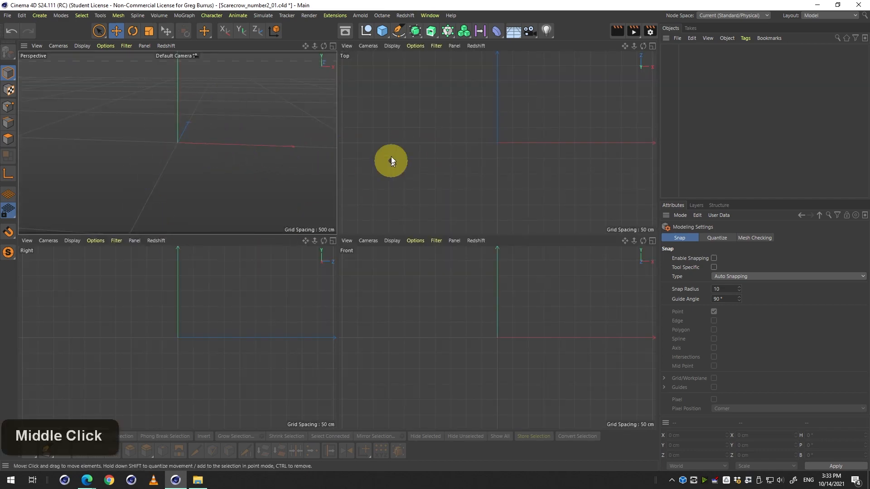
middle_click(283, 117)
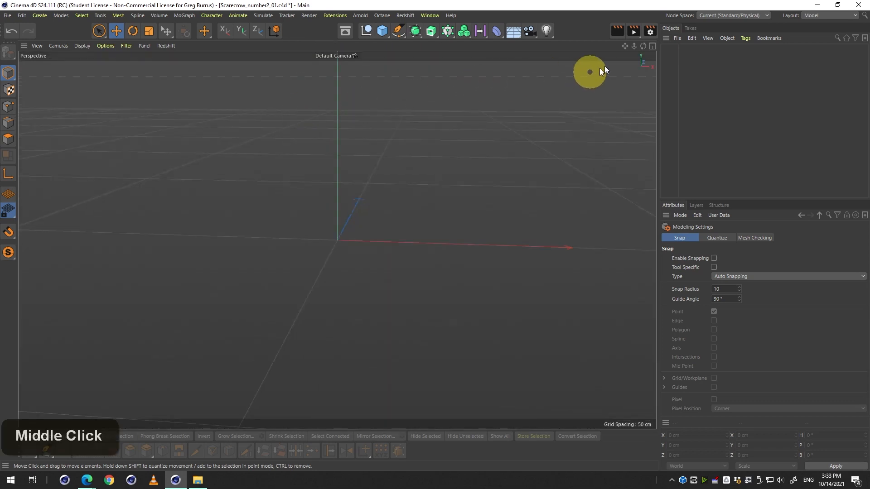
middle_click(653, 47)
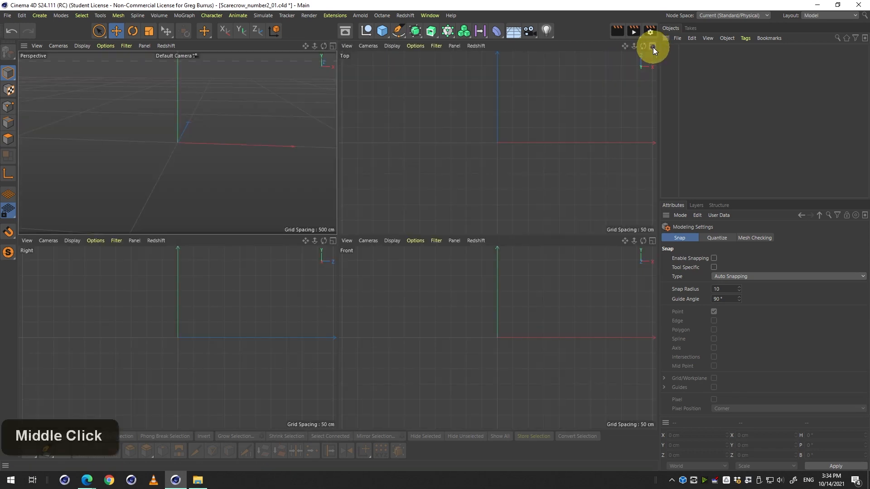
click(334, 45)
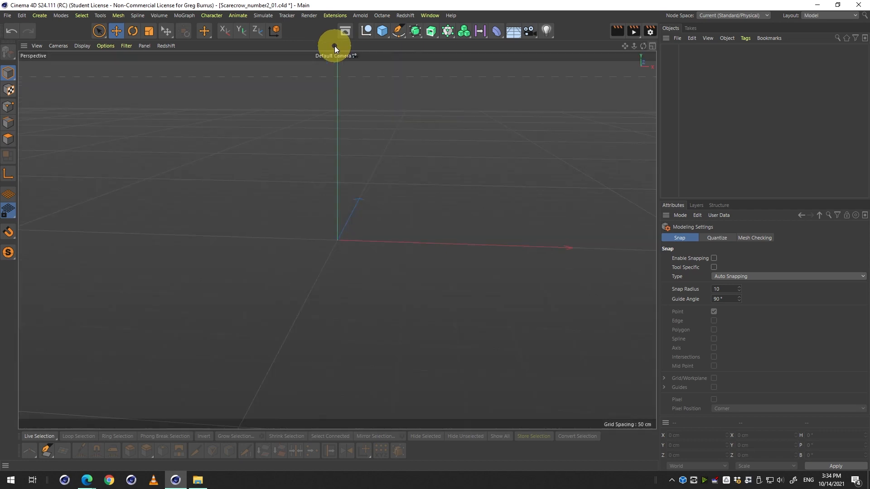
click(654, 46)
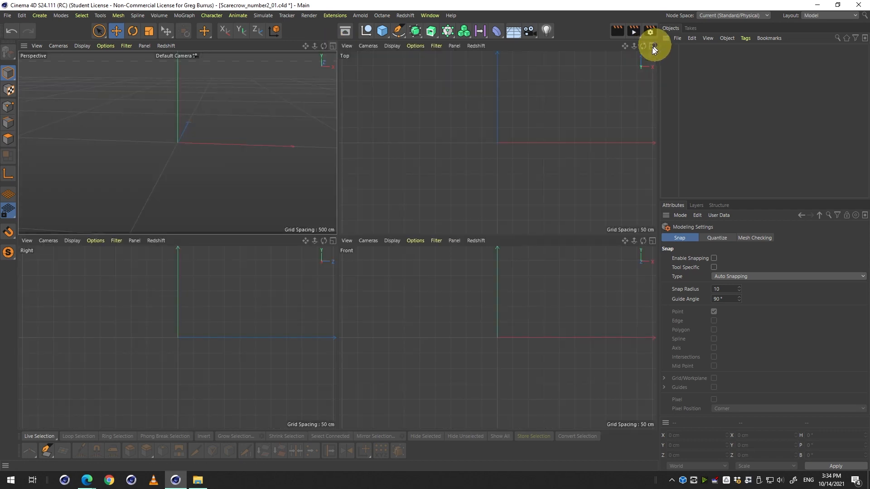
middle_click(501, 271)
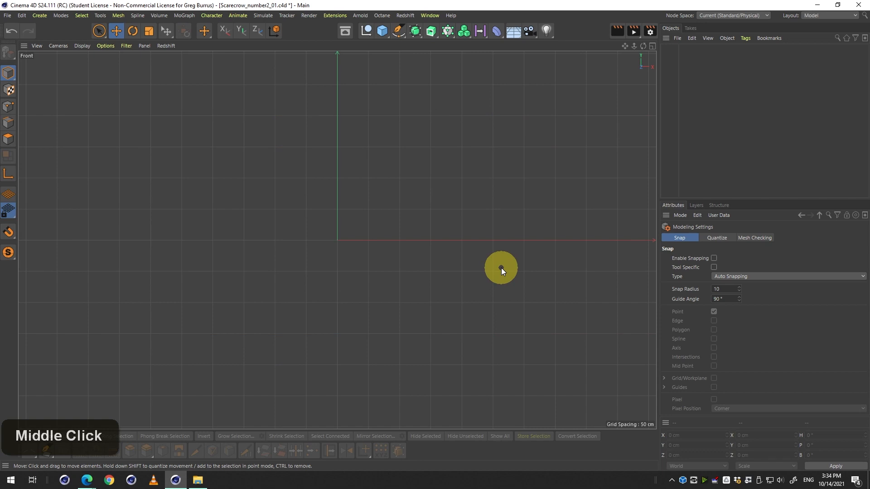
click(198, 479)
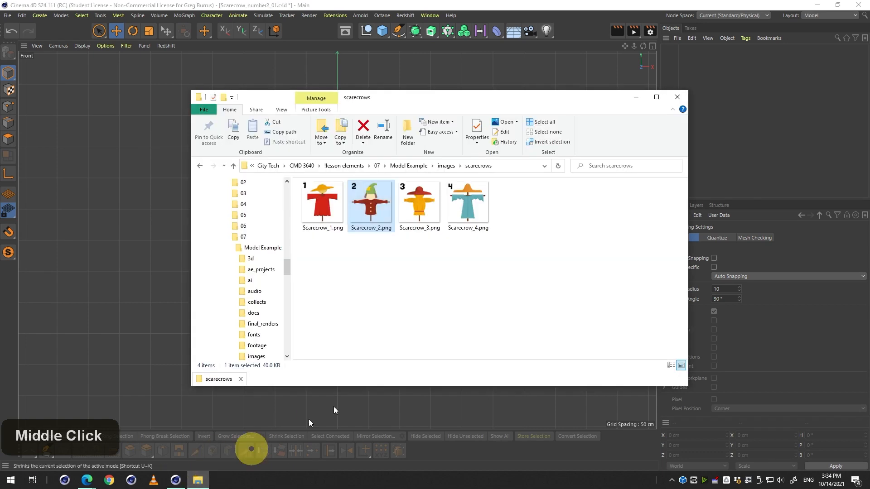
drag(363, 206, 400, 70)
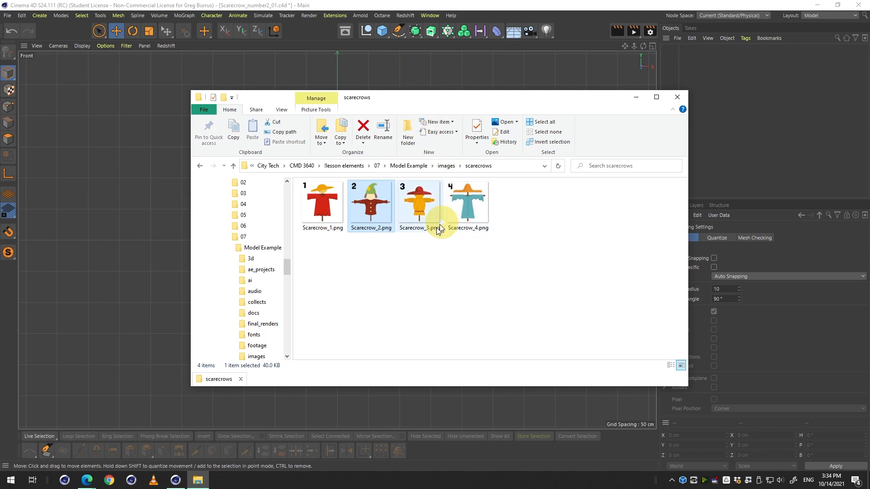
middle_click(146, 195)
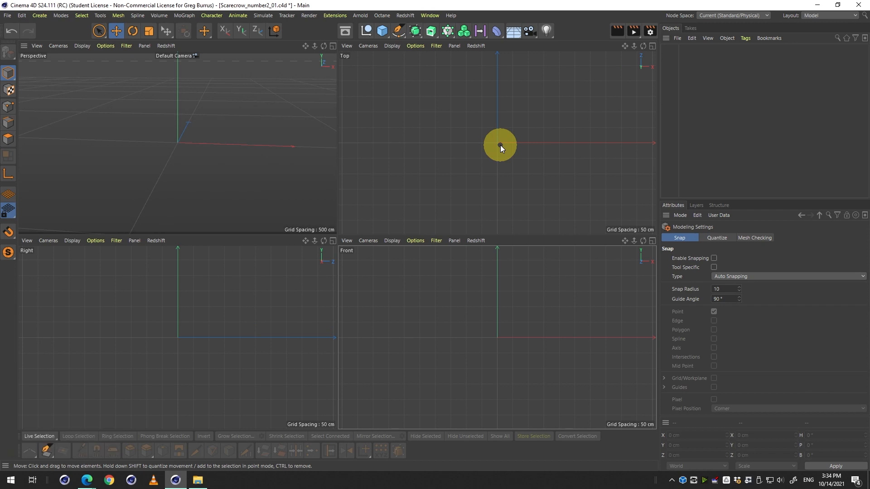
middle_click(489, 292)
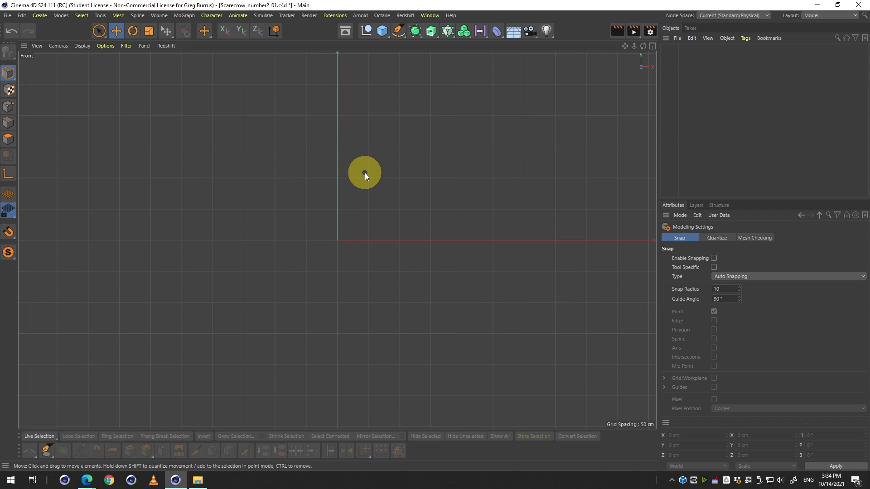
Show the Front viewport's view settings in the Attributes manager.
click(664, 217)
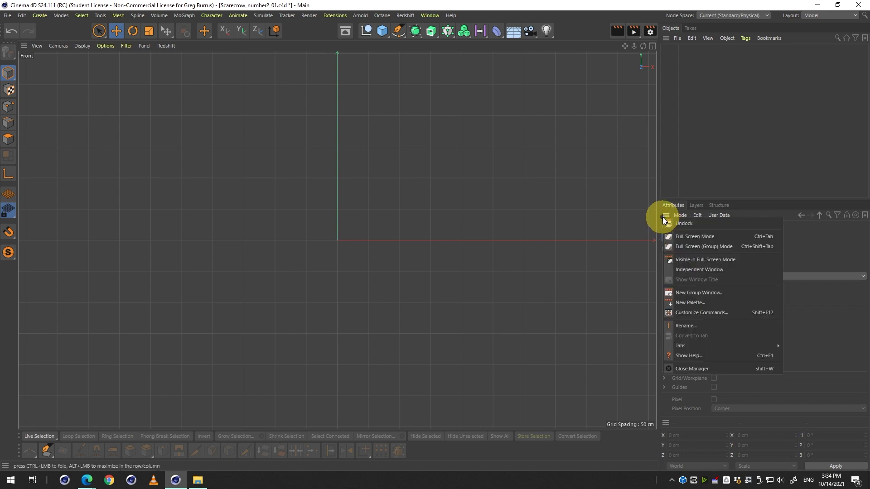
click(675, 214)
click(677, 215)
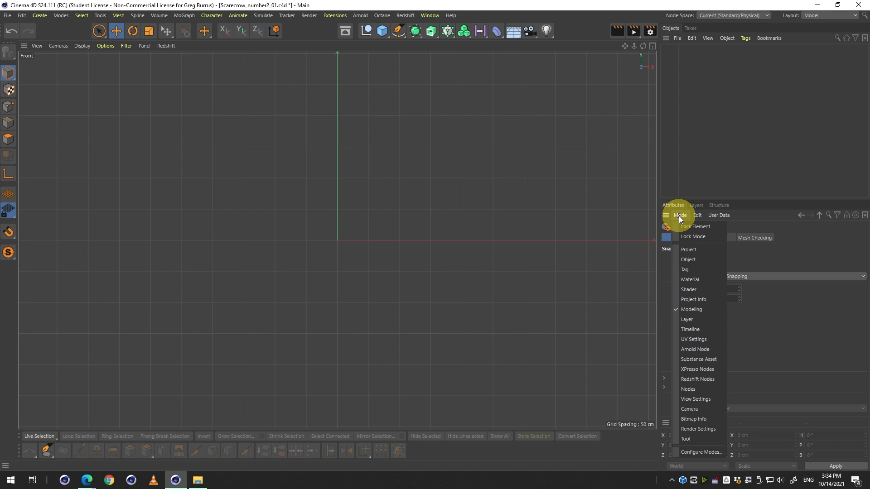
click(707, 400)
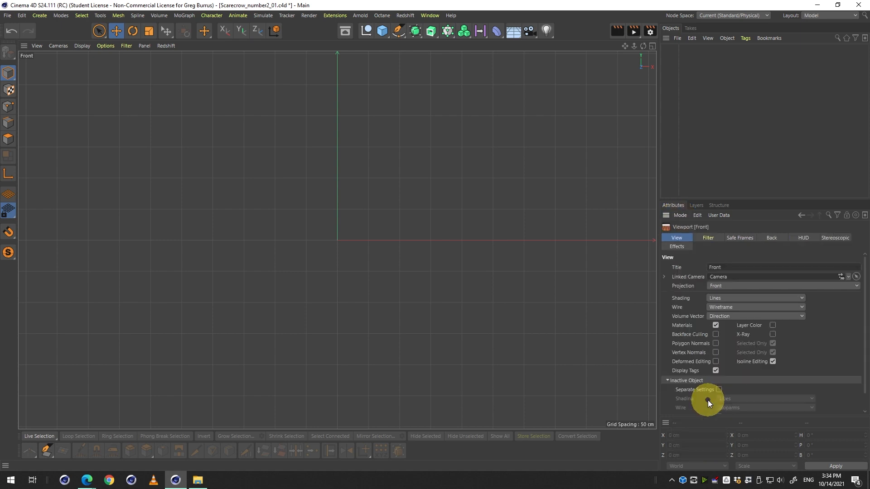
click(678, 217)
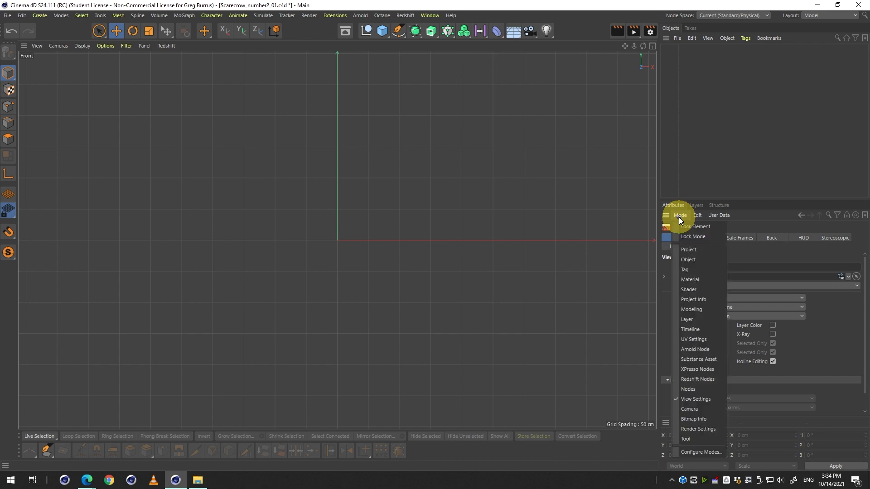
double_click(680, 216)
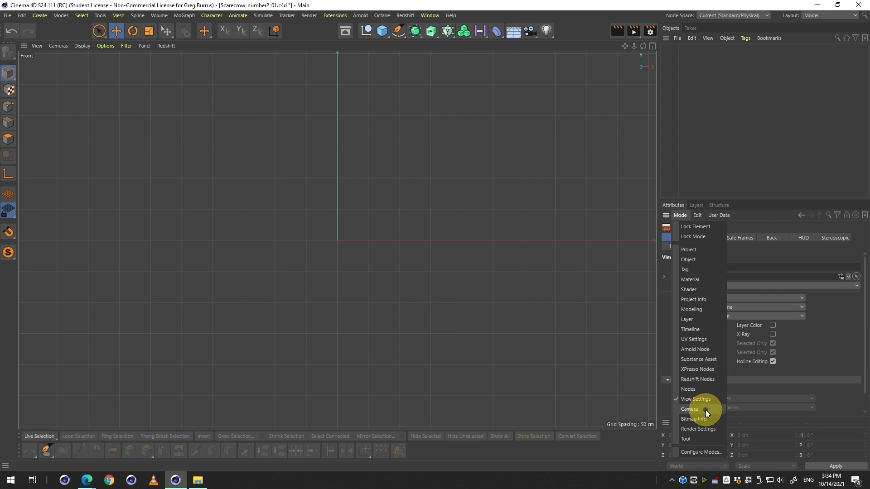
click(705, 410)
click(685, 216)
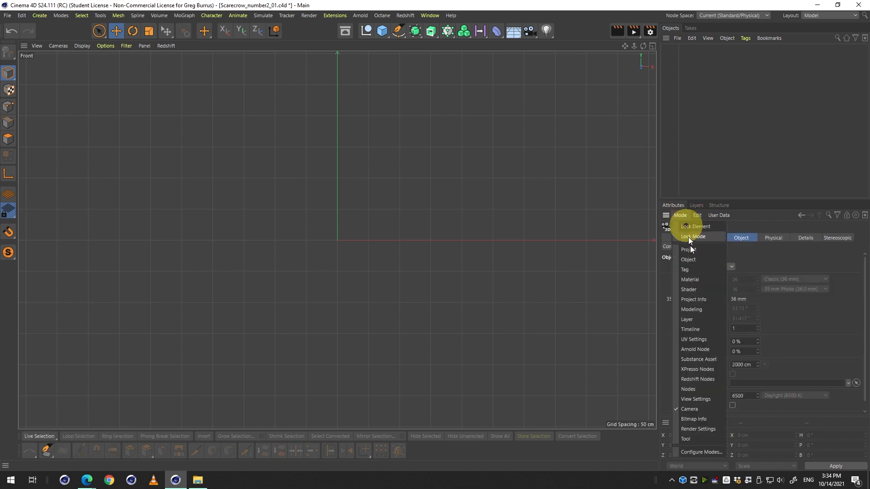
click(711, 403)
click(687, 217)
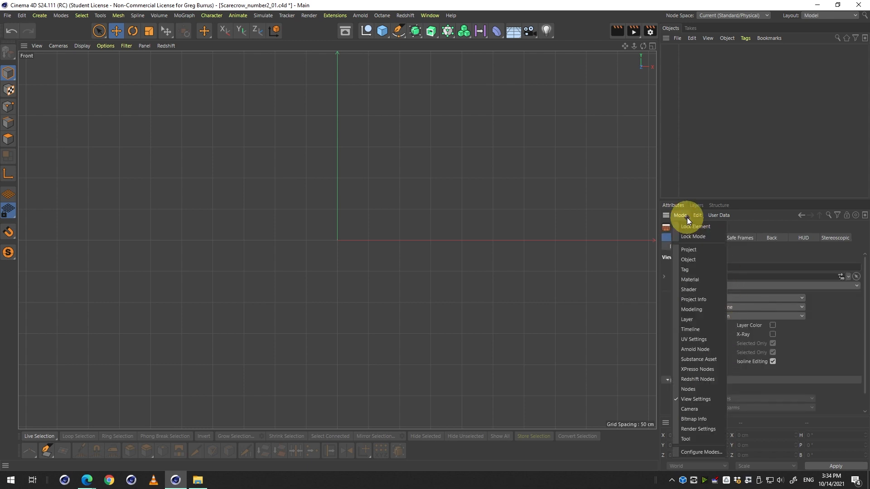
click(711, 400)
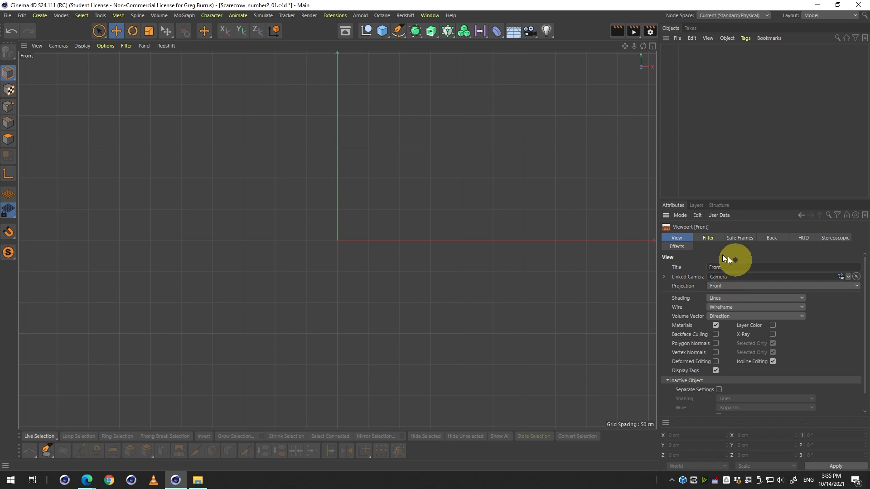
Load Scarecrow_2.png as the Front viewport's background image from the Back settings.
click(782, 239)
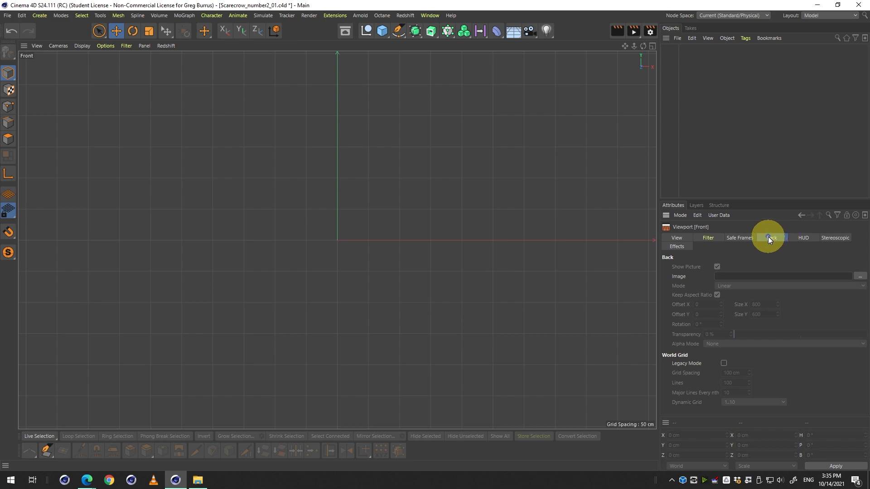
key(alt)
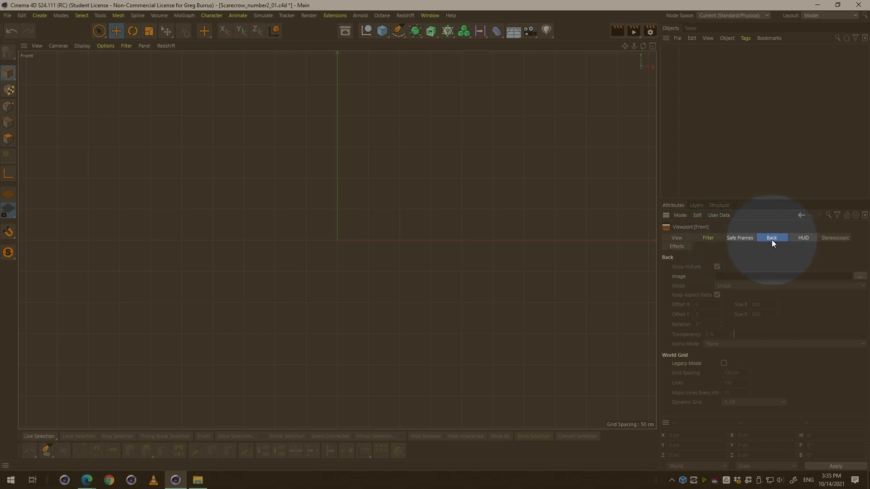
key(alt+s)
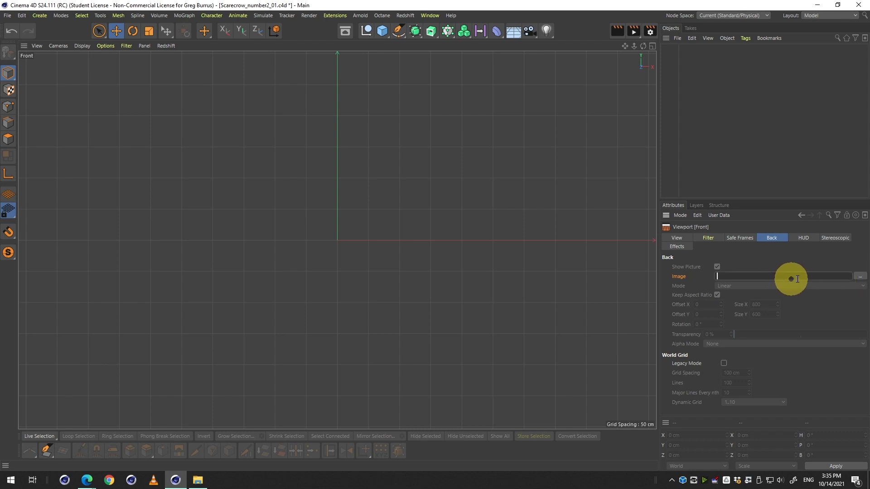
click(198, 484)
drag(414, 213, 499, 295)
drag(373, 207, 736, 275)
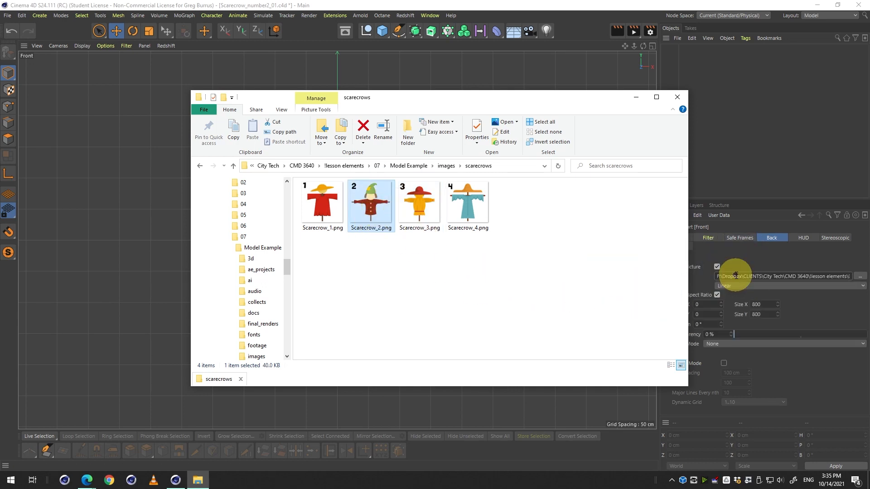
click(754, 262)
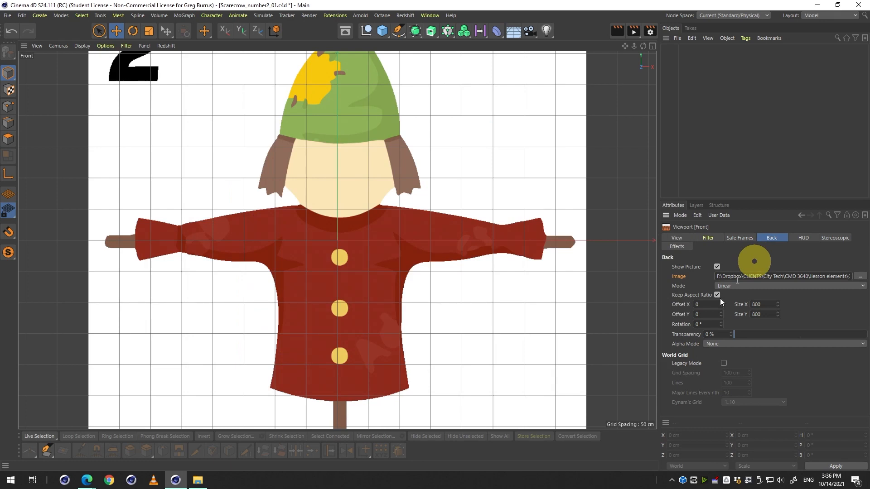
Reload Scarecrow_2.png from the scarecrows folder as the Front viewport's background image.
click(198, 481)
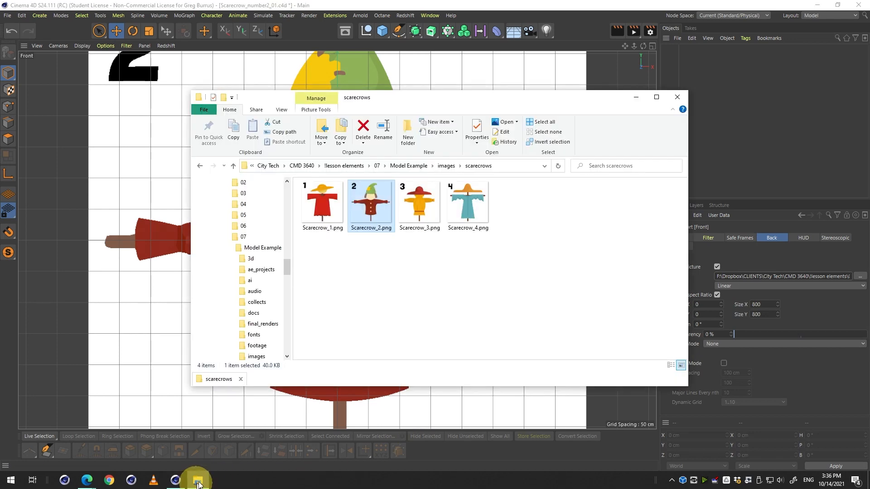
click(860, 277)
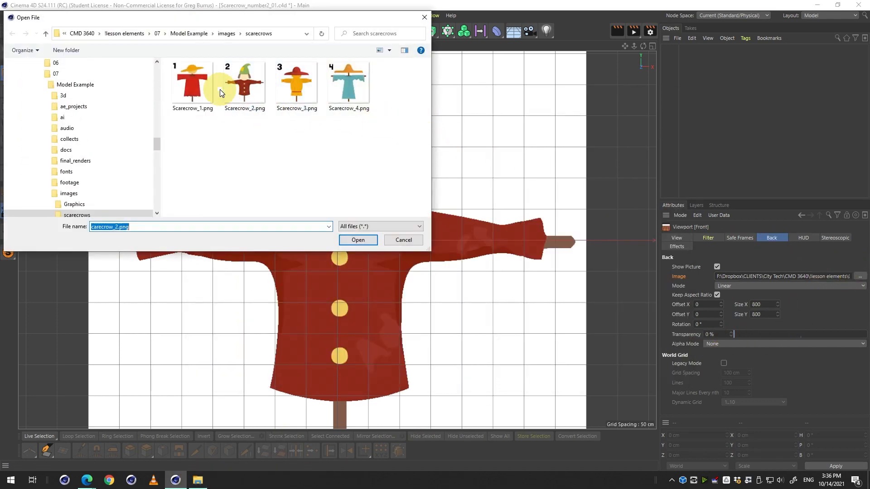
click(253, 89)
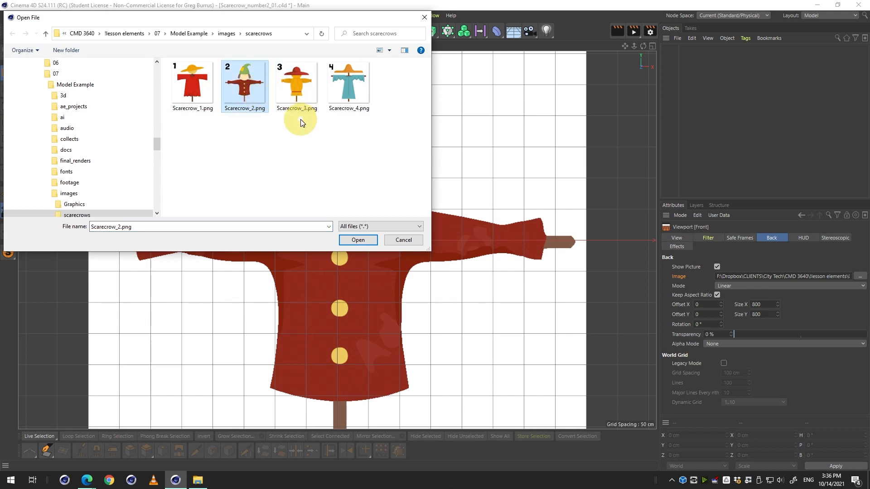
double_click(242, 87)
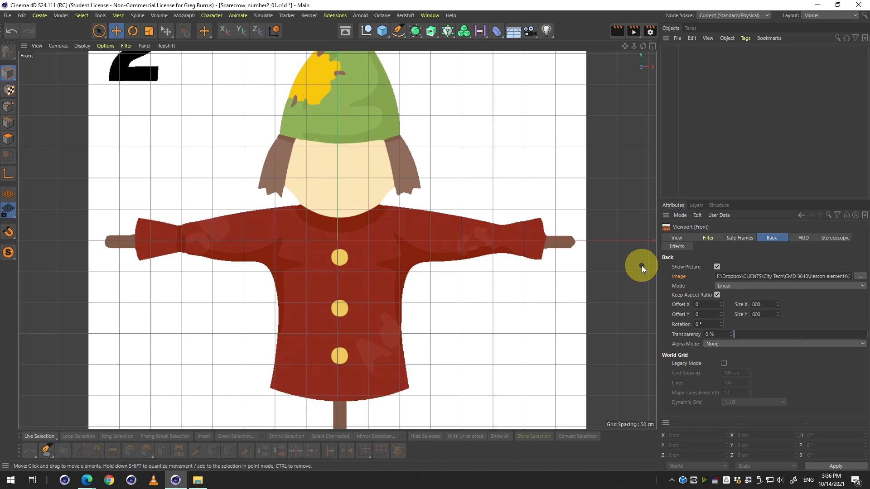
Set the Front background image's Alpha Mode to Normal so its white backdrop disappears.
key(2)
drag(340, 222, 390, 260)
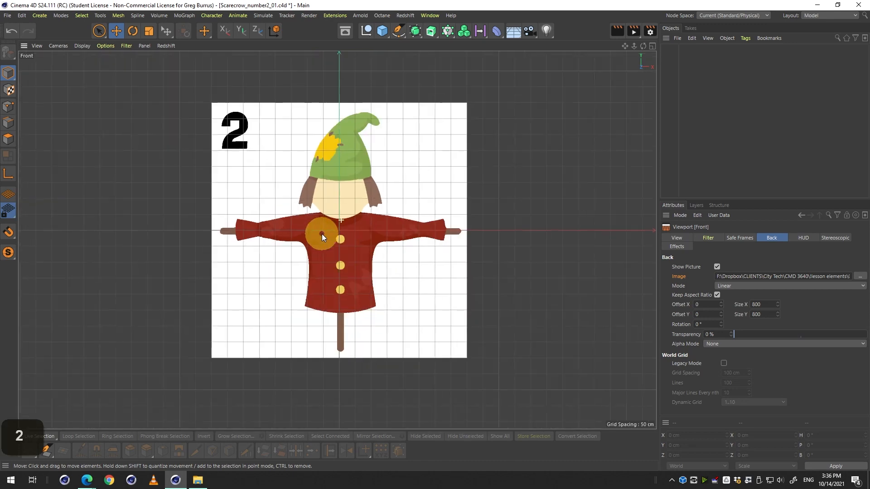
key(1)
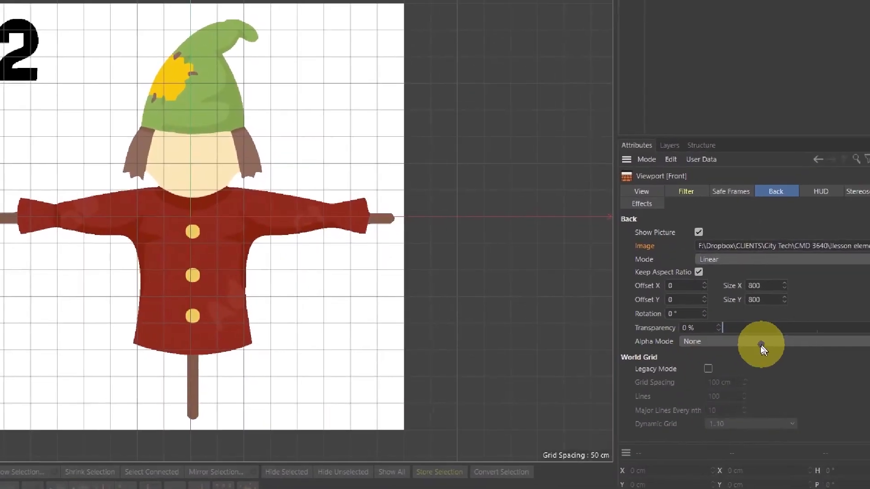
click(744, 341)
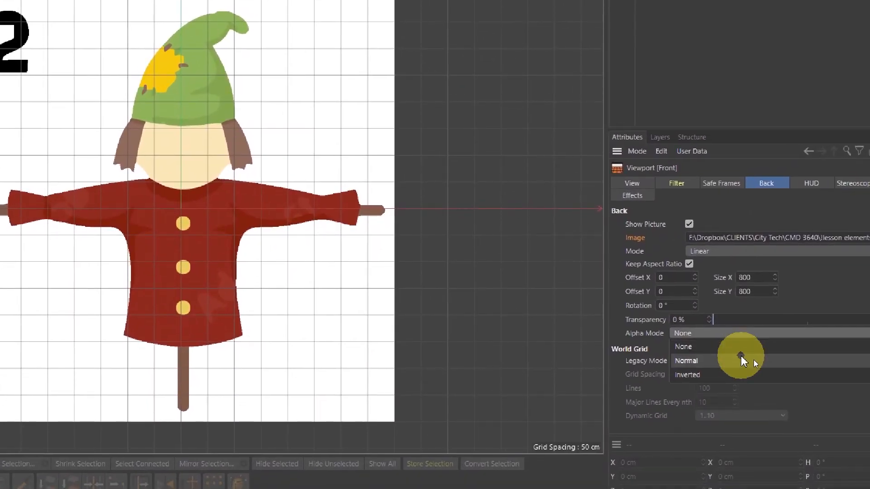
click(741, 358)
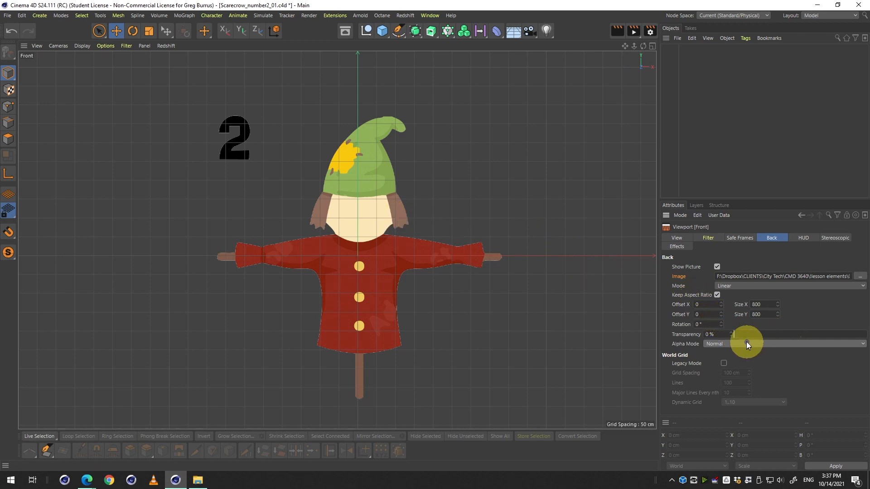
Try dragging the background's Offset X and Size, then restore Offset X to 0 and Size X to 800.
mouse_move(721, 303)
mouse_down()
mouse_move(720, 317)
mouse_move(722, 267)
mouse_move(721, 312)
mouse_up()
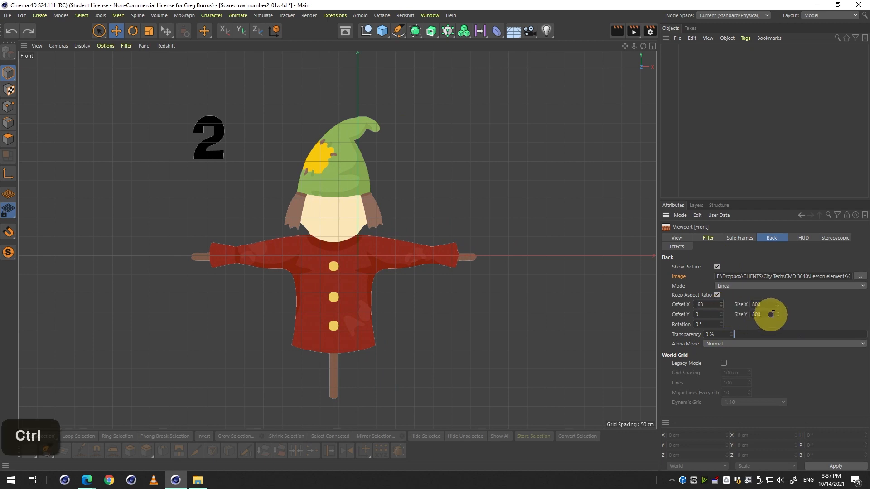
ctrl+drag(777, 302, 710, 293)
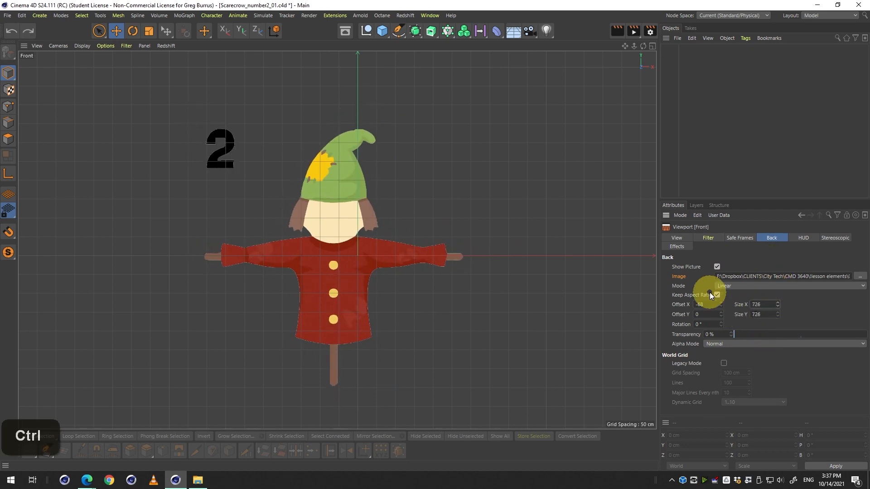
right_click(721, 302)
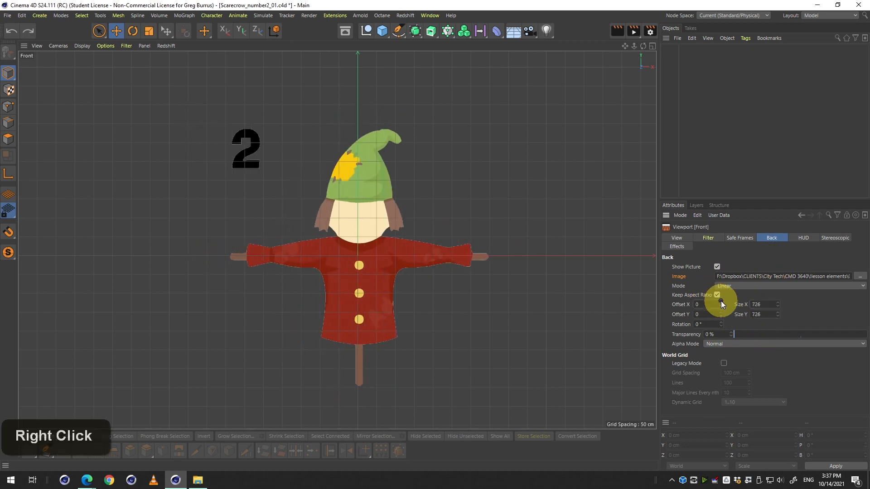
double_click(768, 304)
text(800)
key(Return)
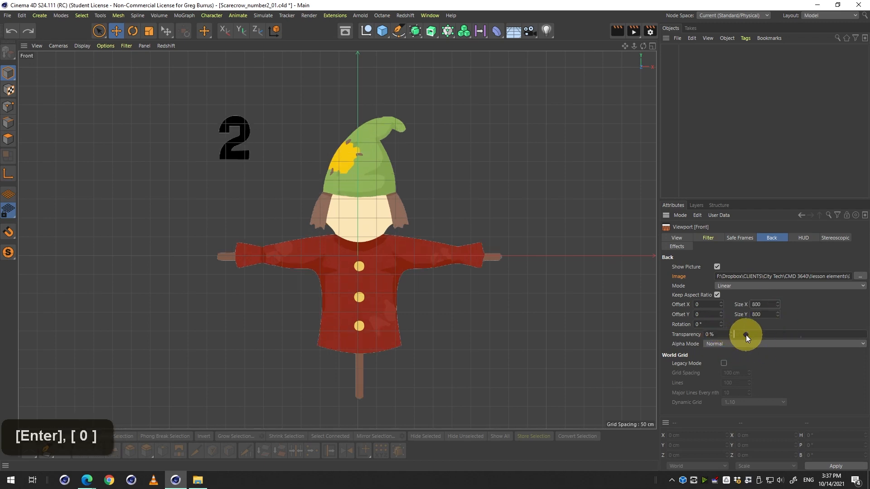
Compare the four viewports to see which one shows the reference background image.
drag(746, 335, 702, 325)
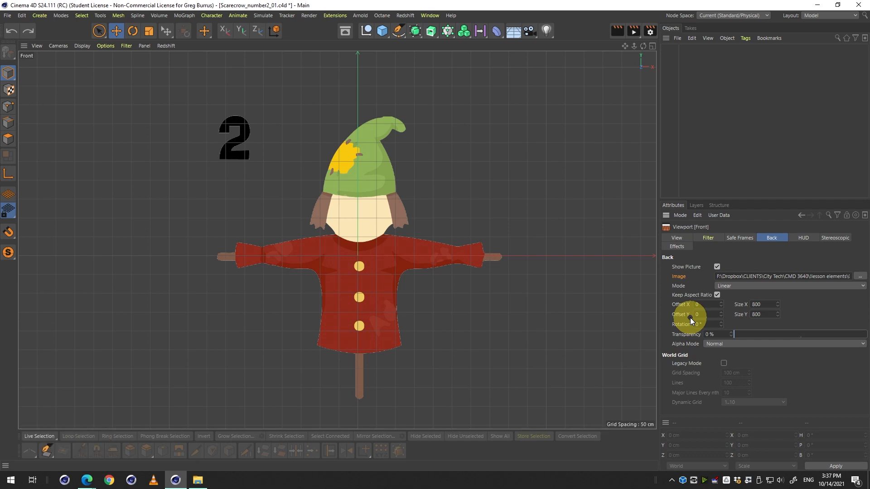
middle_click(424, 181)
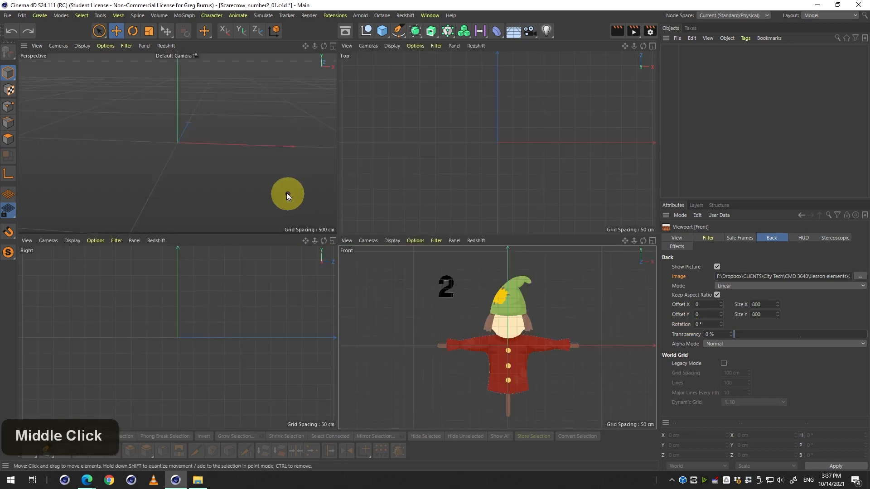
middle_click(282, 181)
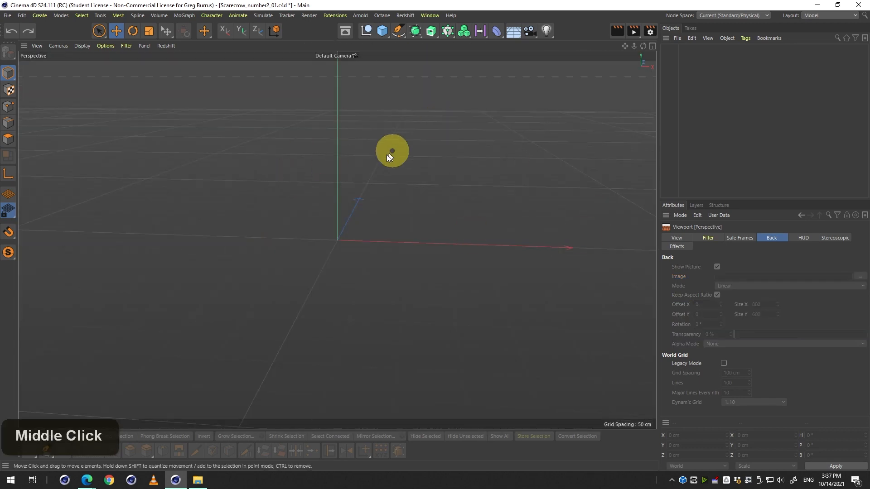
middle_click(355, 161)
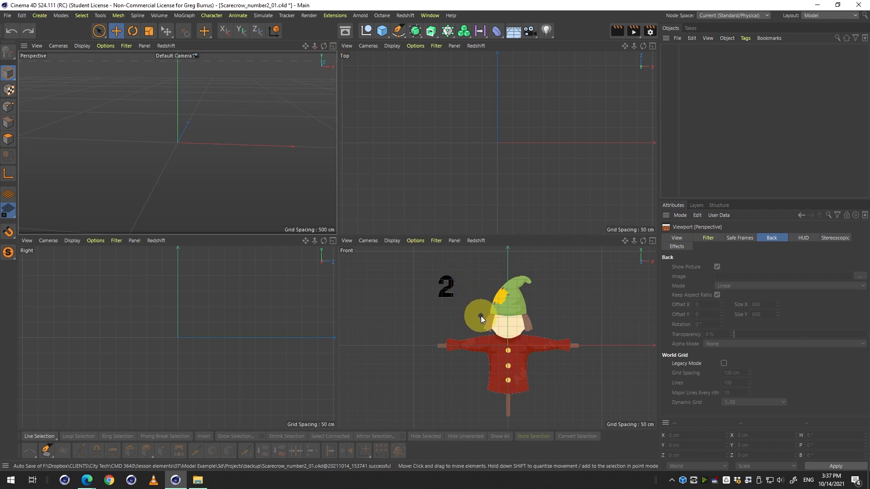
middle_click(480, 317)
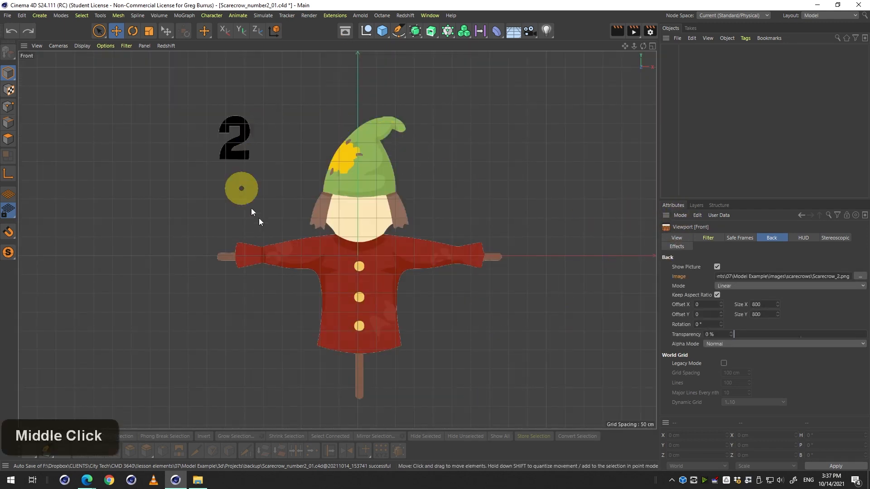
Show the Front viewport's view settings on the Back page in the Attributes manager.
click(682, 215)
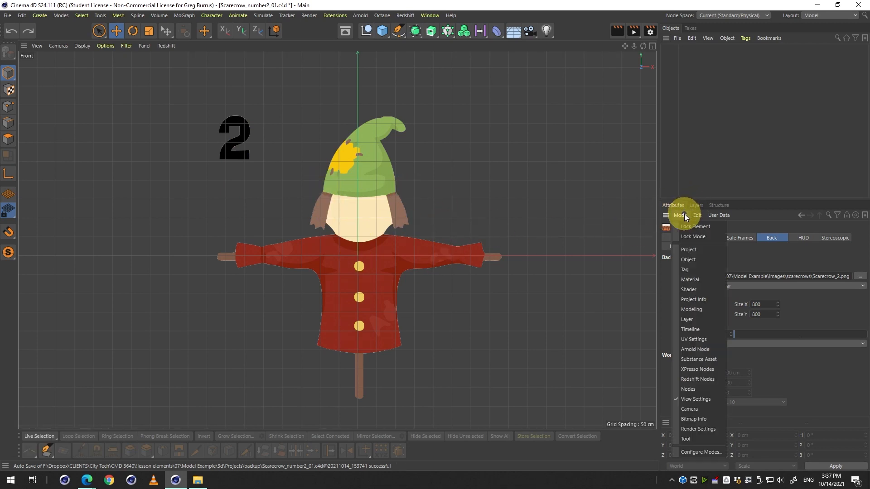
click(688, 400)
click(672, 238)
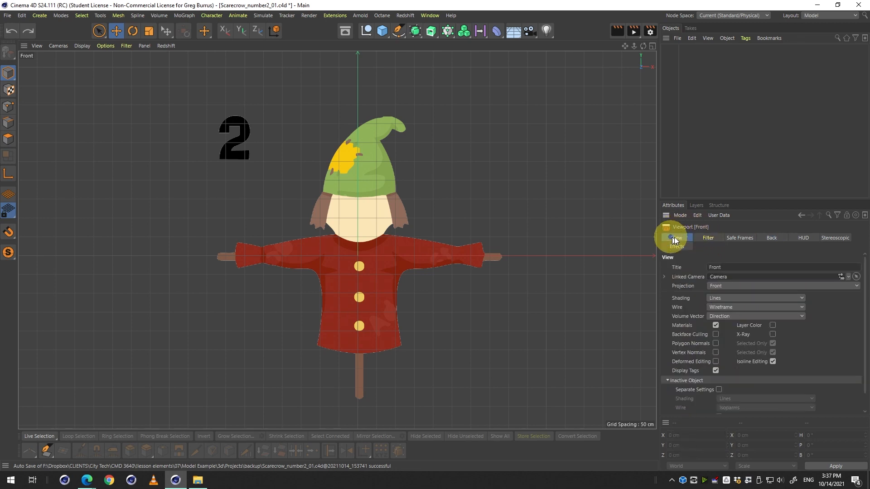
click(773, 237)
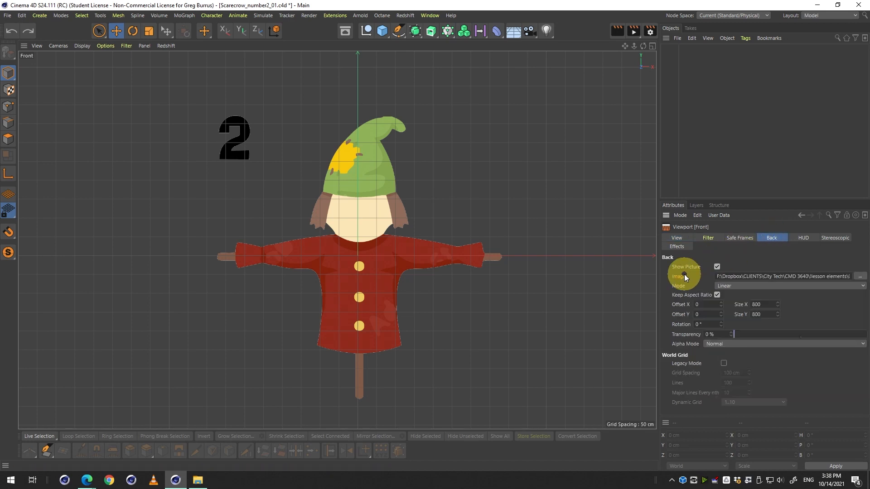
Swap the Front background image to Scarecrow_3.png and Scarecrow_4.png, then back to Scarecrow_2.png.
click(859, 276)
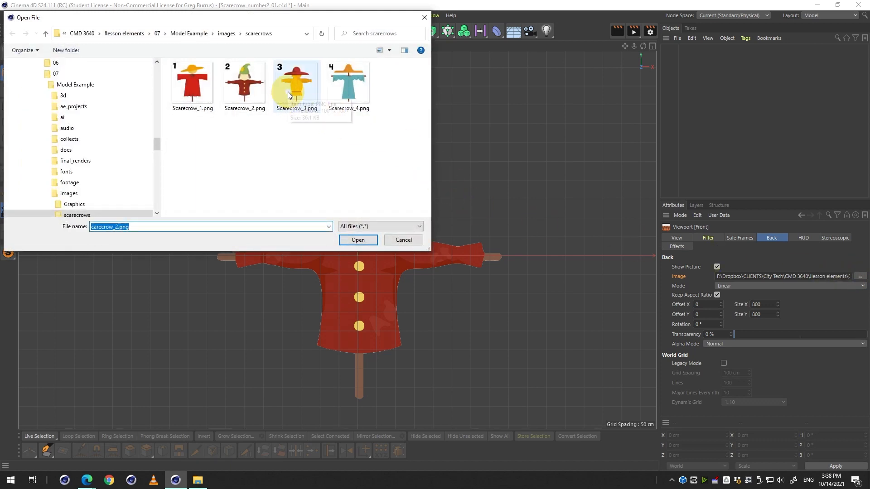
double_click(287, 91)
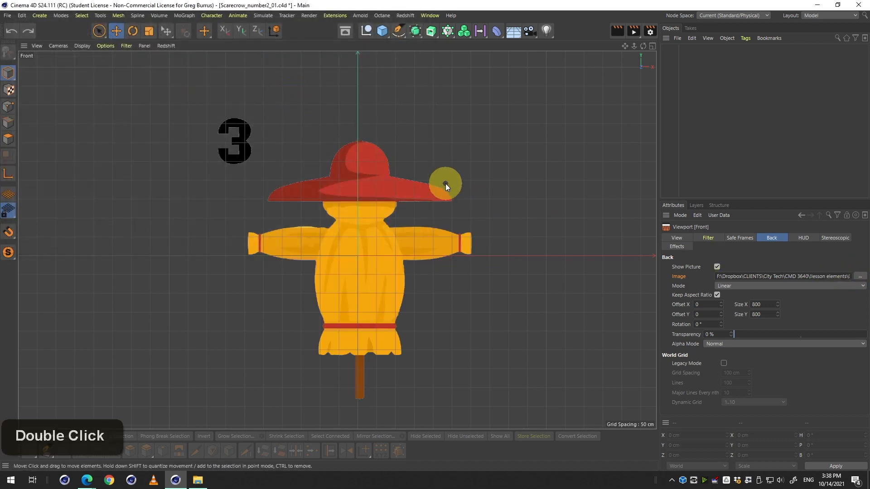
click(860, 276)
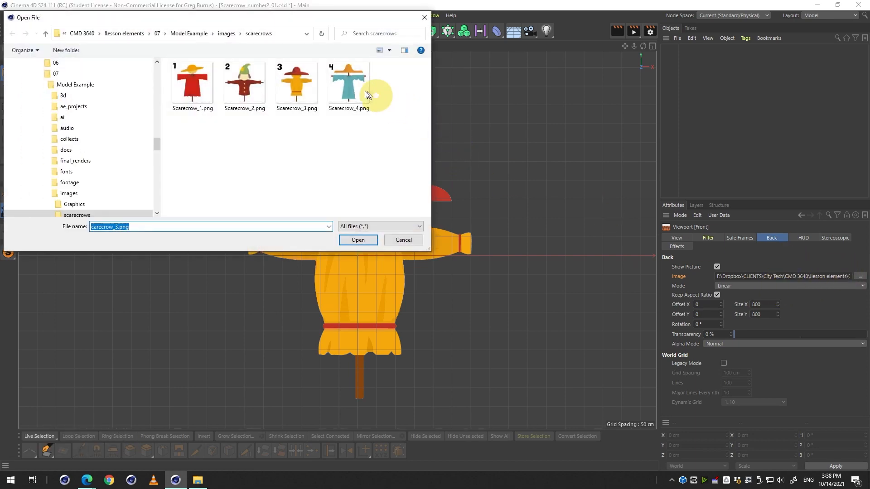
double_click(342, 78)
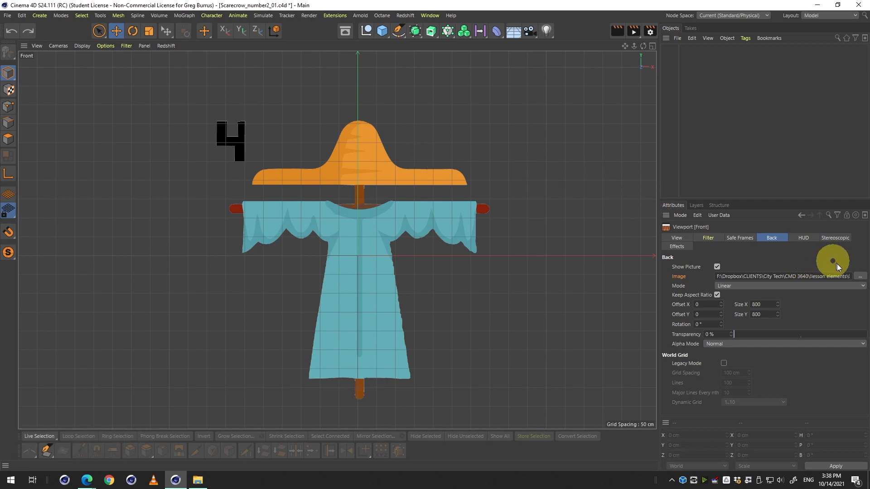
click(860, 277)
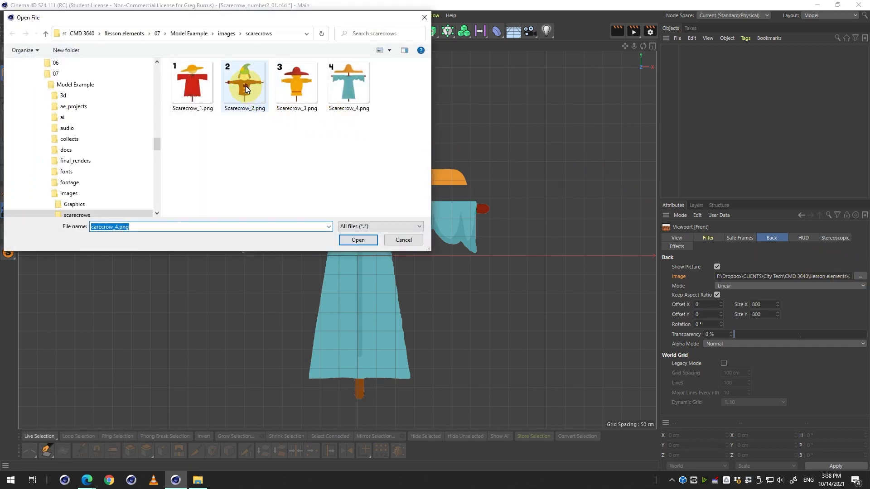
double_click(246, 85)
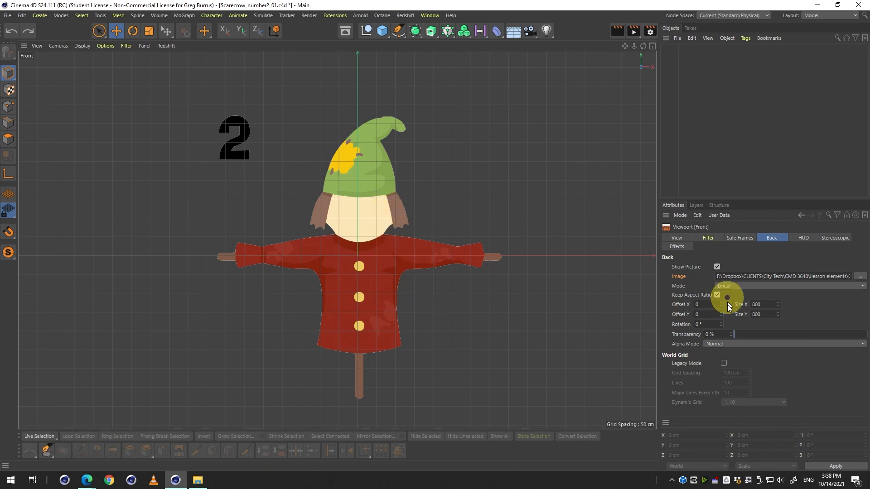
Set the background's Offset X to -4 so the scarecrow's pole sits on the vertical axis.
key(2)
key(2)
drag(476, 346, 430, 267)
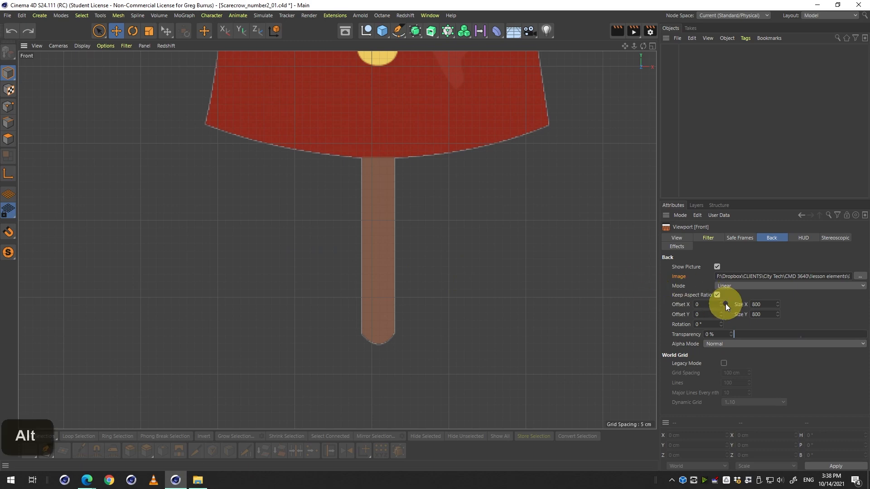
alt+drag(722, 305, 727, 322)
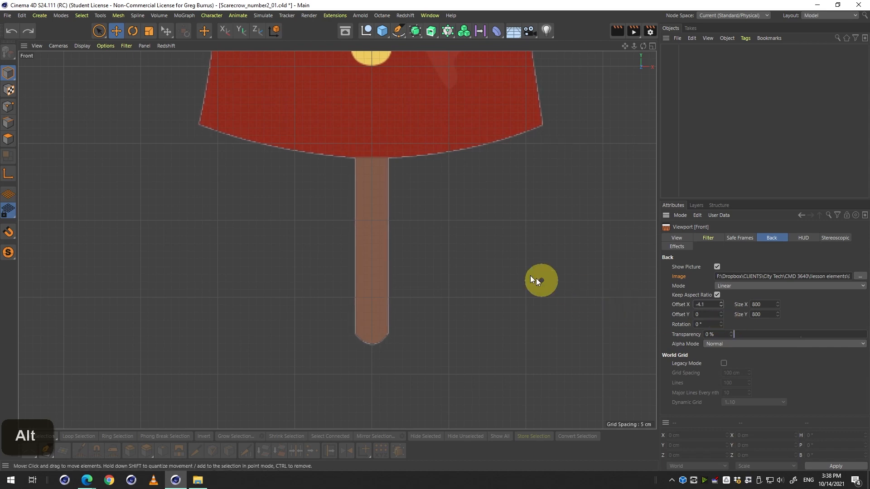
scroll(521, 276, down, 3)
drag(512, 279, 466, 330)
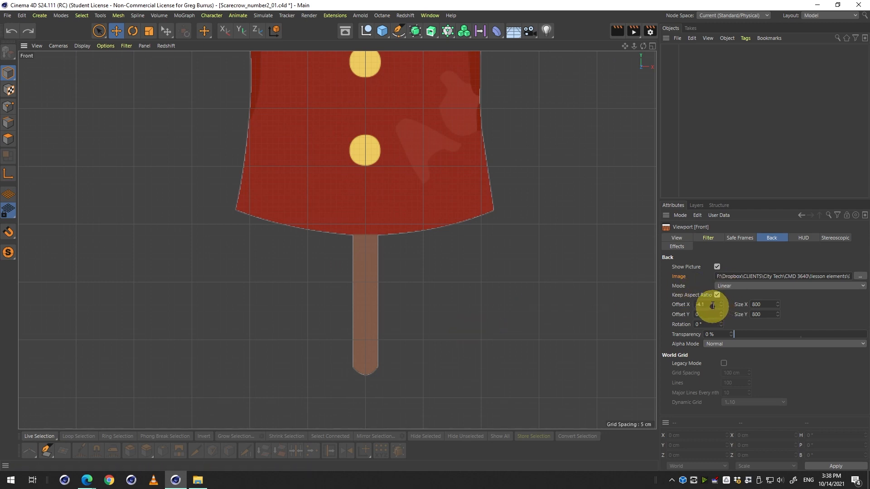
text(-4)
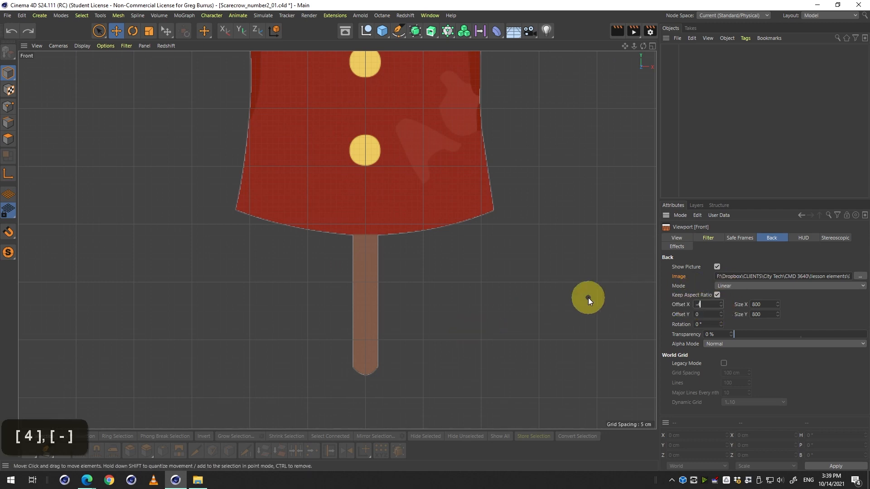
key(Return)
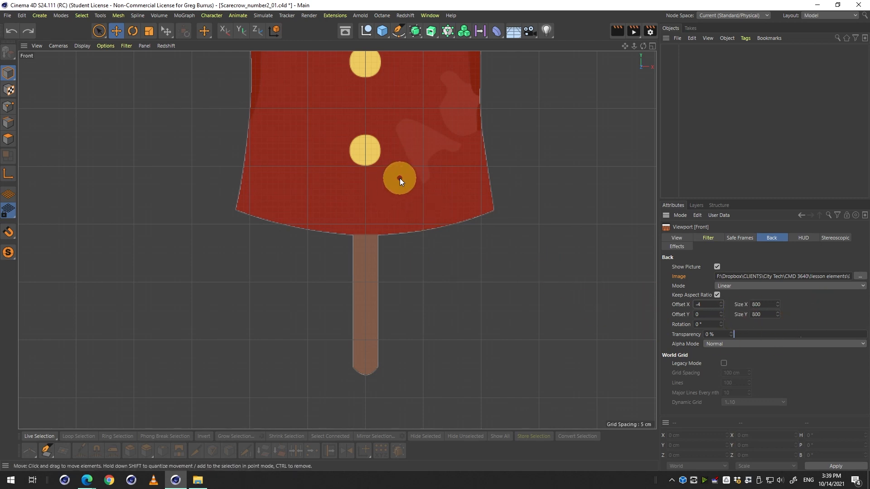
Inspect the Perspective viewport's Back settings to check for a background image.
key(2)
drag(451, 192, 412, 254)
key(1)
key(2)
middle_click(412, 255)
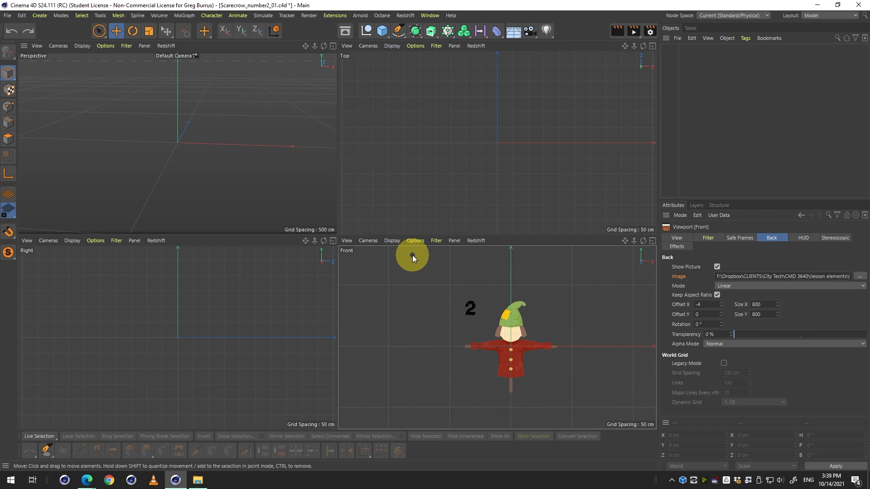
middle_click(168, 182)
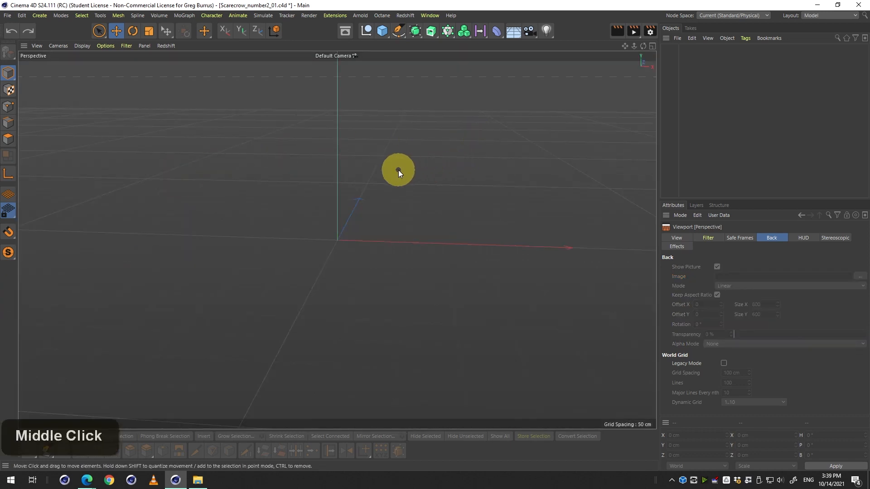
click(773, 237)
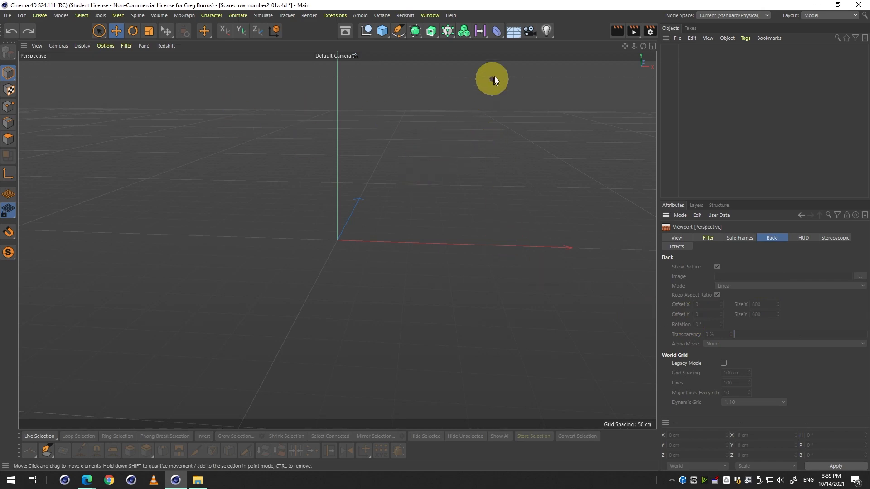
Add a Background object to the scene, then undo it.
click(513, 31)
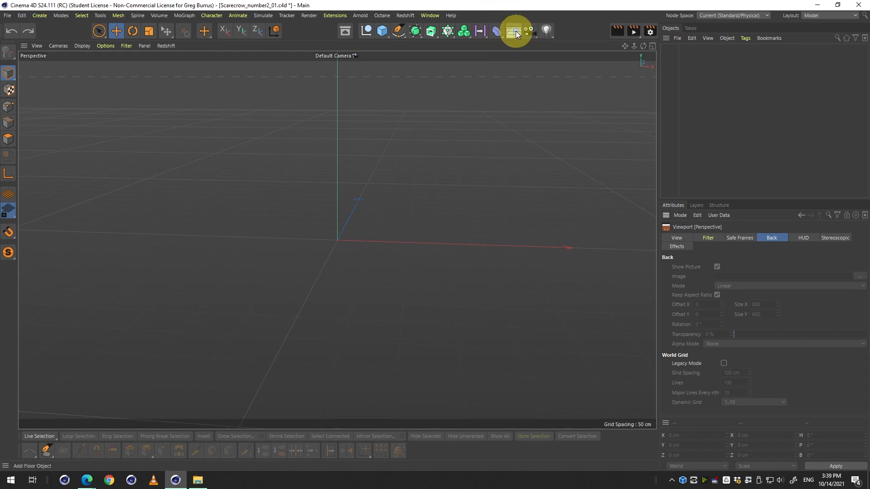
click(517, 34)
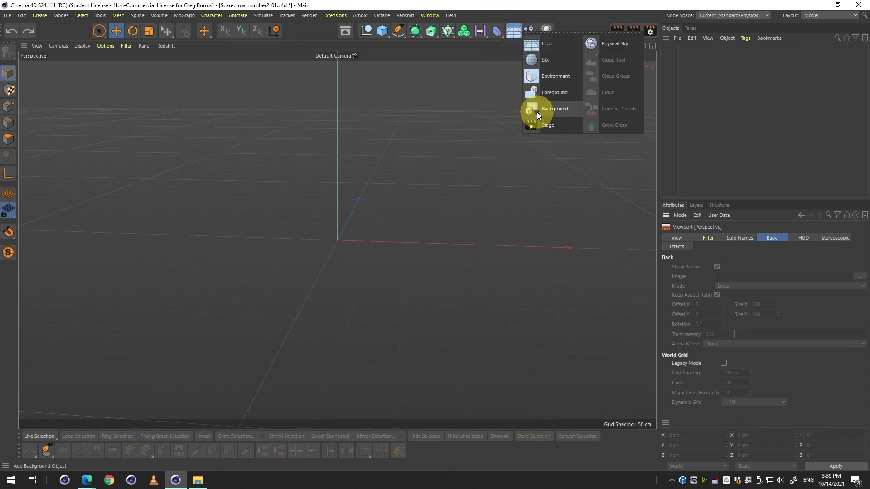
click(536, 113)
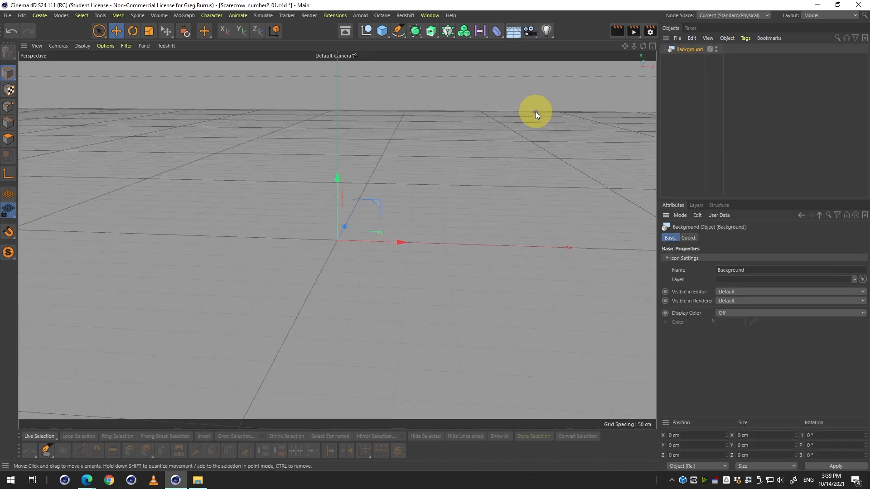
key(ctrl+z)
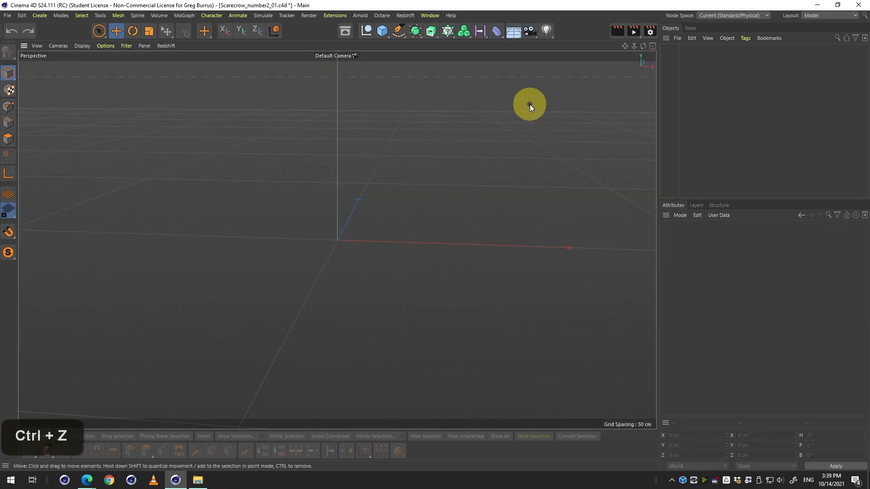
Add a Cube object to the scene in the maximized Front view.
middle_click(527, 107)
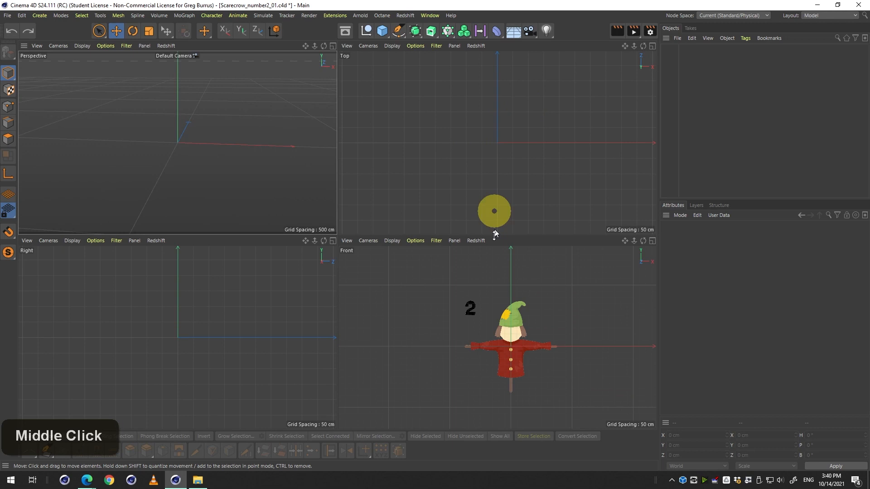
middle_click(494, 301)
middle_click(403, 208)
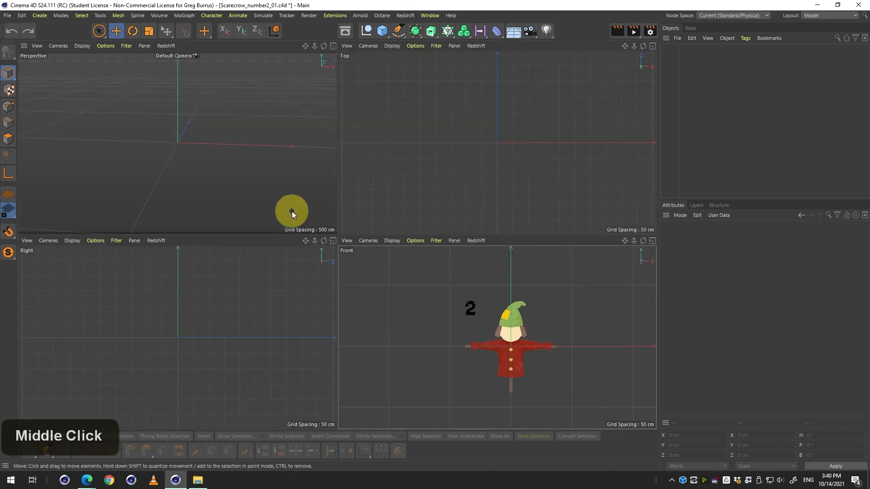
middle_click(450, 270)
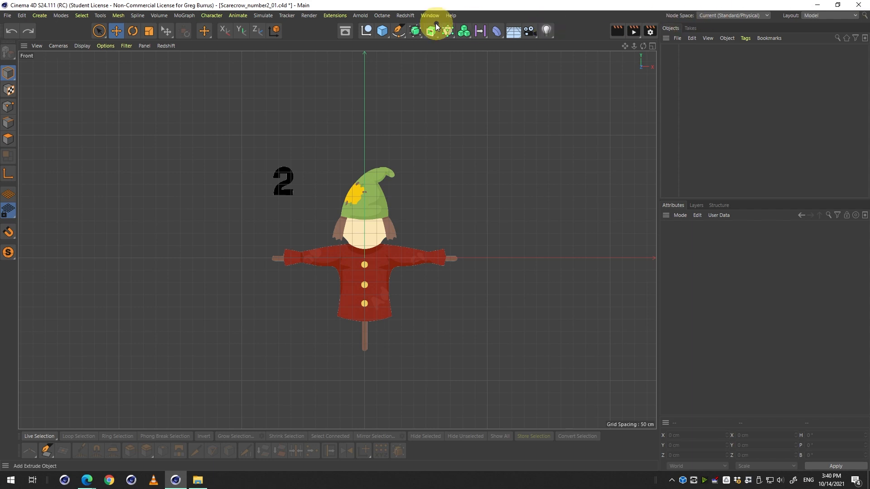
click(382, 31)
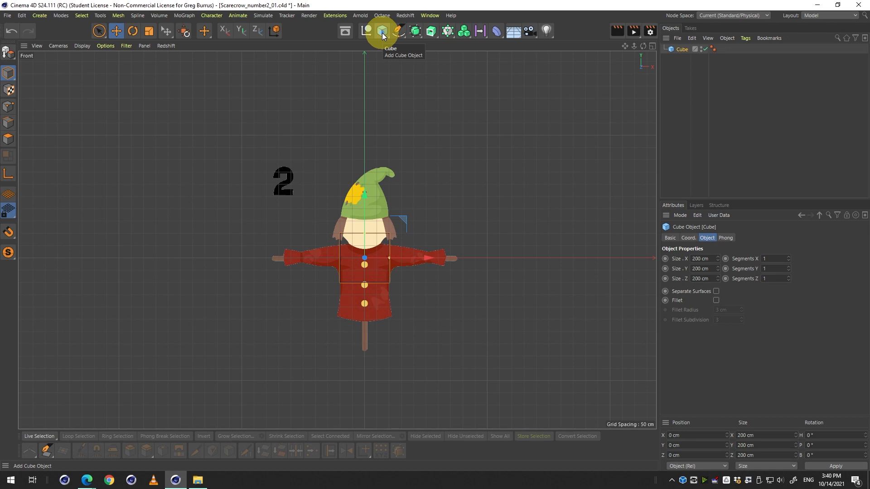
Compare the cube against the scarecrow reference across the viewports.
middle_click(351, 143)
middle_click(239, 145)
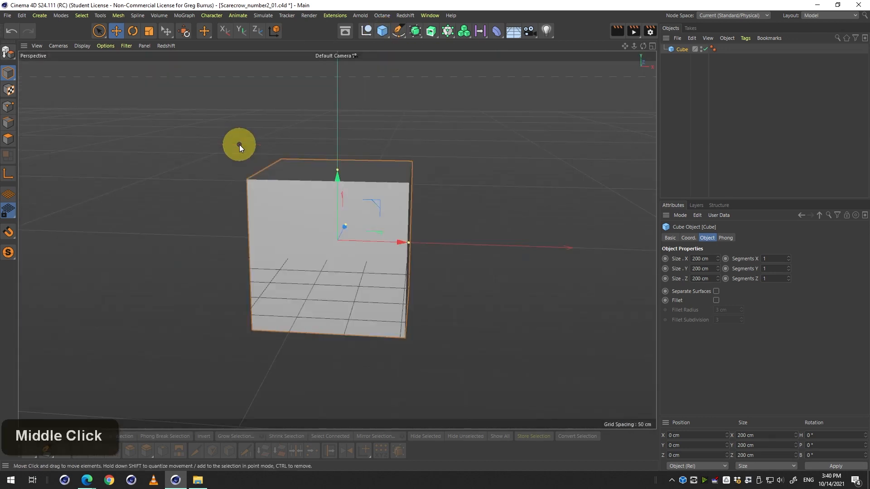
middle_click(239, 145)
scroll(512, 325, up, 2)
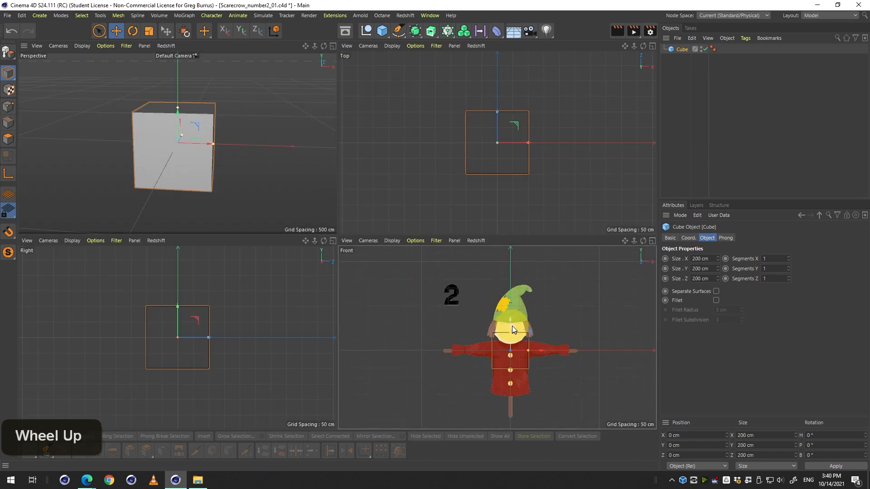
middle_click(512, 325)
key(1)
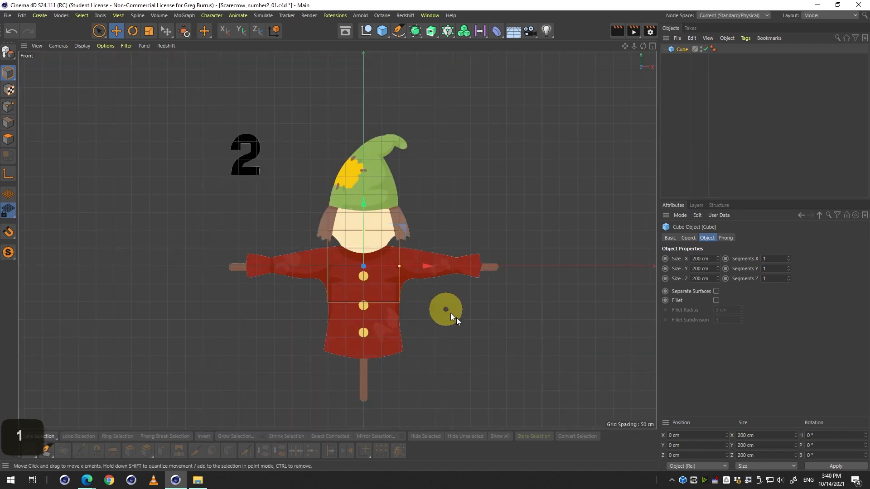
drag(450, 314, 491, 249)
key(2)
key(1)
drag(491, 249, 502, 290)
drag(502, 290, 436, 268)
key(2)
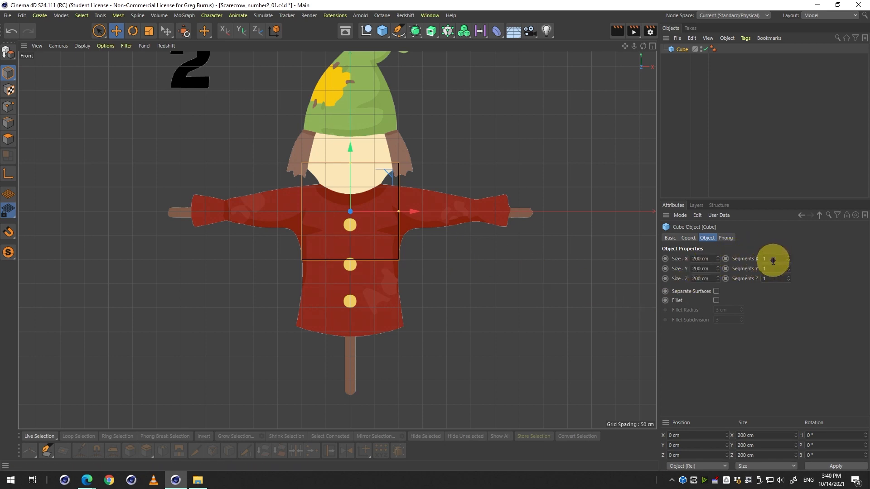
Set the Perspective viewport's display to Gouraud Shading (Lines).
middle_click(362, 208)
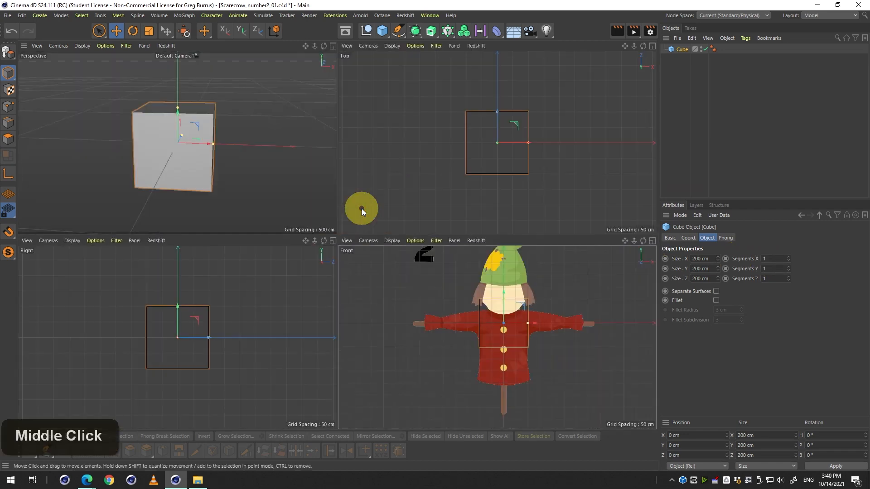
middle_click(228, 180)
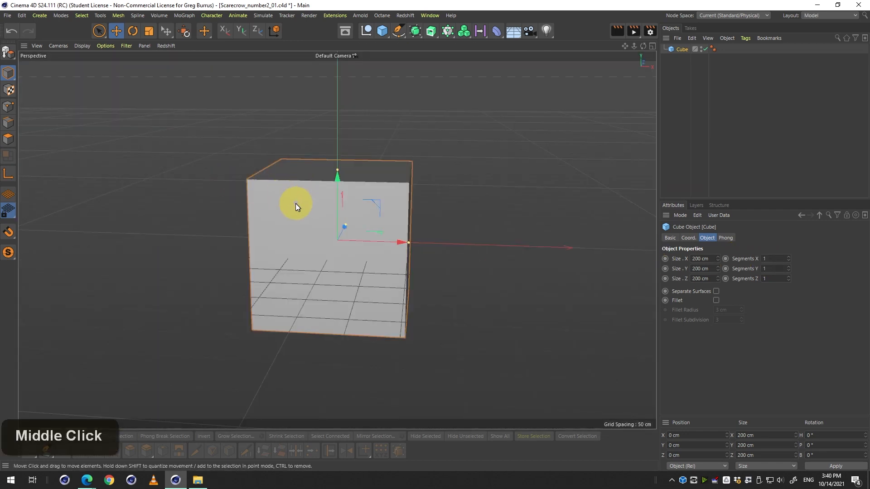
key(3)
drag(284, 216, 314, 202)
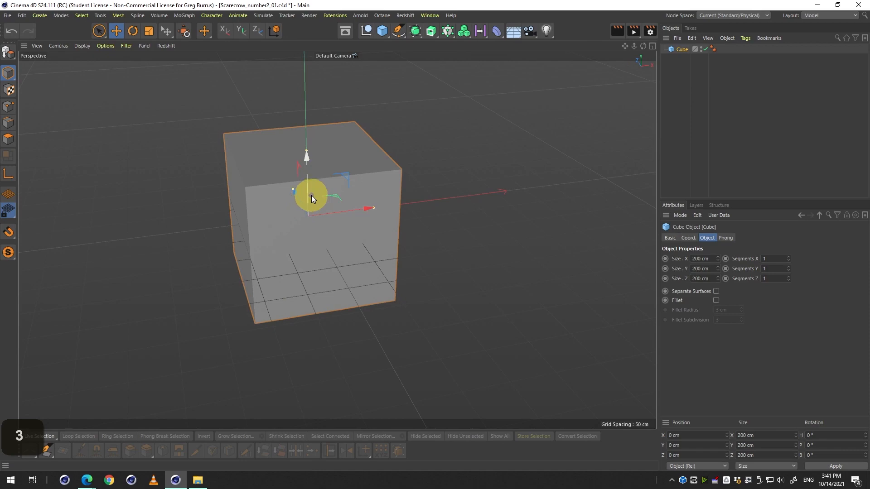
click(83, 46)
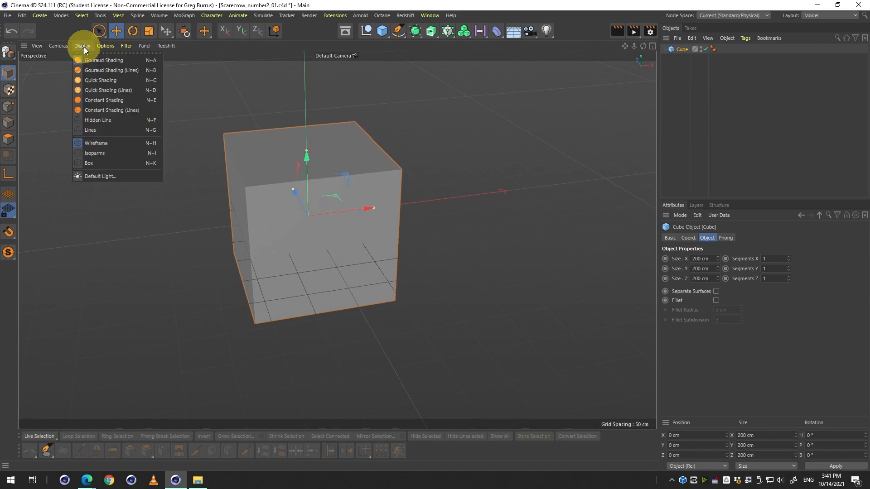
key(ctrl+F2)
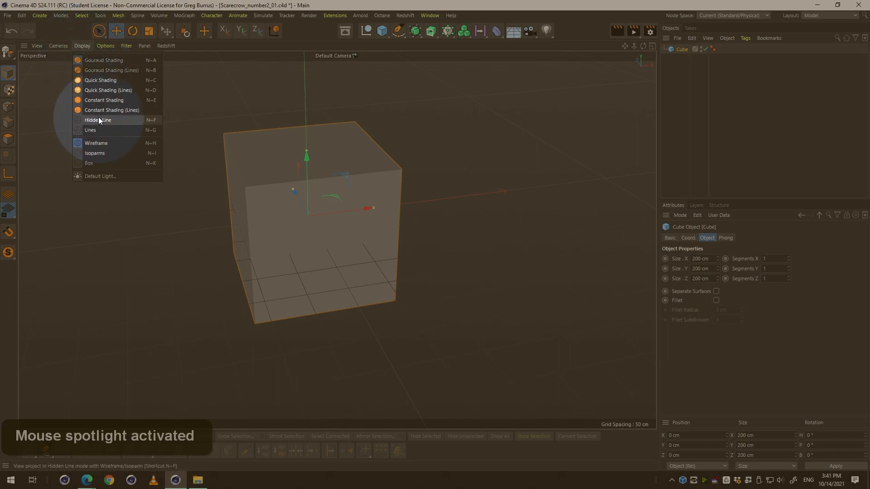
click(115, 71)
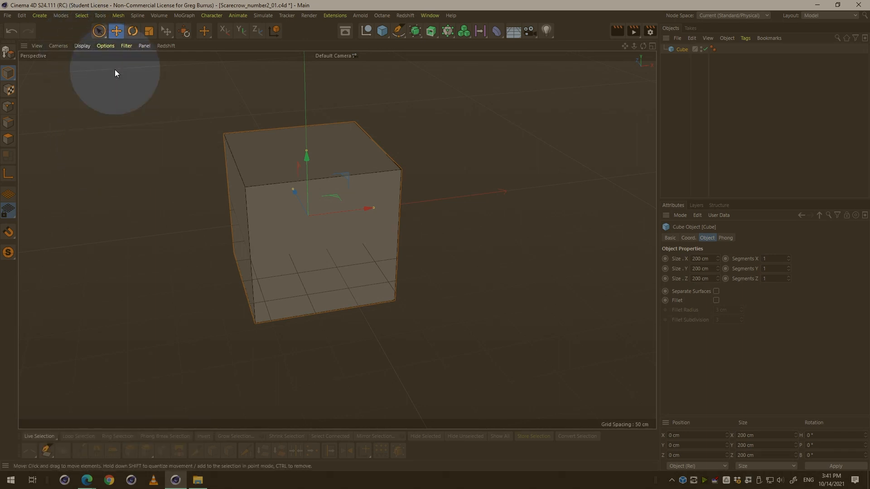
Orbit and zoom around the cube in the Perspective viewport to inspect its edges.
key(alt)
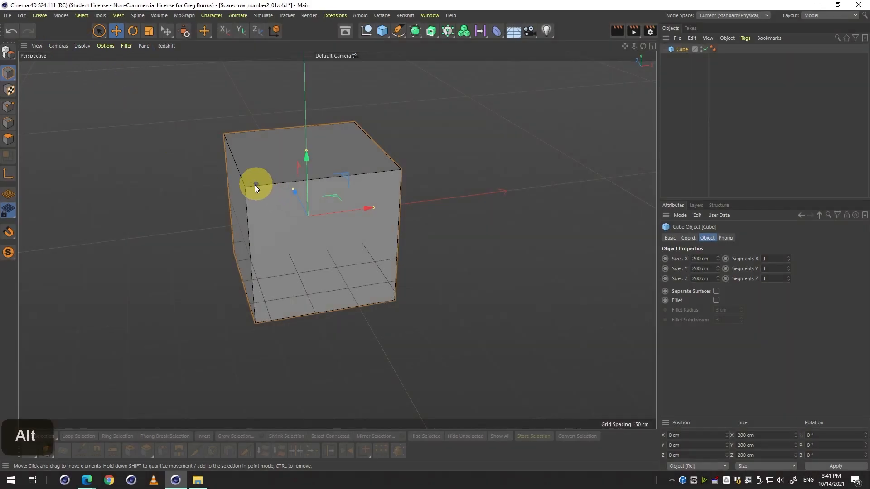
key(2)
drag(249, 173, 442, 210)
drag(376, 275, 440, 292)
key(3)
key(2)
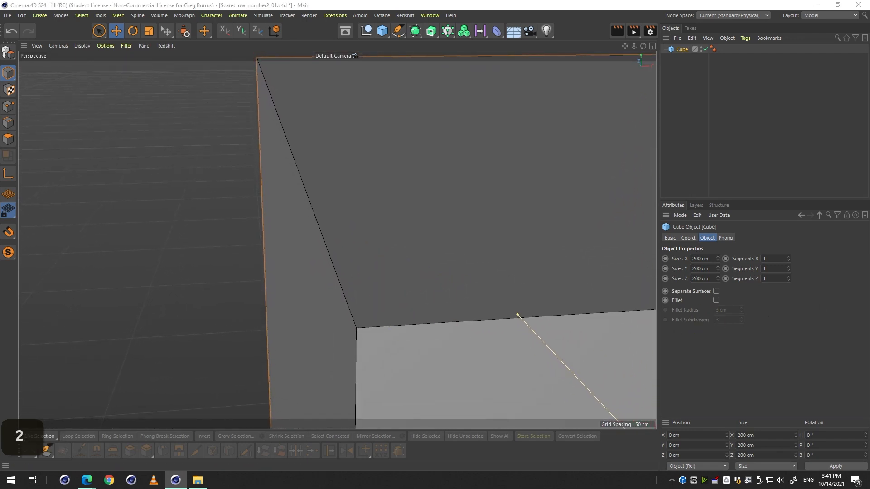
key(2)
drag(455, 190, 392, 207)
key(1)
drag(358, 242, 336, 239)
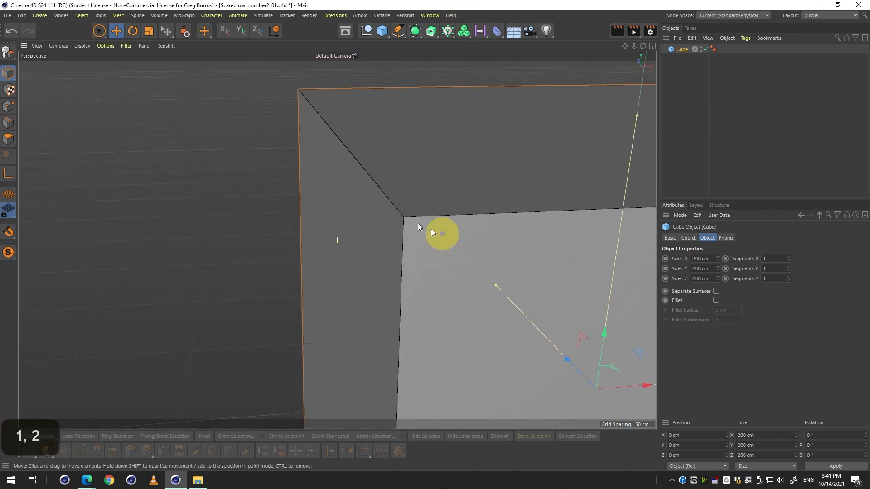
drag(476, 236, 347, 208)
key(2)
drag(426, 251, 362, 250)
key(1)
drag(399, 240, 313, 190)
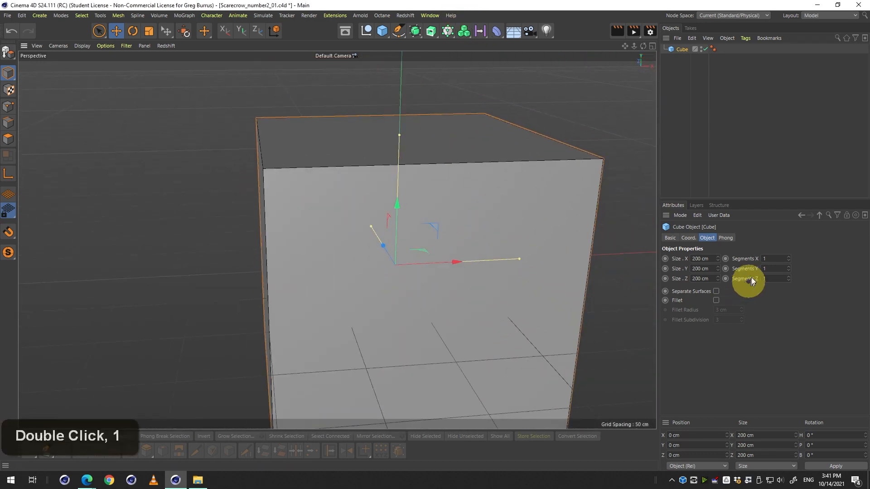
Set the cube's Segments X, Y and Z to 2 each.
drag(779, 257, 728, 258)
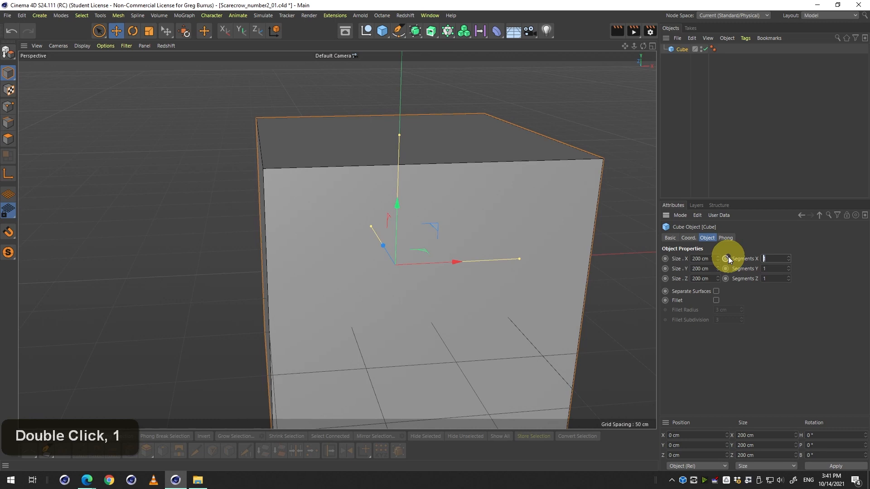
text(2)
key(Tab)
text(2)
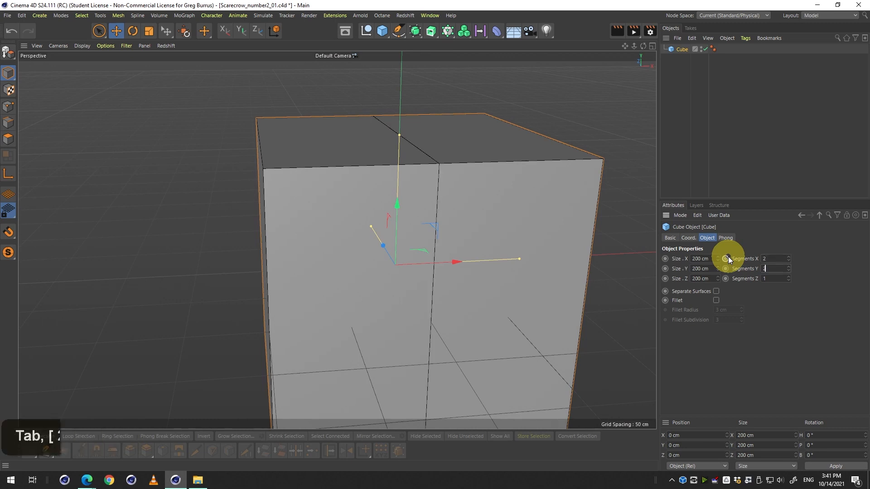
key(Tab)
text(2)
key(Return)
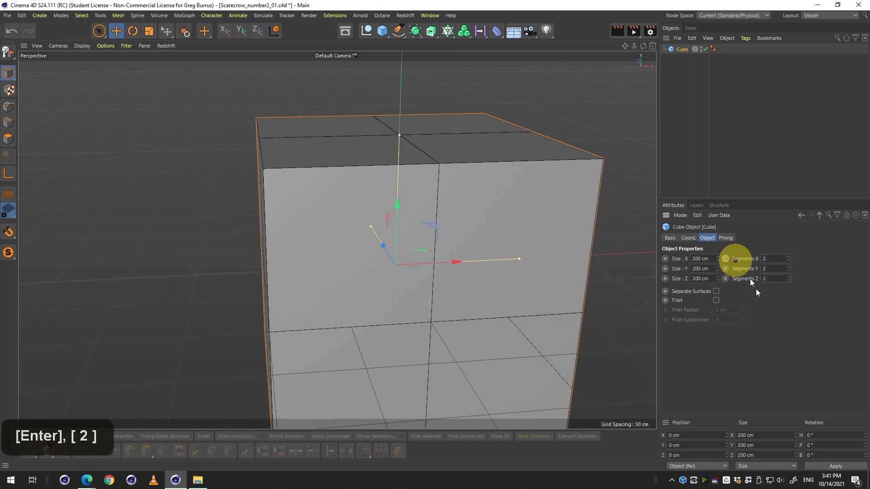
Convert the cube into an editable polygon object with Make Editable.
click(686, 330)
key(2)
key(3)
drag(306, 274, 267, 271)
key(1)
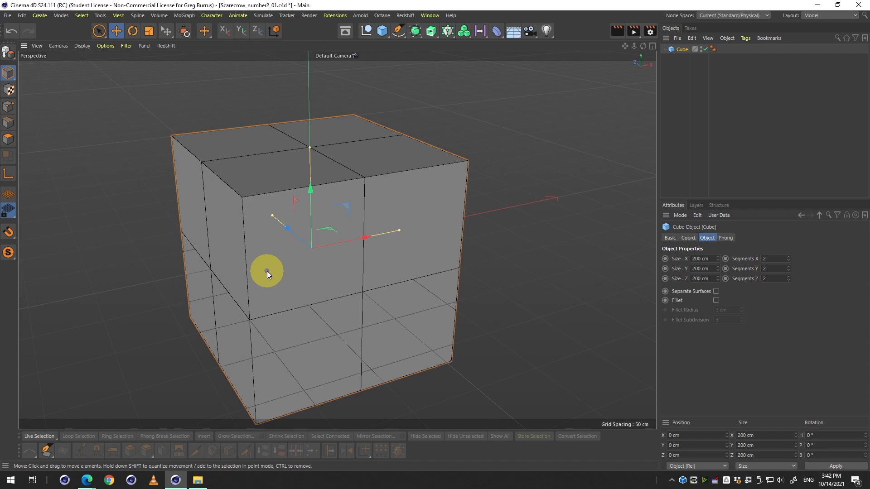
middle_click(267, 271)
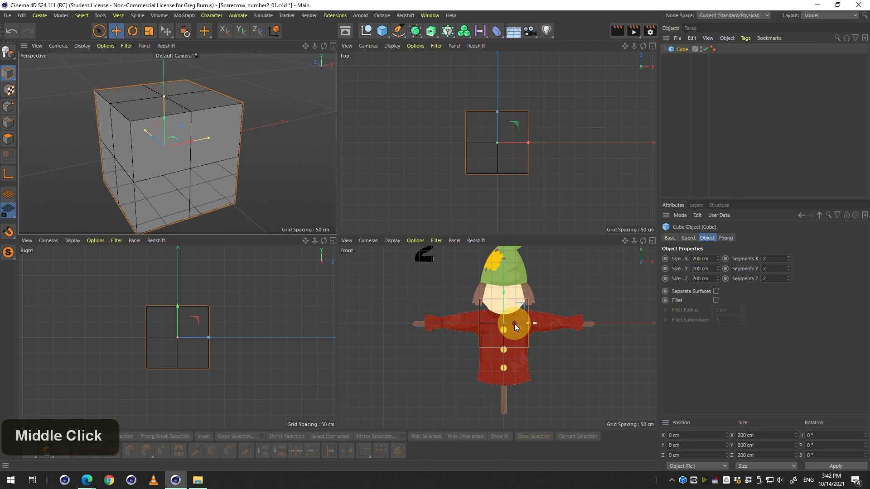
middle_click(498, 324)
middle_click(453, 306)
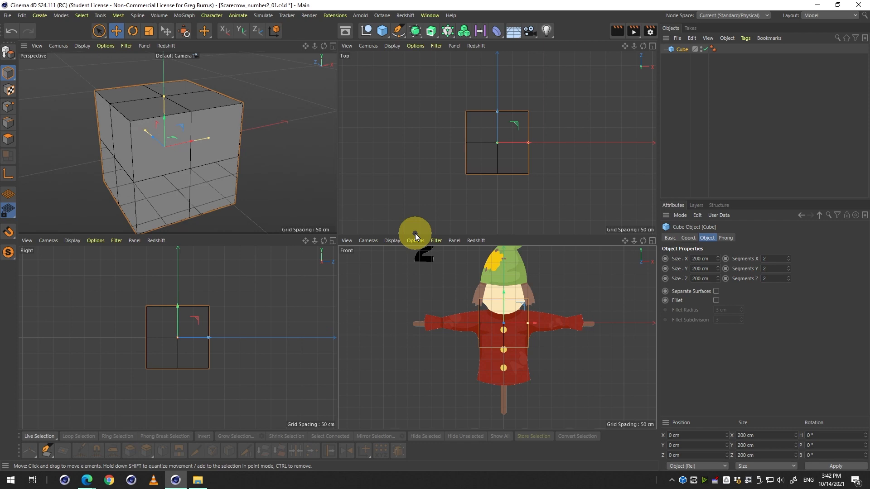
middle_click(8, 53)
key(alt)
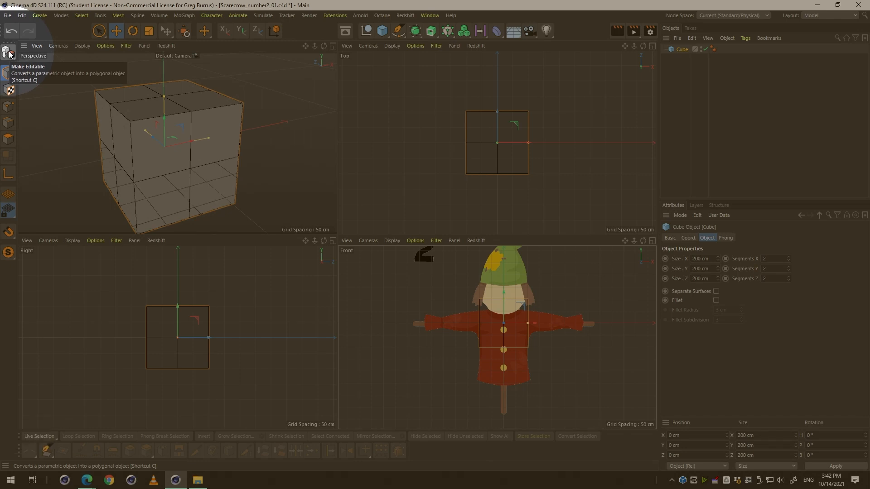
click(9, 53)
key(alt)
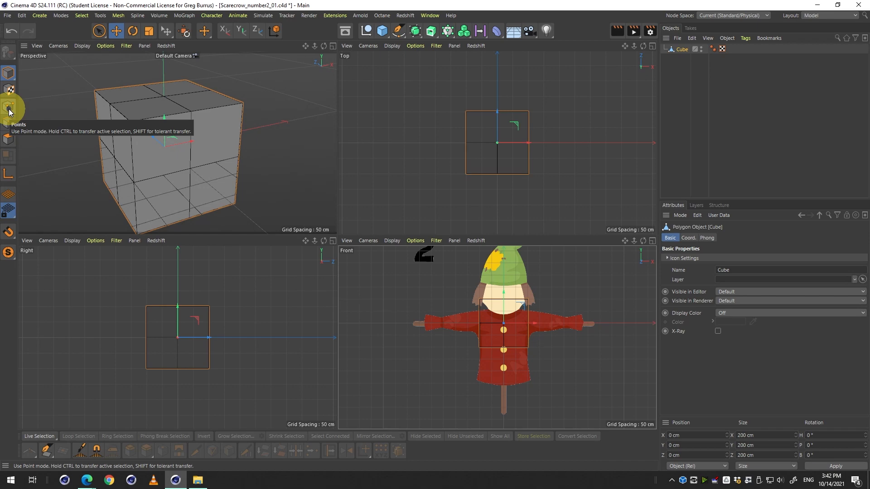
key(shift+F2)
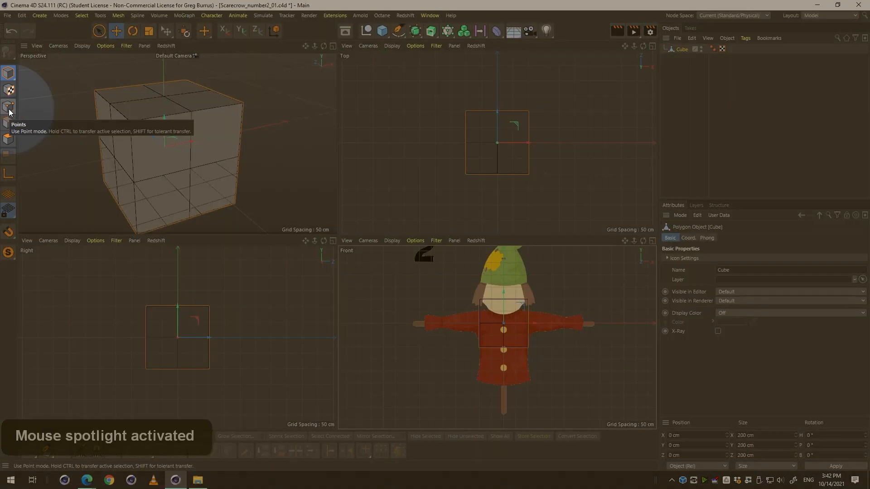
alt+scroll(8, 109, up, 4)
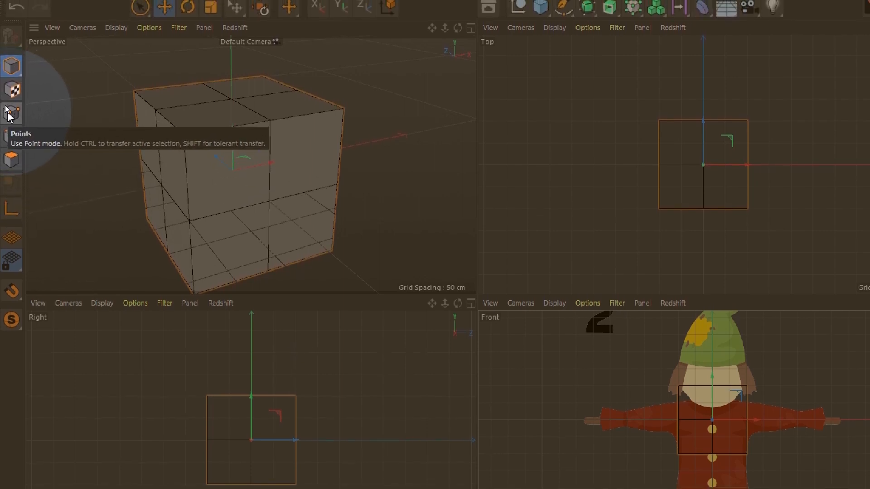
Switch to Points mode and select a corner point on the cube's right side.
click(12, 114)
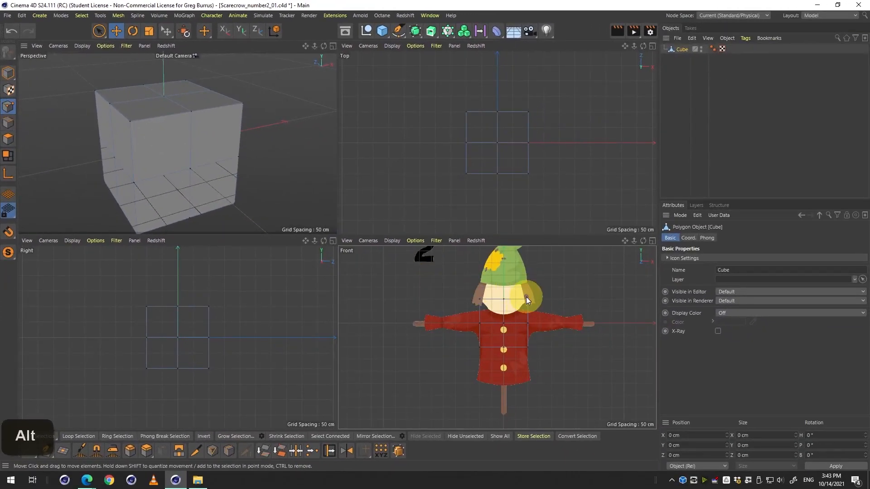
click(192, 112)
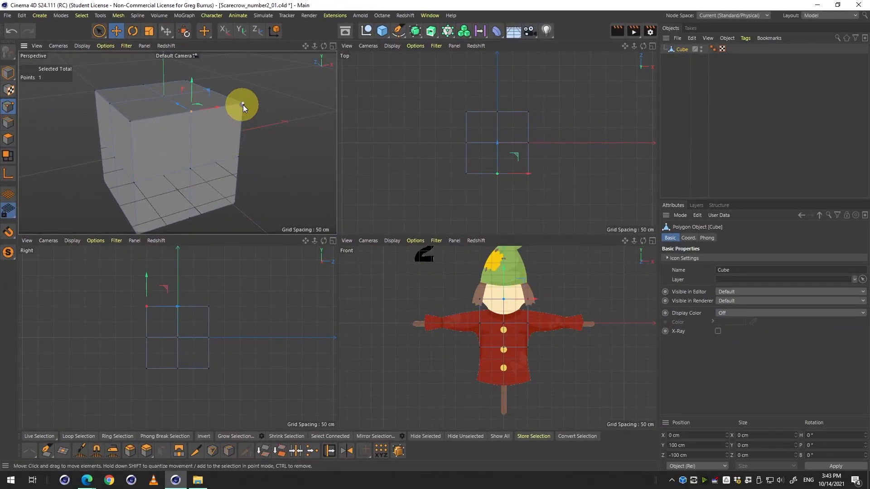
click(243, 104)
click(238, 158)
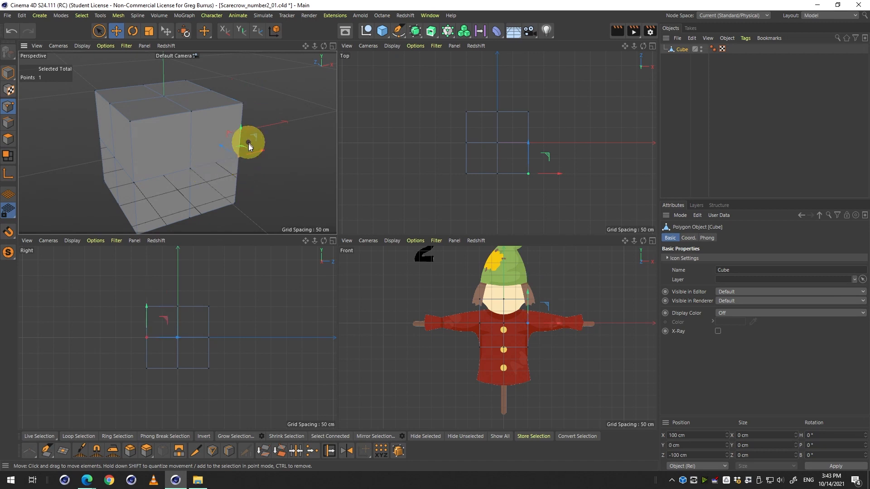
Drag several cube points out of place to distort the cube.
drag(254, 151, 330, 137)
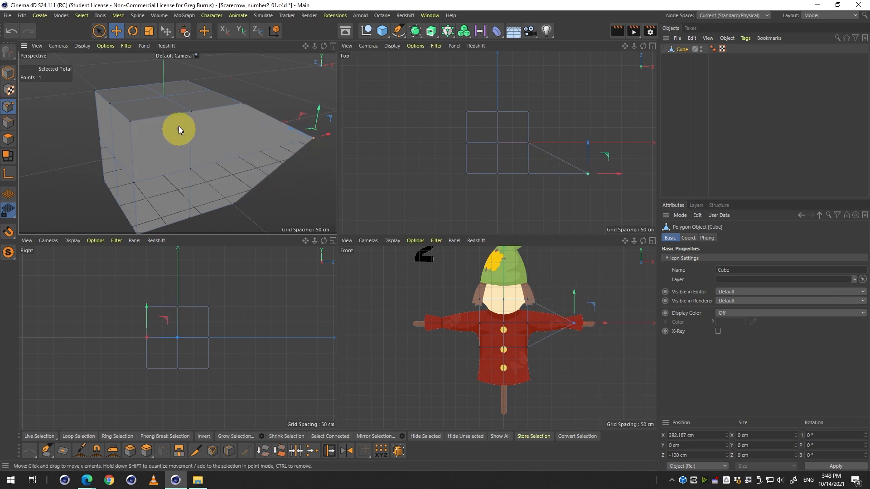
click(198, 111)
drag(192, 90, 192, 68)
click(133, 184)
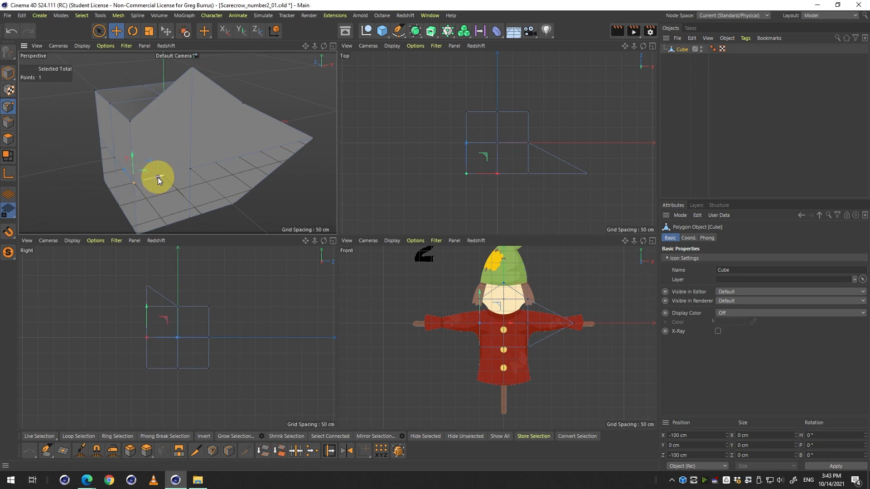
drag(158, 177, 79, 191)
click(189, 170)
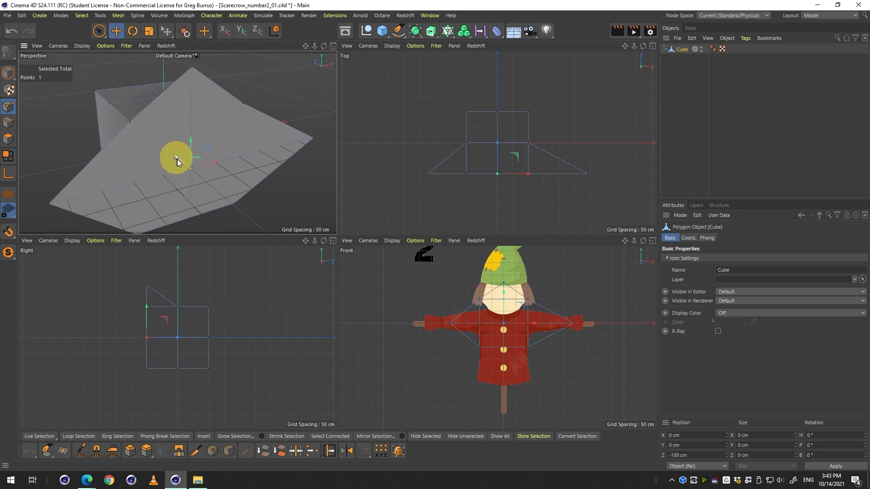
drag(177, 159, 211, 187)
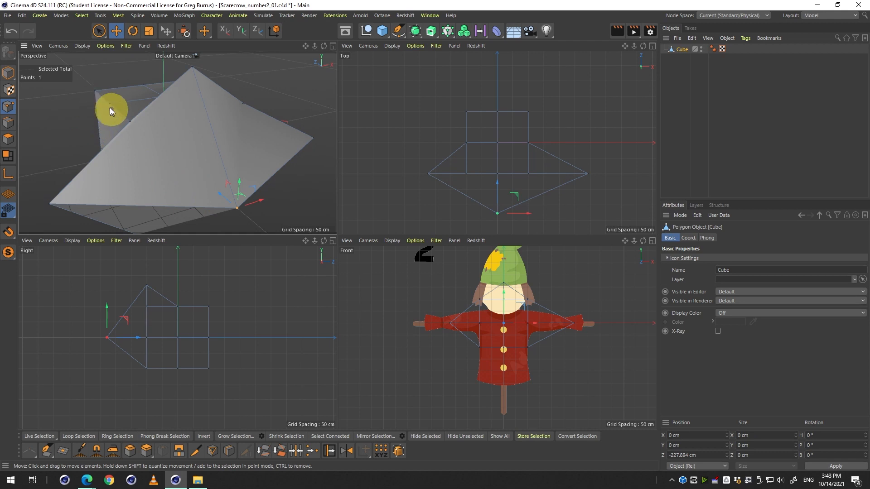
drag(139, 99, 38, 119)
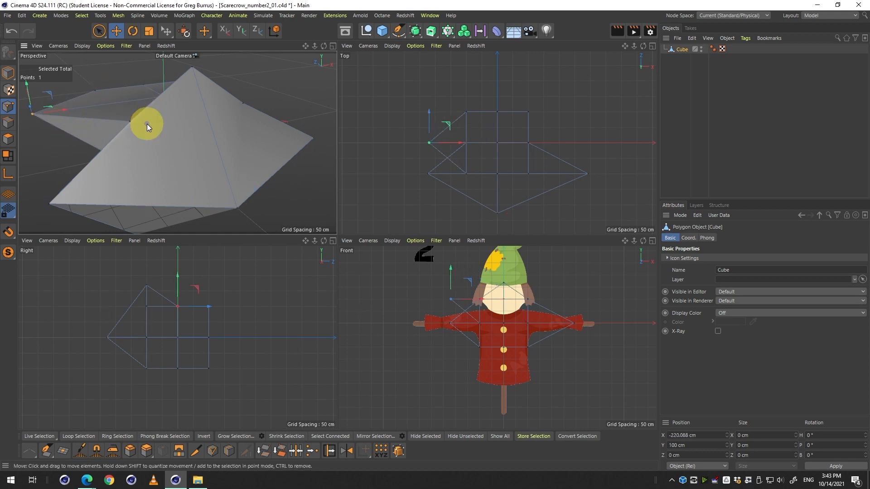
click(131, 124)
drag(151, 117, 30, 138)
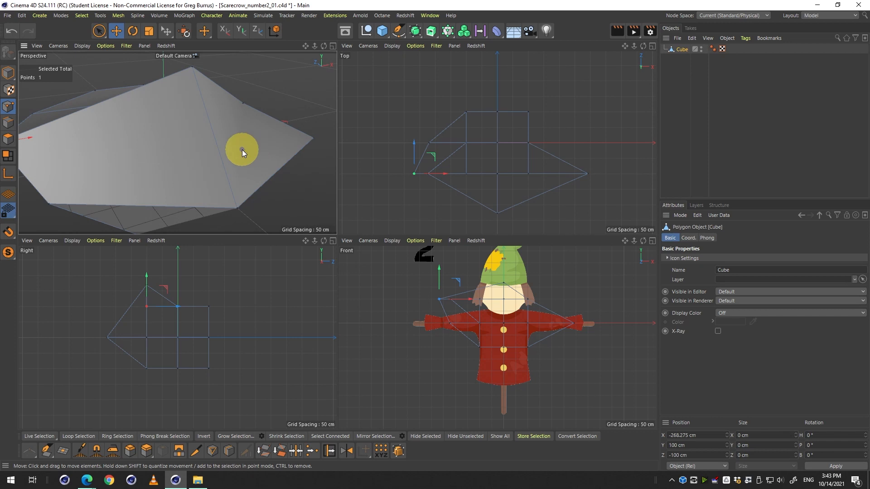
Undo all the point moves and save the scene.
key(ctrl+z)
key(ctrl+z)
key(ctrl+z)
key(ctrl+z)
key(ctrl+z)
key(ctrl+z)
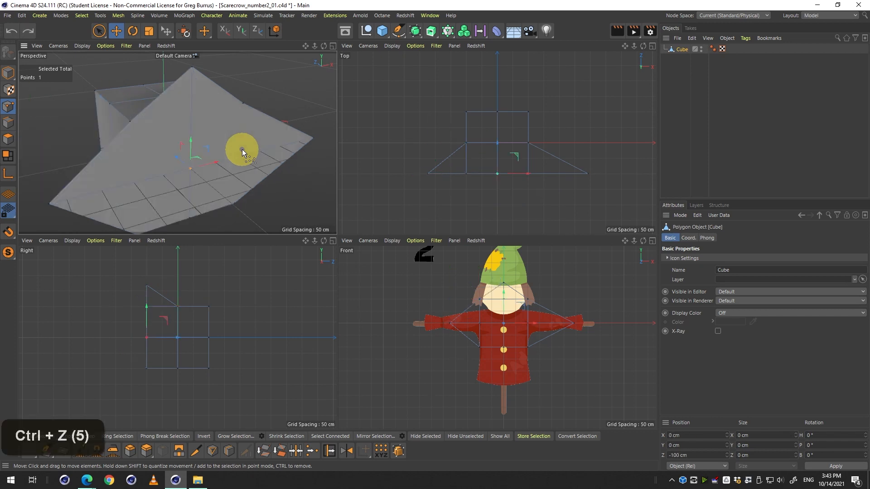
key(ctrl+z)
key(ctrl+z)
key(ctrl+z)
key(ctrl+z)
key(ctrl+z)
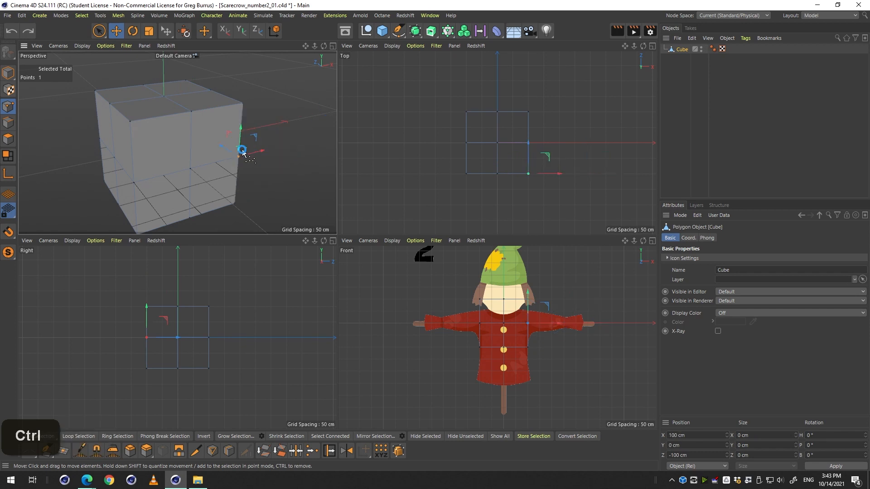
key(ctrl+s)
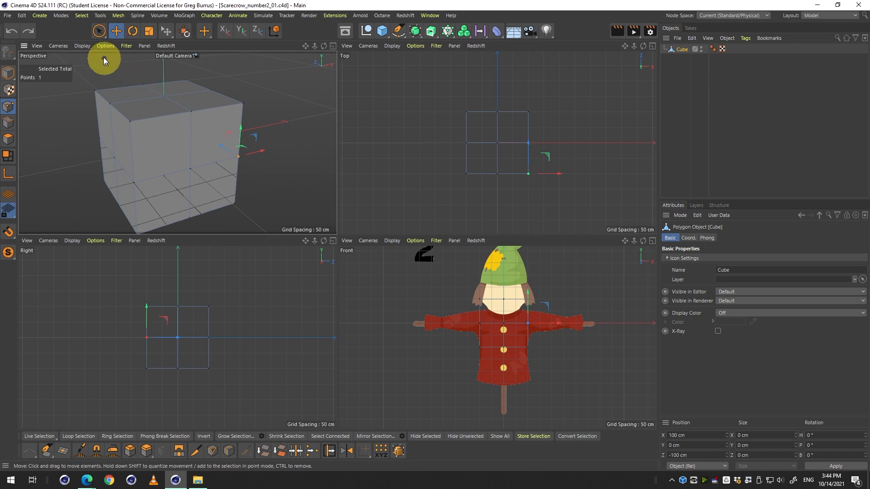
Switch the selection tool to Rectangle Selection.
click(99, 32)
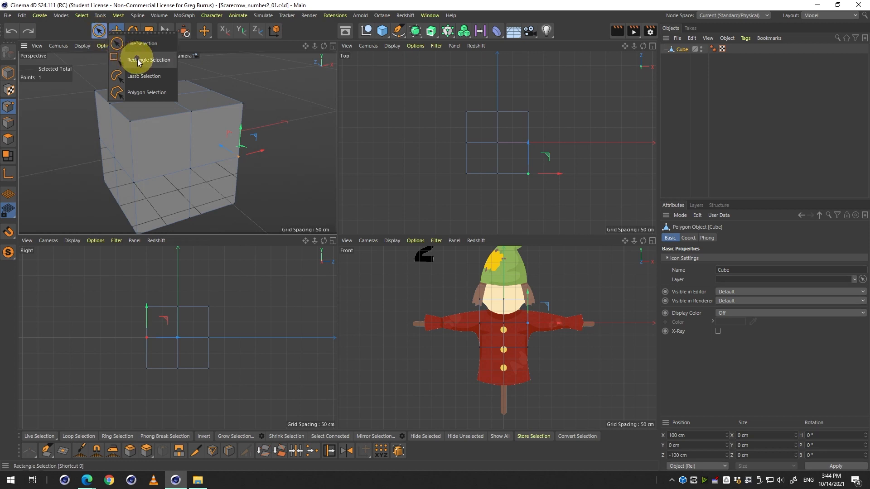
click(154, 67)
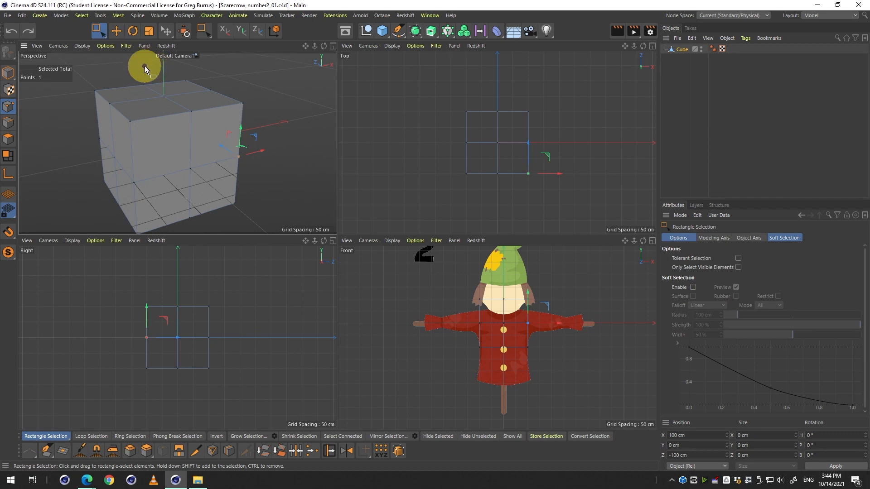
key(9)
key(0)
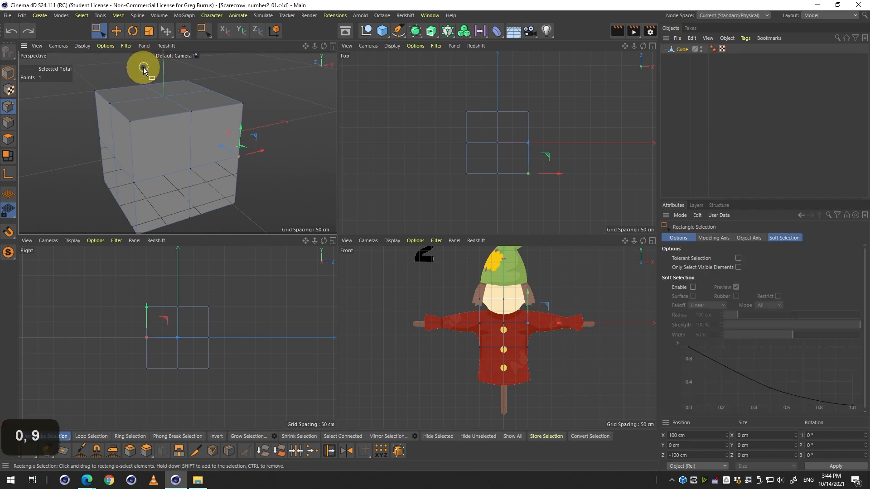
key(0)
key(0)
key(9)
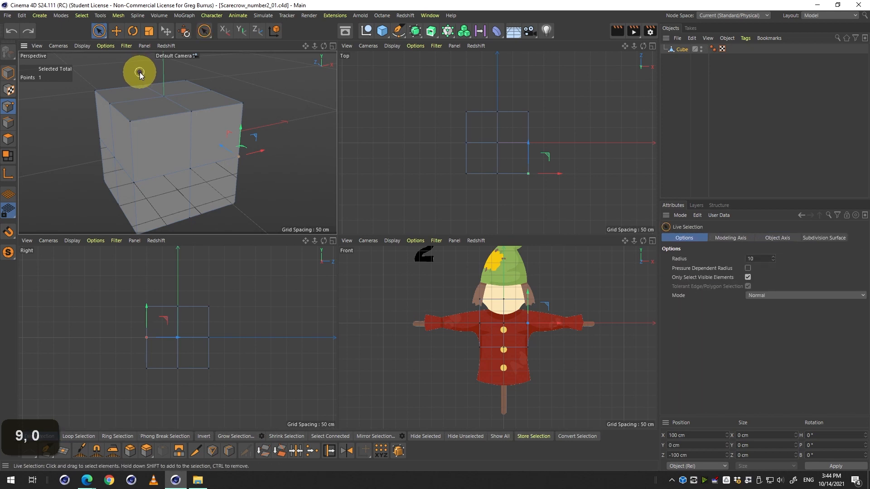
key(0)
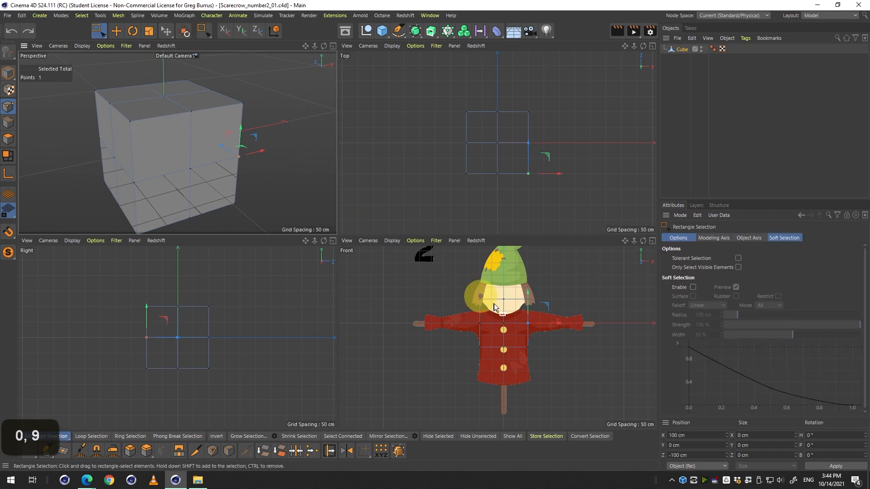
Rectangle-select the points on the cube's right half in the Front view and delete them.
drag(564, 272, 551, 343)
drag(562, 272, 508, 409)
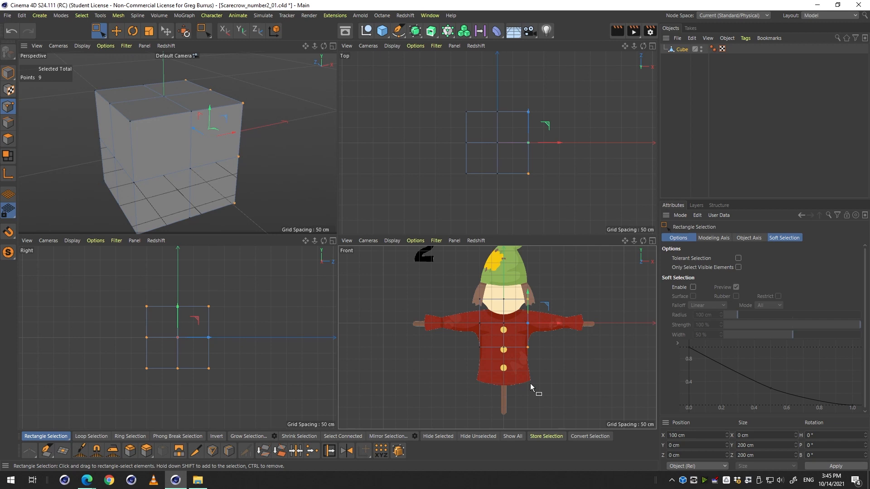
click(738, 269)
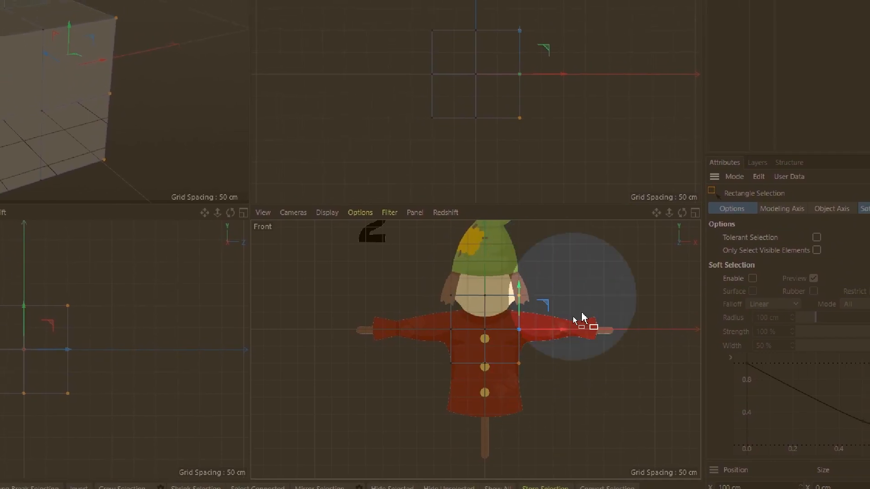
middle_click(122, 113)
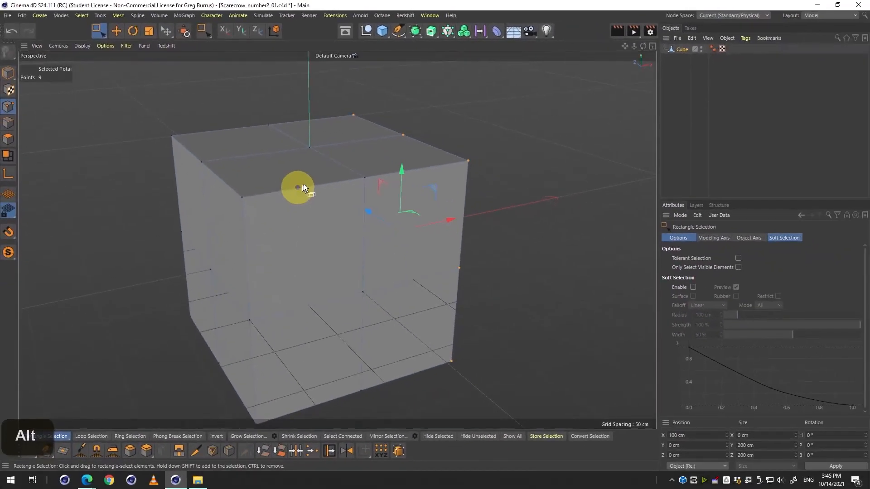
drag(324, 176, 287, 171)
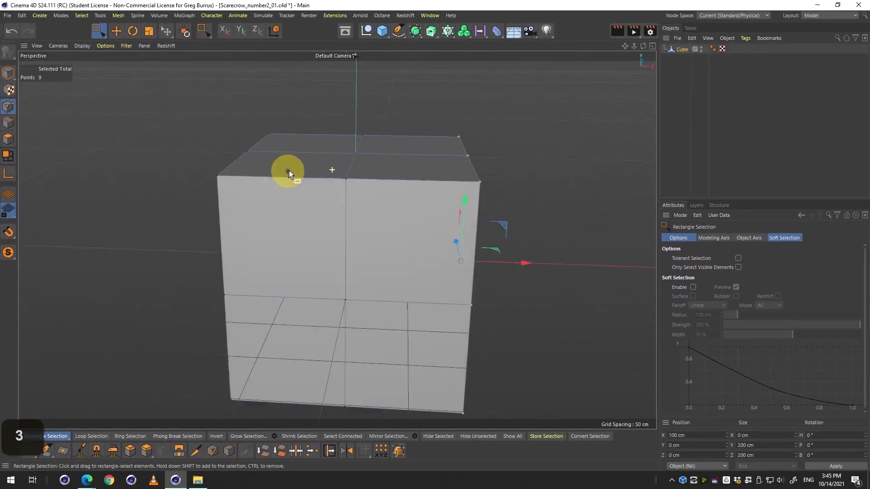
middle_click(444, 198)
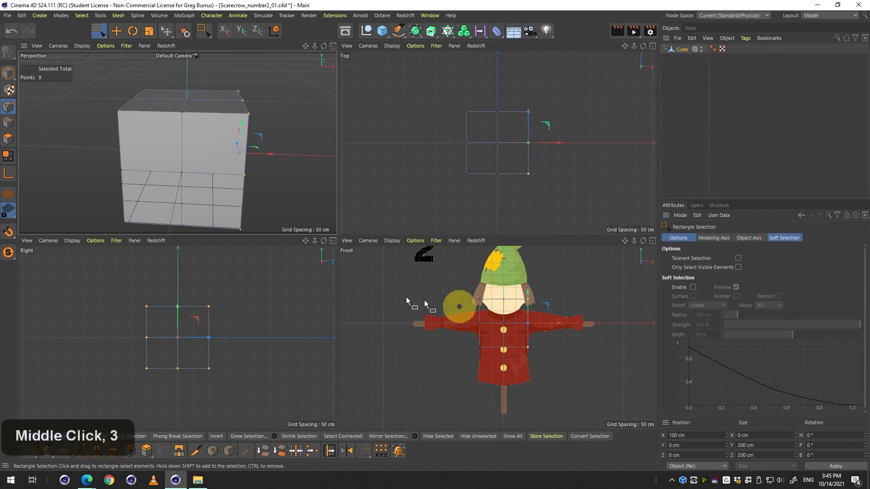
click(17, 155)
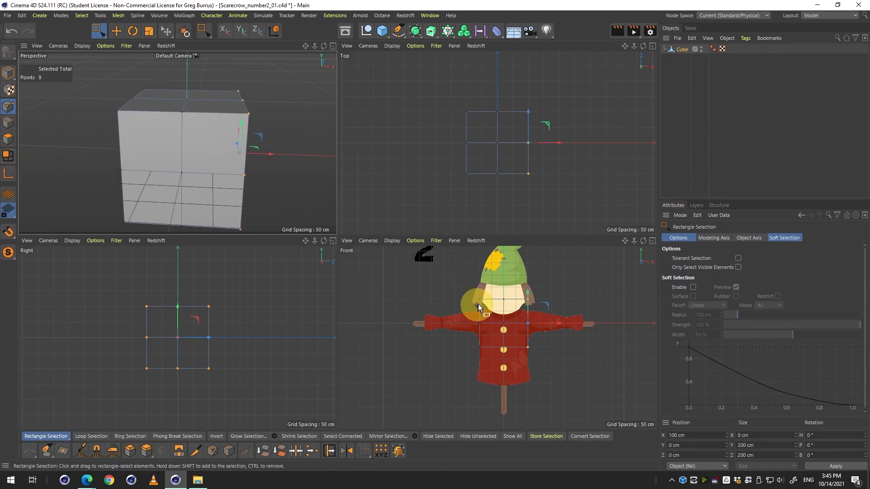
drag(575, 280, 522, 377)
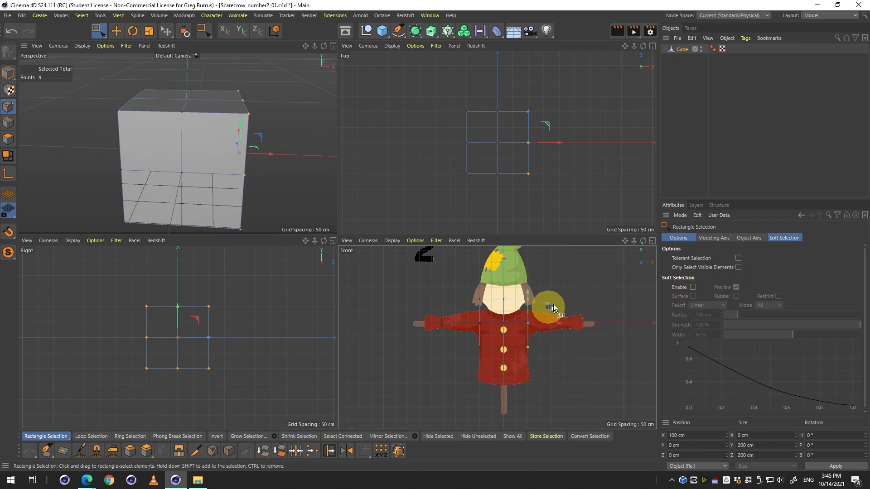
key(Delete)
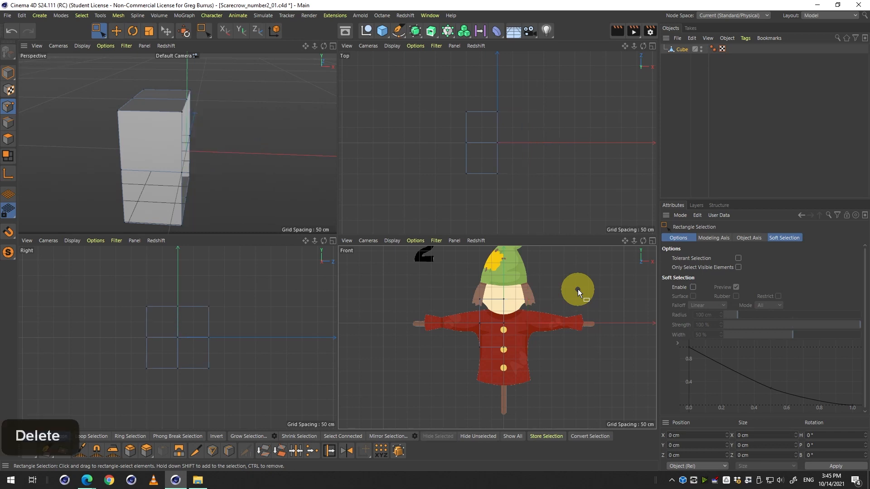
Add a Symmetry object to the scene.
middle_click(205, 173)
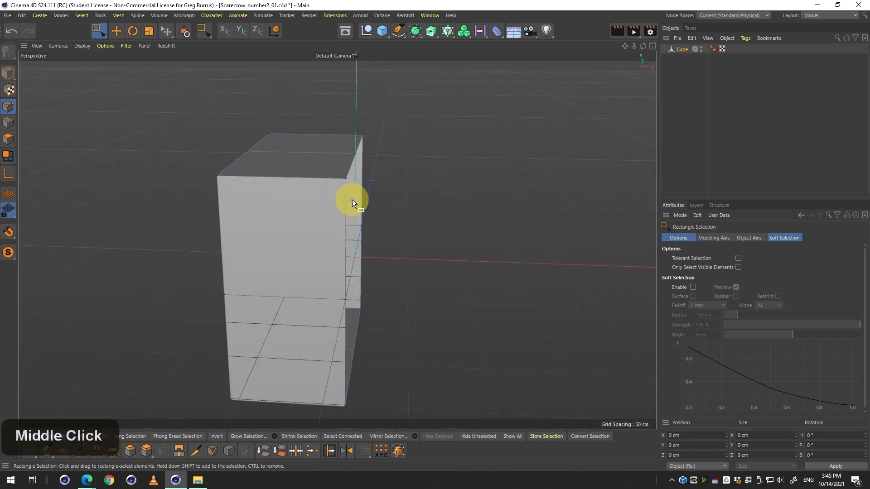
key(3)
drag(350, 208, 328, 215)
middle_click(358, 221)
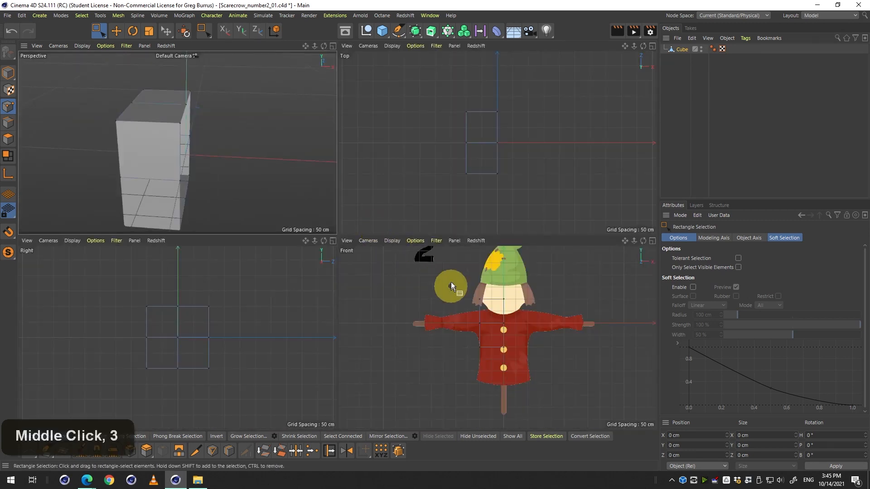
click(415, 32)
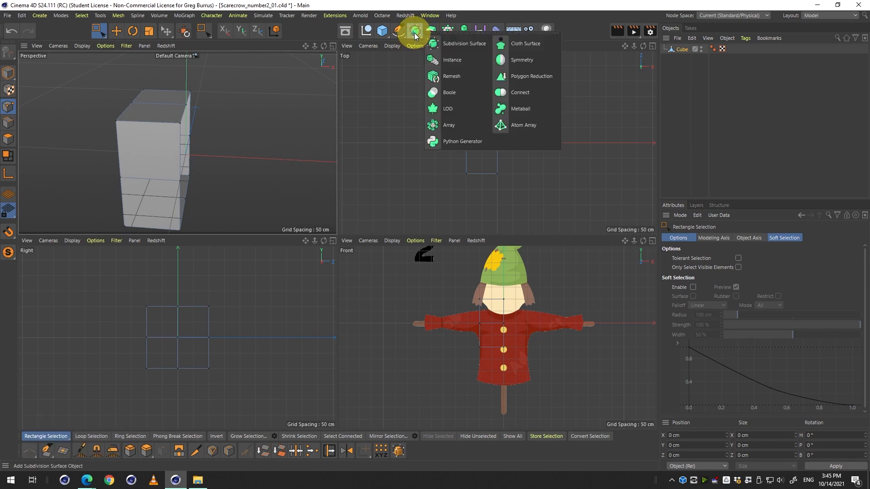
click(527, 64)
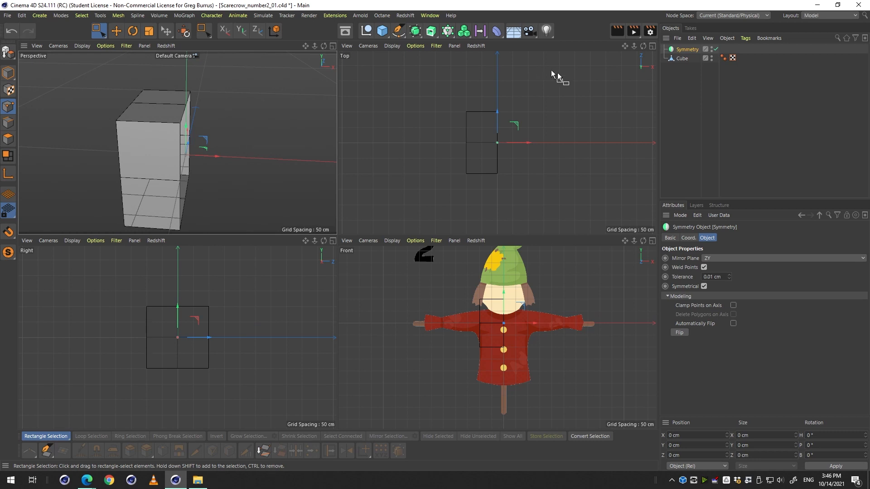
Parent the half Cube under the Symmetry object so it is mirrored.
click(682, 59)
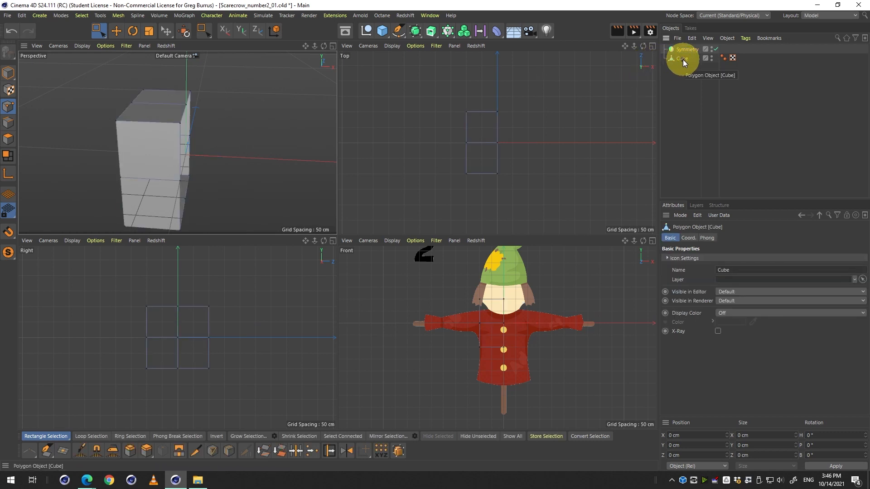
drag(684, 59, 691, 50)
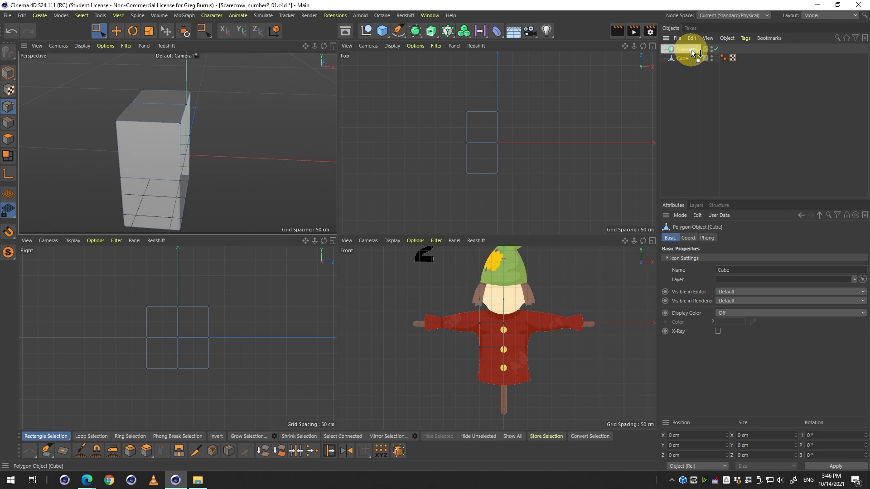
drag(691, 50, 692, 49)
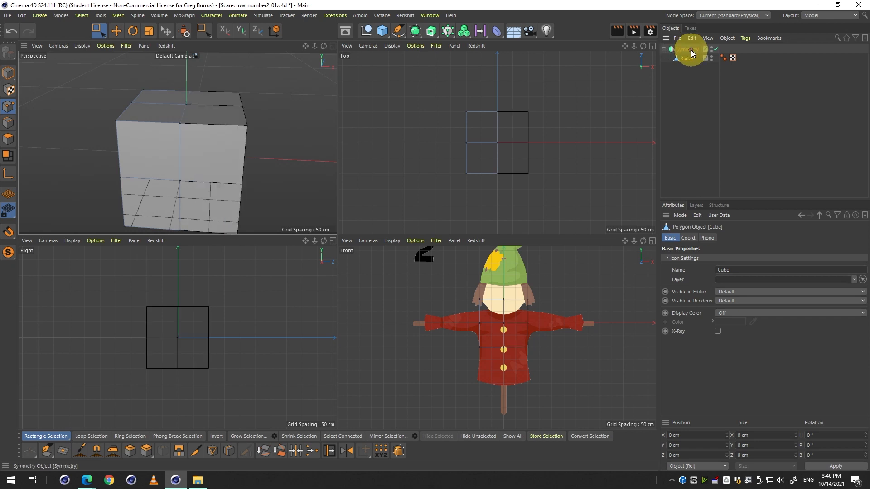
middle_click(279, 105)
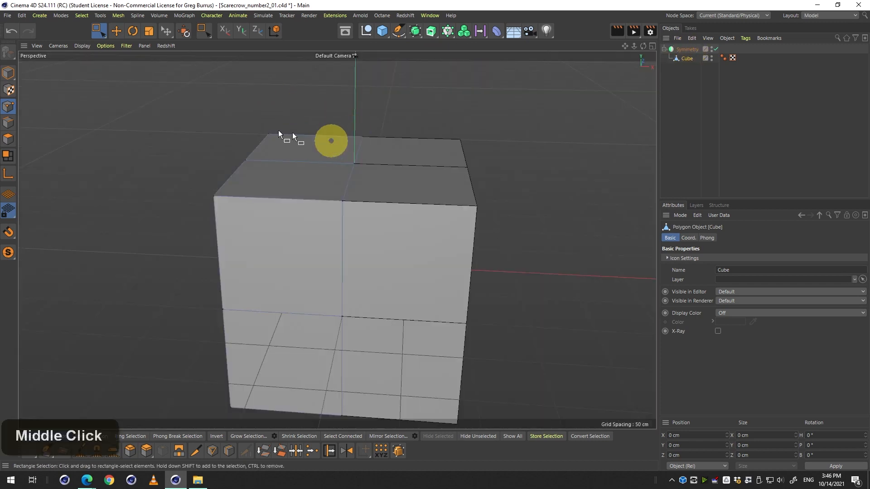
middle_click(385, 132)
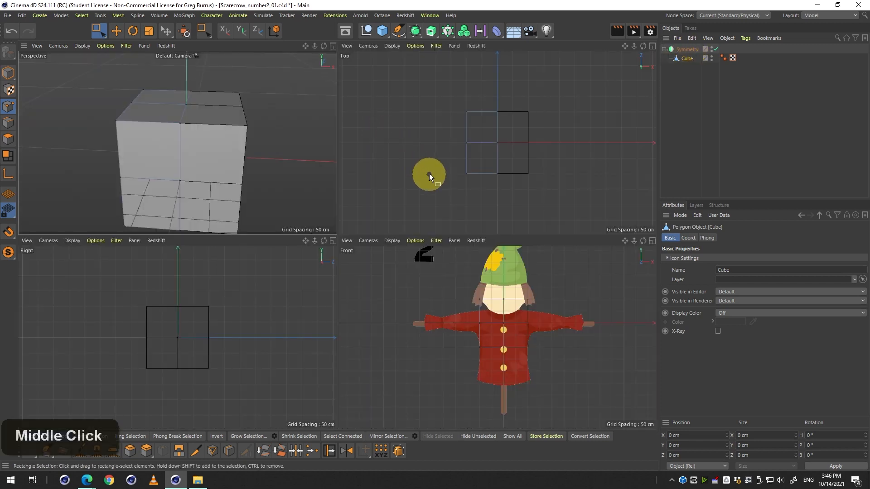
middle_click(235, 118)
middle_click(248, 121)
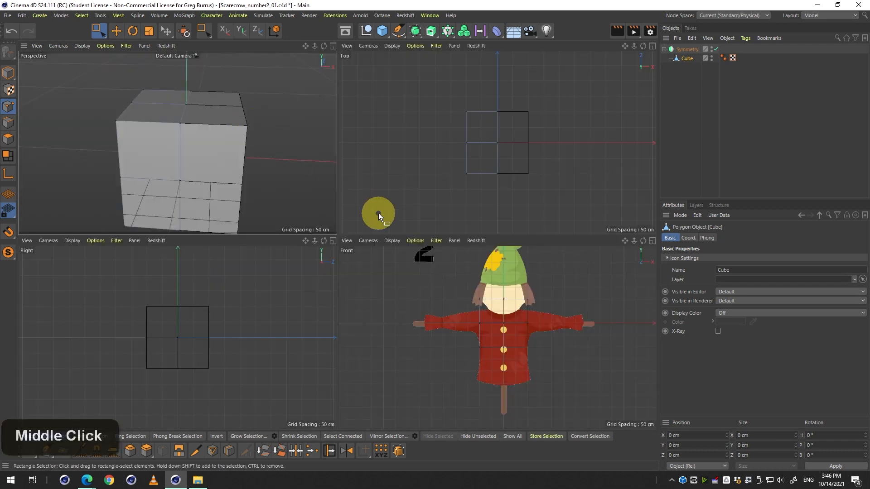
Move the Cube out of the Symmetry object and delete the Symmetry object.
drag(684, 57, 684, 84)
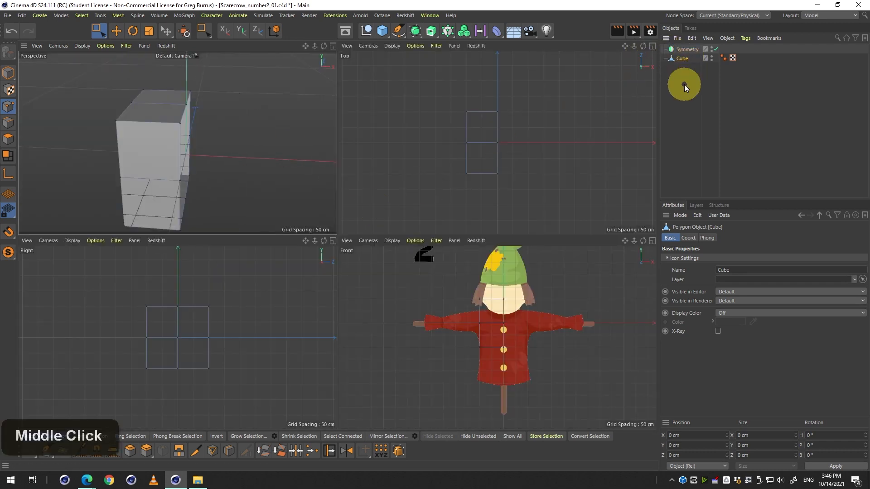
click(686, 49)
key(Delete)
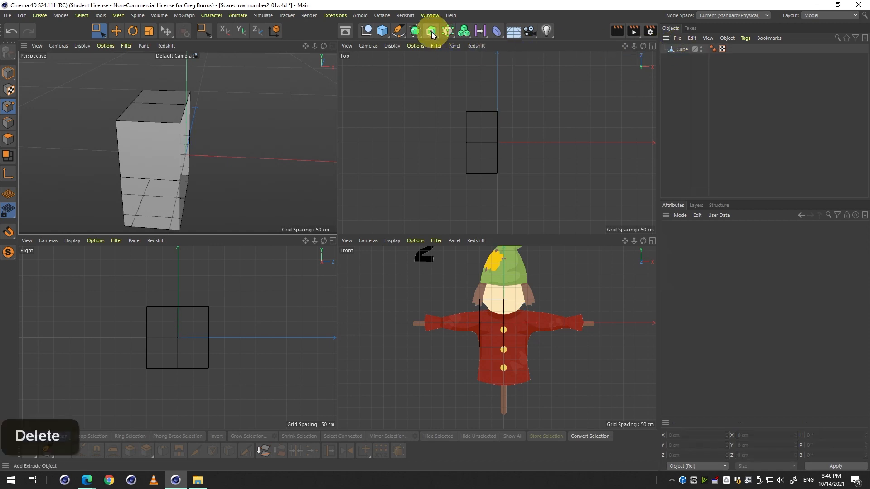
Add a Symmetry object from the Create menu's Generator list and parent the Cube under it.
click(419, 31)
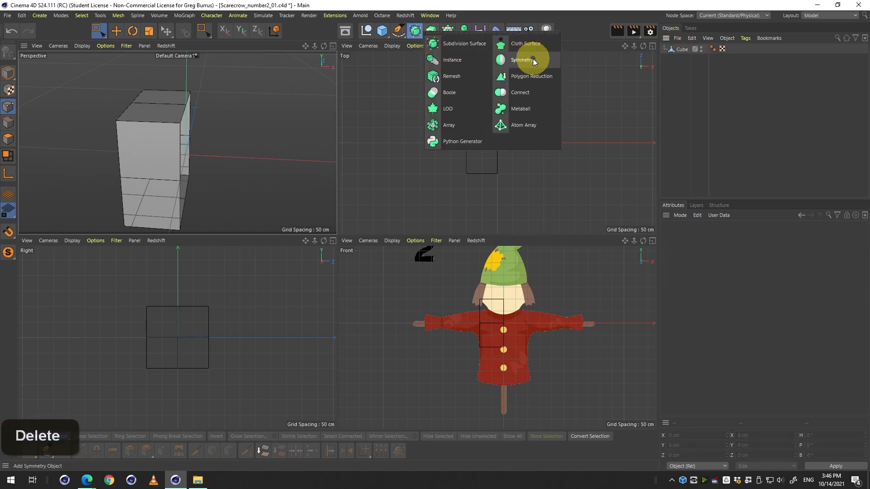
click(47, 17)
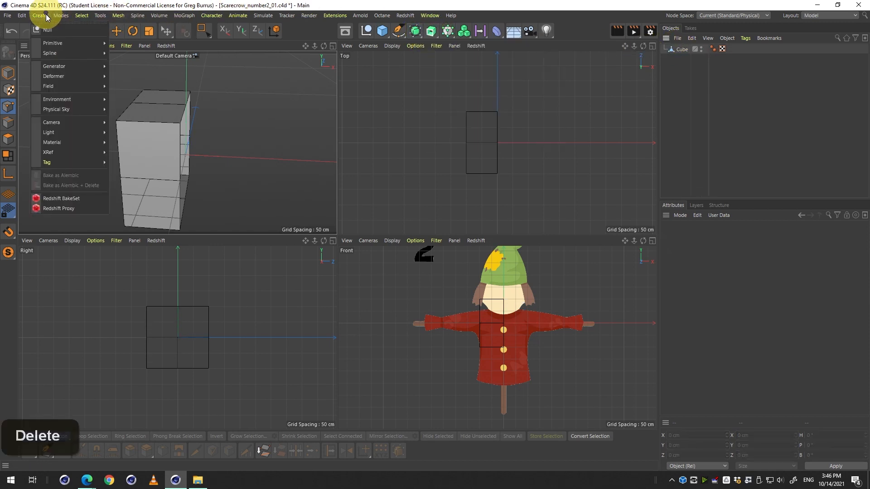
mouse_move(70, 76)
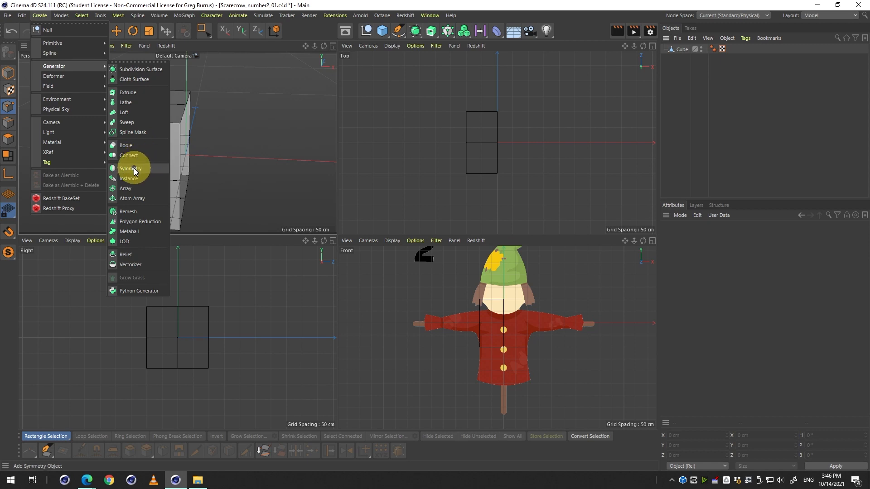
click(133, 170)
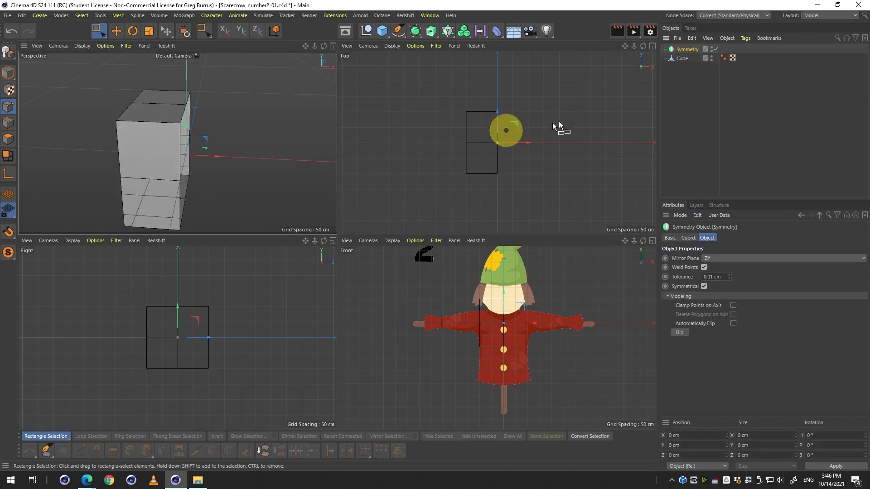
click(679, 59)
drag(679, 58, 690, 50)
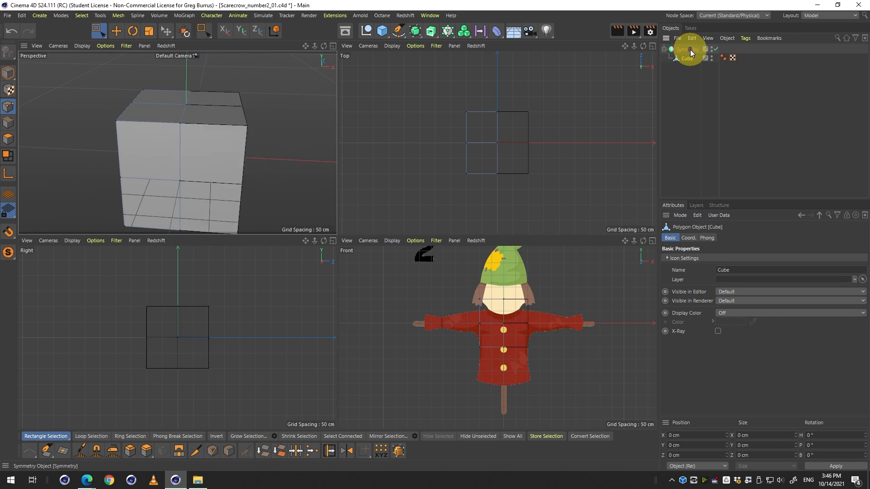
click(693, 89)
middle_click(265, 153)
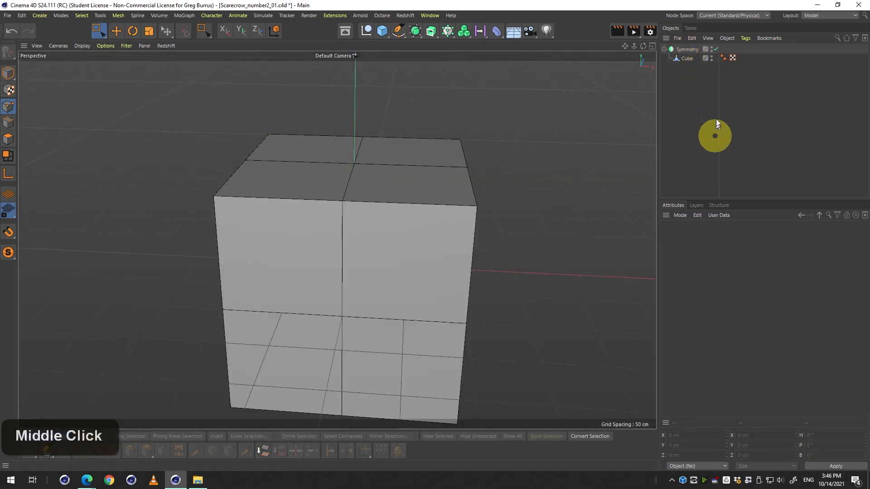
click(683, 57)
middle_click(481, 194)
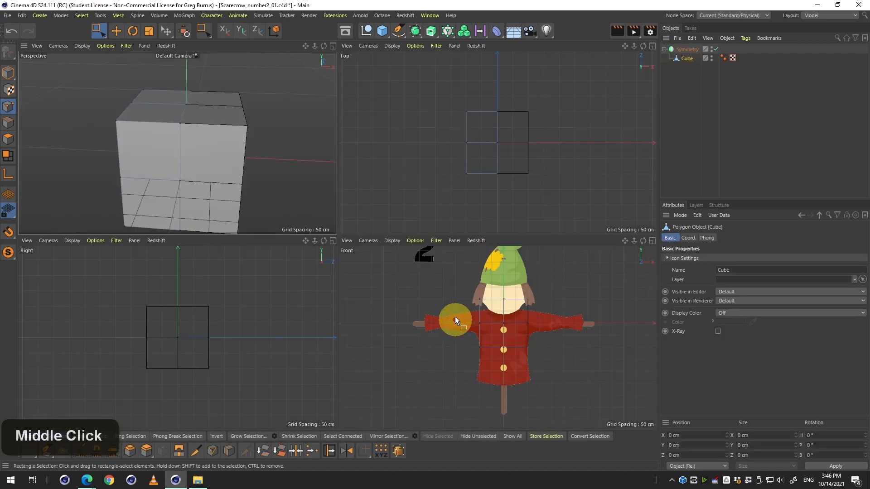
middle_click(477, 319)
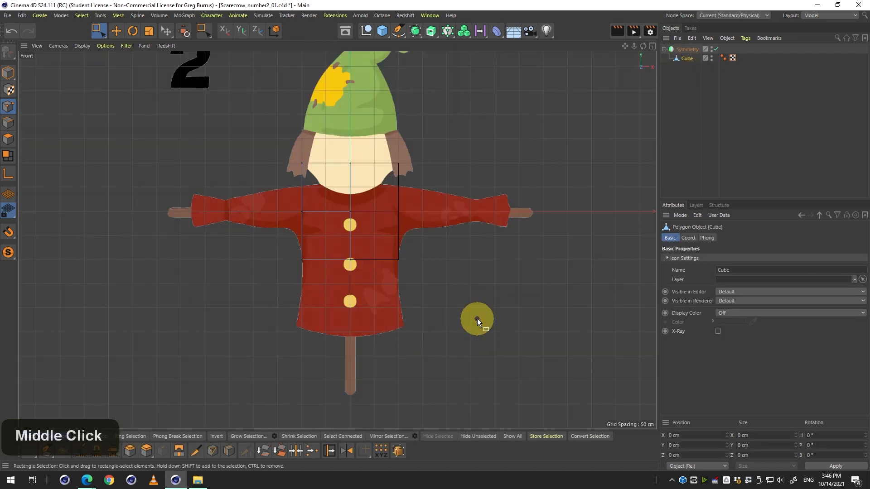
middle_click(403, 266)
drag(454, 309, 435, 321)
key(ctrl+z)
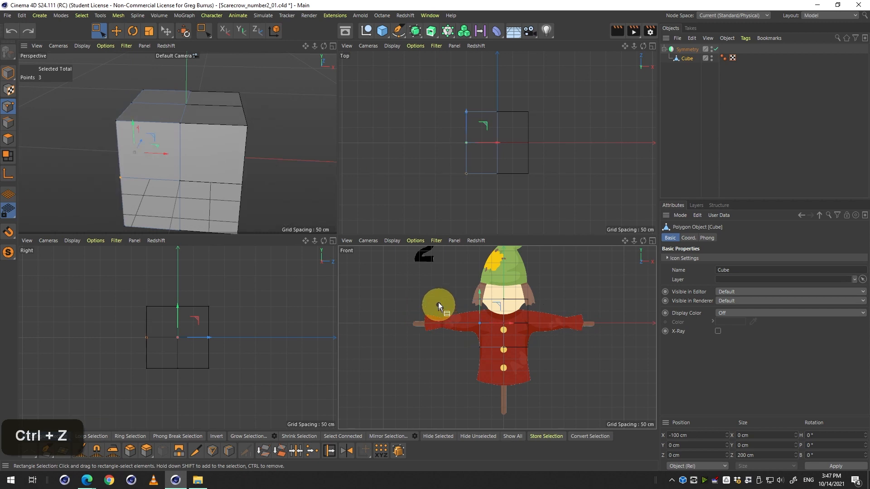
Add a Subdivision Surface object and parent the Symmetry object under it to smooth the mirrored cube.
click(7, 77)
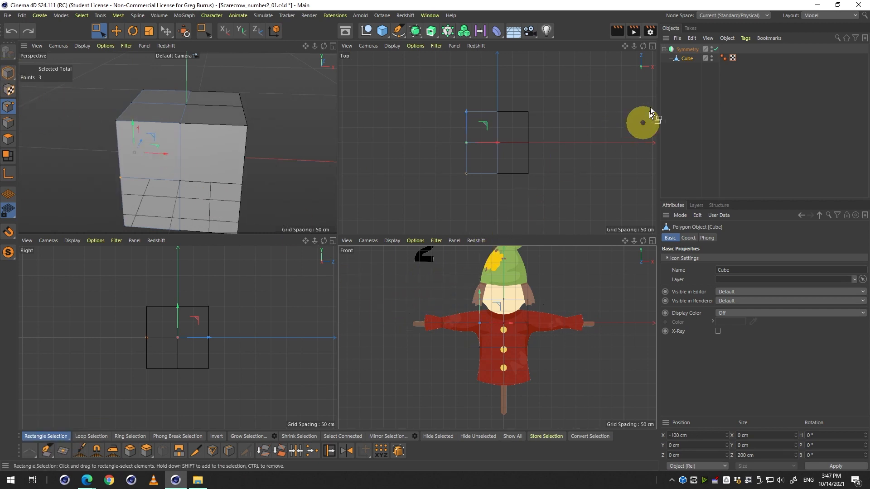
click(680, 48)
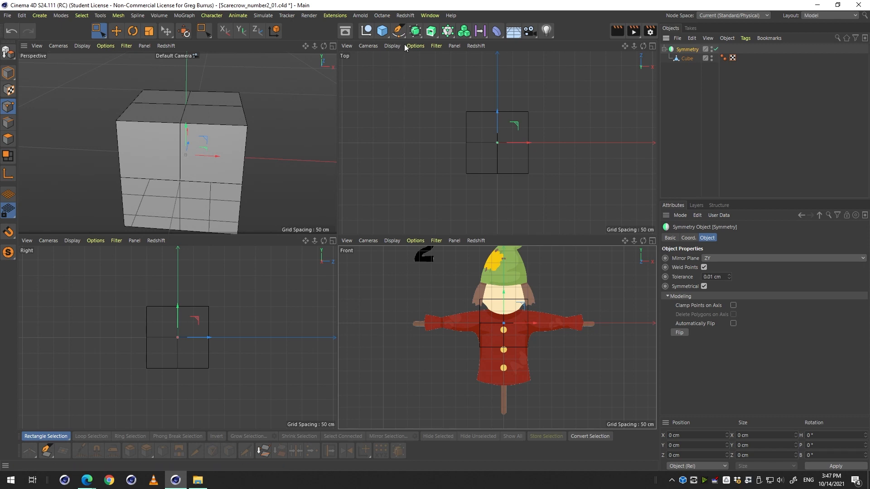
click(415, 33)
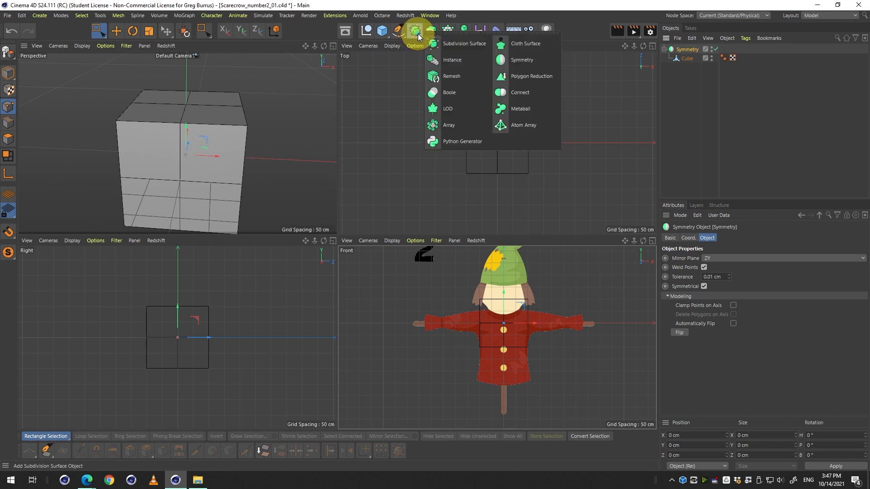
click(438, 45)
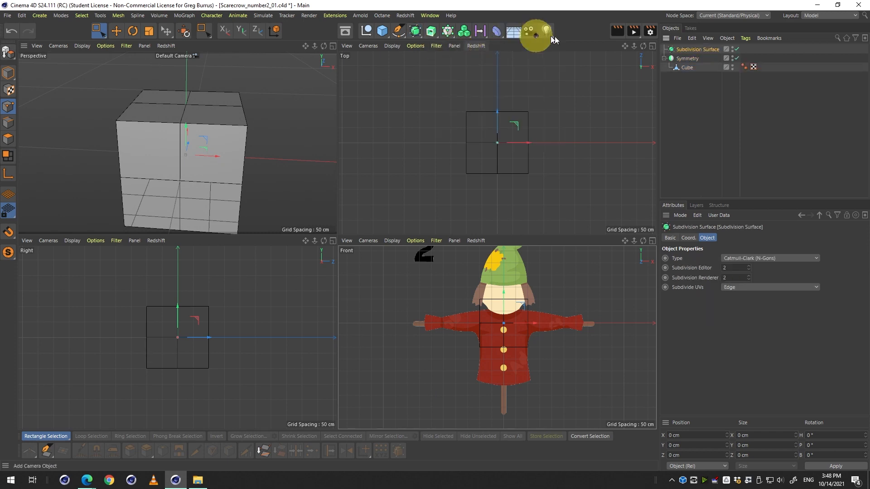
click(687, 58)
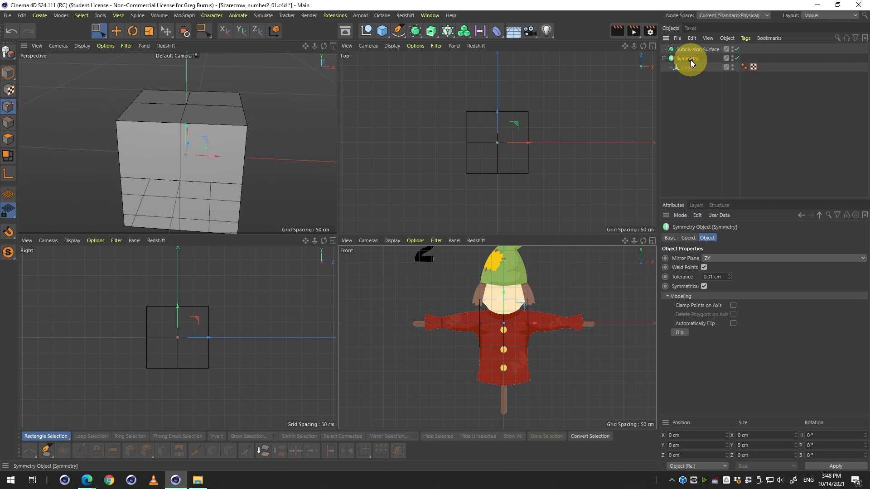
drag(692, 63, 697, 52)
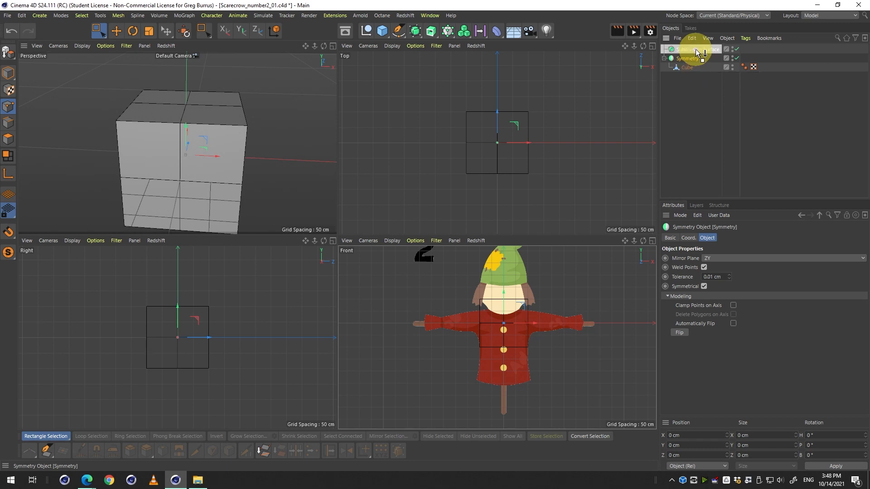
drag(698, 53, 697, 50)
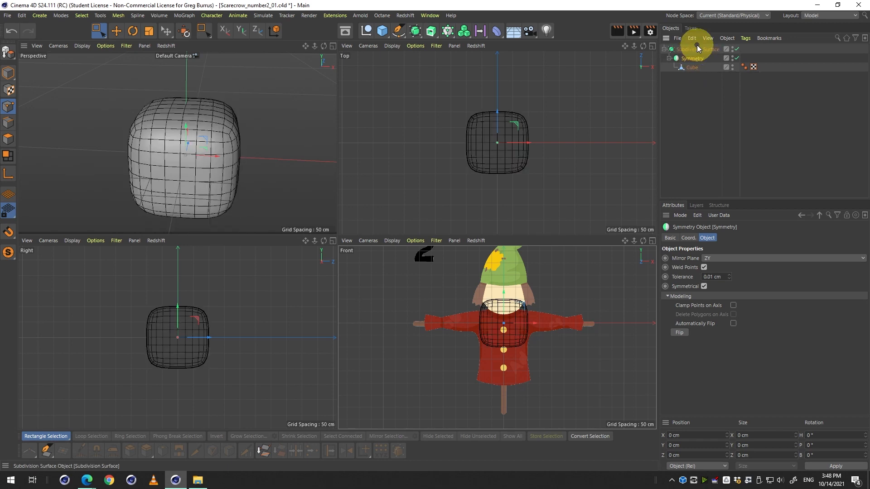
middle_click(192, 157)
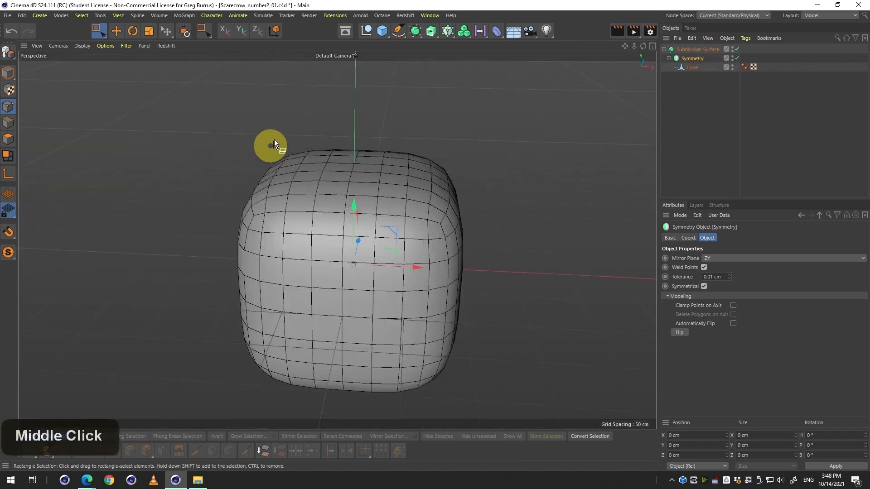
key(ctrl+r)
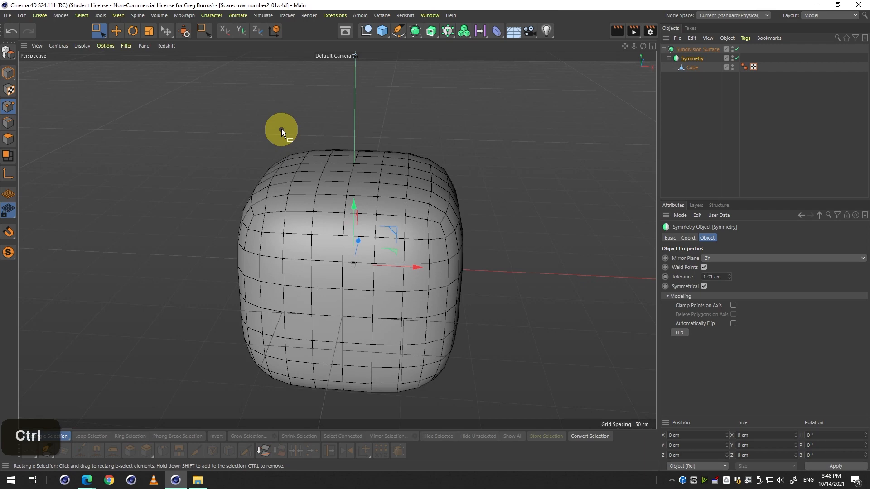
drag(281, 129, 378, 181)
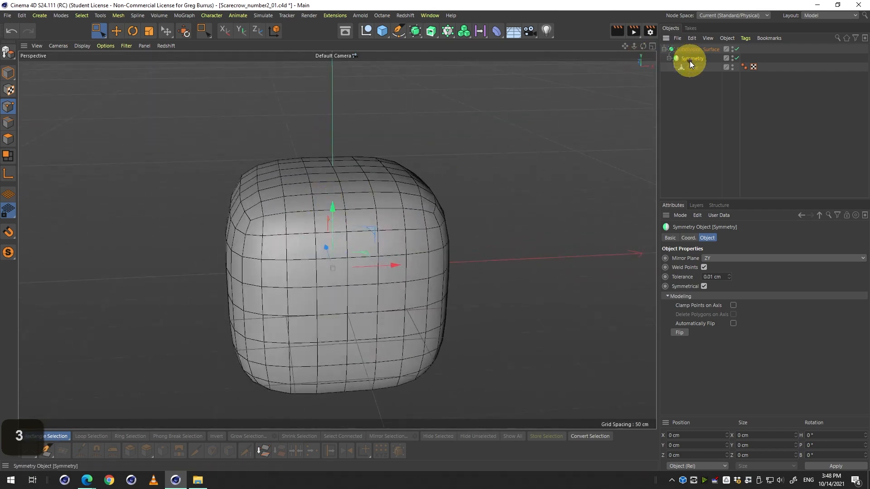
middle_click(392, 190)
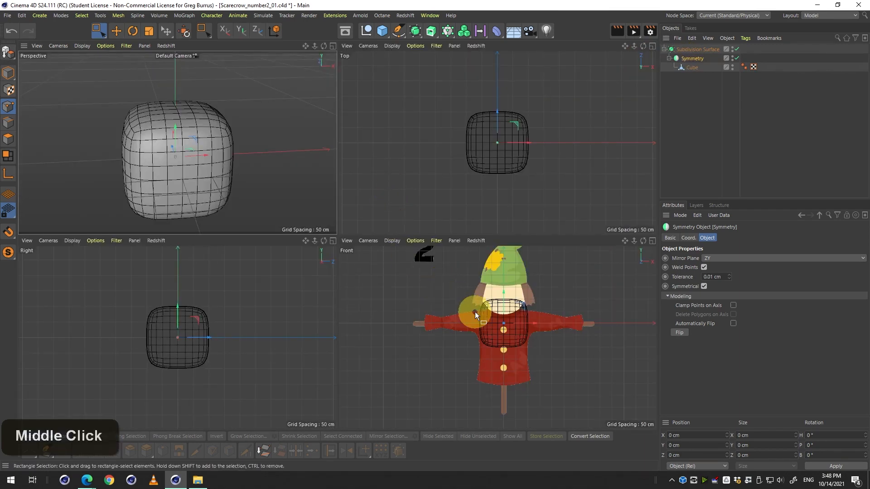
Toggle the Subdivision Surface on and off repeatedly to compare the smoothed and raw cube, then disable the Symmetry object.
key(q)
key(q)
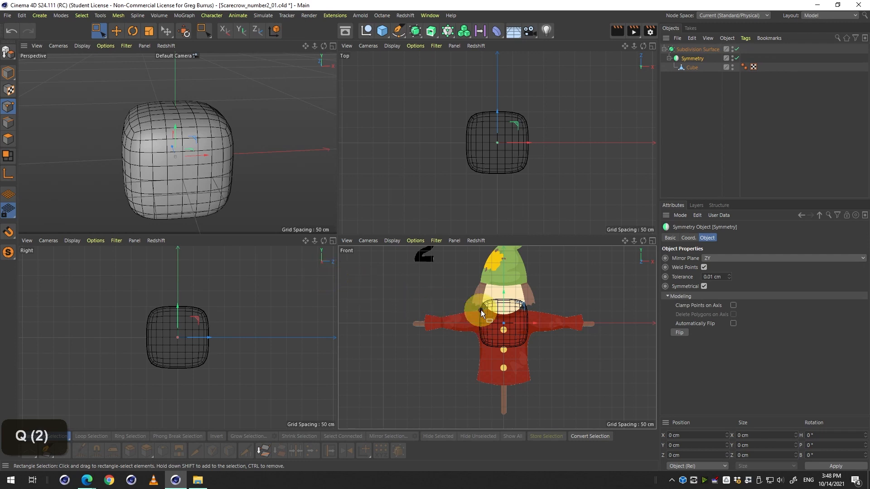
key(q)
key(q)
key(q)
key(q)
key(q)
key(q)
key(q)
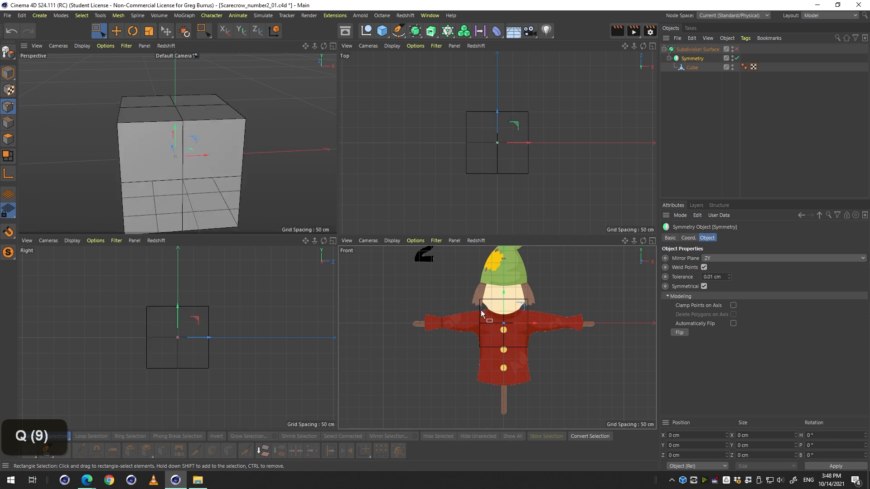
key(q)
key(q)
key(q)
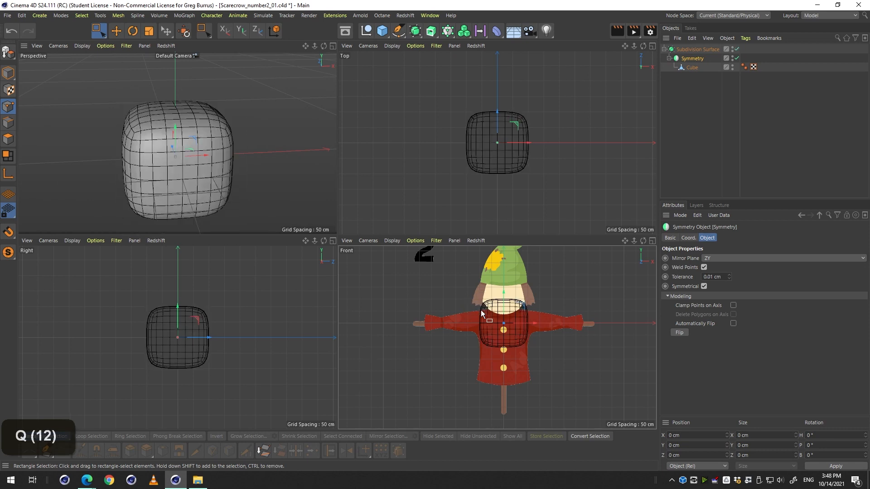
key(q)
key(q)
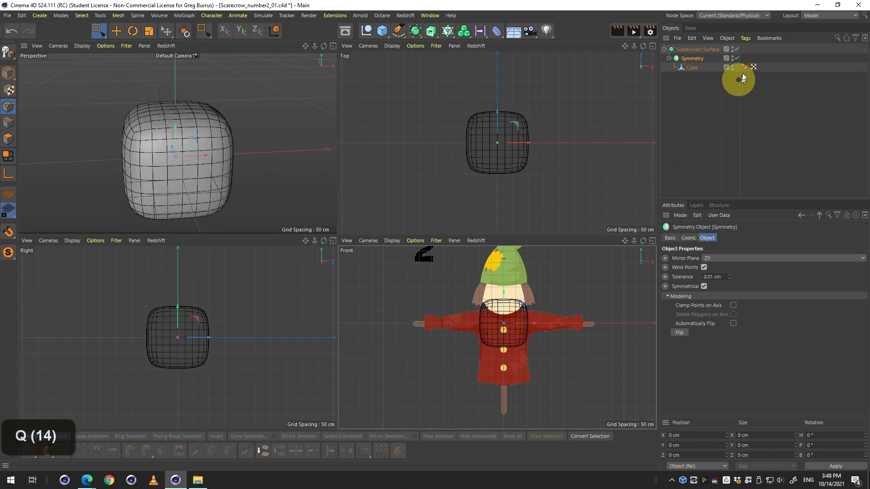
click(737, 50)
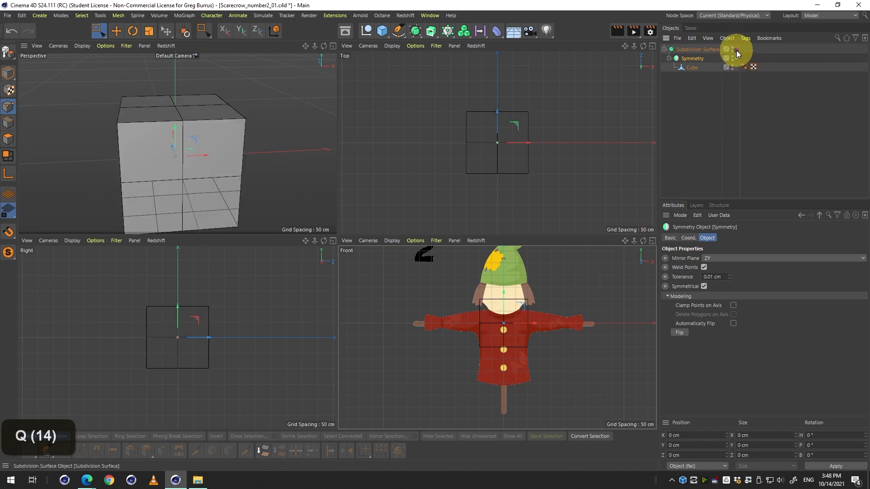
click(737, 52)
click(737, 51)
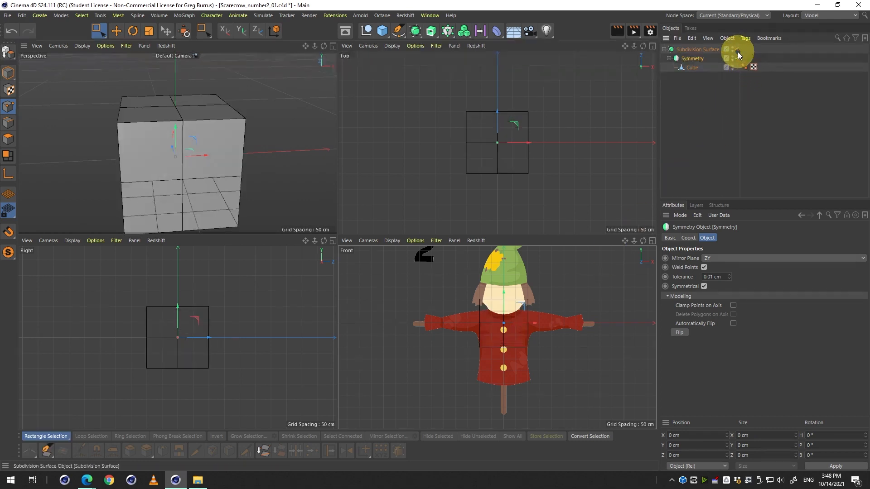
key(q)
key(q)
key(q)
key(q)
key(q)
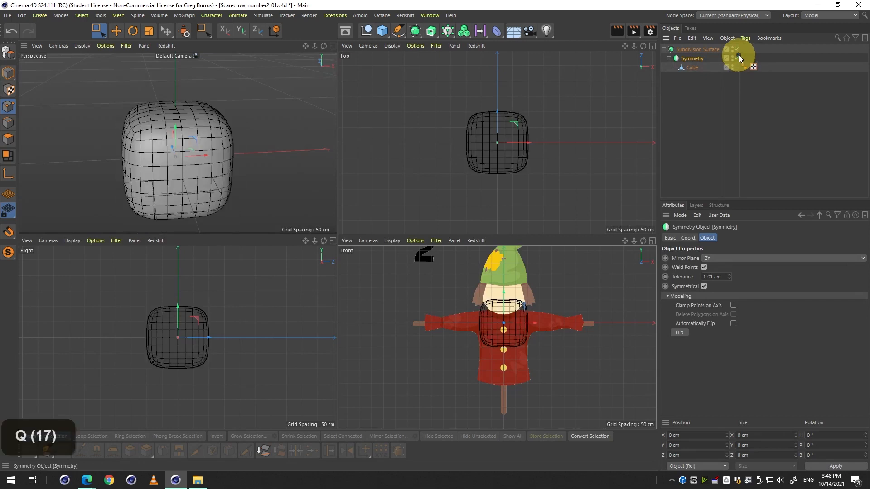
key(q)
key(q)
key(q)
key(q)
key(q)
key(q)
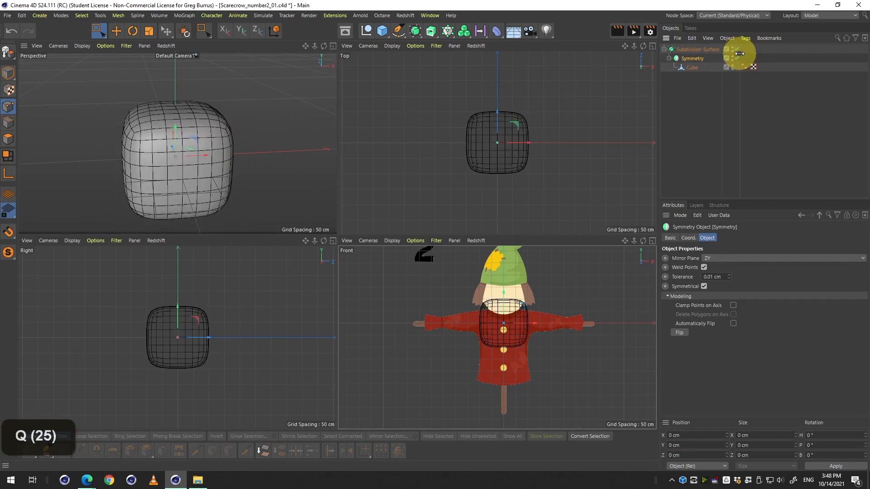
key(q)
key(q)
key(q)
key(q)
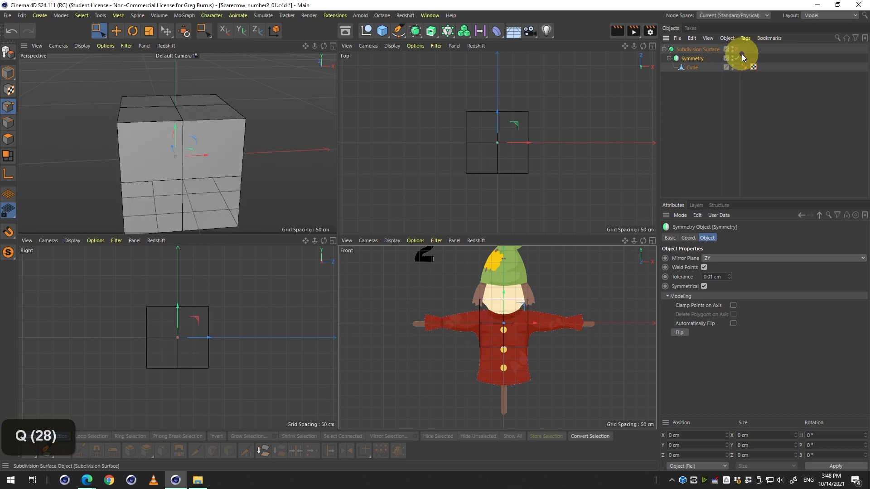
key(q)
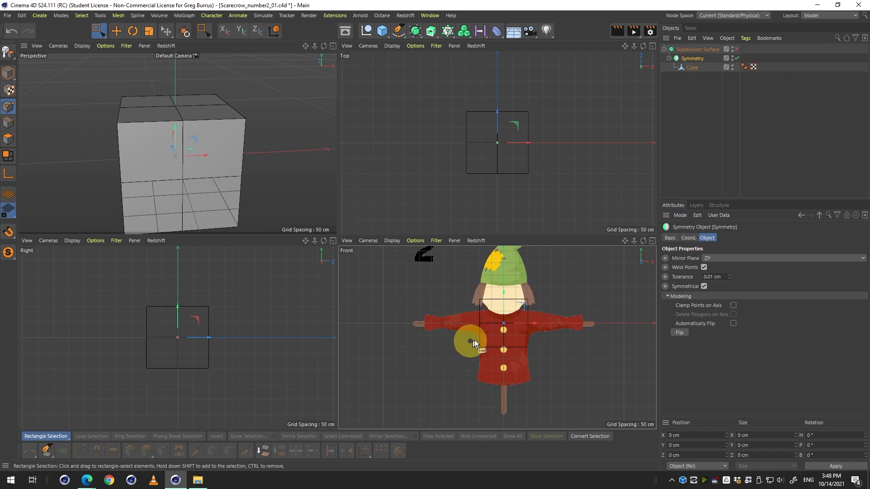
key(q)
key(q)
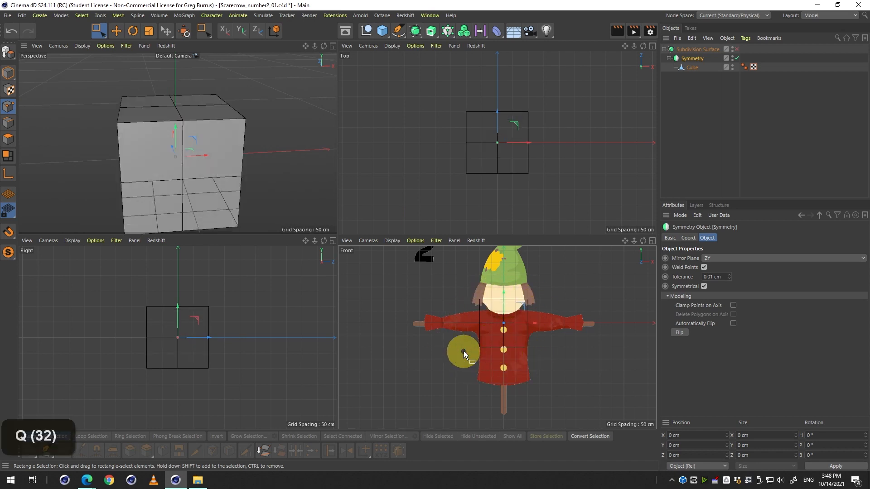
key(q)
key(q)
key(q)
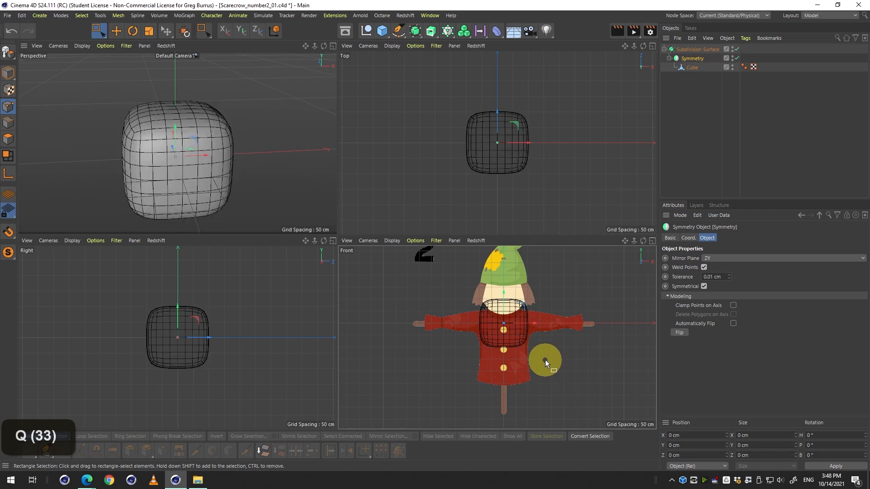
key(q)
key(q)
key(q)
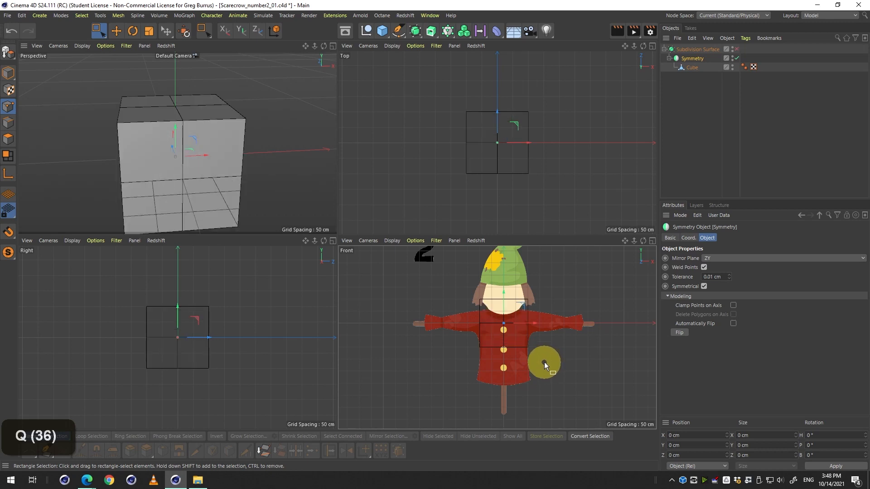
click(736, 58)
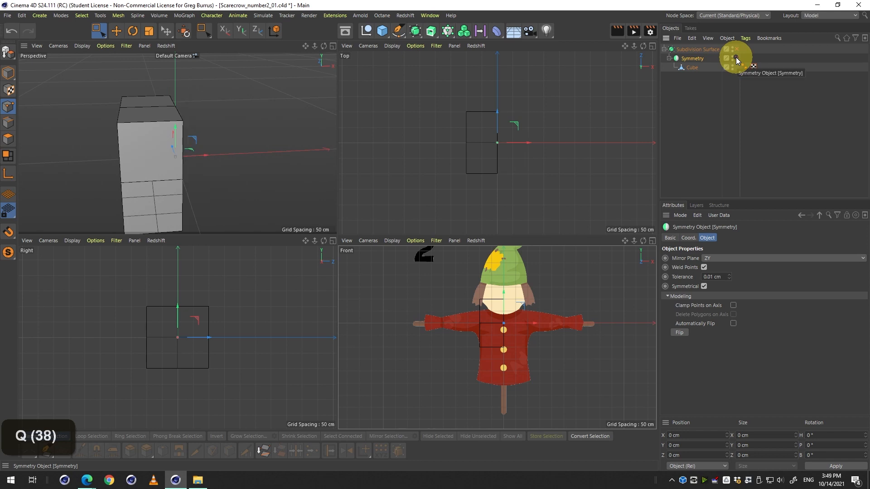
Toggle the Symmetry object on and off a few times to compare the halved and mirrored cube, then save the scene.
click(735, 58)
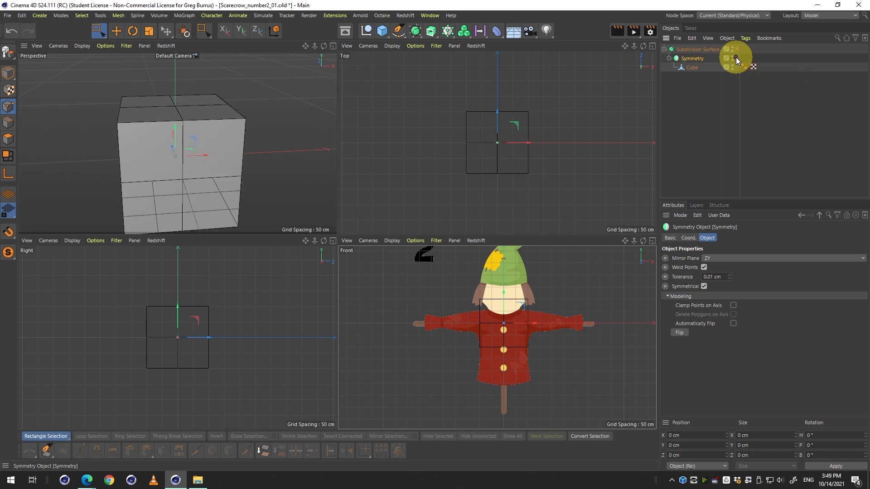
click(735, 58)
click(736, 58)
double_click(735, 58)
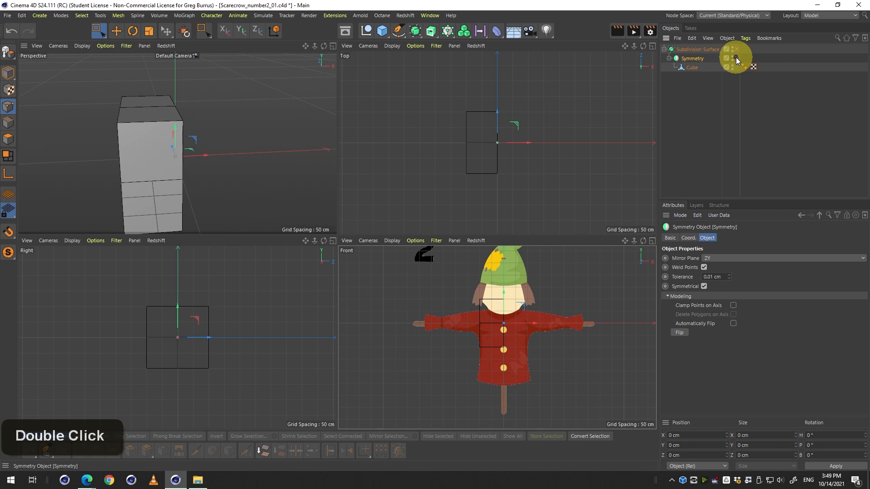
key(ctrl+s)
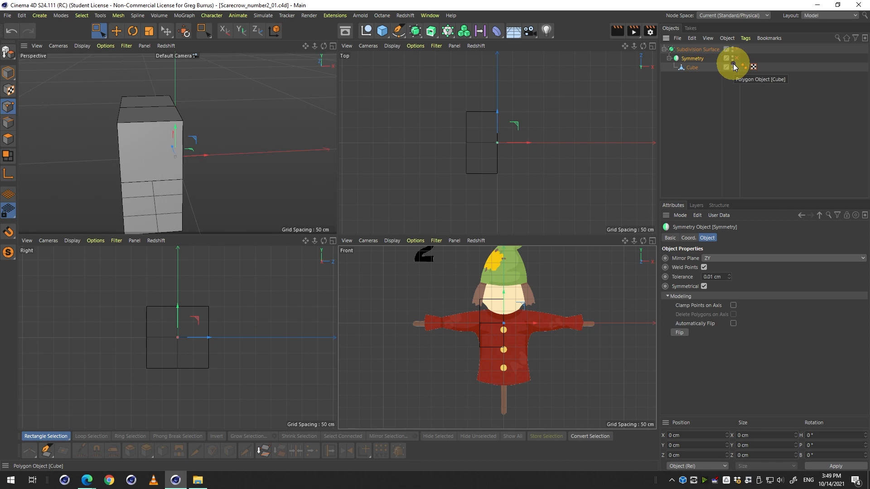
key(ctrl)
key(alt)
key(alt+3)
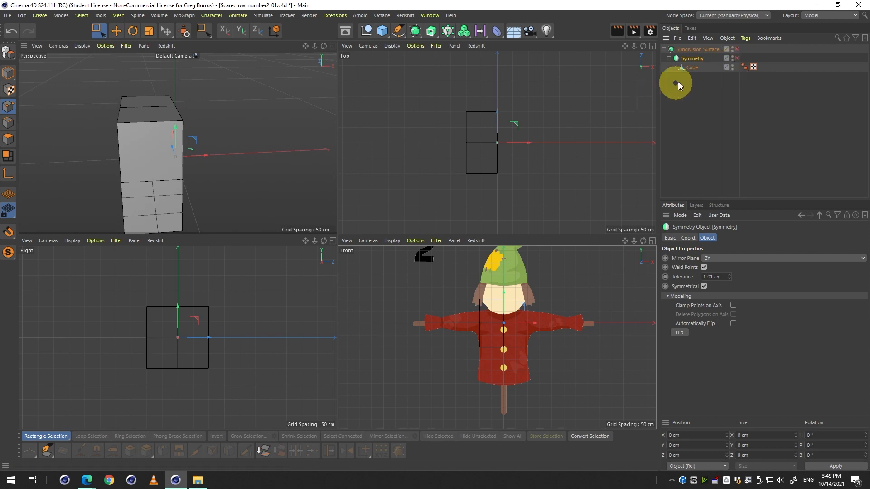
Inspect the Cube within the Subdivision Surface and Symmetry hierarchy across the viewports.
click(697, 71)
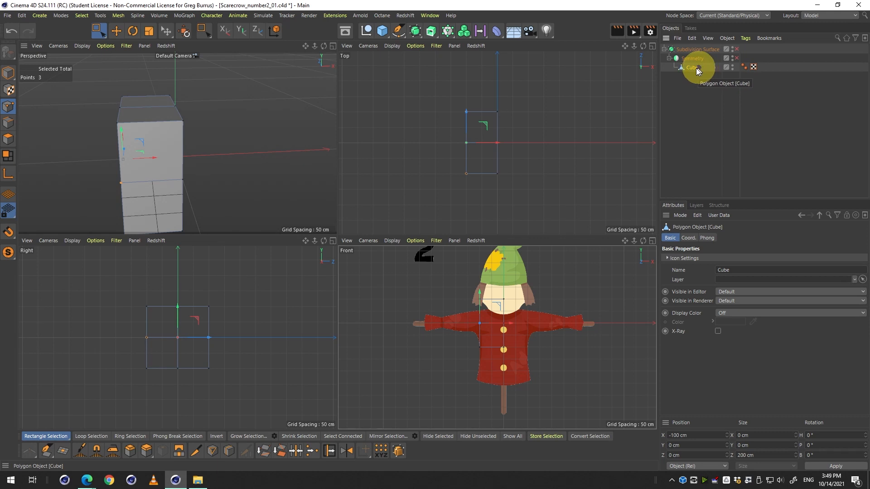
middle_click(539, 296)
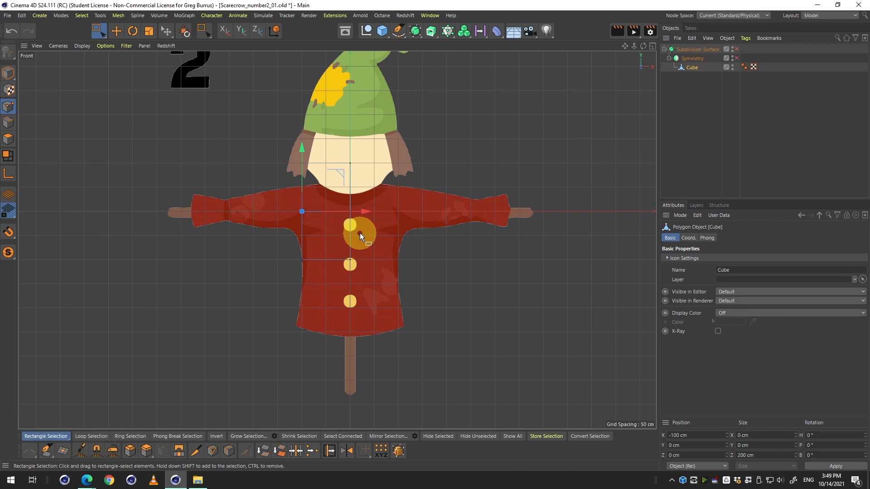
middle_click(262, 226)
middle_click(221, 140)
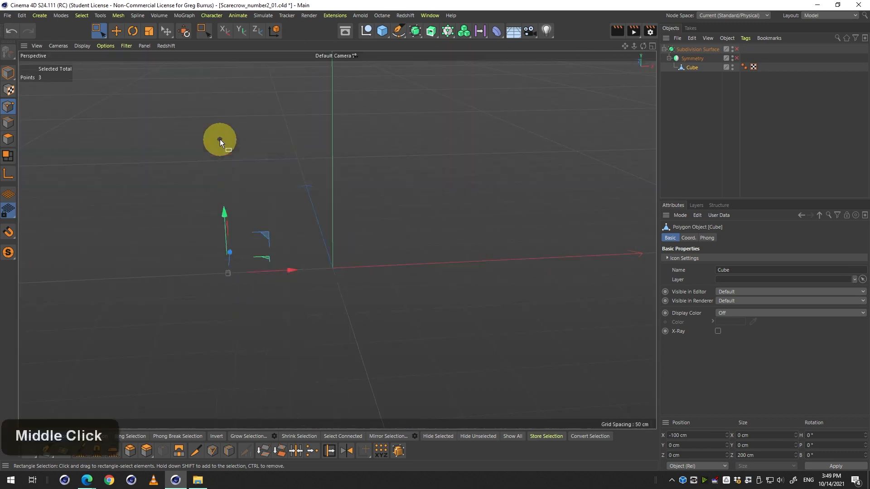
click(697, 59)
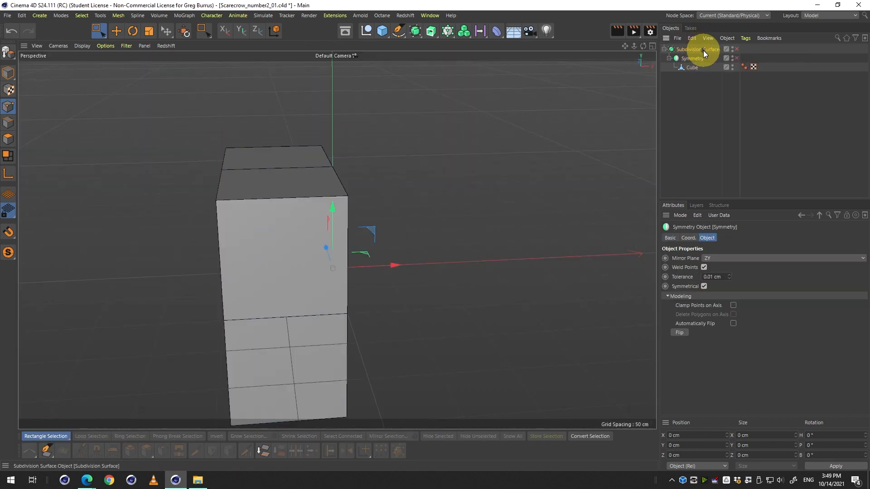
click(703, 49)
click(692, 67)
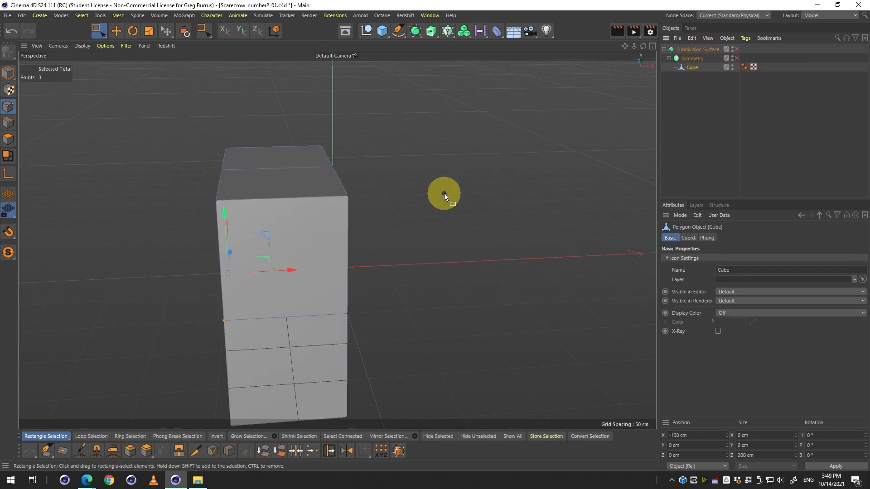
middle_click(444, 193)
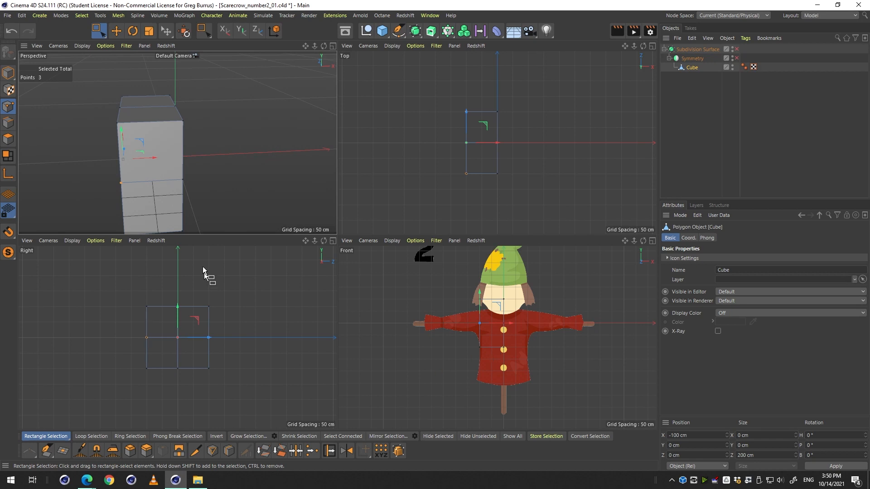
key(3)
drag(216, 162, 266, 156)
click(454, 297)
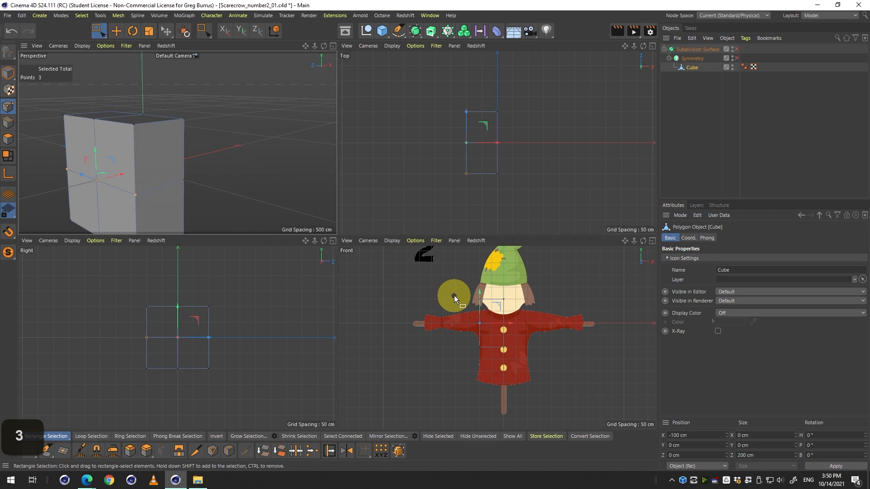
In the Front view, move the cube's bottom points down to the jacket hem and its top points down to the collar.
middle_click(520, 355)
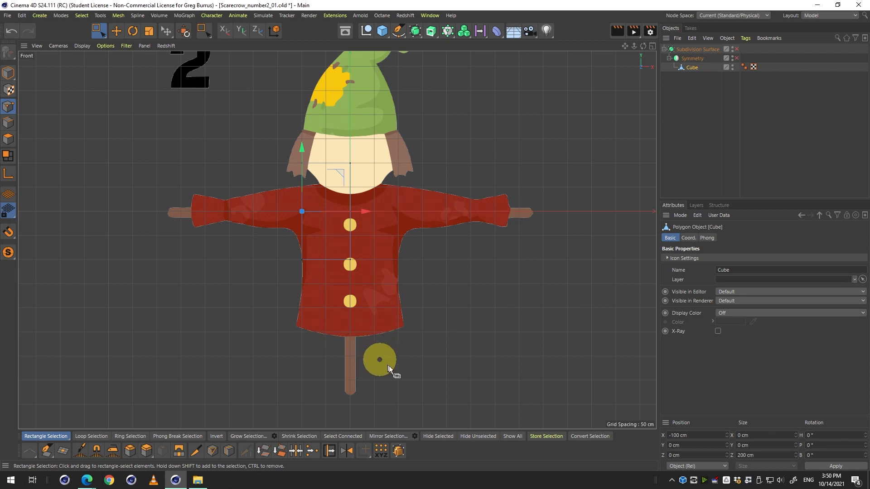
drag(388, 366, 276, 245)
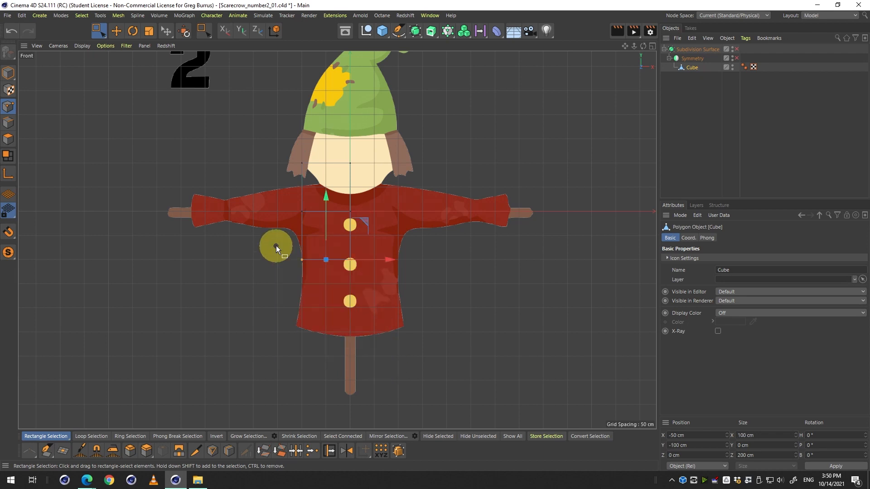
drag(417, 384, 265, 224)
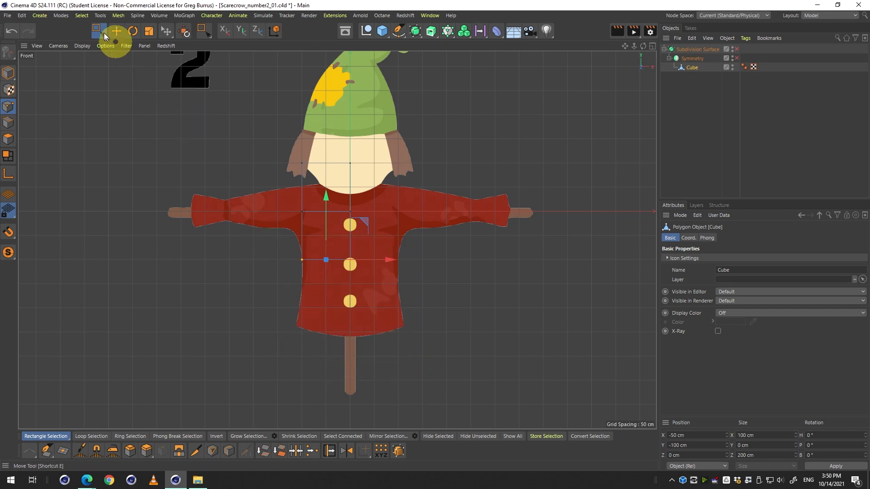
drag(98, 37, 131, 58)
drag(408, 317, 267, 225)
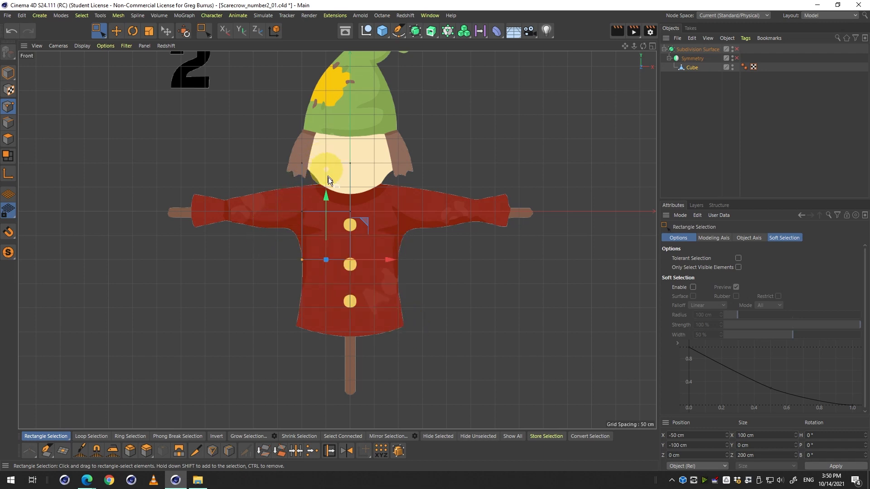
drag(327, 194, 329, 270)
drag(277, 144, 389, 182)
drag(328, 123, 328, 142)
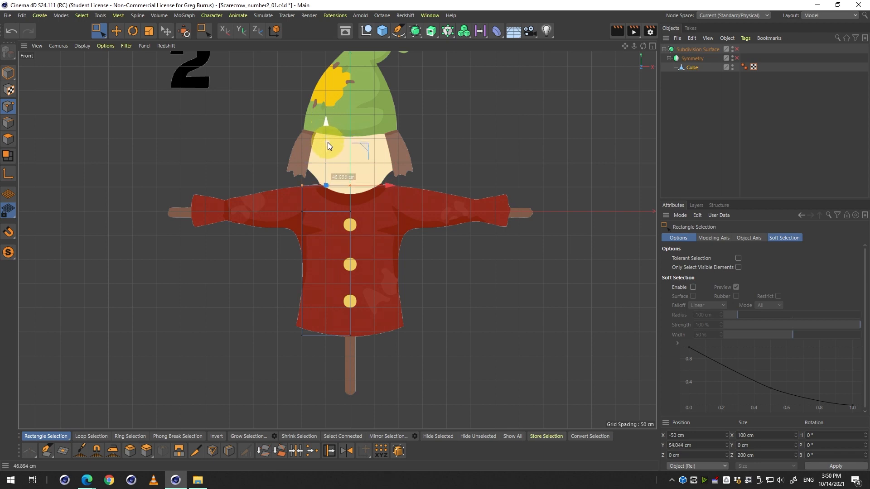
Select the cube's middle row of points and move it down to the shoulder line of the jacket.
drag(402, 249, 271, 195)
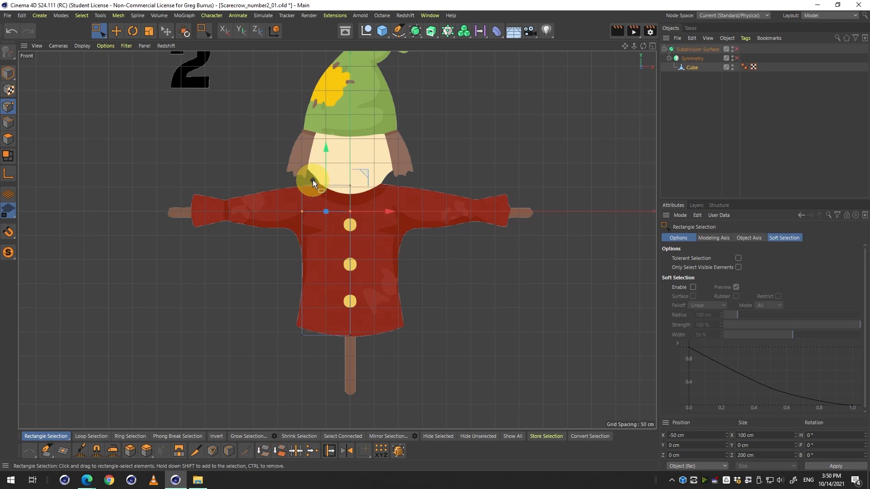
middle_click(317, 189)
scroll(317, 188, up, 3)
scroll(317, 189, down, 1)
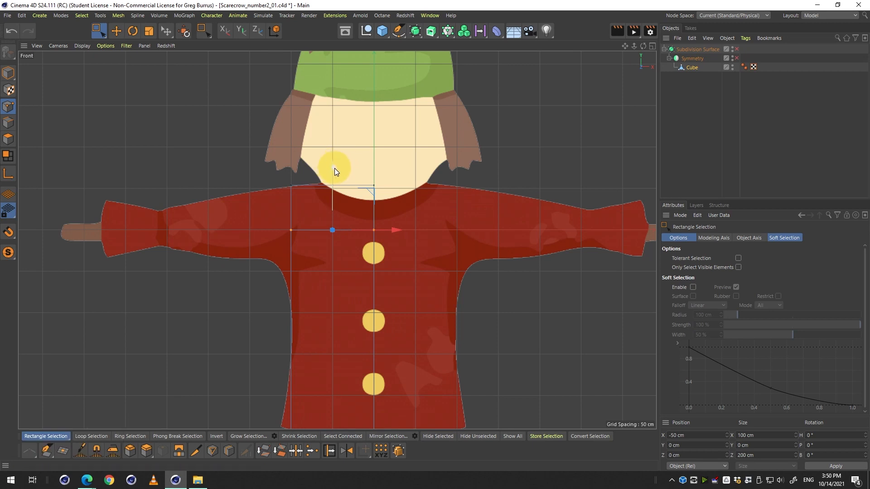
drag(334, 167, 333, 204)
middle_click(334, 205)
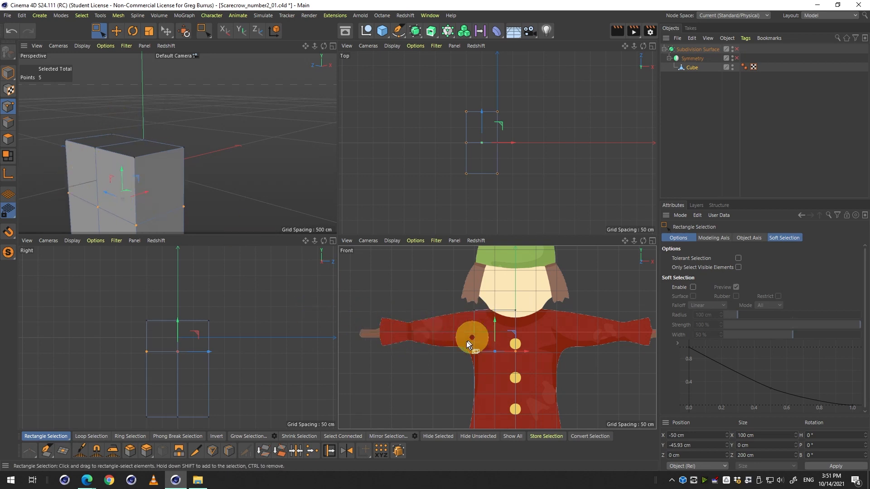
Select the body's bottom outer corner point in the Front view and toggle the Subdivision Surface preview on and off.
middle_click(483, 338)
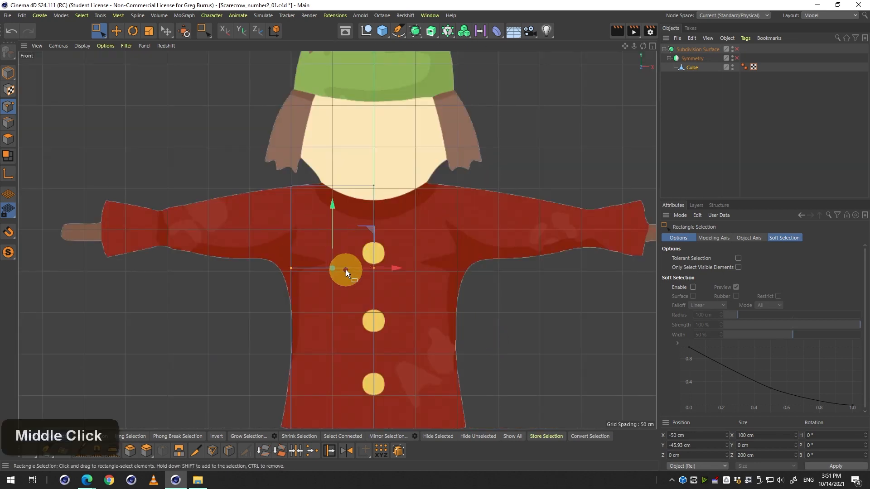
key(2)
mouse_move(357, 268)
mouse_down()
mouse_move(368, 269)
mouse_move(360, 239)
mouse_move(358, 265)
mouse_up()
key(1)
key(2)
key(1)
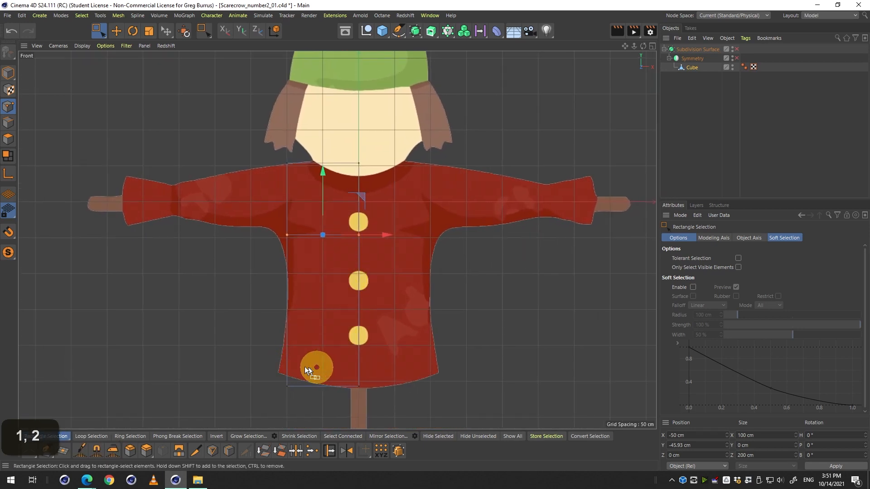
key(1)
drag(371, 347, 369, 333)
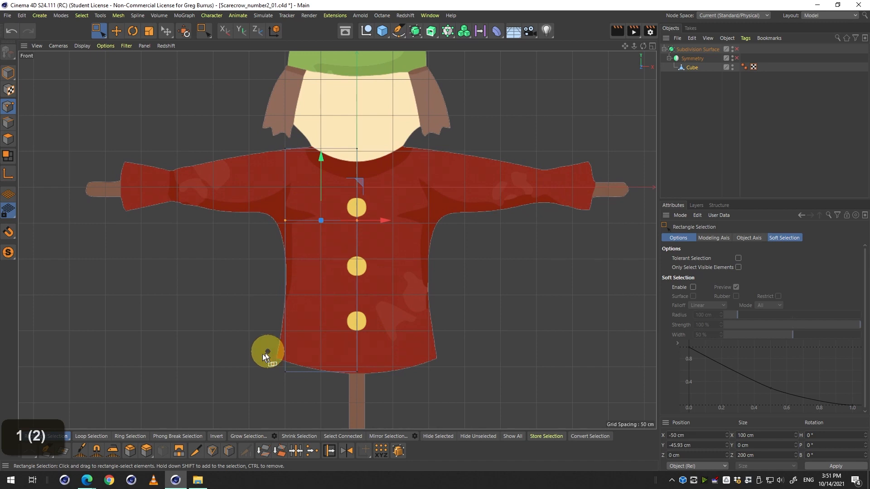
drag(255, 347, 308, 387)
key(q)
key(q)
key(q)
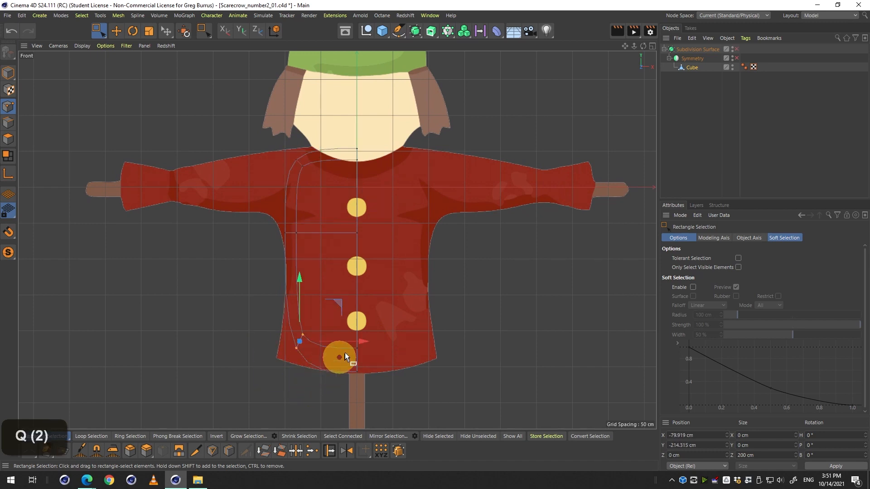
key(q)
key(q)
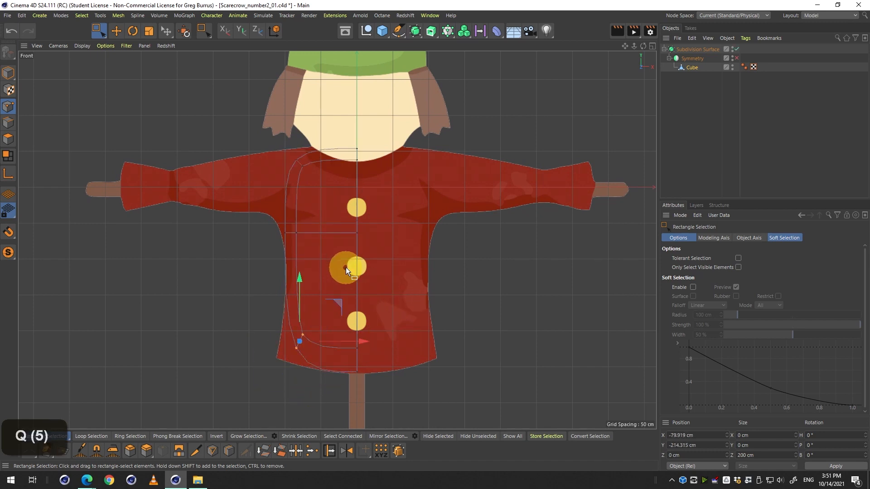
key(q)
Orbit the perspective view and toggle subdivision to examine the smoothed body shape.
key(q)
middle_click(346, 268)
middle_click(237, 160)
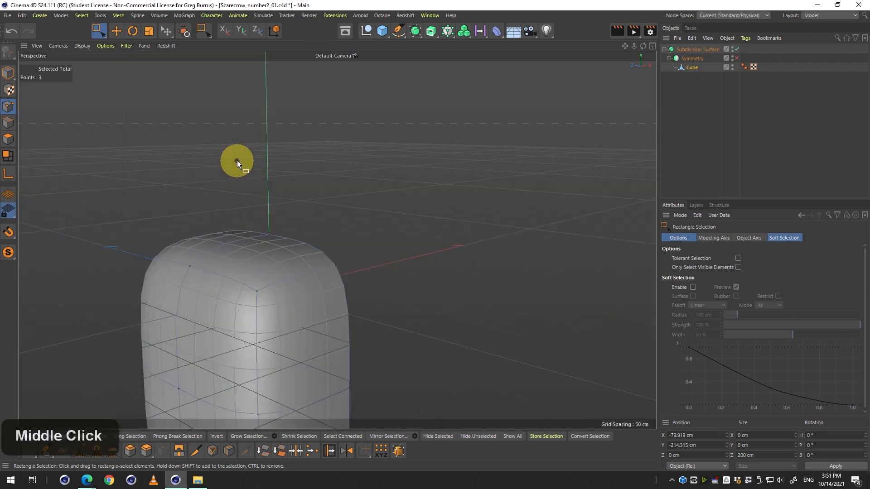
key(q)
key(q)
key(3)
key(q)
key(2)
drag(250, 227, 285, 173)
key(1)
key(q)
key(q)
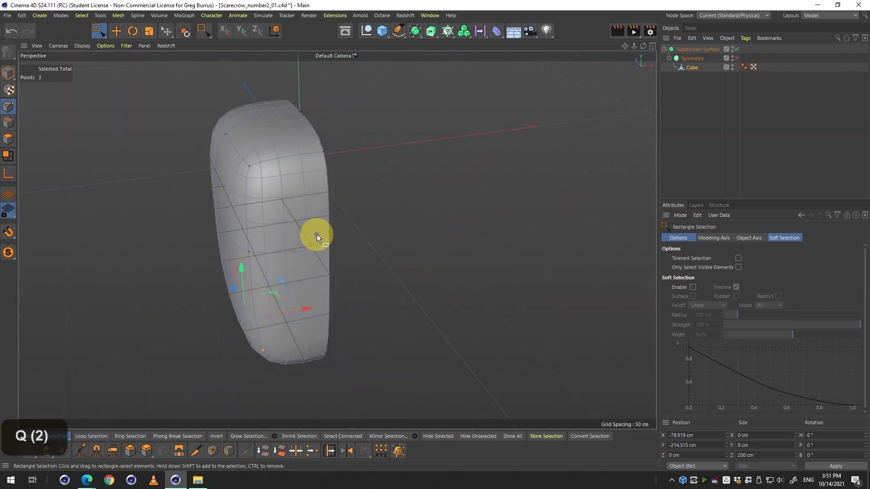
key(q)
key(q)
key(q)
key(q)
key(q)
key(q)
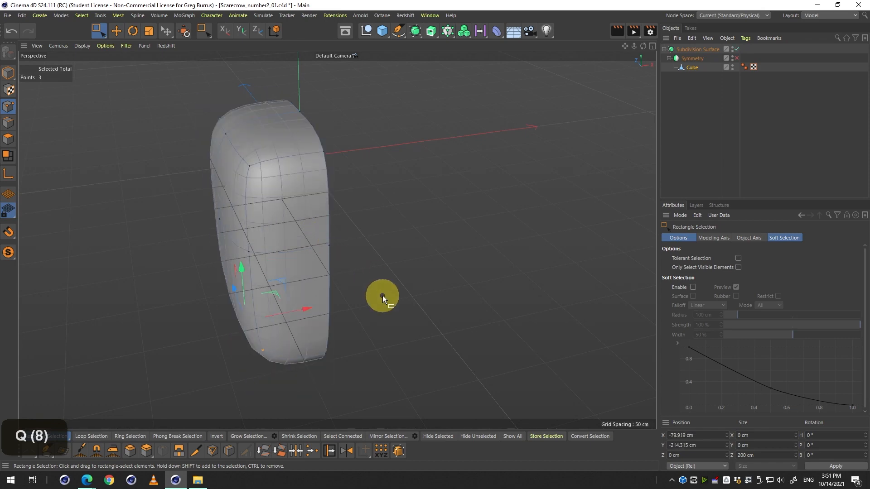
middle_click(443, 342)
middle_click(444, 342)
key(q)
Reposition the bottom outer corner point outward to follow the jacket's flared hem.
key(2)
drag(303, 350, 322, 350)
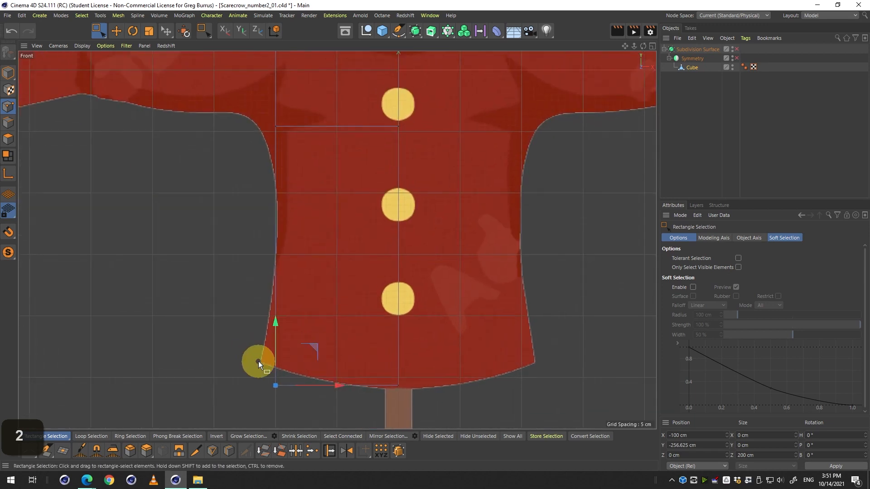
key(2)
drag(259, 361, 306, 317)
key(ctrl+z)
key(2)
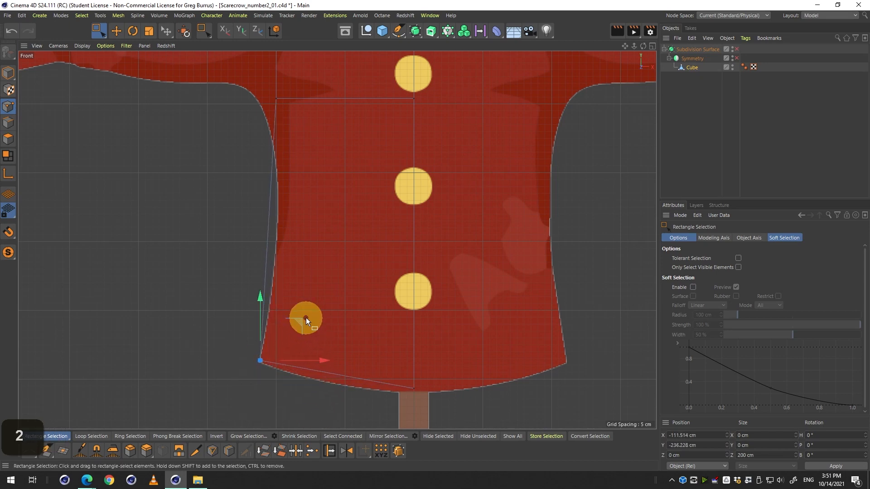
Toggle the Subdivision Surface repeatedly to compare the smoothed hem against the cage and reference.
key(q)
key(q)
key(q)
key(q)
key(q)
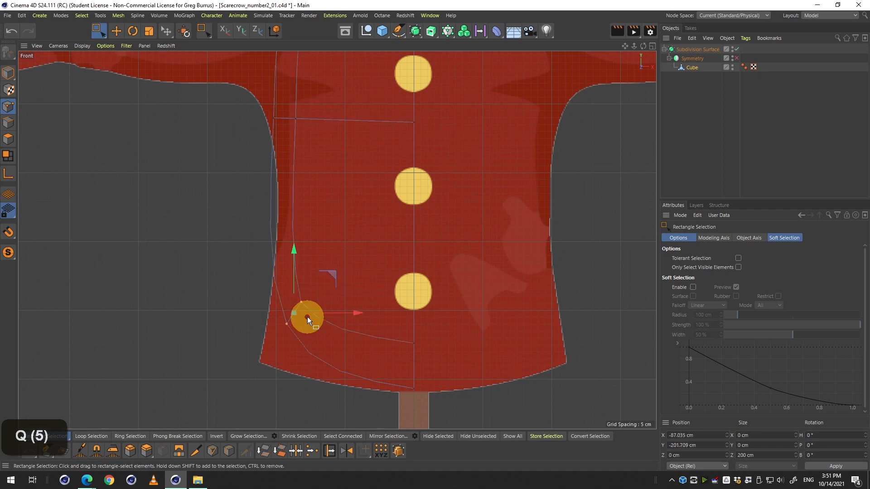
key(q)
key(q)
key(q)
key(q)
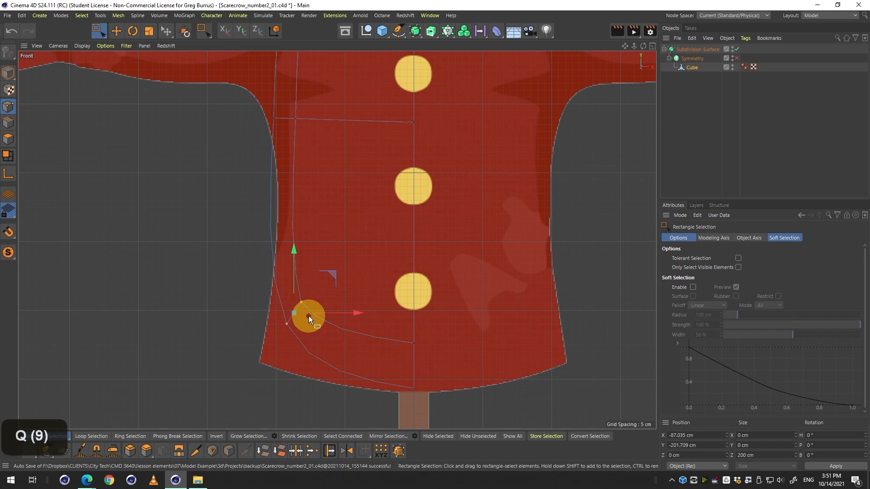
key(q)
key(q)
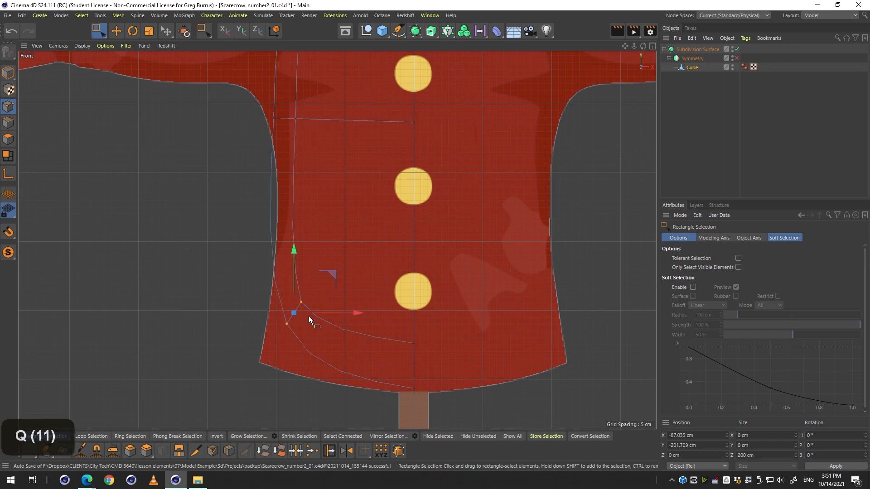
key(q)
key(q)
key(q)
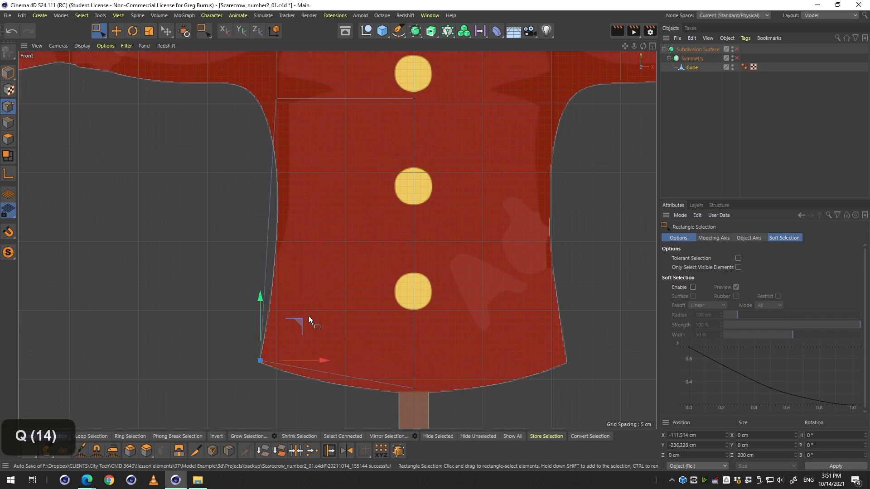
key(q)
key(q)
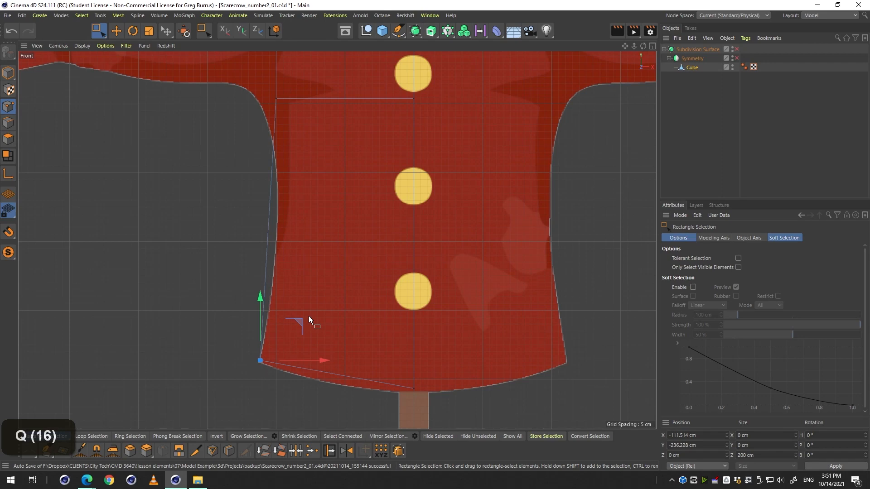
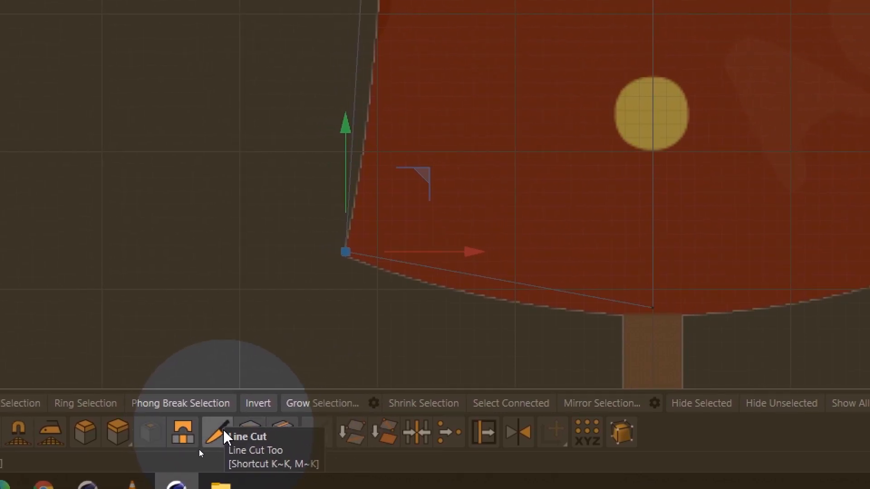
Activate the Loop/Path Cut tool for adding edge loops to the body.
click(224, 432)
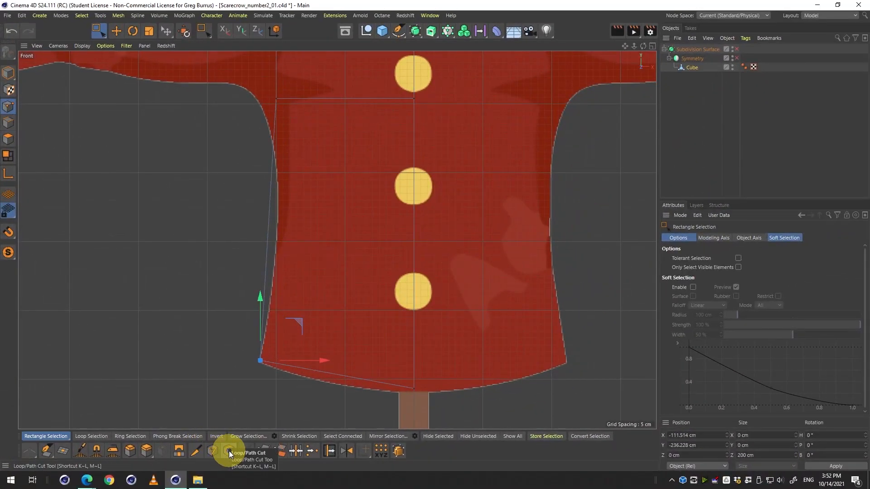
click(229, 452)
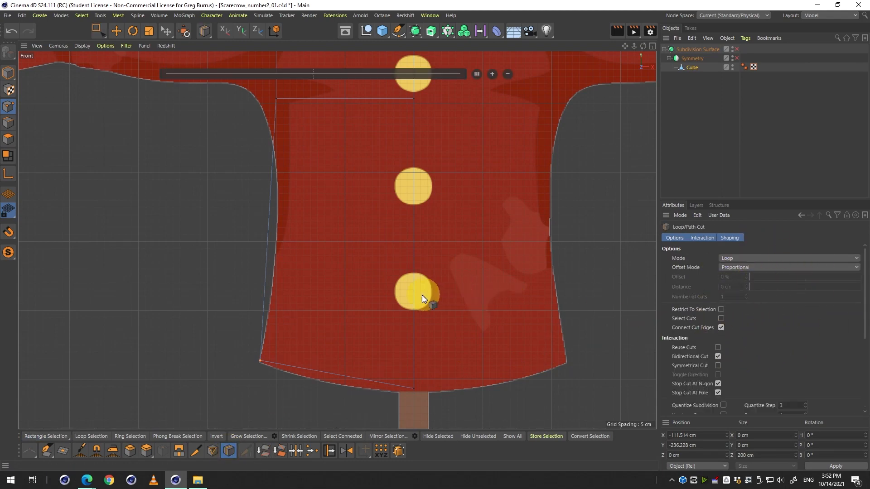
right_click(477, 305)
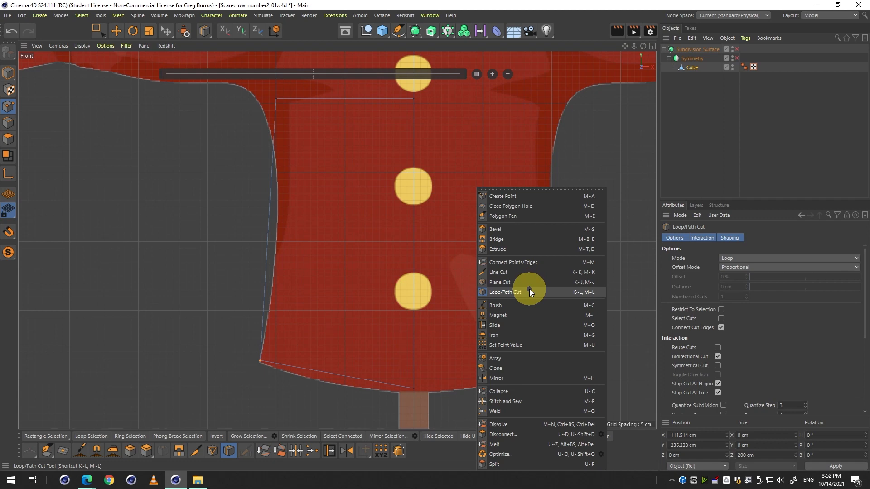
click(242, 463)
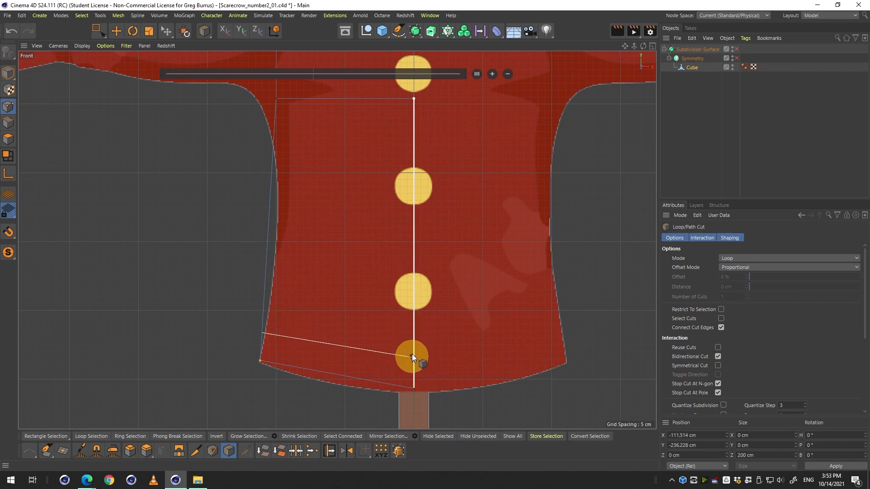
Try adding horizontal loop cuts near the hem and across the upper body, then undo them.
middle_click(418, 364)
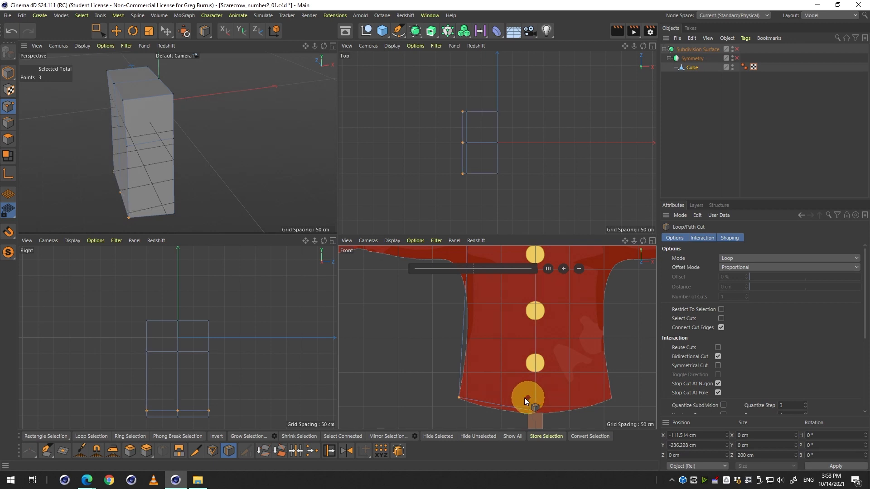
key(3)
drag(189, 175, 162, 165)
key(1)
drag(210, 180, 303, 236)
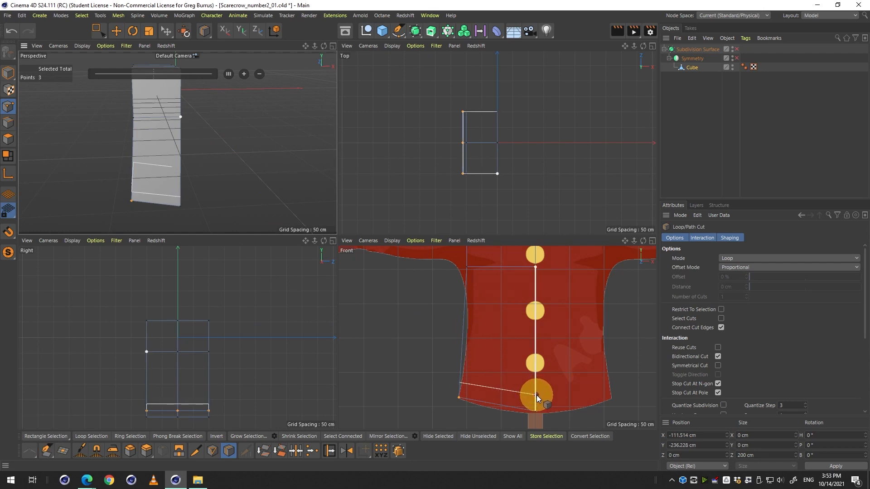
click(536, 395)
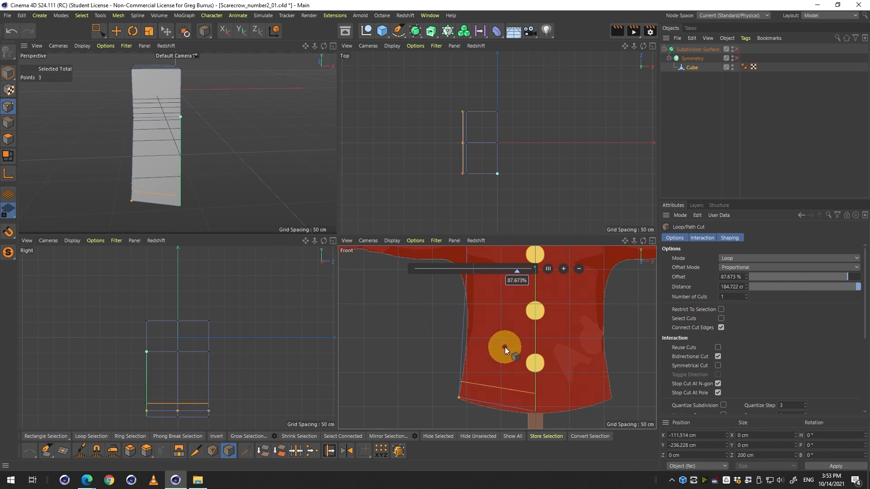
click(735, 49)
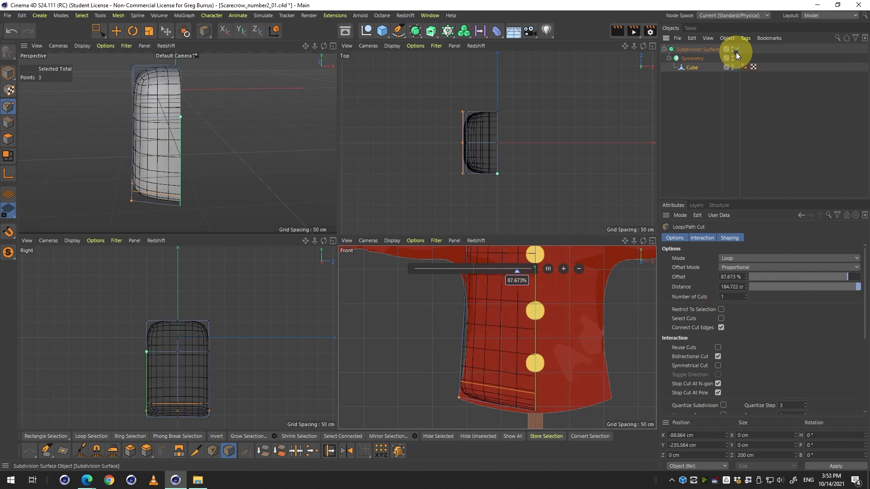
middle_click(510, 394)
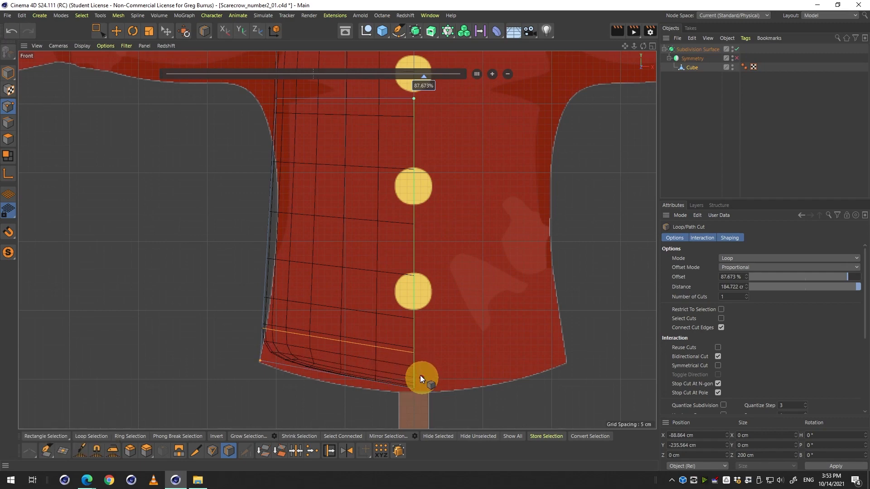
key(q)
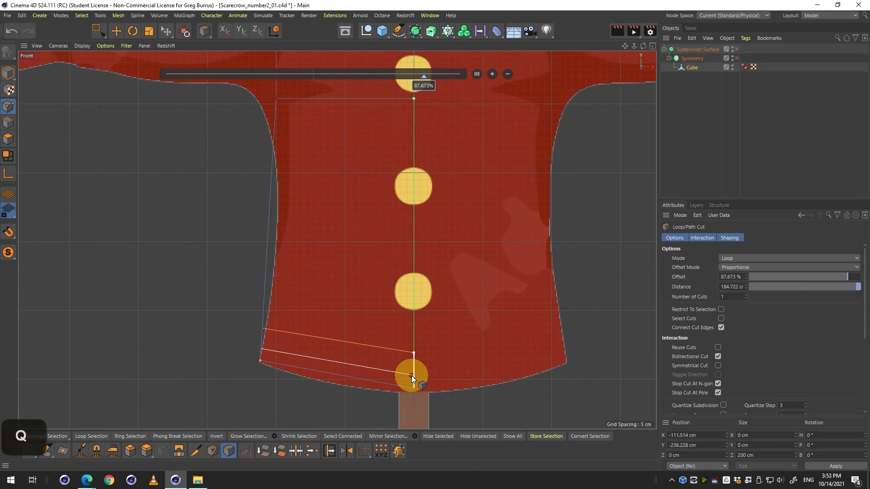
key(q)
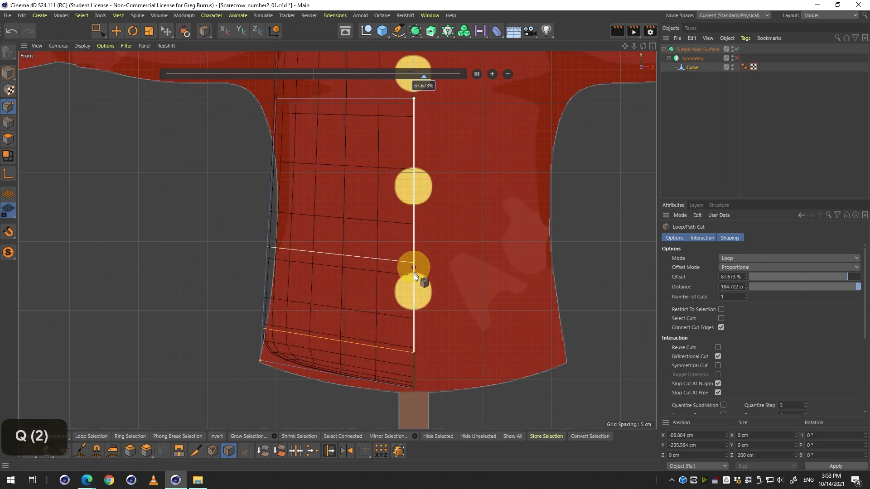
click(414, 221)
key(ctrl+z)
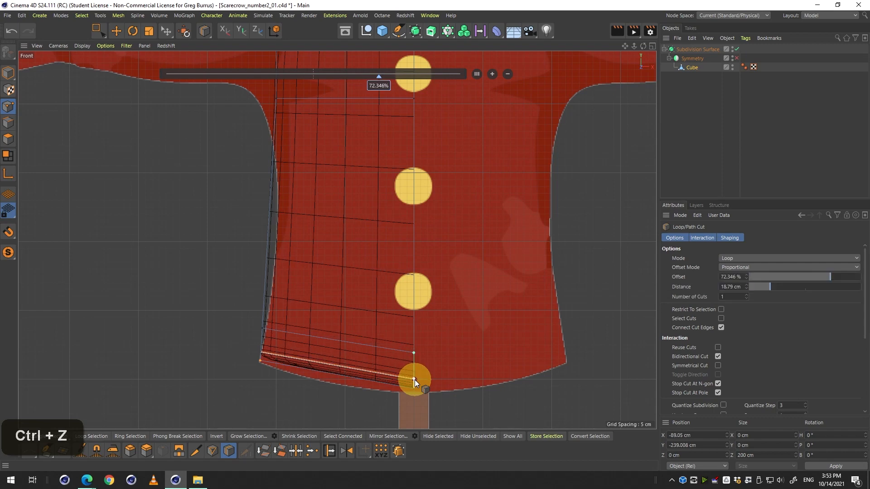
key(ctrl+z)
key(ctrl+z)
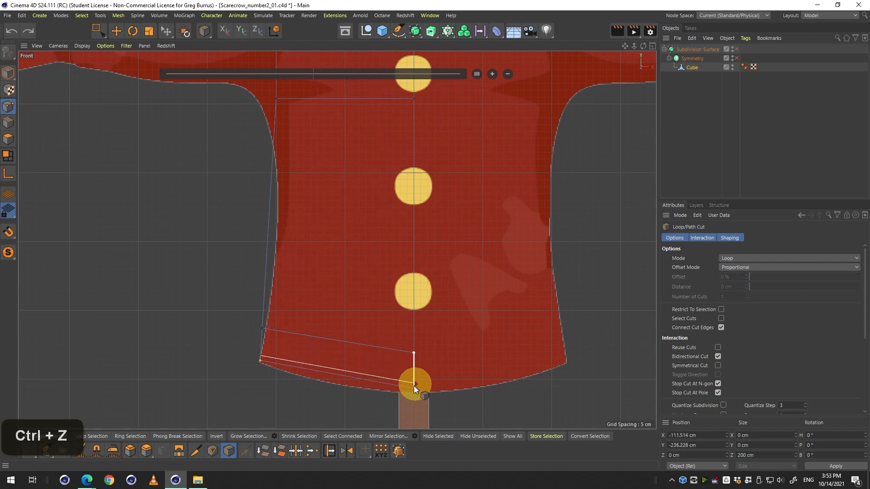
Add a horizontal loop cut just above the jacket's bottom hem at about 98.8% offset.
drag(410, 387, 450, 344)
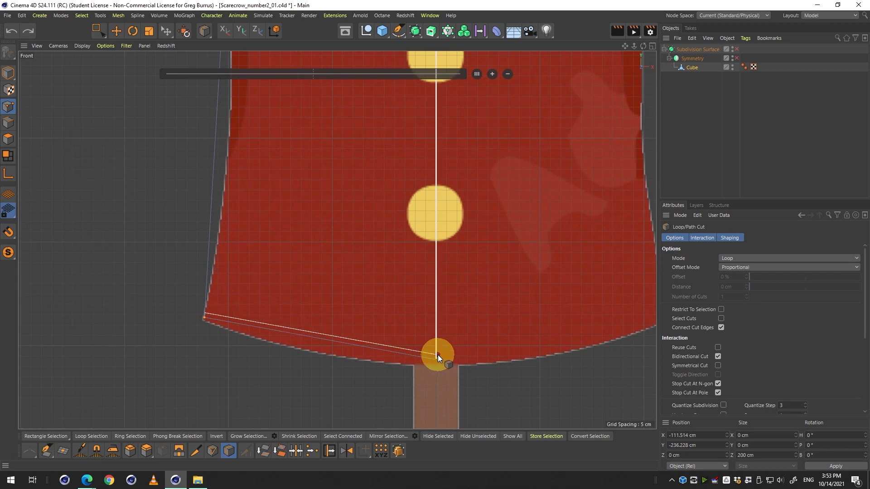
key(q)
key(q)
click(437, 355)
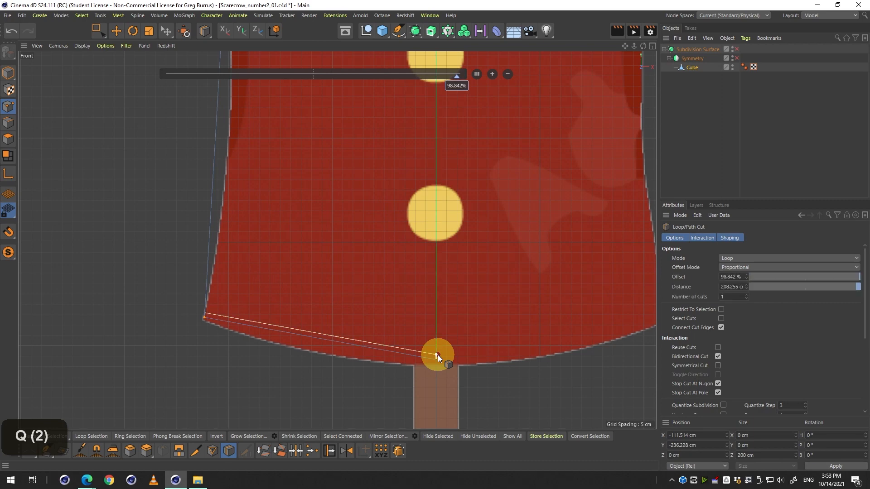
key(q)
Inspect the new hem loop in the perspective view and re-enable the Symmetry object to mirror the body.
drag(369, 330, 173, 290)
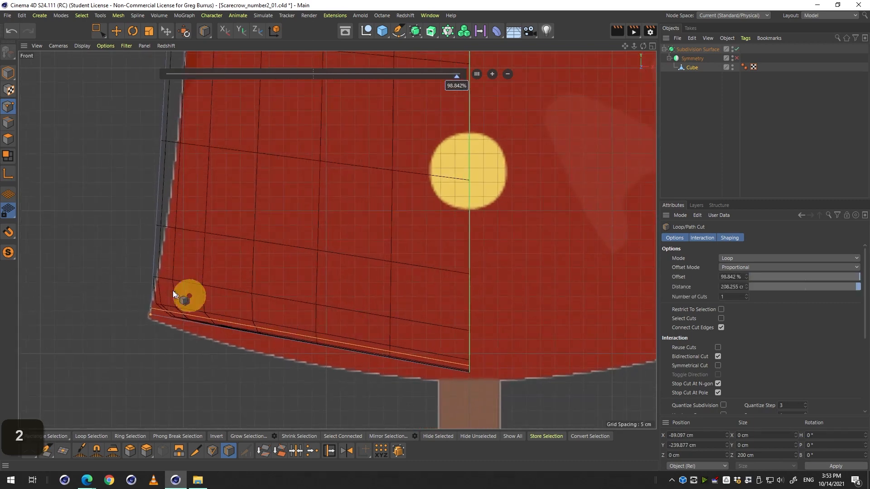
middle_click(169, 294)
middle_click(154, 194)
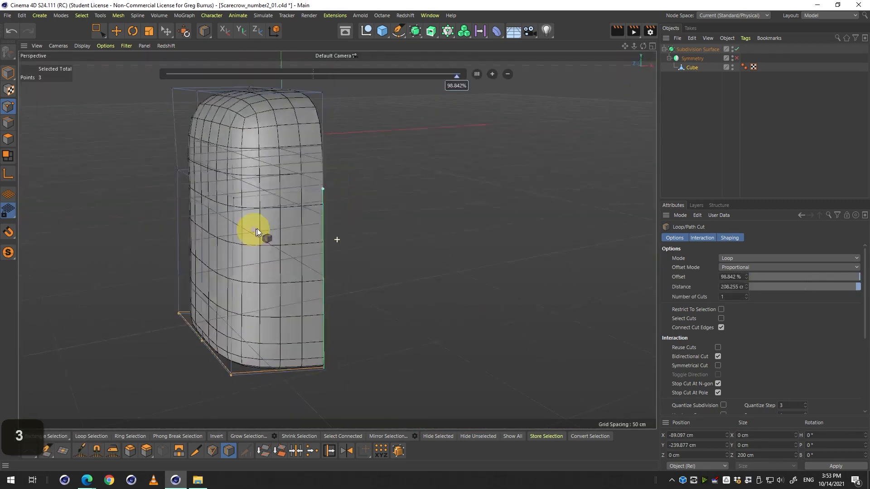
drag(257, 228, 325, 281)
key(ctrl+r)
middle_click(363, 281)
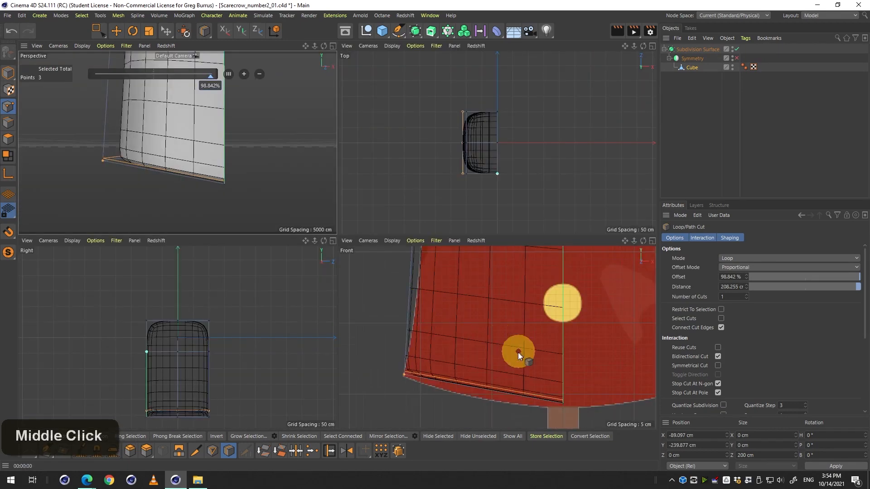
middle_click(518, 353)
key(q)
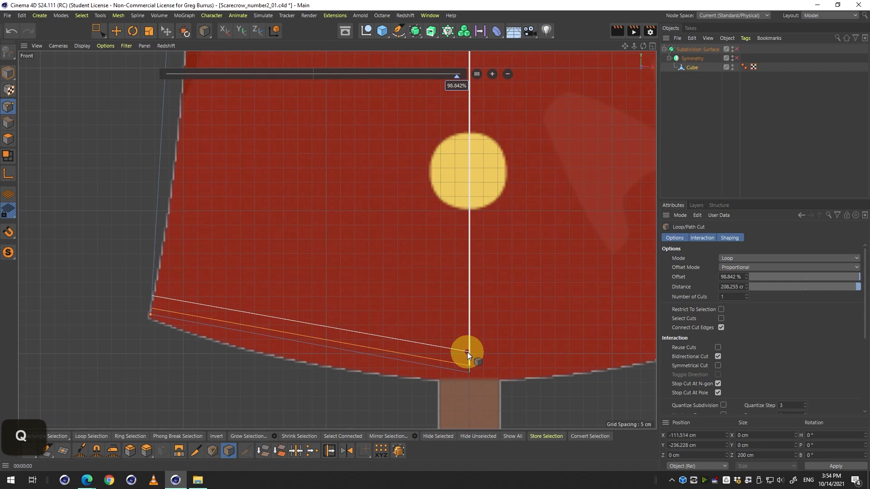
key(q)
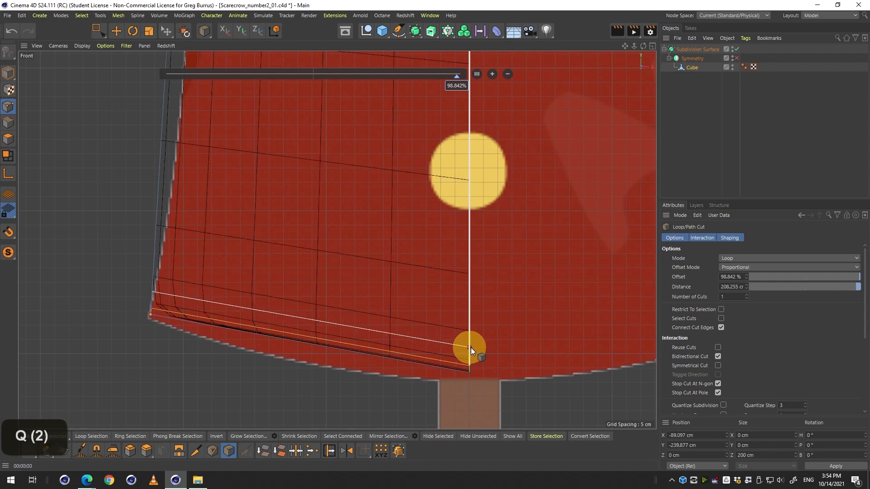
click(469, 361)
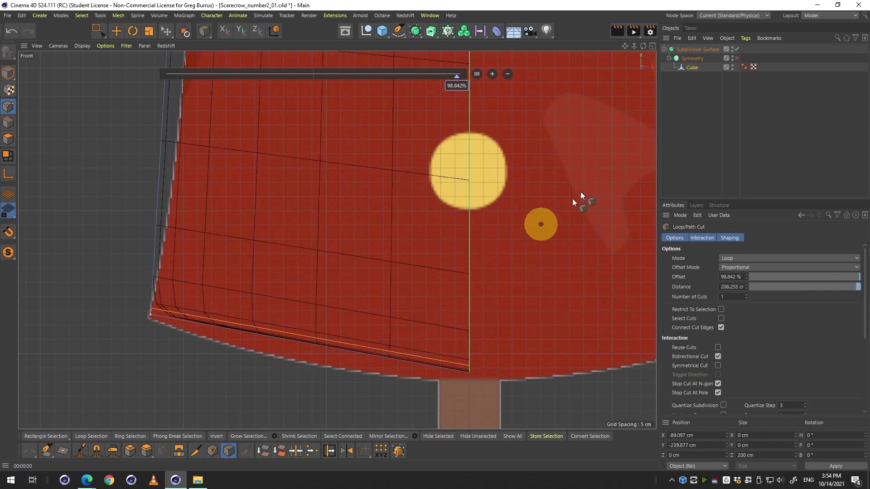
click(737, 59)
Zoom and orbit around the mirrored body to examine its overall shape against the reference.
key(2)
key(1)
drag(572, 202, 390, 329)
key(2)
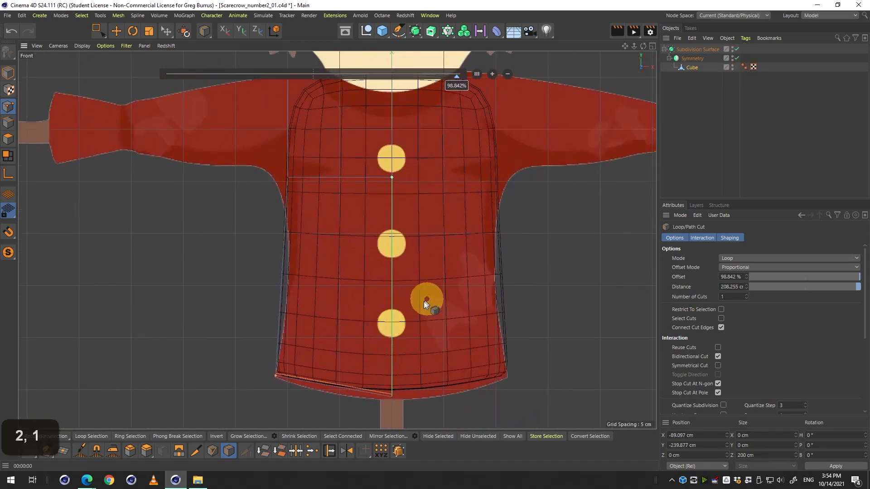
key(1)
drag(426, 299, 431, 266)
key(2)
drag(427, 270, 436, 271)
middle_click(437, 271)
middle_click(254, 187)
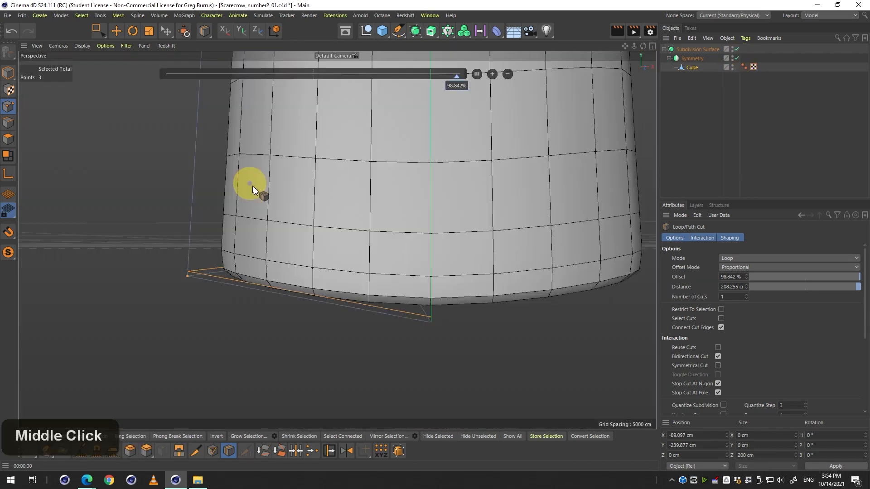
key(3)
drag(254, 186, 340, 218)
key(2)
key(1)
drag(339, 217, 323, 277)
key(2)
key(3)
key(2)
middle_click(323, 278)
middle_click(458, 335)
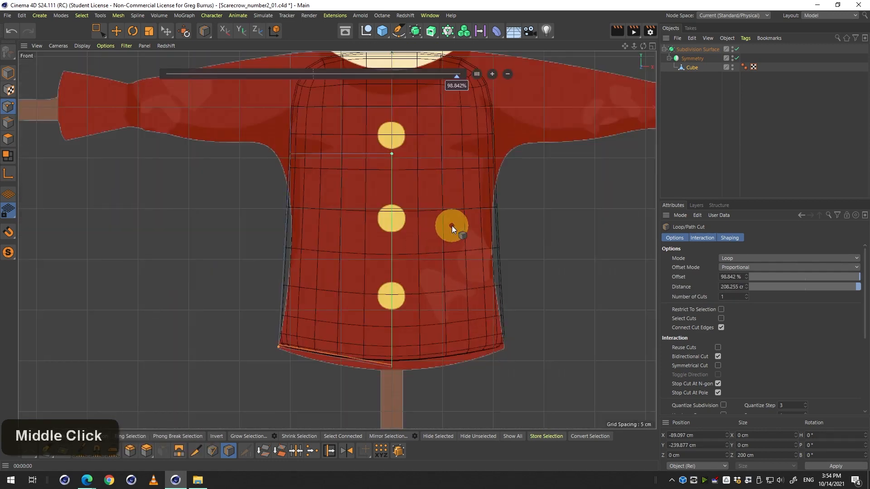
key(2)
drag(451, 227, 440, 292)
key(1)
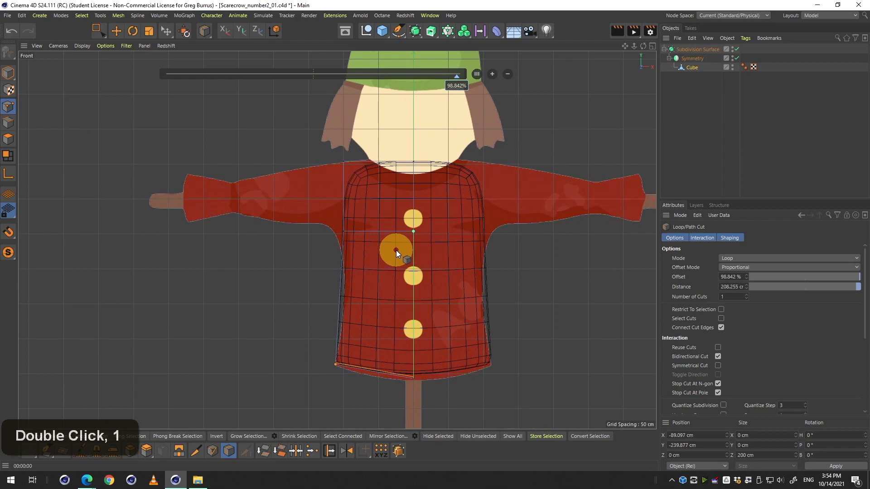
Toggle the Subdivision Surface repeatedly while zooming to compare the smoothed hem and waist with the cage.
key(q)
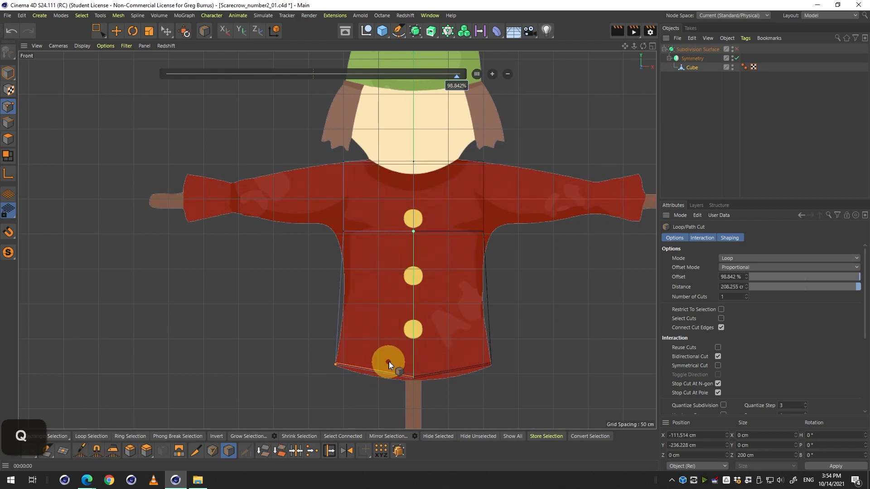
key(2)
drag(389, 361, 400, 332)
key(1)
key(q)
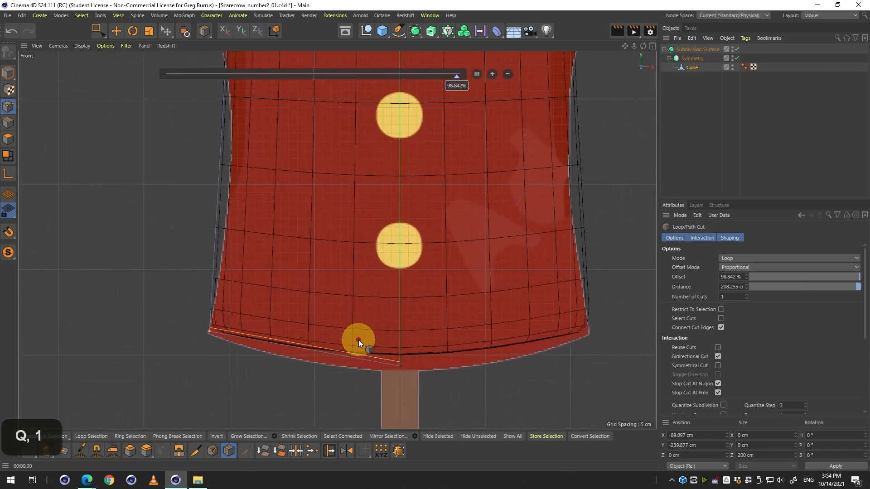
key(q)
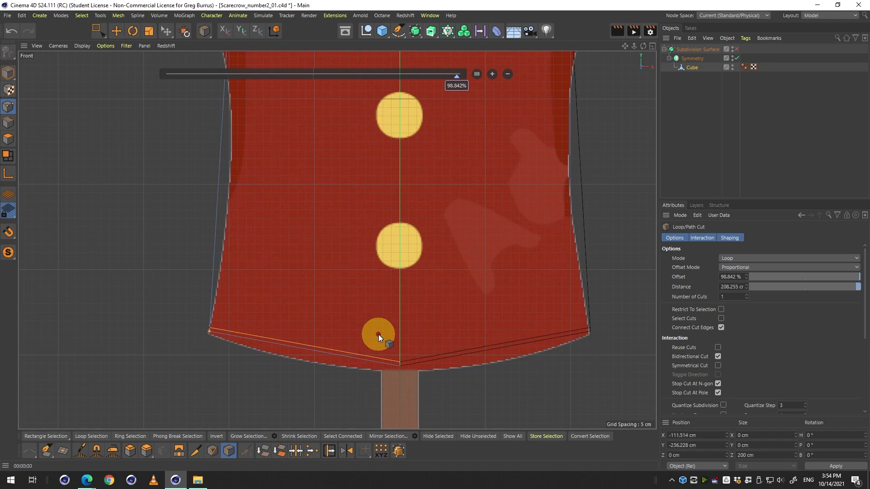
key(2)
drag(382, 189, 370, 195)
key(1)
drag(396, 262, 379, 408)
key(q)
key(q)
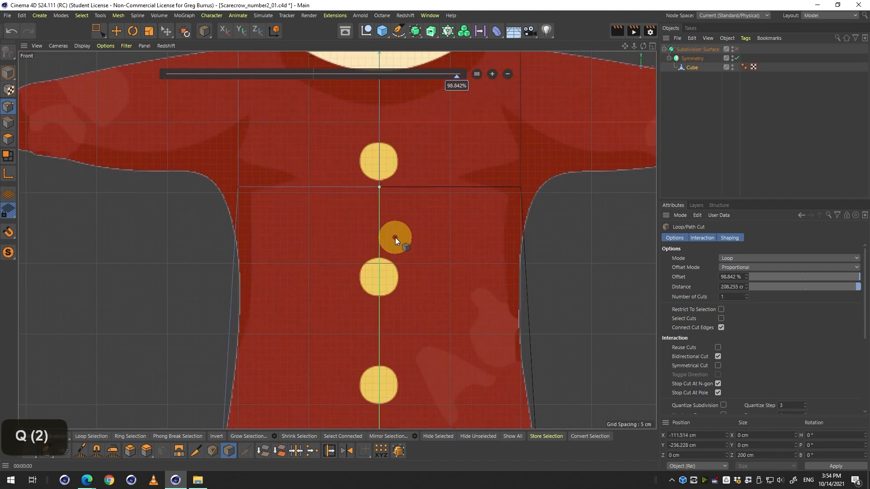
key(1)
key(2)
drag(405, 273, 373, 305)
key(1)
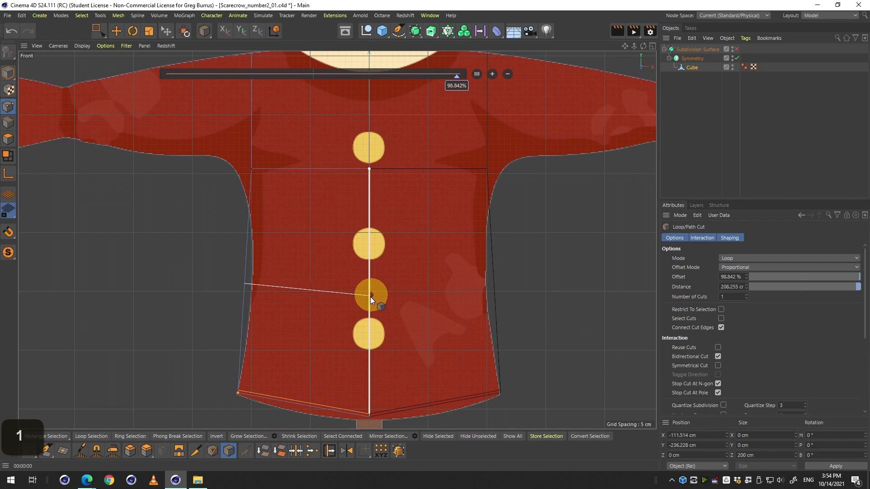
scroll(373, 297, up, 1)
Add a horizontal loop cut across the middle of the body at about 51% offset.
key(q)
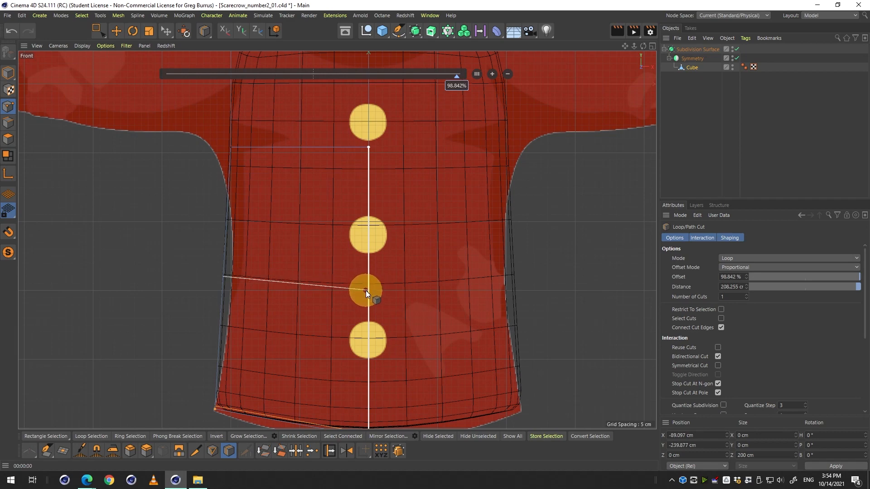
key(q)
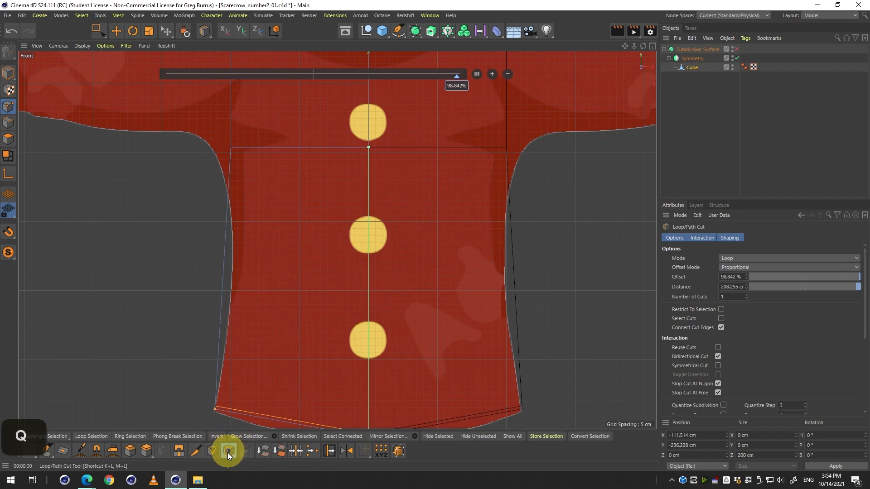
click(369, 294)
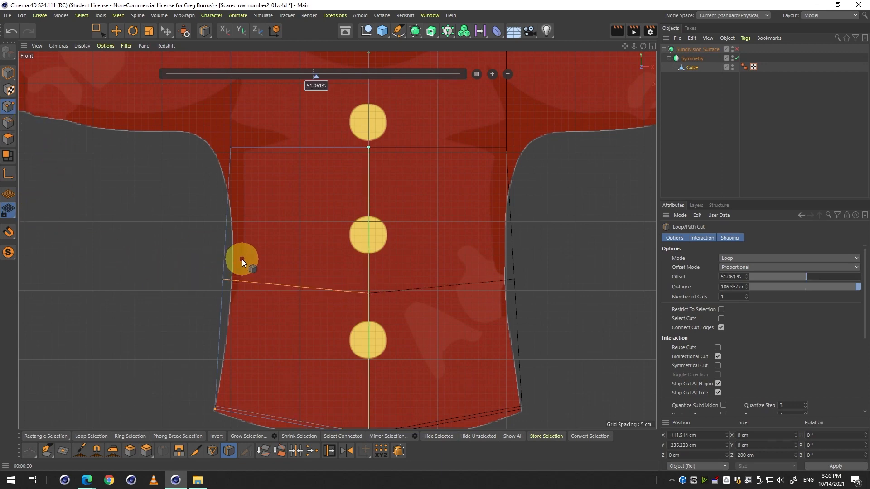
Switch to Rectangle Selection and select the outer points of the new middle edge loop.
click(93, 30)
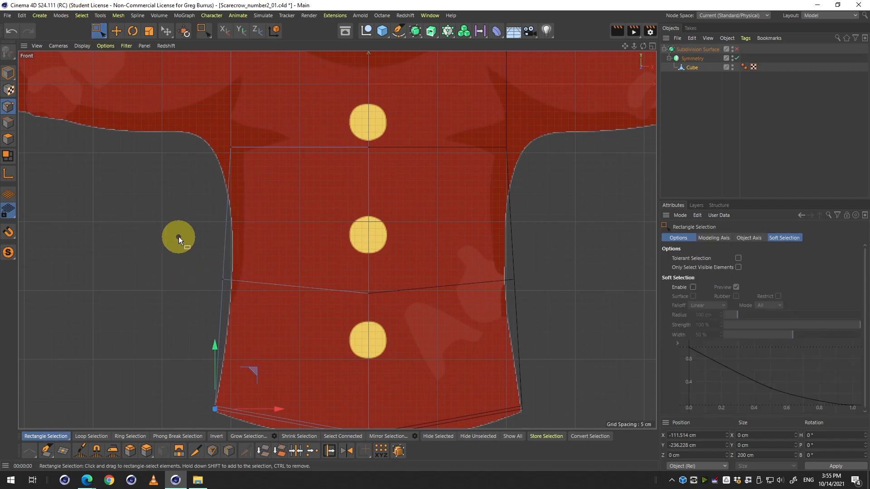
drag(180, 238, 259, 306)
middle_click(197, 257)
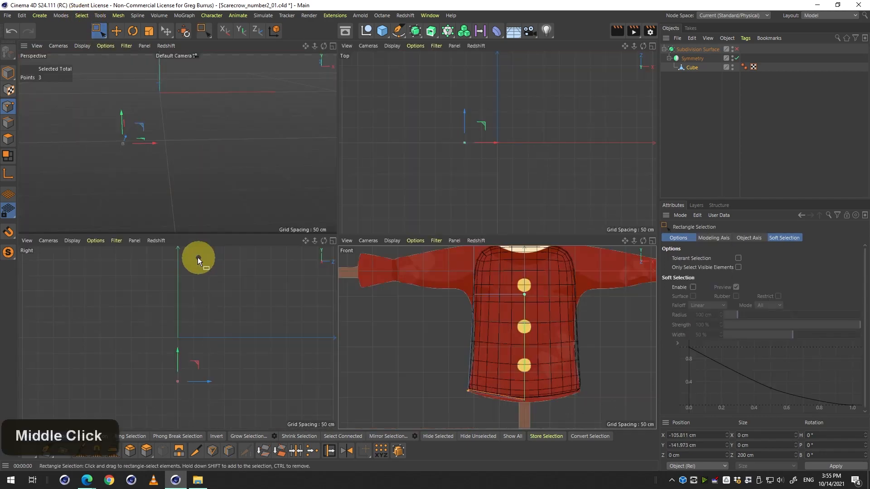
Select the outer points of the middle edge loop in the front view and move them slightly inward to narrow the waist.
key(3)
drag(225, 176, 255, 152)
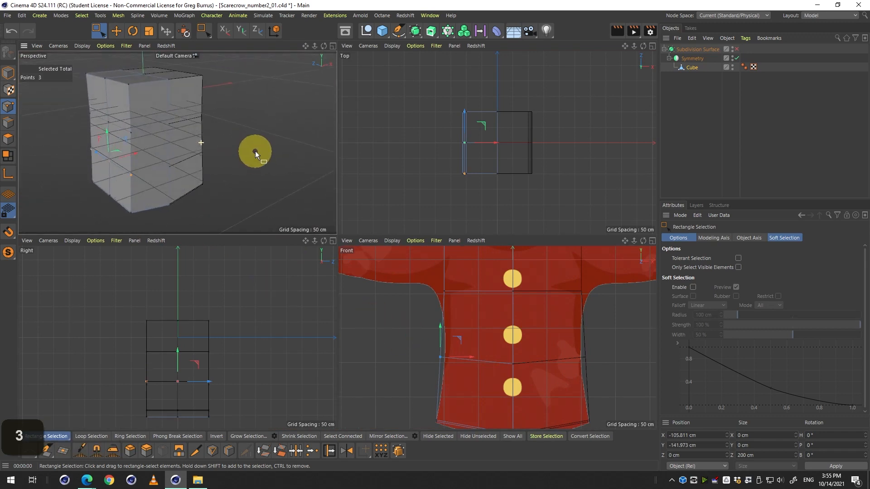
click(410, 334)
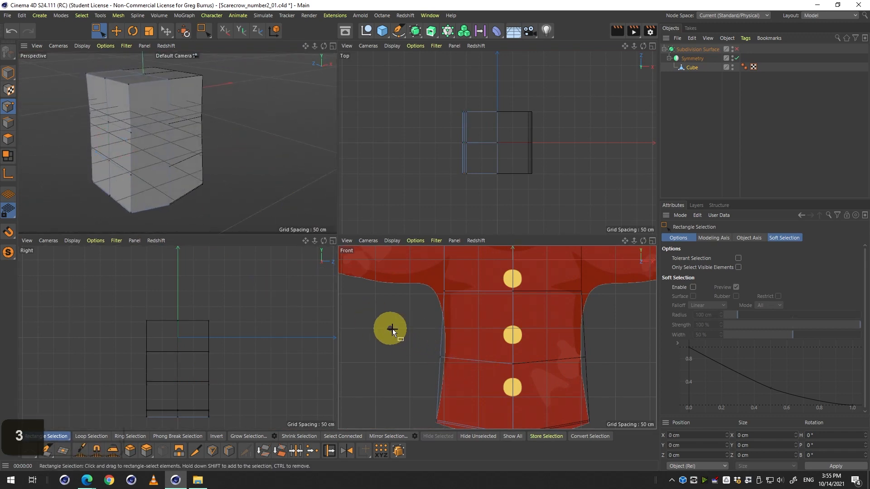
drag(393, 331, 461, 379)
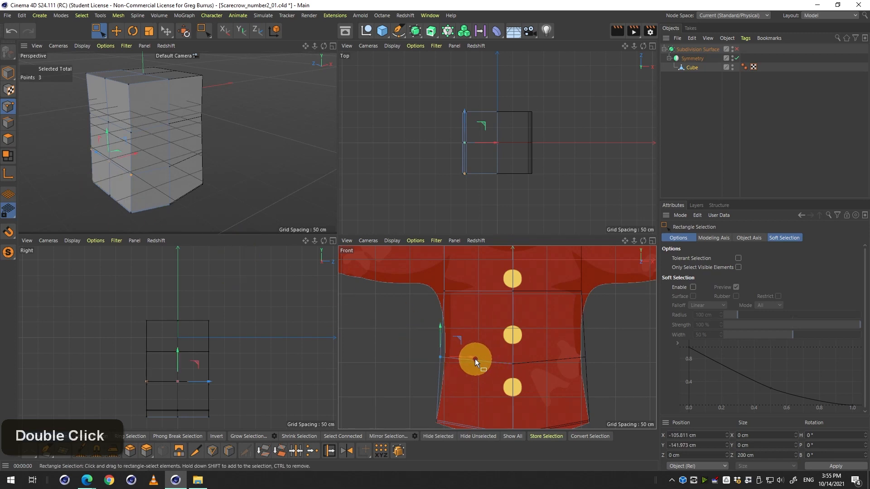
key(q)
drag(471, 356, 478, 360)
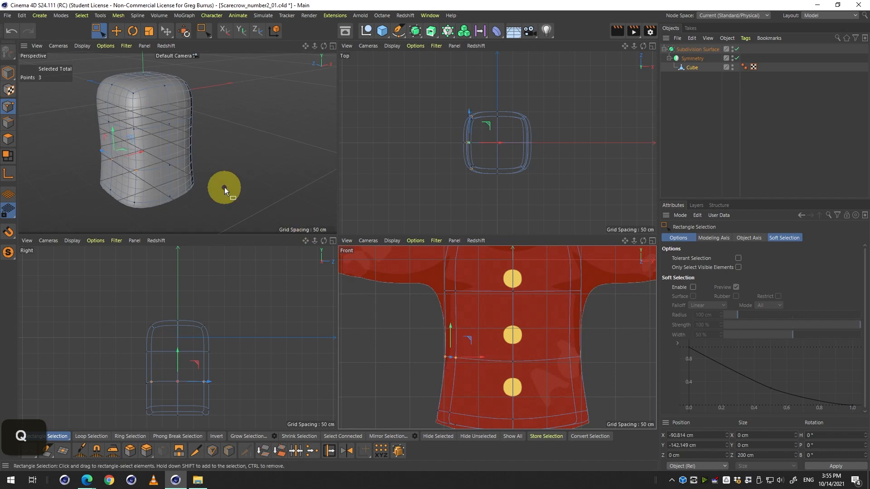
Toggle the Subdivision Surface on and off while zooming the front view to check the waist against the reference.
key(q)
middle_click(173, 187)
key(q)
key(3)
drag(291, 258, 270, 255)
key(2)
key(3)
key(1)
drag(335, 240, 214, 243)
key(3)
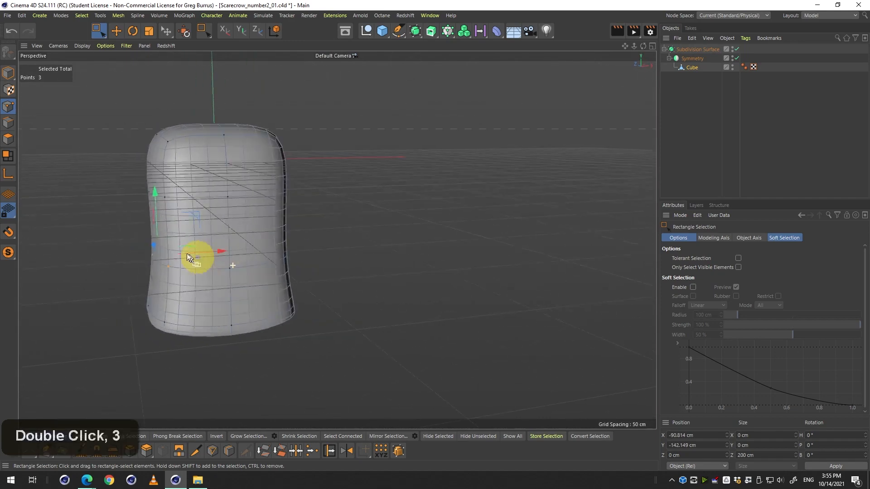
middle_click(301, 286)
middle_click(427, 341)
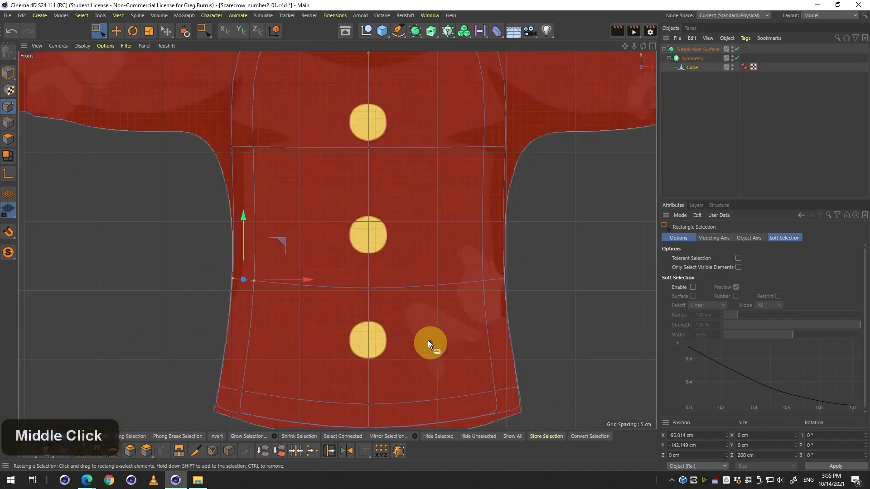
middle_click(342, 298)
middle_click(342, 298)
key(q)
key(q)
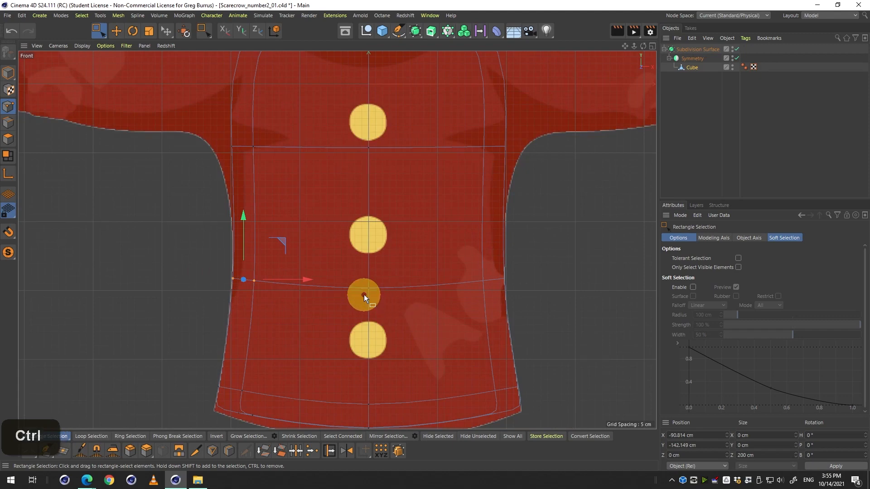
key(ctrl+r)
middle_click(363, 294)
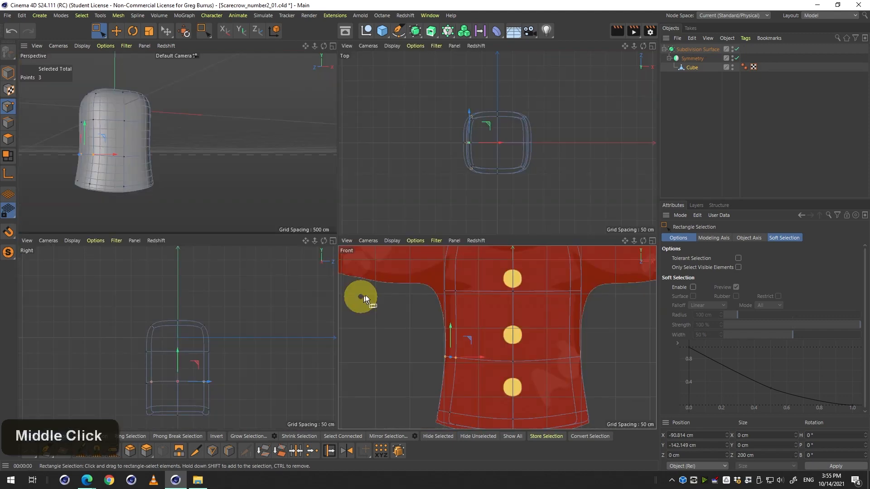
middle_click(364, 296)
drag(370, 300, 287, 293)
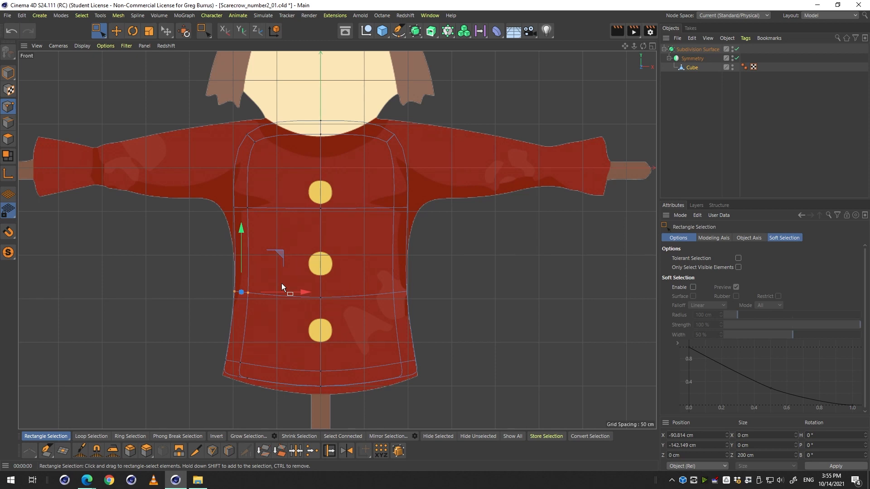
key(q)
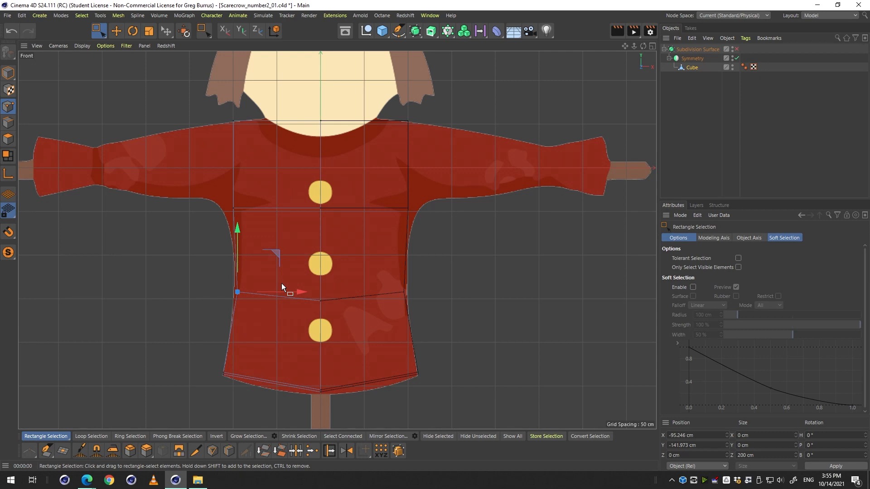
key(q)
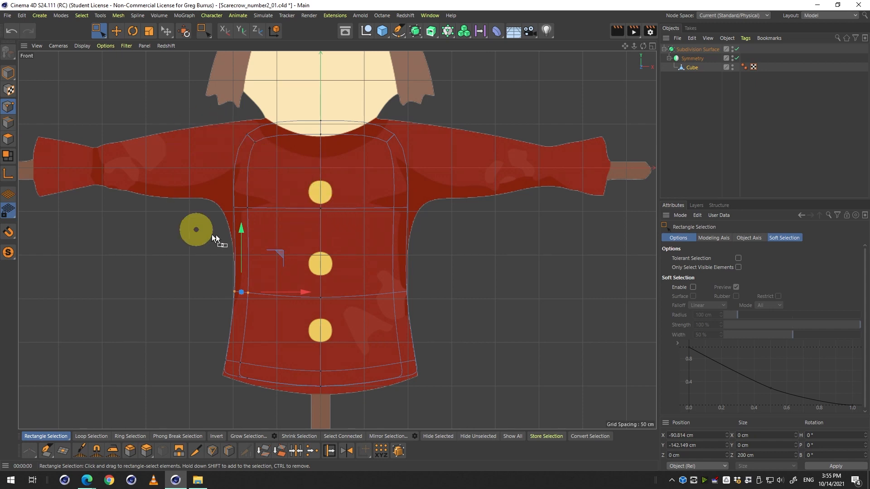
key(q)
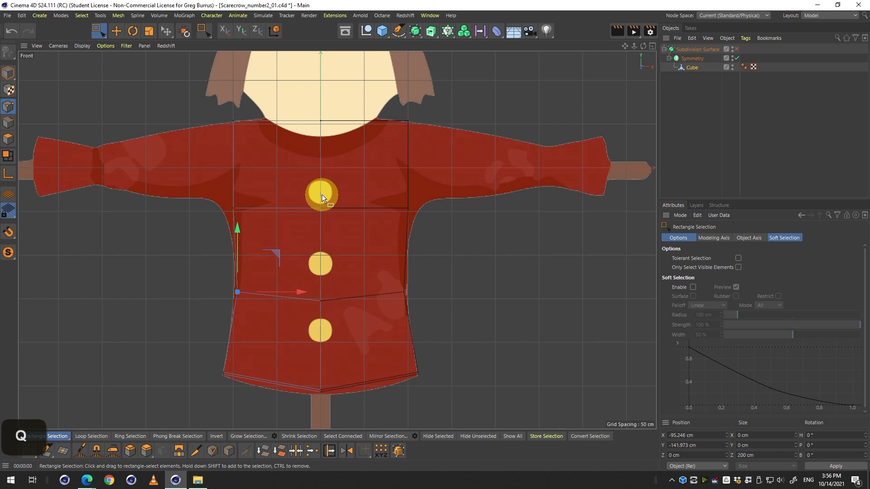
middle_click(346, 130)
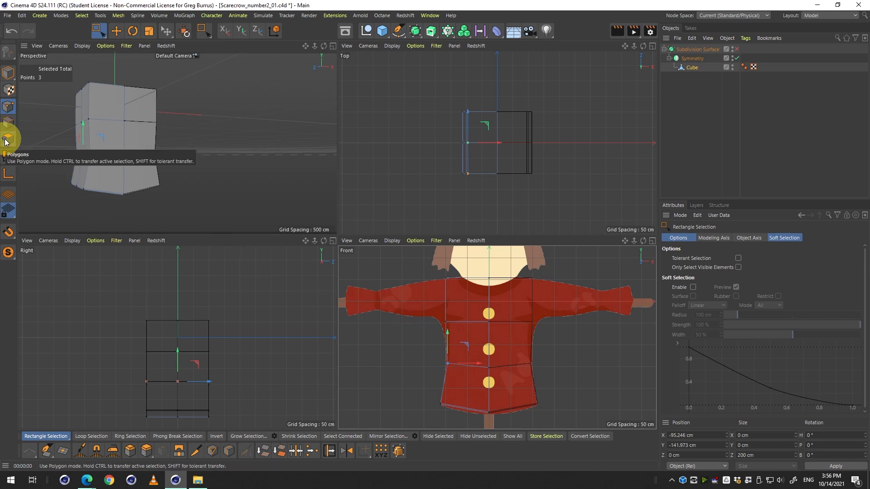
Switch to Polygons mode with Live Selection and select the two upper outer polygons at the shoulder.
key(F10)
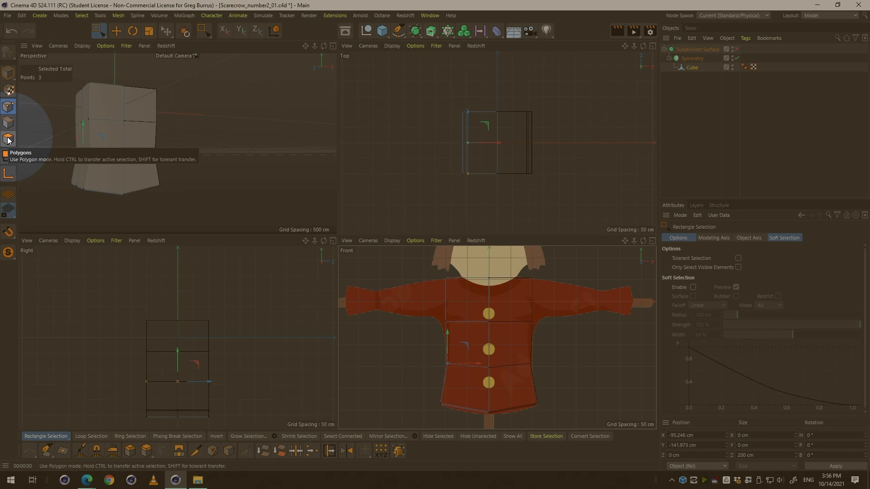
click(8, 139)
key(F10)
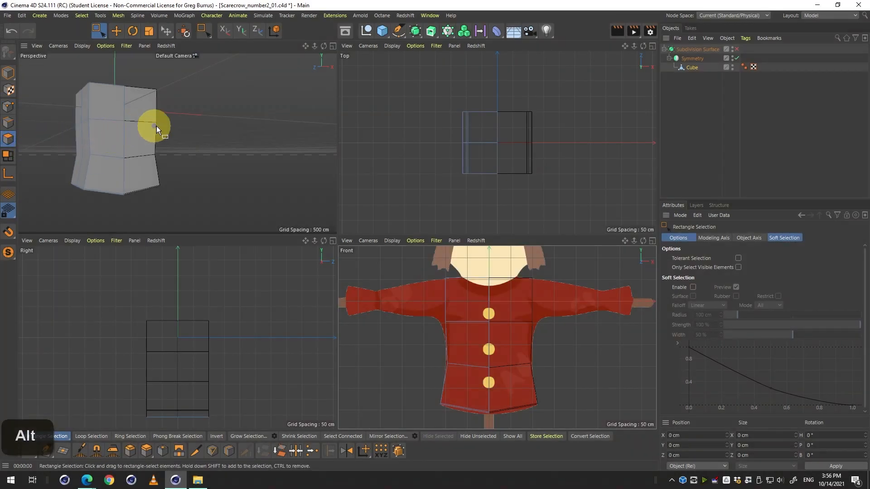
click(100, 34)
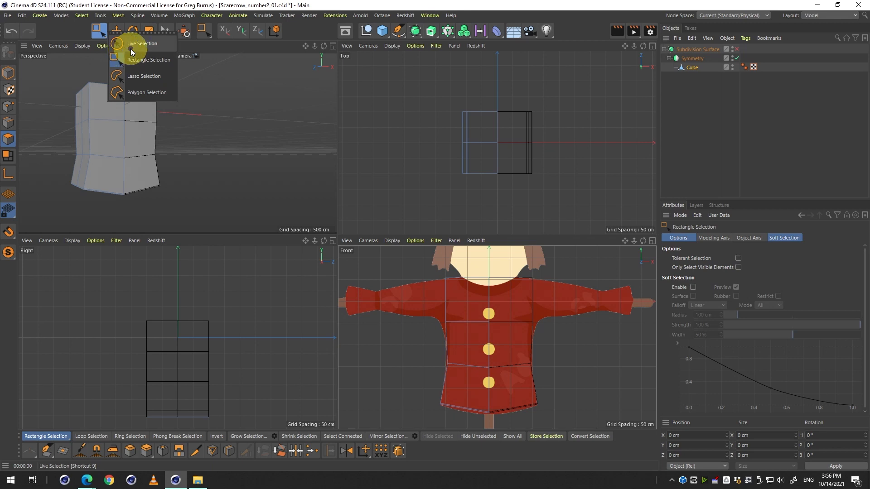
click(131, 46)
key(3)
drag(66, 110, 103, 104)
key(3)
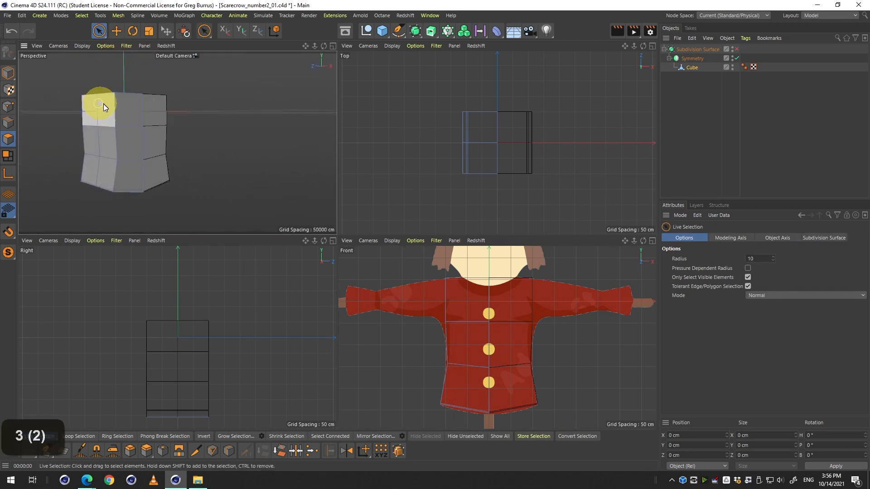
middle_click(104, 107)
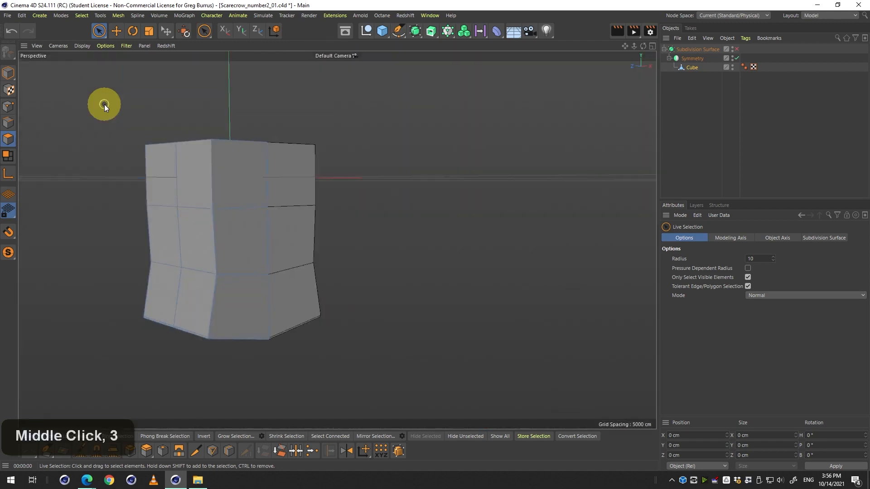
click(156, 168)
shift+click(188, 163)
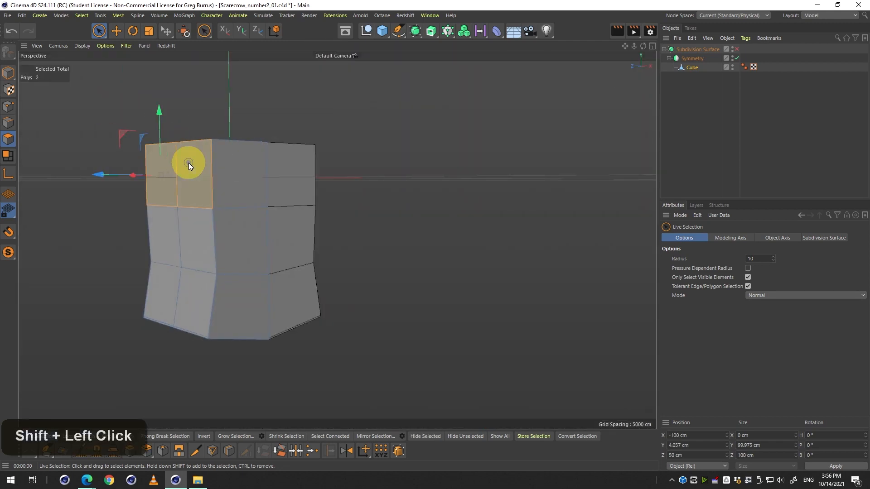
middle_click(240, 191)
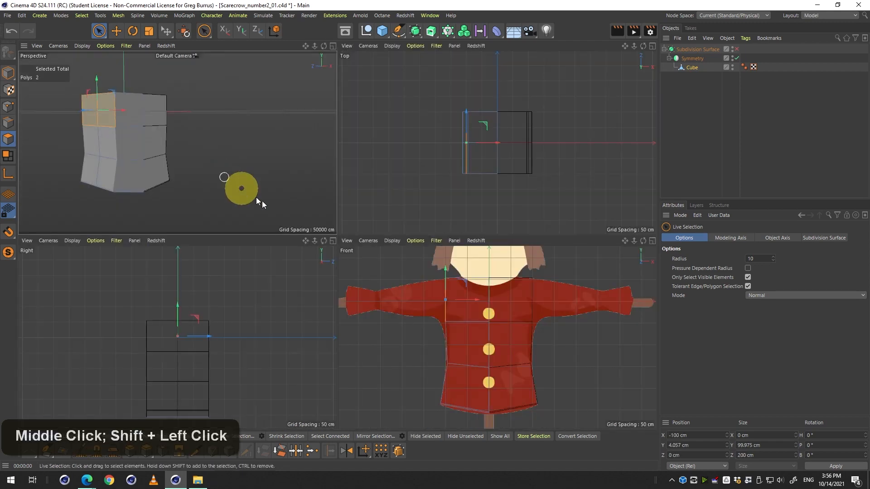
Try moving the selected shoulder polygons outward along the arm in the front view.
middle_click(408, 281)
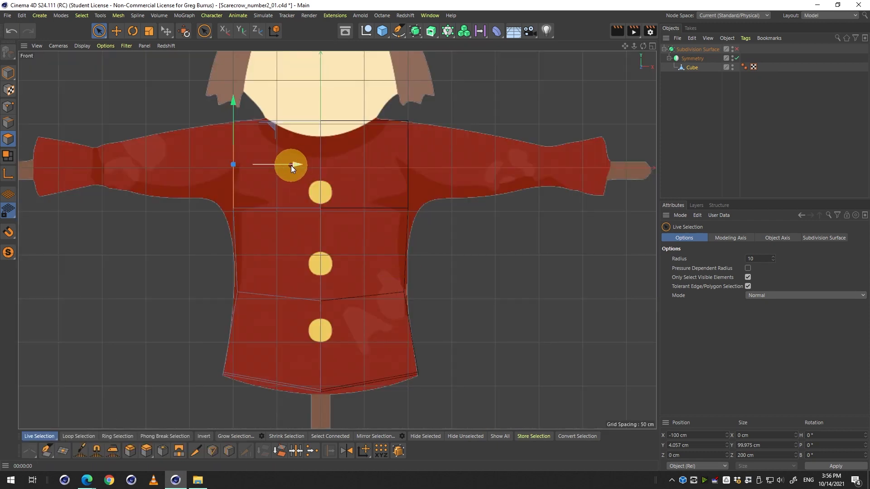
drag(294, 164, 152, 173)
key(q)
middle_click(190, 172)
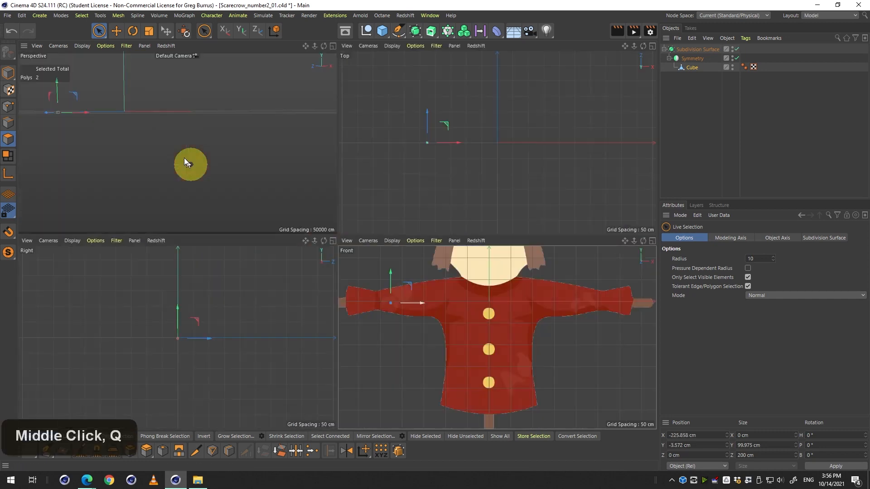
middle_click(186, 159)
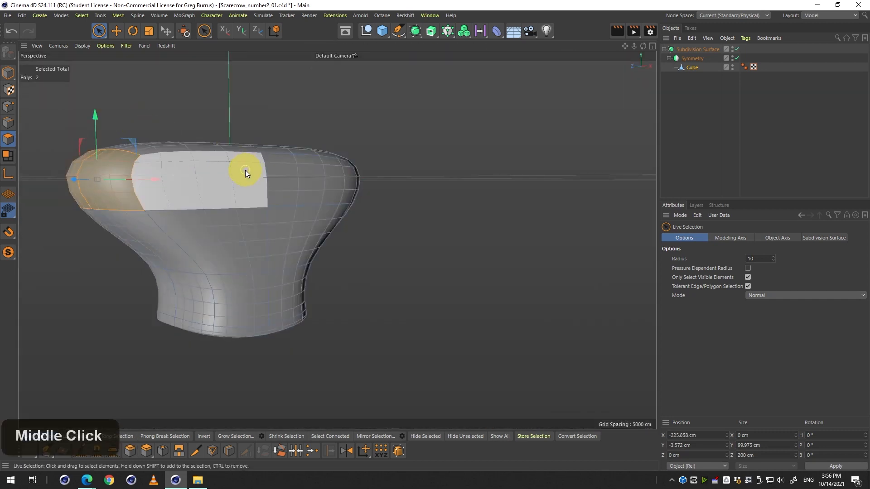
key(ctrl+z)
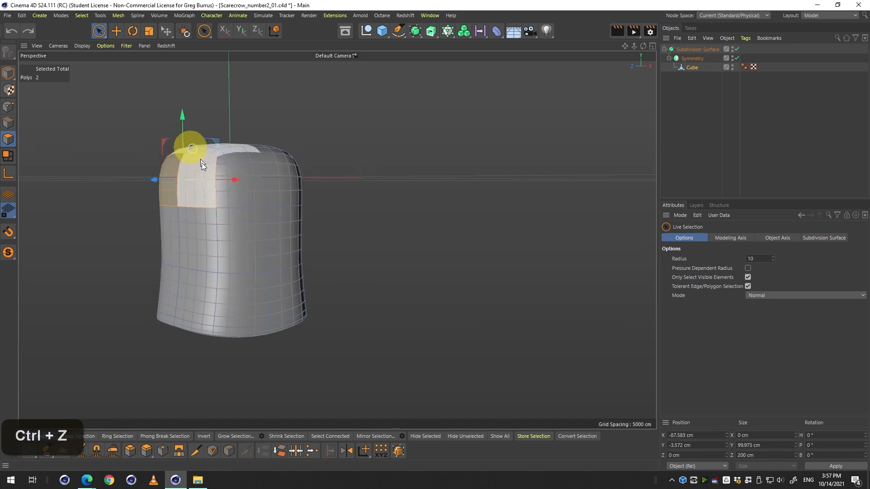
key(q)
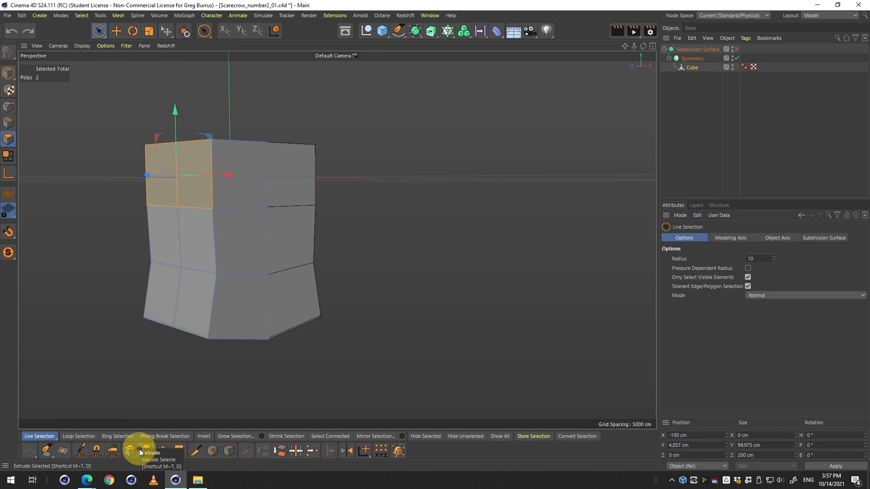
Try extruding the shoulder polygons outward toward the sleeve with the Extrude tool.
key(alt)
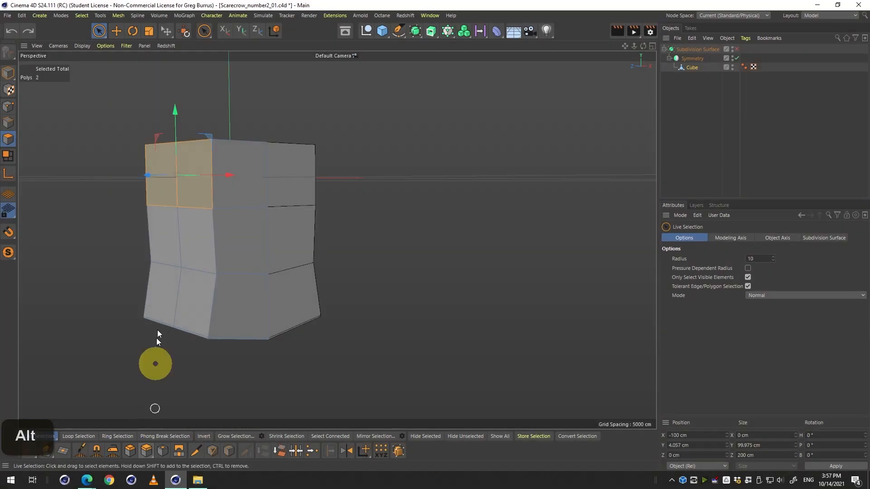
right_click(167, 249)
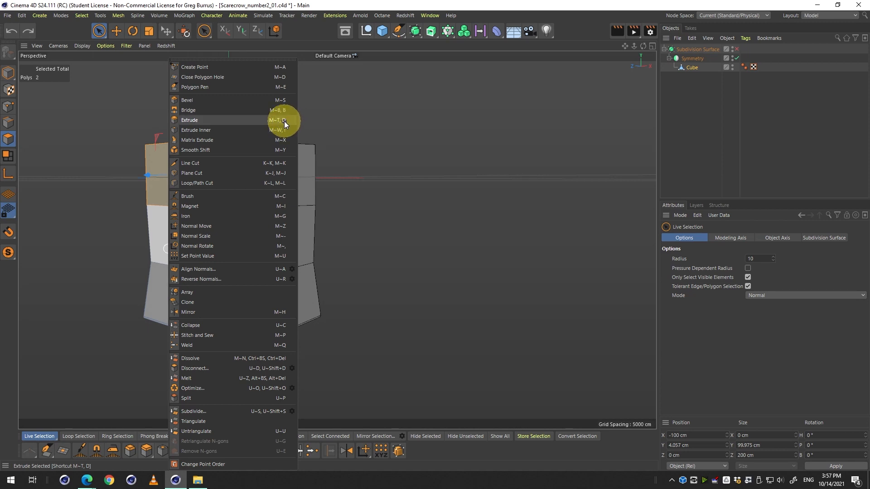
click(418, 158)
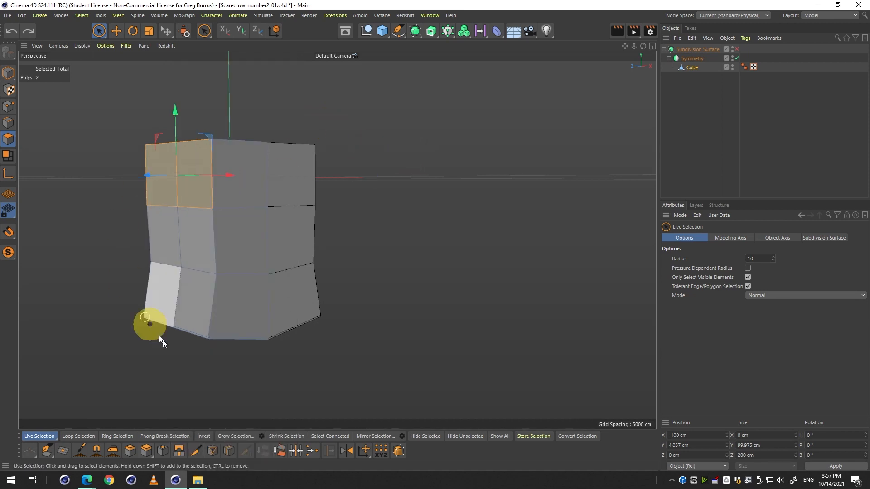
click(145, 451)
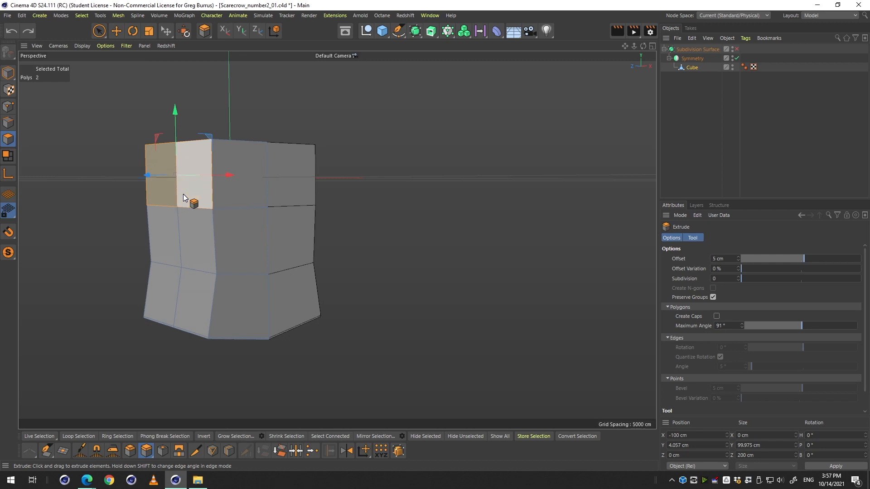
middle_click(373, 226)
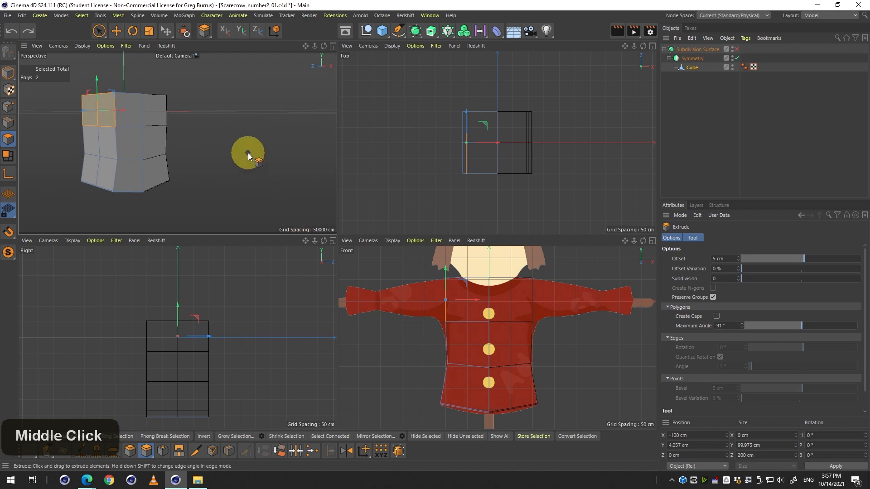
middle_click(104, 101)
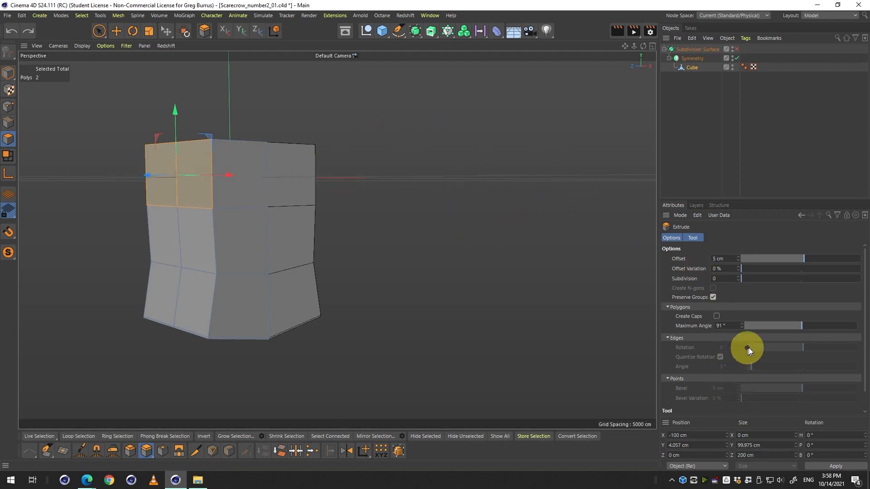
scroll(723, 335, down, 2)
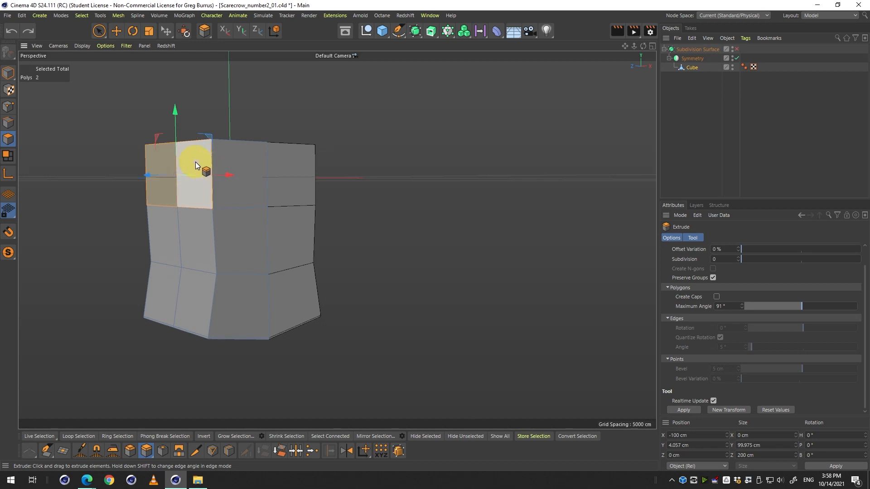
drag(195, 161, 791, 171)
middle_click(534, 182)
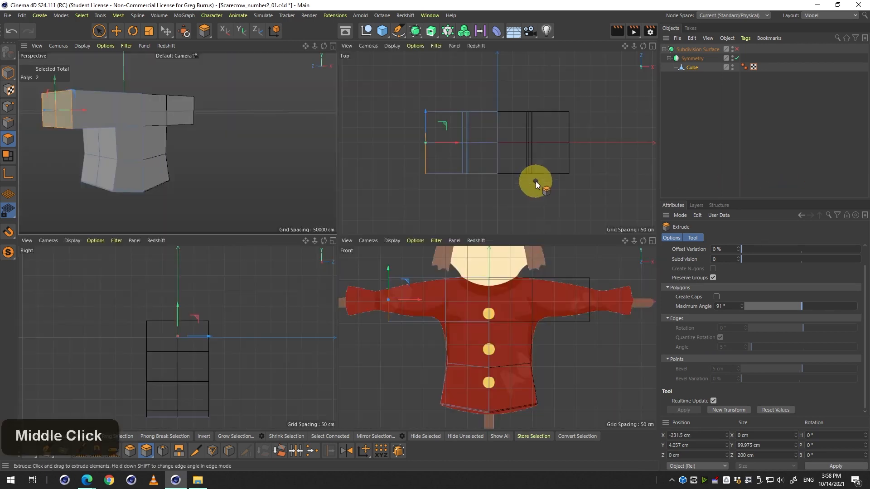
key(ctrl+z)
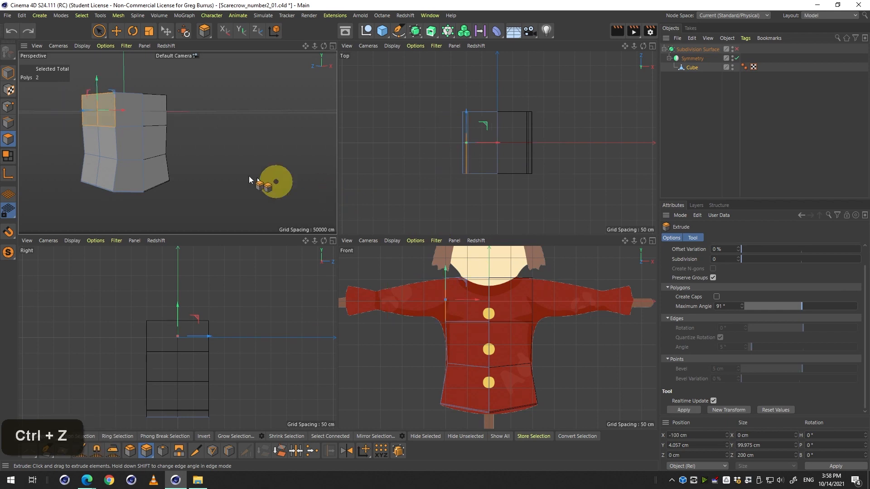
Reselect the two upper outer shoulder polygons and extrude them outward about 159 cm to form the sleeve.
key(space)
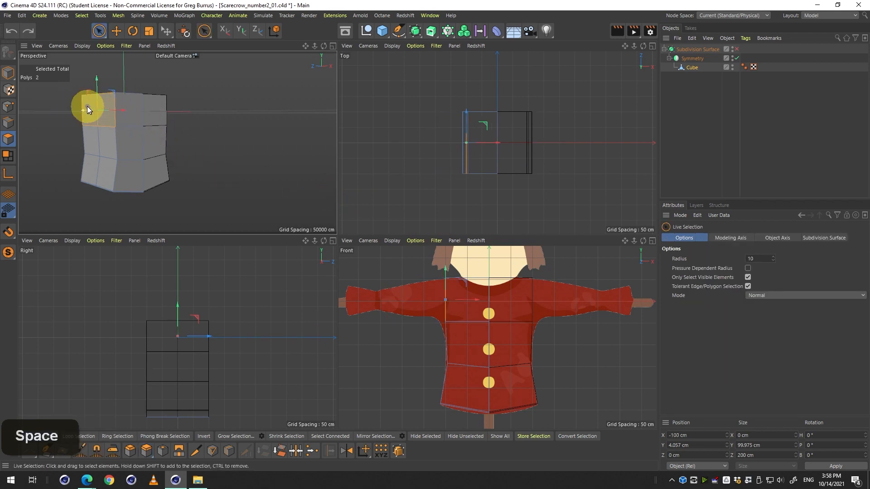
double_click(89, 103)
shift+click(109, 107)
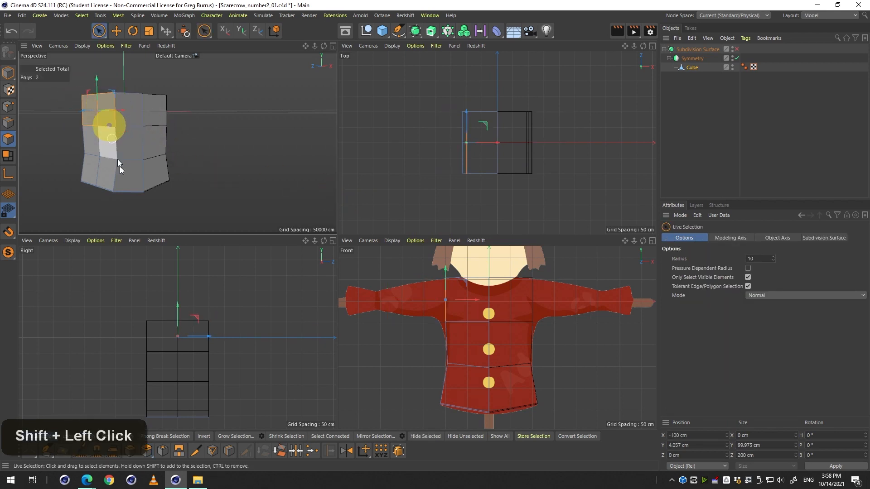
click(145, 450)
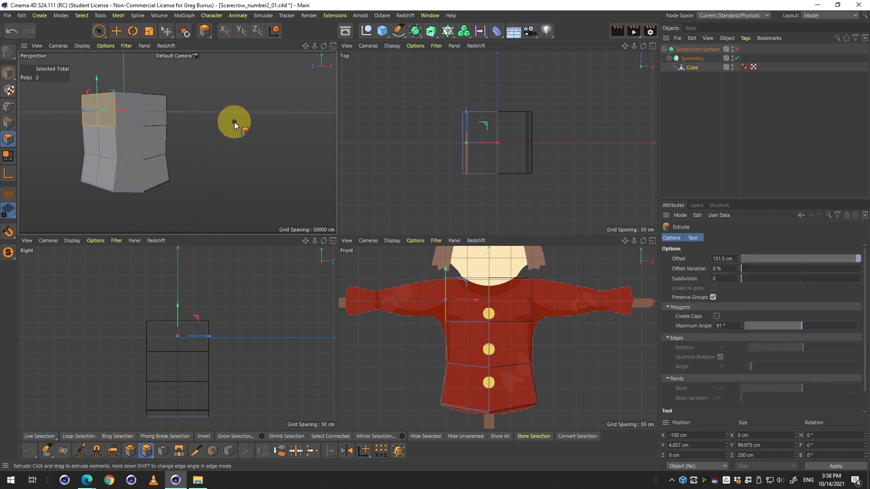
drag(216, 118, 288, 124)
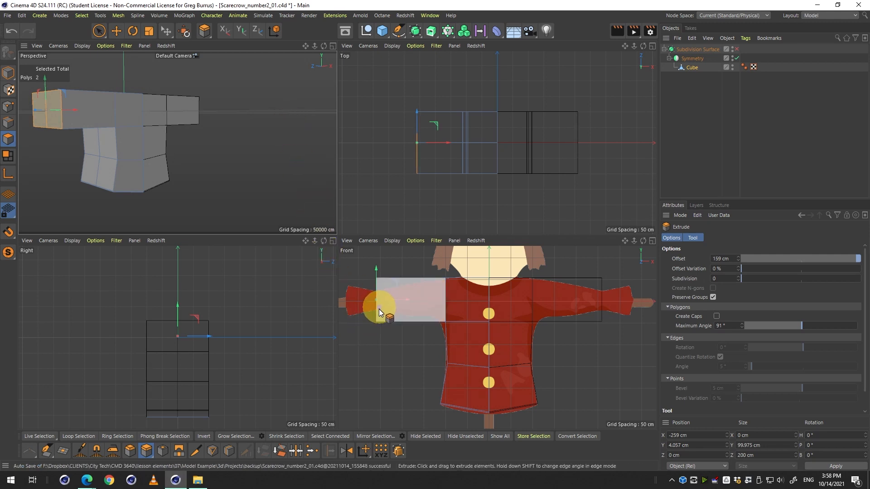
drag(379, 309, 455, 325)
Toggle the Subdivision Surface on and off while orbiting to compare the new sleeve with the front reference.
key(q)
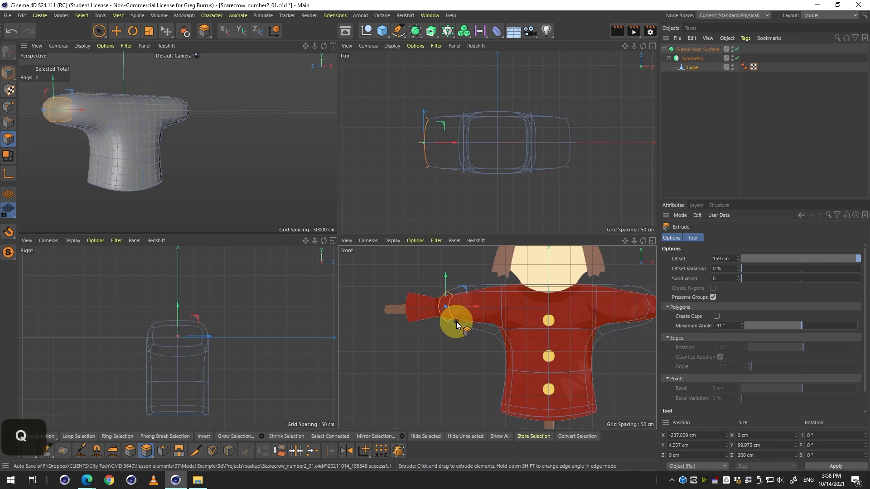
middle_click(265, 190)
drag(199, 168, 292, 206)
middle_click(292, 205)
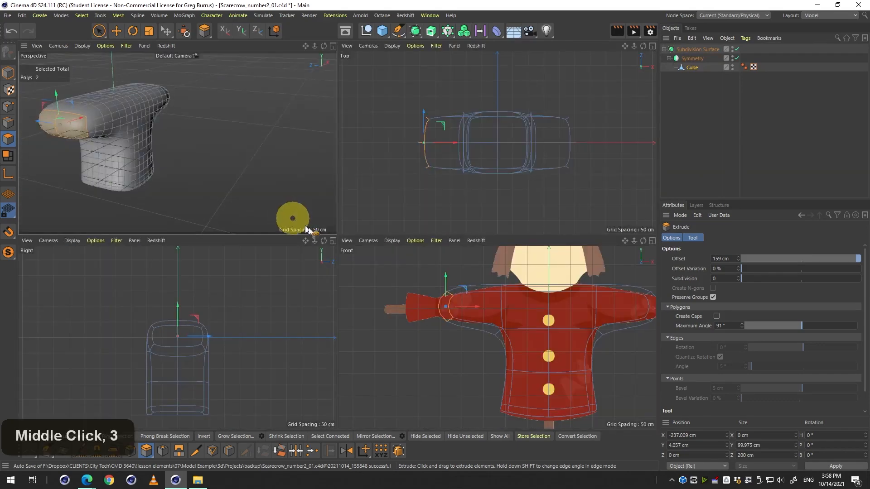
key(q)
key(q)
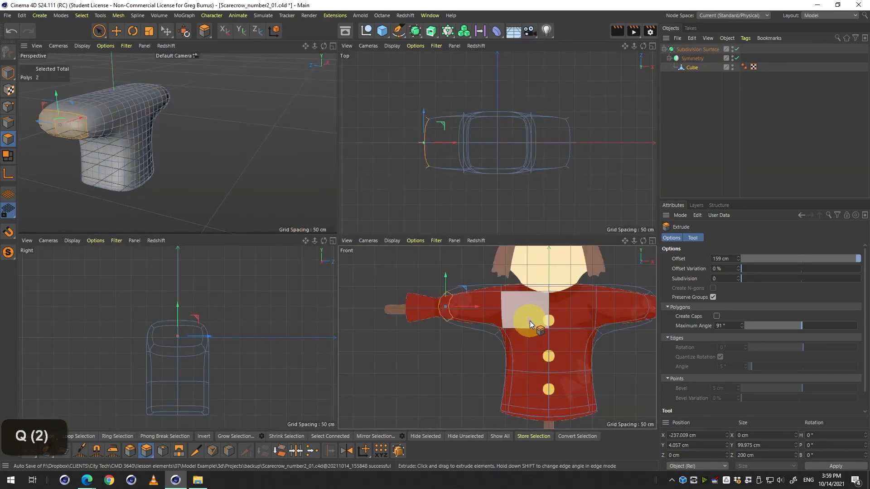
key(q)
key(q)
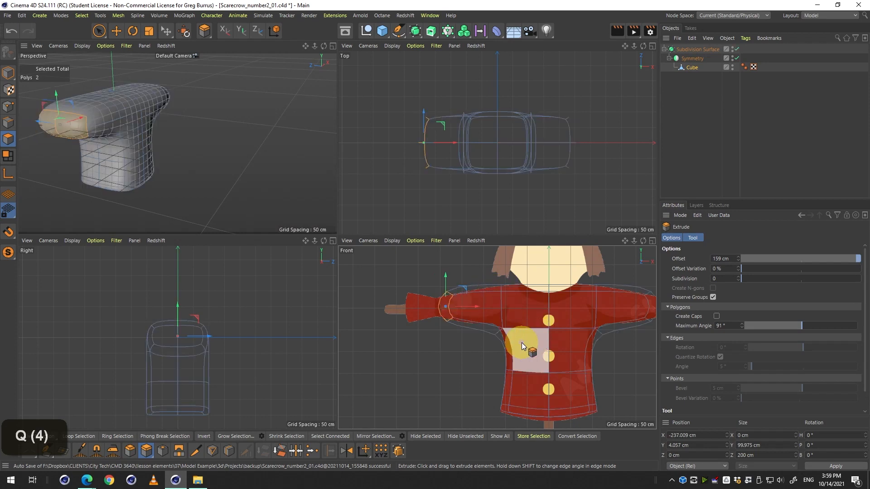
key(q)
key(q)
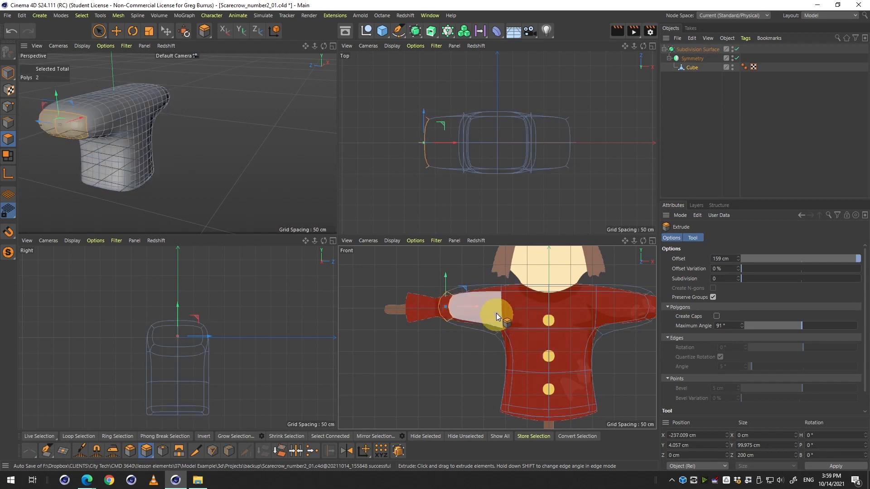
key(q)
key(q)
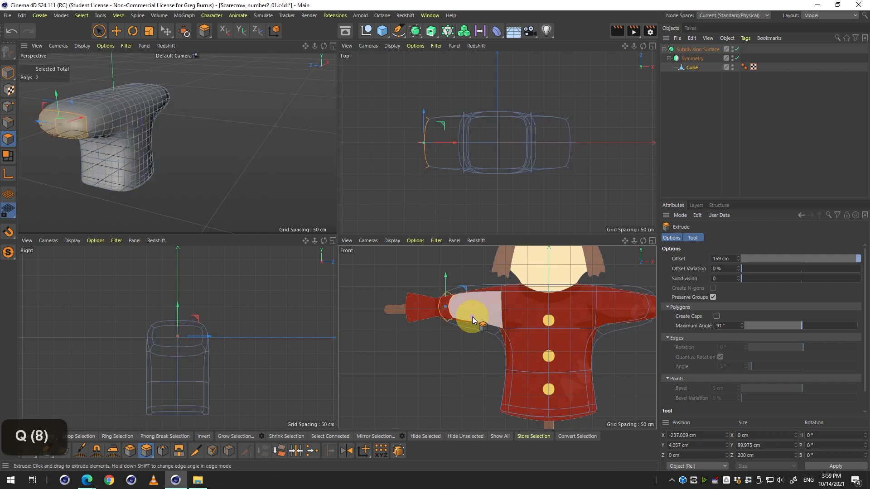
key(q)
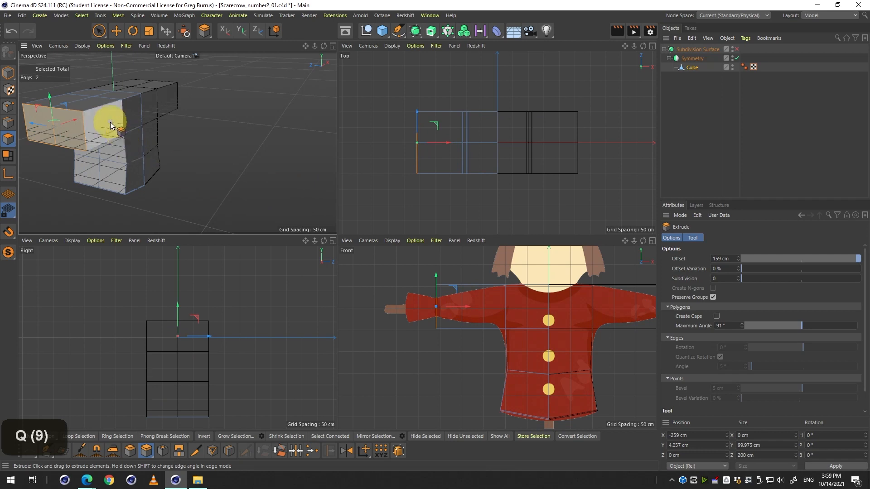
Extrude the sleeve's end polygons outward another 68 cm to lengthen the arm toward the wrist.
middle_click(145, 181)
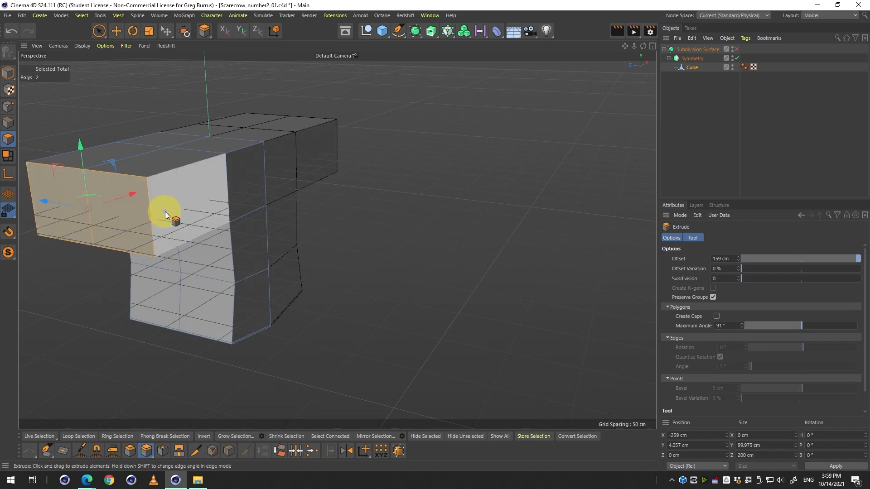
key(3)
drag(168, 216, 128, 219)
key(2)
drag(128, 219, 213, 210)
key(1)
key(3)
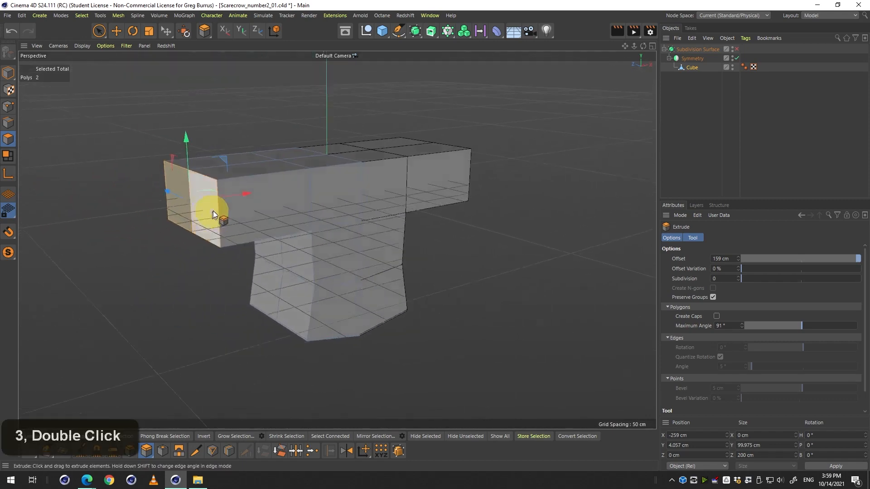
middle_click(247, 231)
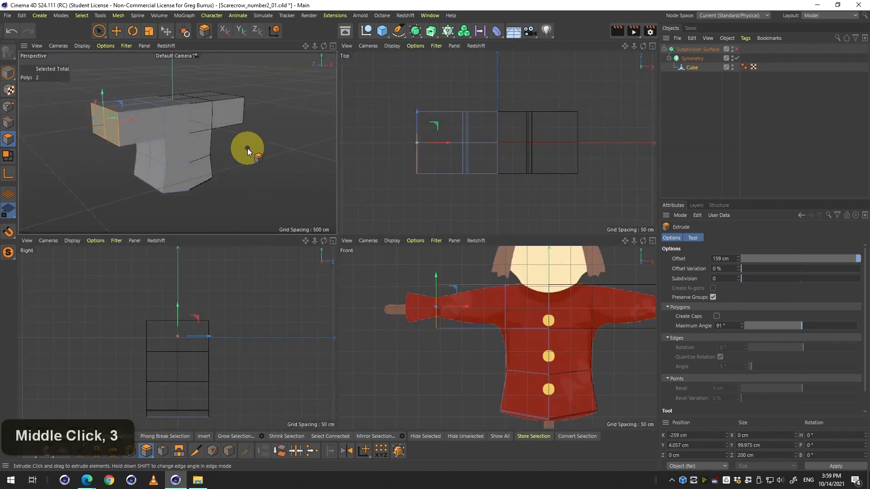
drag(247, 149, 278, 149)
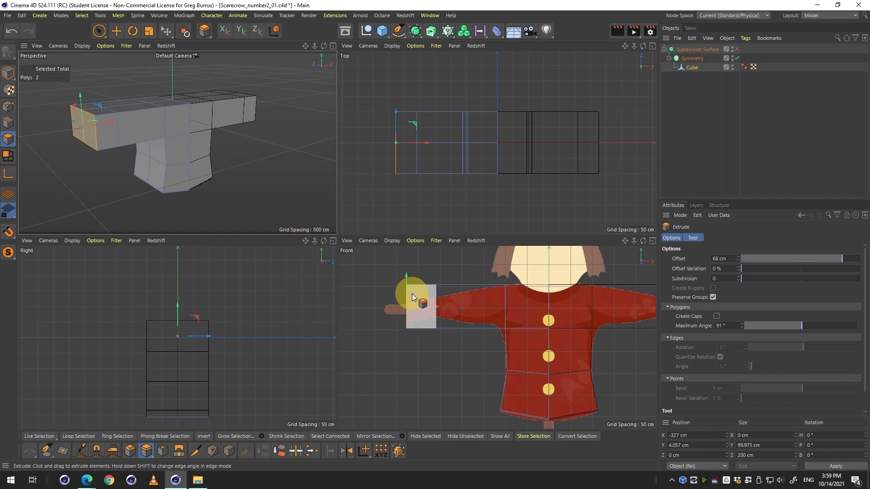
key(q)
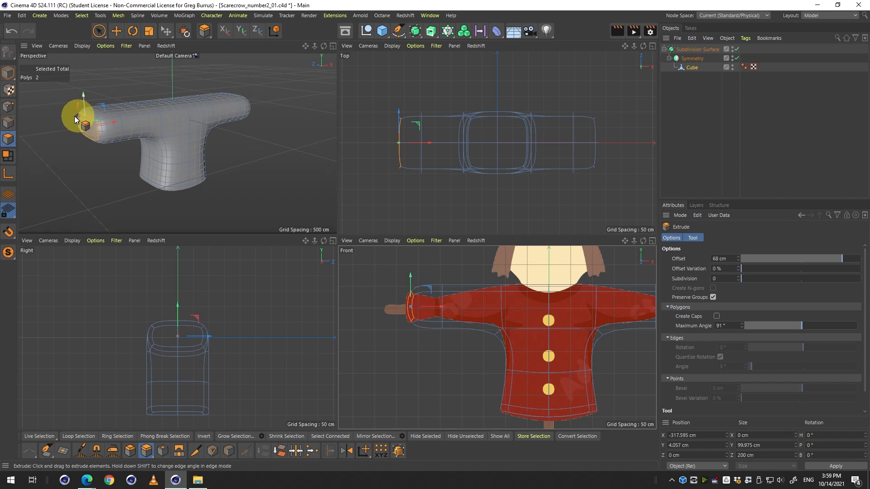
key(q)
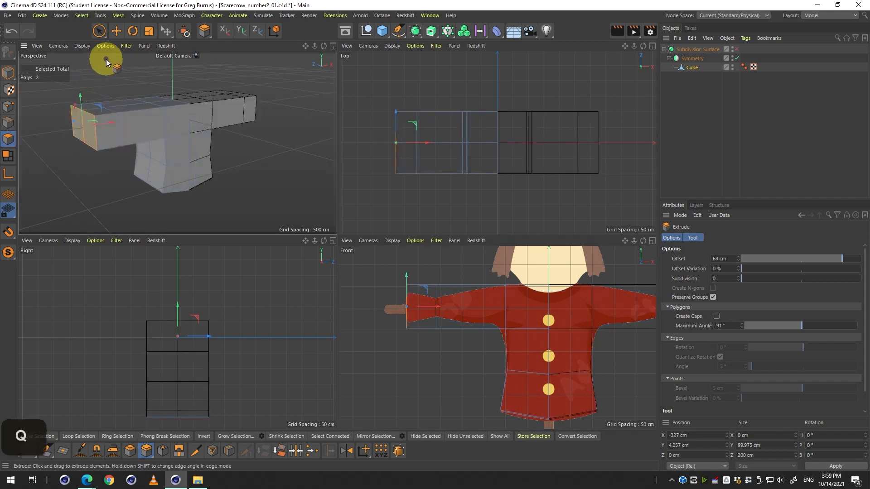
Switch to edge mode with Rectangle Selection and select the vertical edge loop where the two sleeve extrusions meet.
click(99, 32)
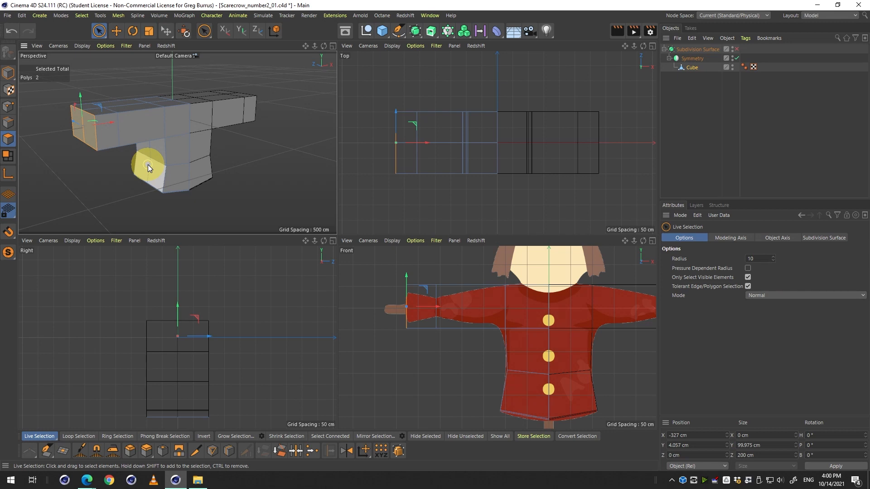
click(8, 107)
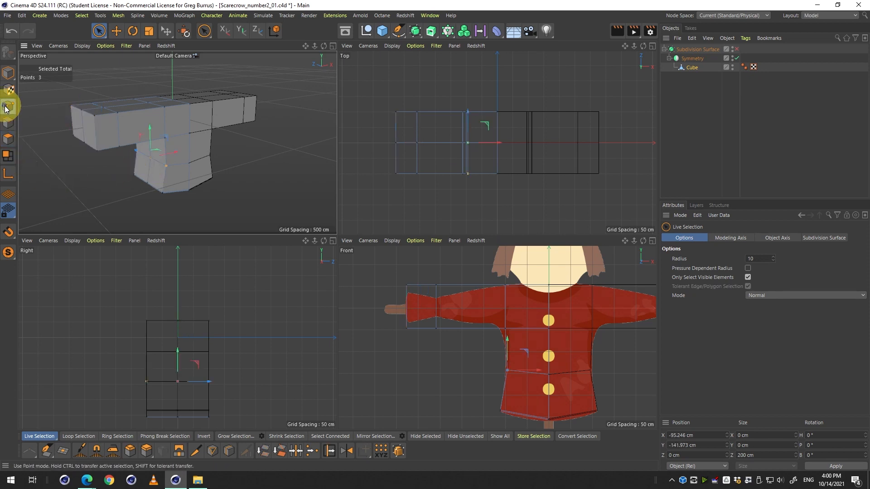
click(10, 122)
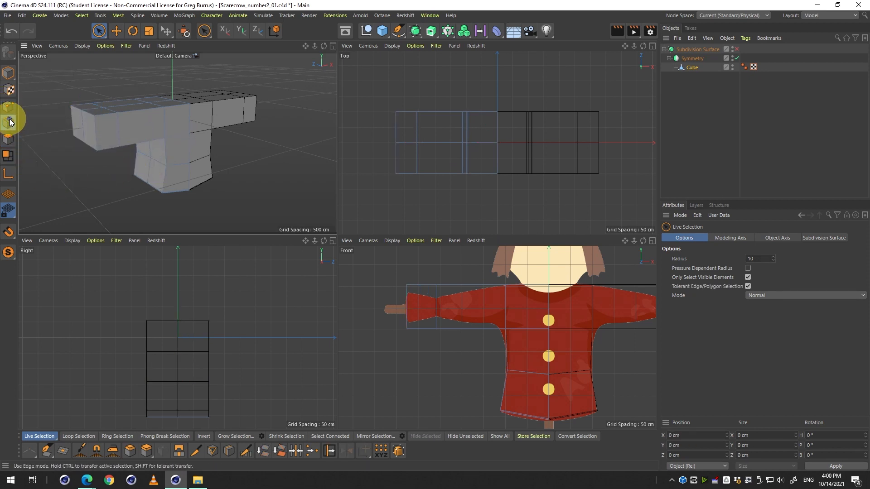
drag(105, 32, 122, 57)
drag(425, 262, 455, 361)
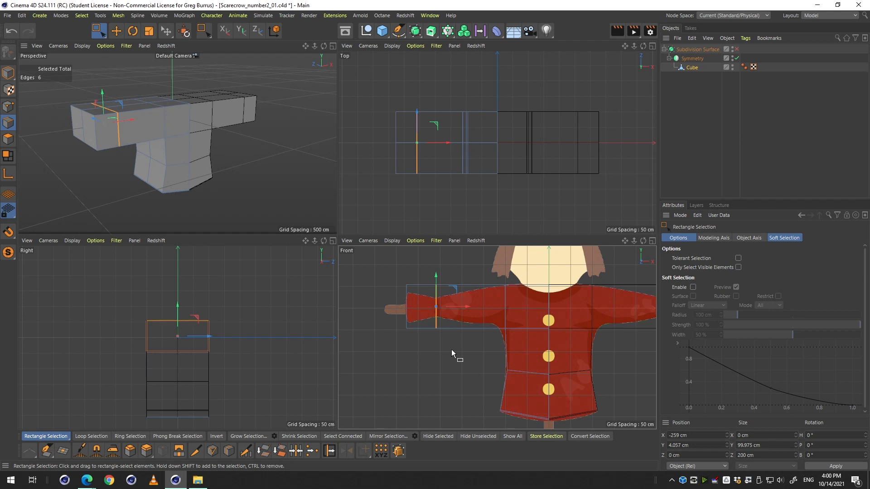
click(8, 107)
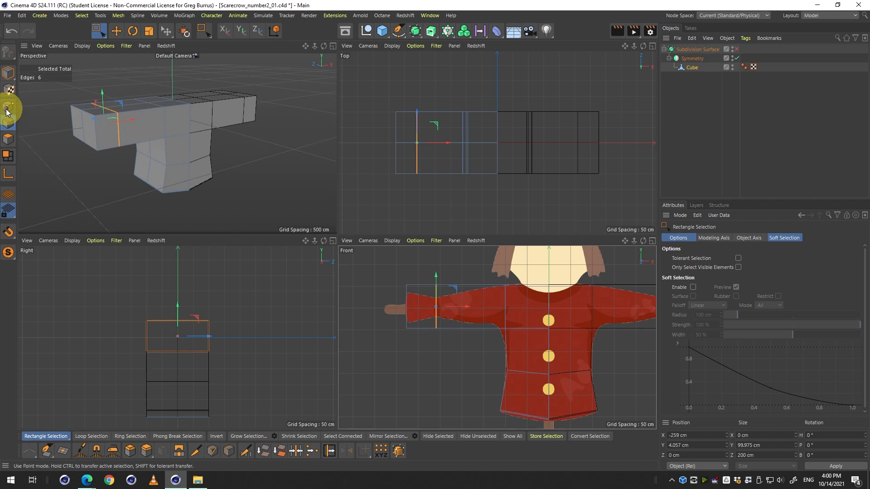
drag(401, 372, 414, 379)
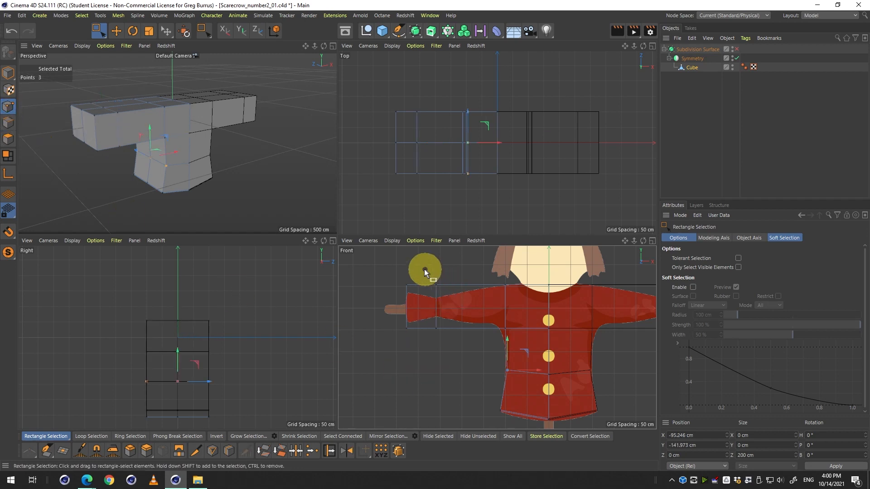
drag(424, 269, 466, 306)
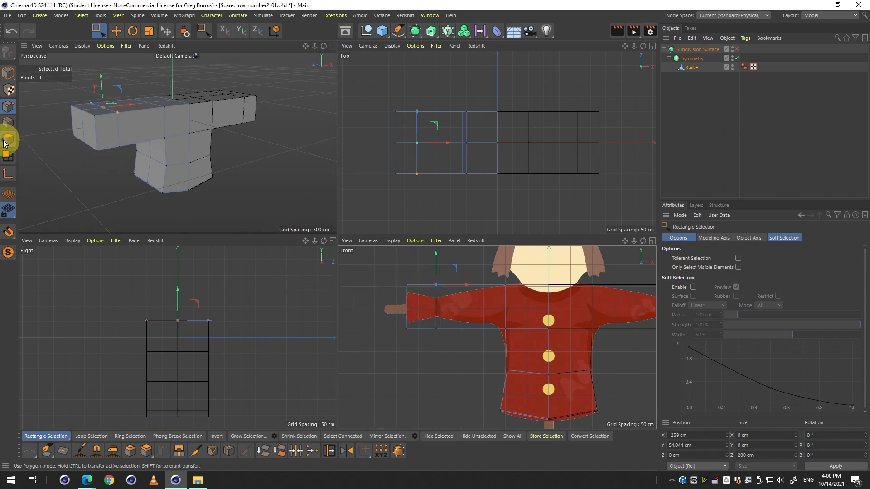
click(7, 125)
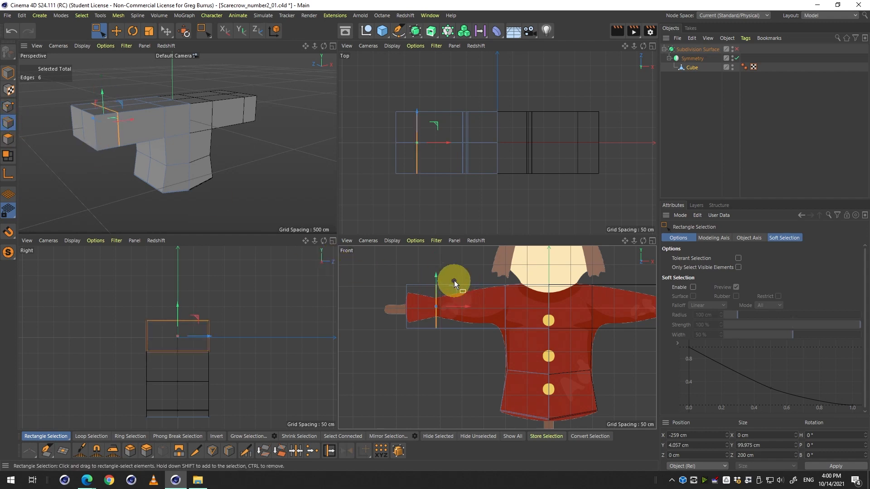
drag(423, 265, 446, 377)
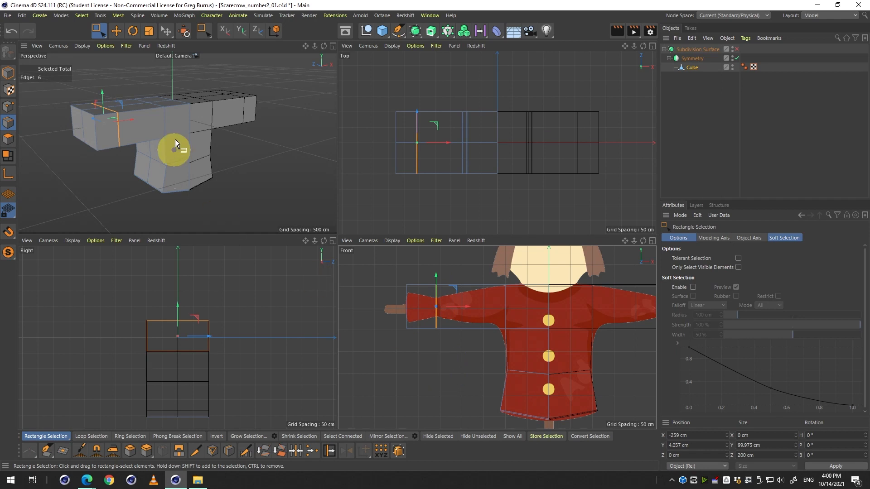
Scale the selected sleeve edge loop down to pinch the sleeve, checking the shape with Subdivision Surface toggled.
key(2)
drag(446, 312, 426, 317)
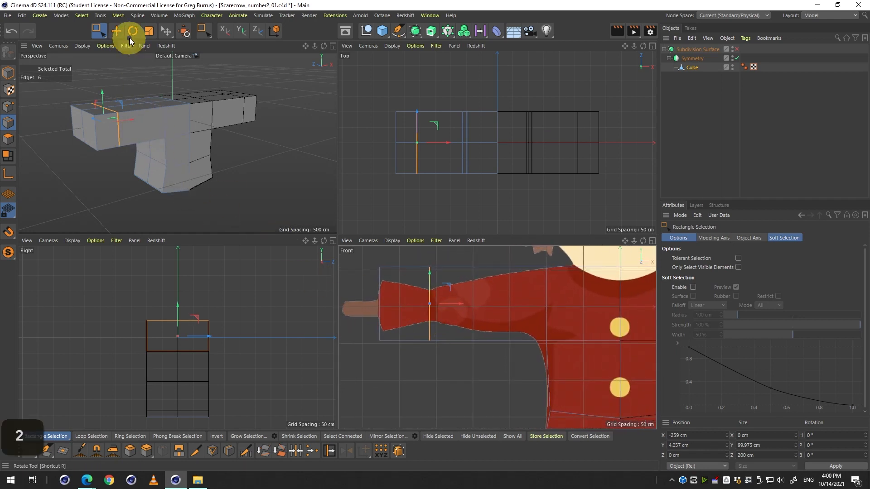
click(145, 31)
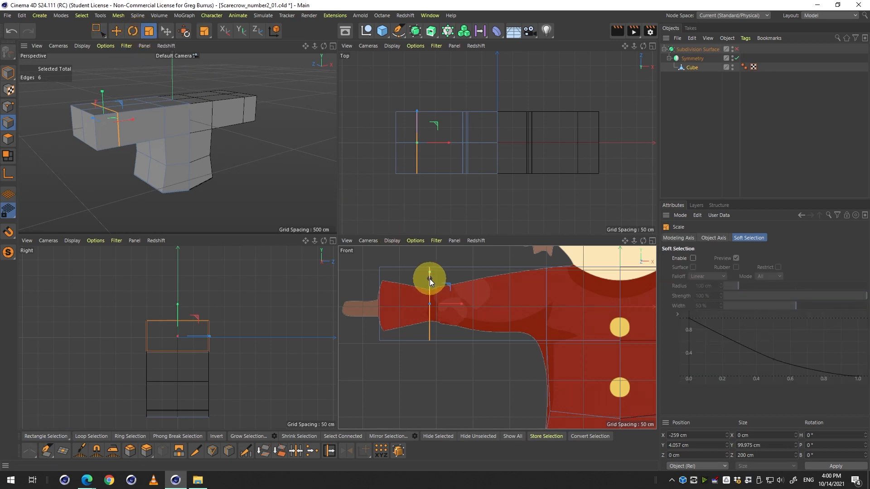
drag(429, 278, 450, 283)
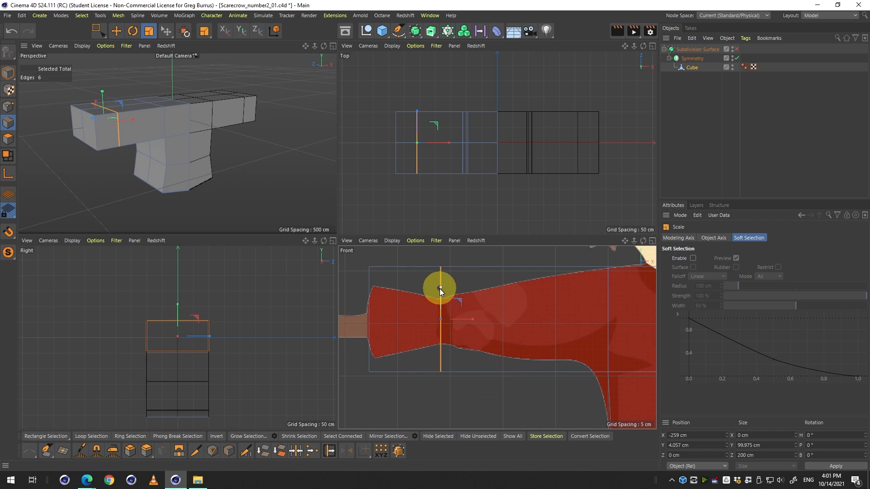
drag(440, 289, 526, 316)
key(2)
key(1)
key(2)
key(1)
key(q)
key(q)
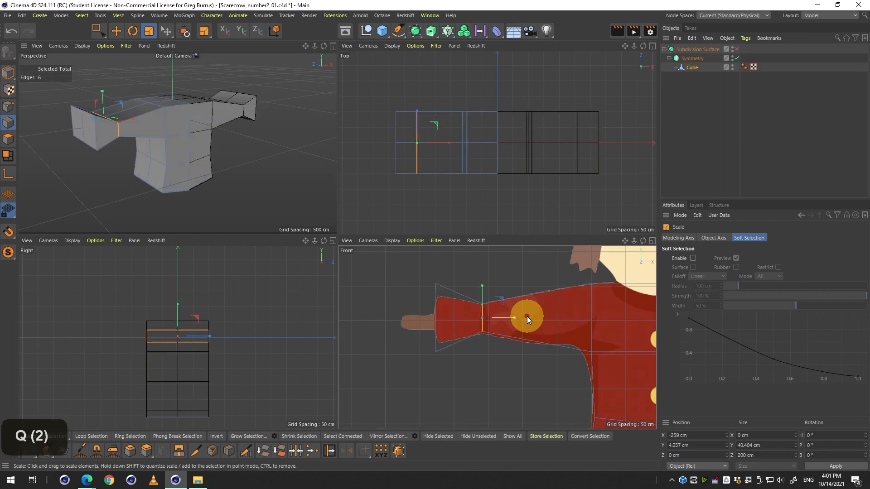
key(q)
key(q)
key(q)
mouse_move(526, 316)
mouse_down()
mouse_move(480, 311)
mouse_move(567, 332)
mouse_move(513, 319)
mouse_up()
key(q)
key(q)
key(q)
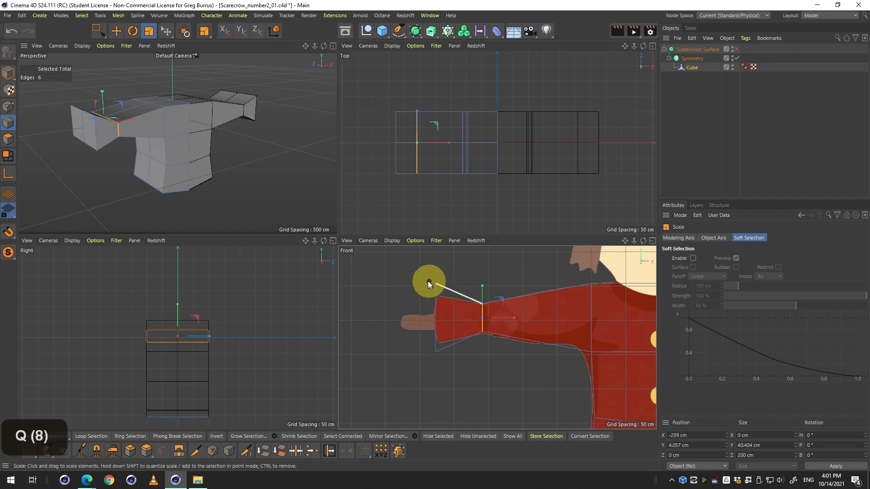
Try scaling the pinched edge loop further vertically, then undo that scale.
drag(427, 281, 427, 301)
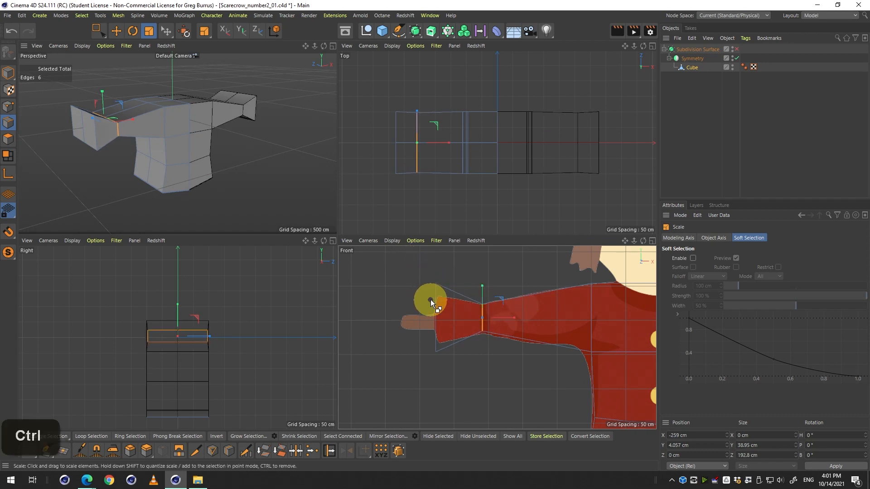
key(space)
key(ctrl+z)
Select the cuff edge loop at the sleeve's end and toggle Subdivision Surface to compare it with the reference.
drag(443, 326, 389, 322)
key(2)
key(1)
key(1)
key(space)
key(2)
key(2)
key(1)
key(q)
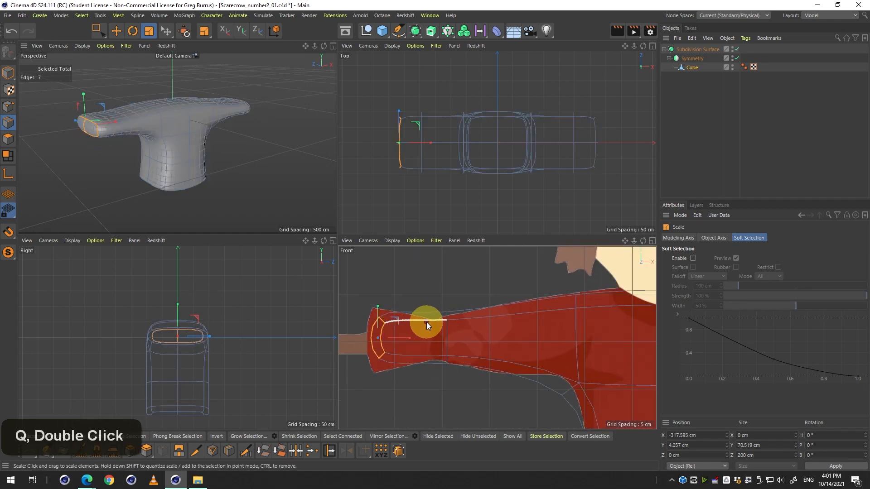
key(q)
key(q)
key(q)
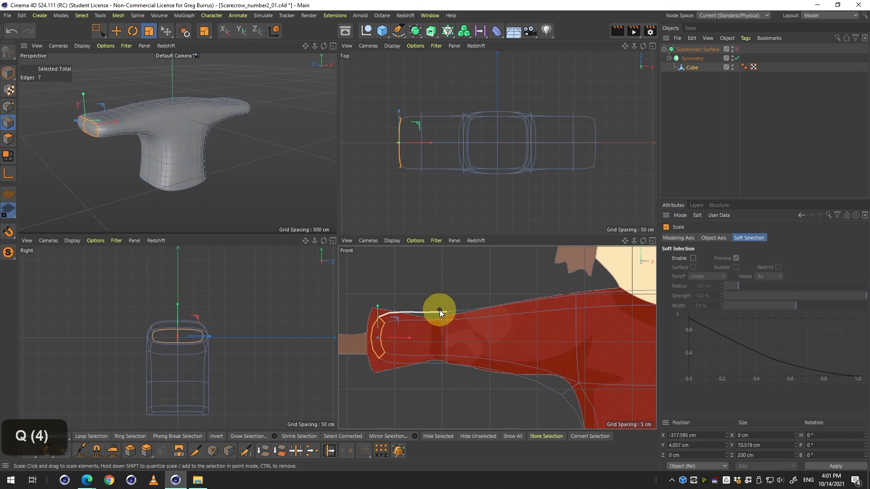
key(q)
key(q)
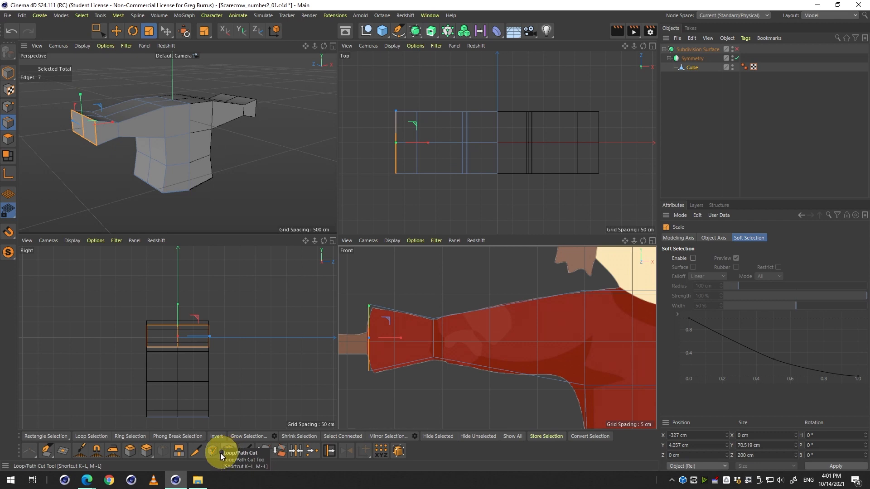
Try cutting several new edges across the sleeve with Line Cut, then undo all of those cuts.
click(194, 452)
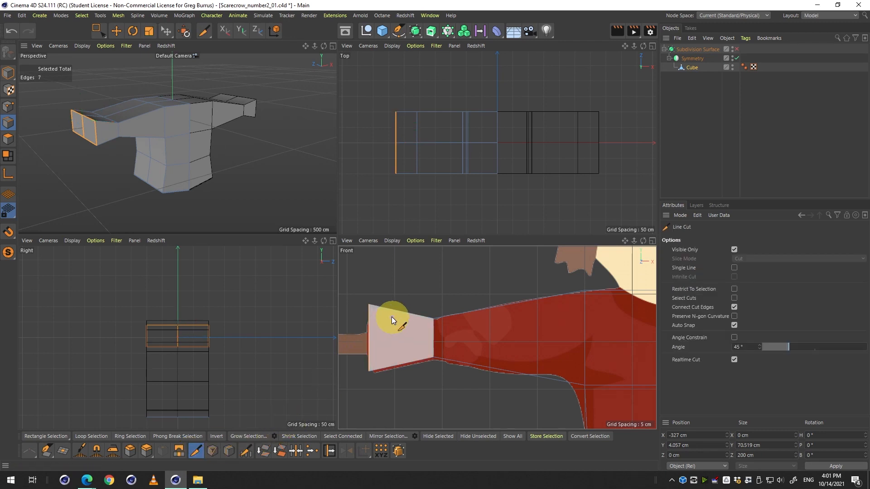
key(q)
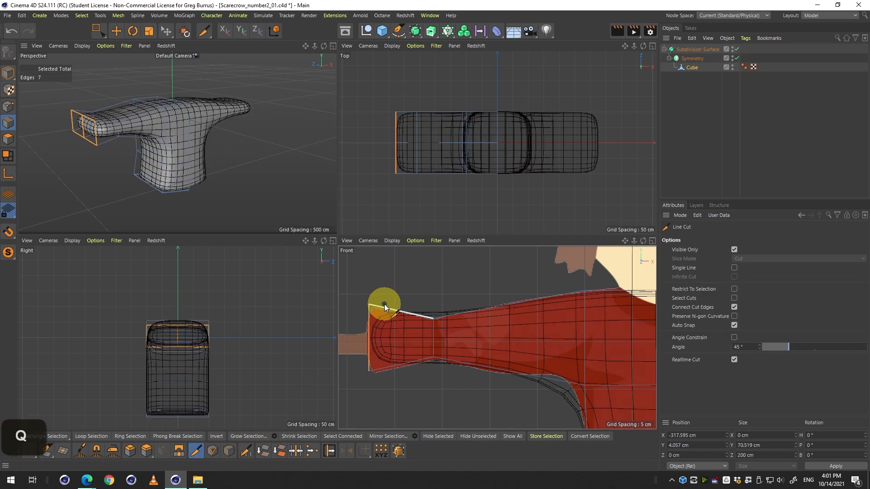
key(q)
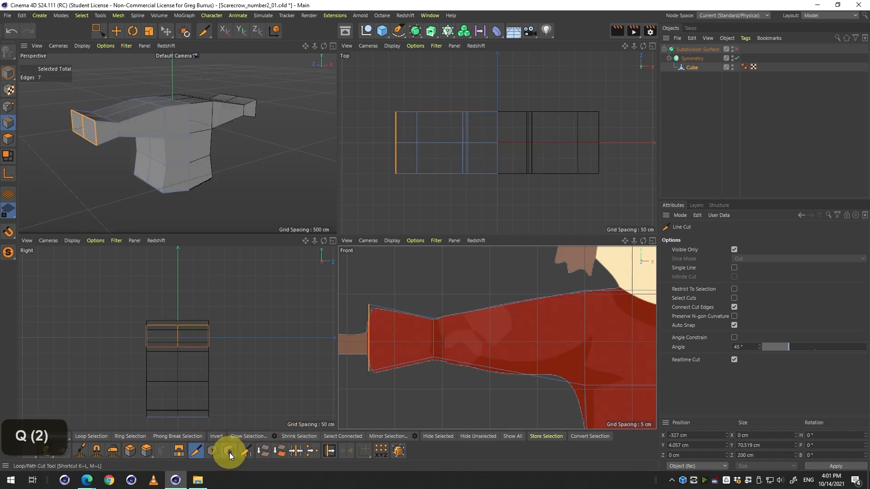
click(406, 262)
click(404, 407)
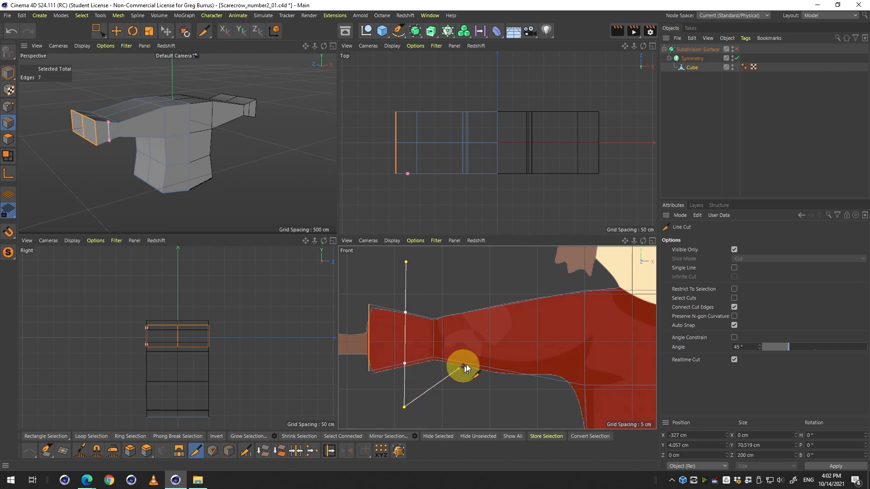
click(467, 282)
click(567, 327)
double_click(554, 405)
click(467, 382)
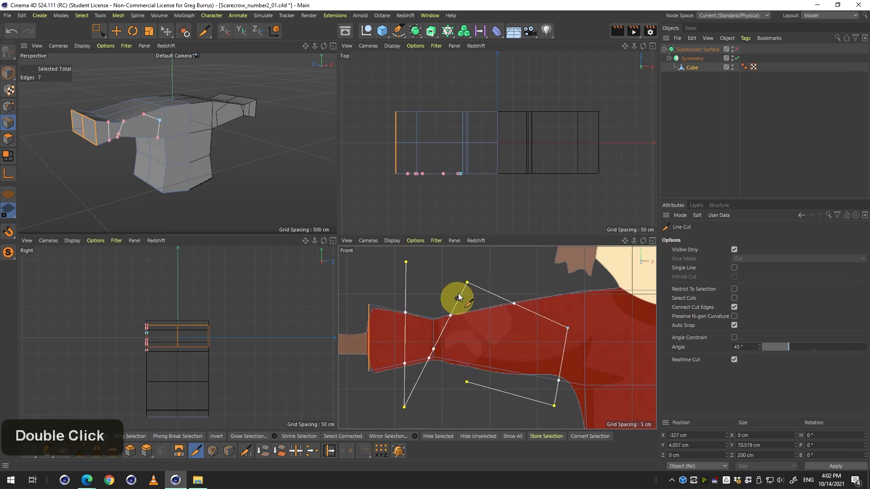
click(518, 260)
click(562, 276)
click(573, 353)
click(537, 362)
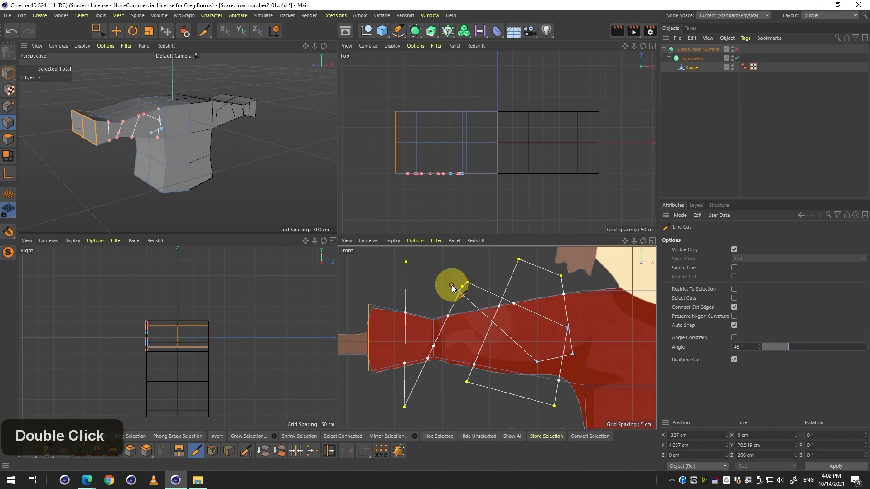
key(space)
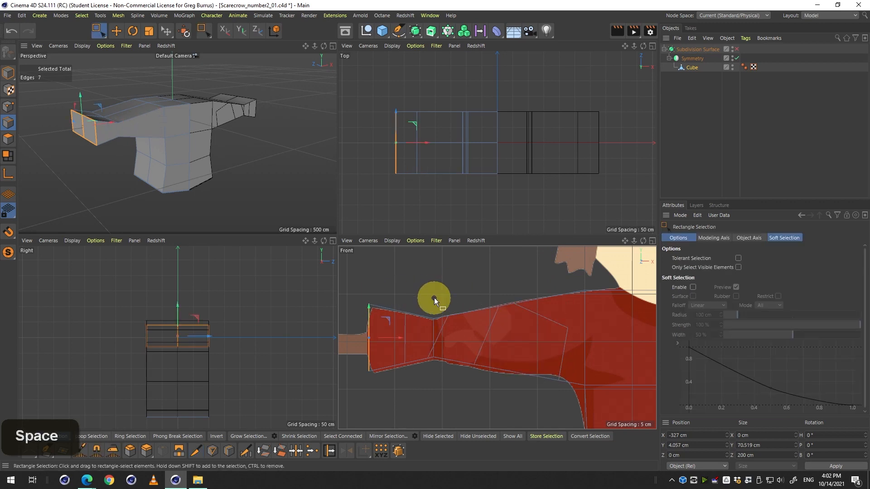
key(space)
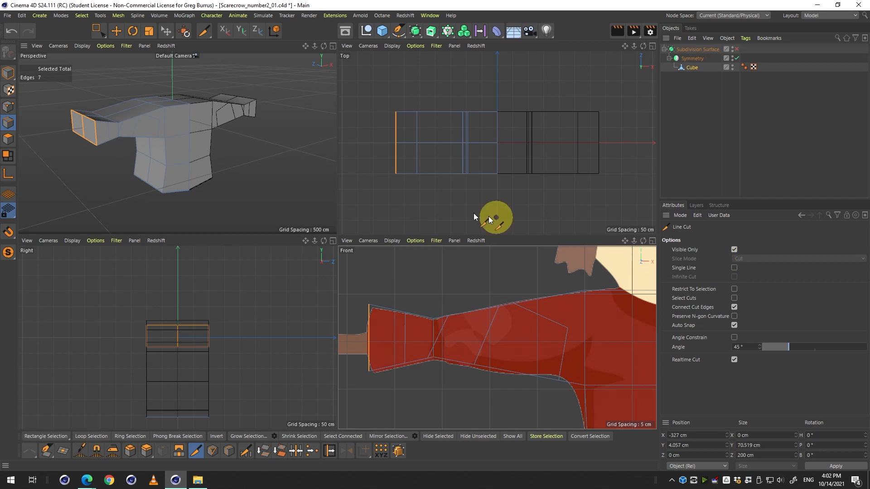
middle_click(169, 140)
key(3)
drag(255, 194, 251, 218)
middle_click(277, 212)
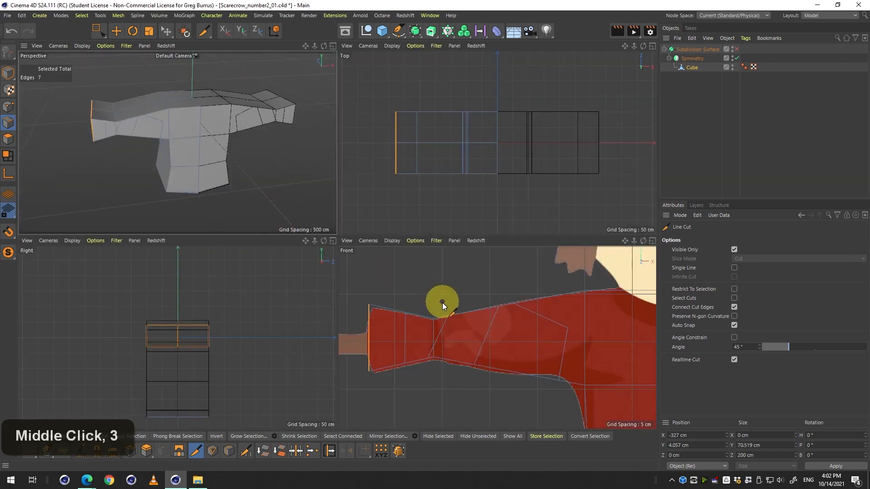
key(ctrl+z)
key(ctrl+z)
key(ctrl+z)
key(ctrl+z)
key(ctrl+z)
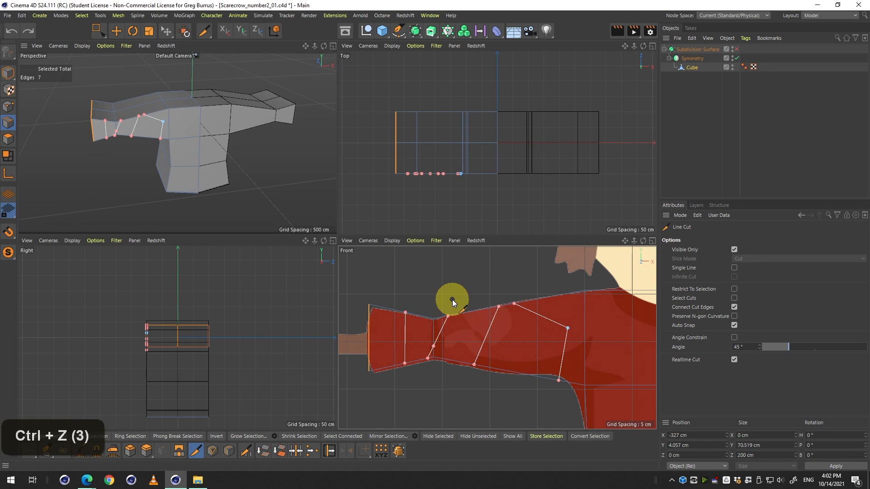
key(ctrl+z)
key(ctrl+z)
key(ctrl+z)
key(ctrl+z)
key(ctrl+z)
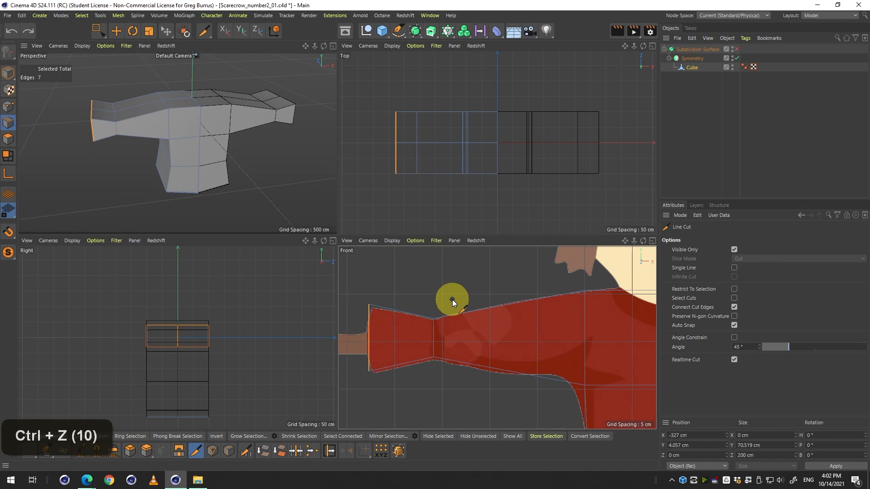
Turn off Visible Only and line-cut a vertical edge loop through the sleeve just inside the cuff, then save the file.
key(ctrl+s)
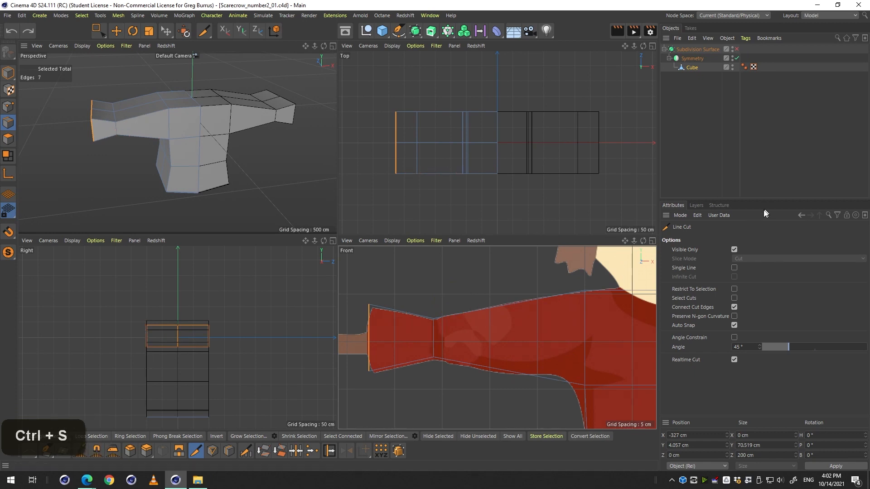
click(734, 250)
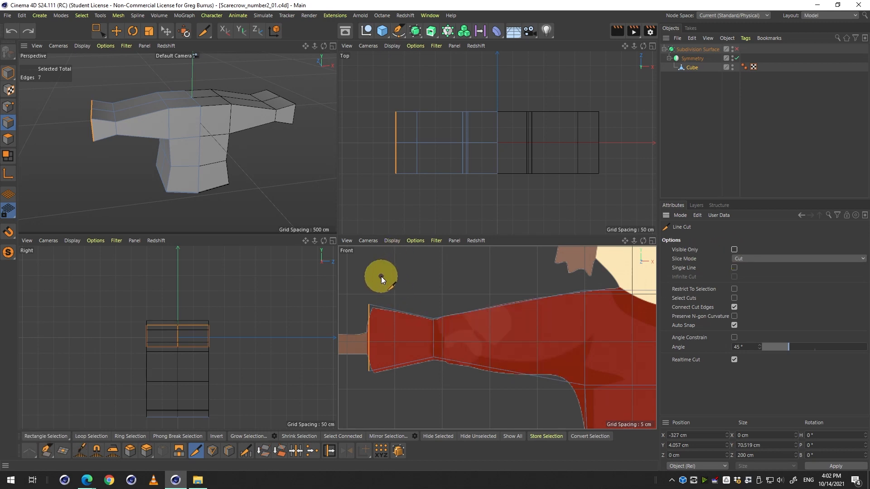
drag(382, 265, 387, 395)
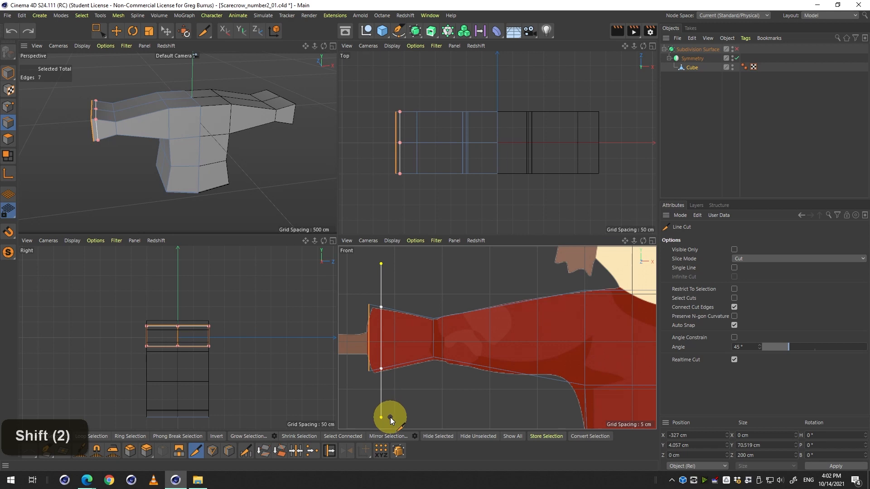
shift+click(390, 416)
key(space)
key(ctrl+s)
Orbit the perspective view and toggle Subdivision Surface to inspect the new cuff loop against the reference.
key(3)
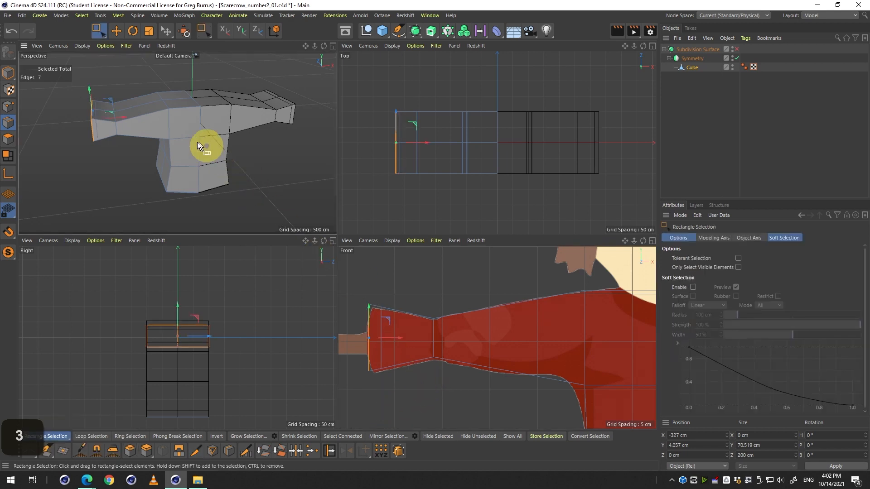
key(3)
drag(157, 132, 202, 163)
key(2)
drag(345, 320, 518, 330)
key(q)
key(1)
key(q)
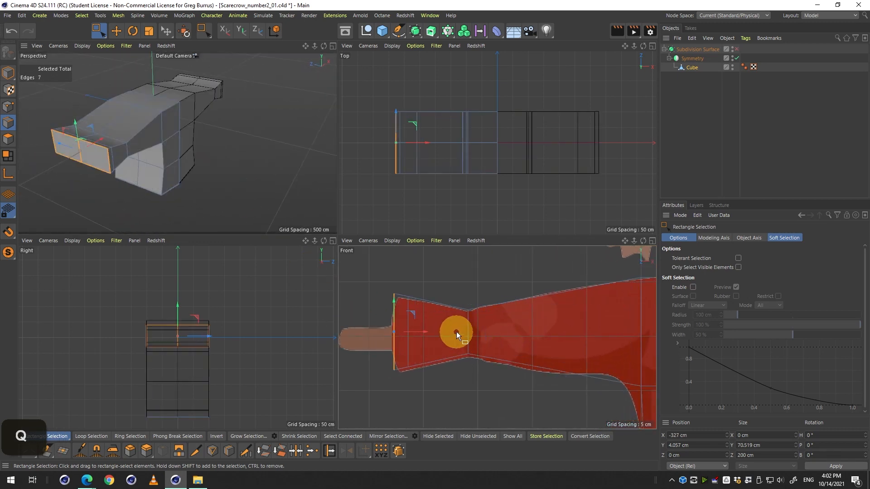
key(q)
key(q)
key(q)
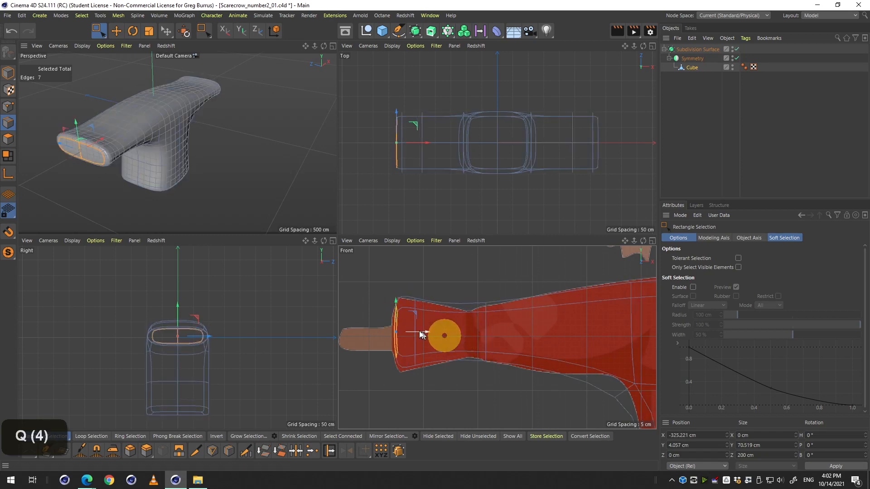
Line-cut a vertical edge loop through the sleeve's narrowest pinch in the maximized front view.
middle_click(404, 317)
key(2)
drag(186, 233, 198, 230)
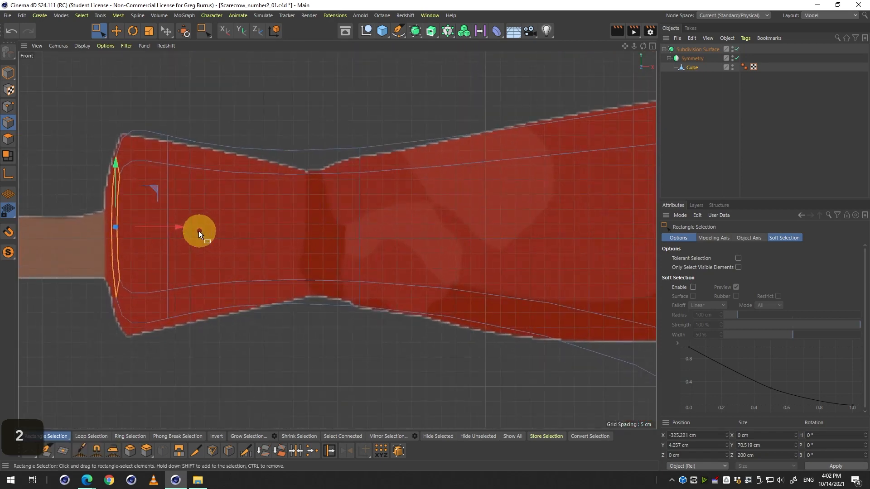
key(2)
drag(119, 189, 286, 203)
key(2)
key(q)
key(1)
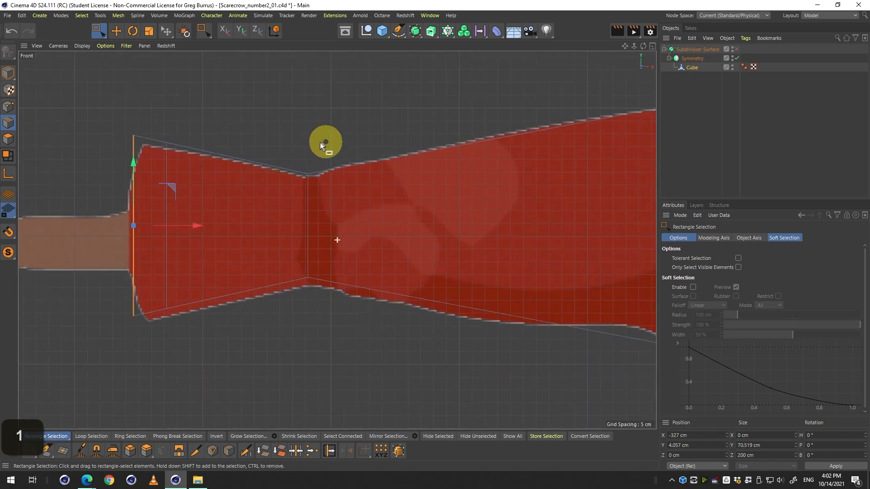
drag(320, 143, 293, 97)
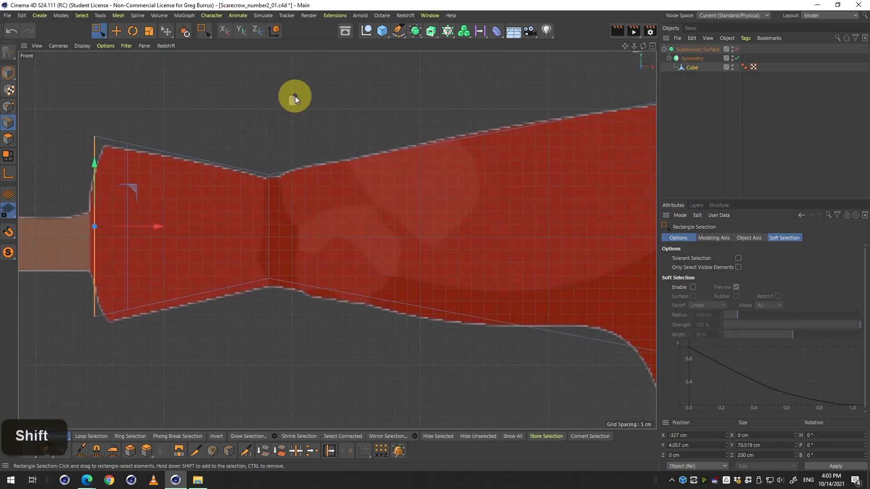
key(space)
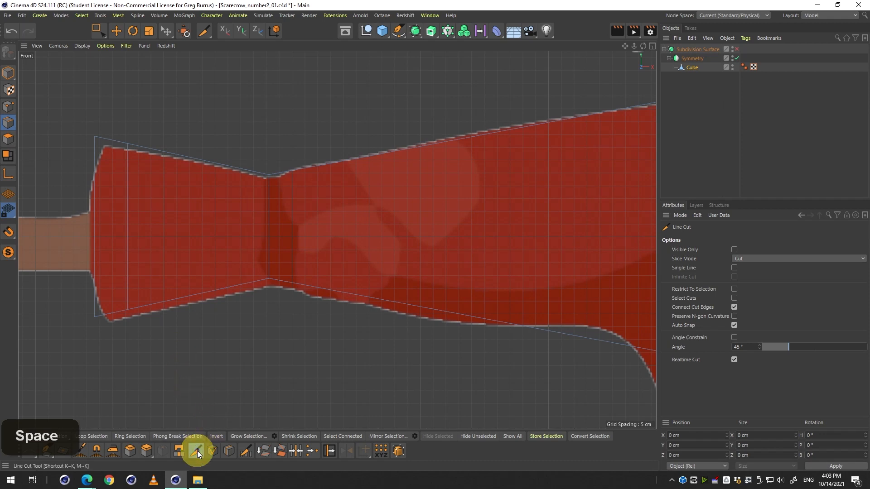
drag(285, 106, 291, 385)
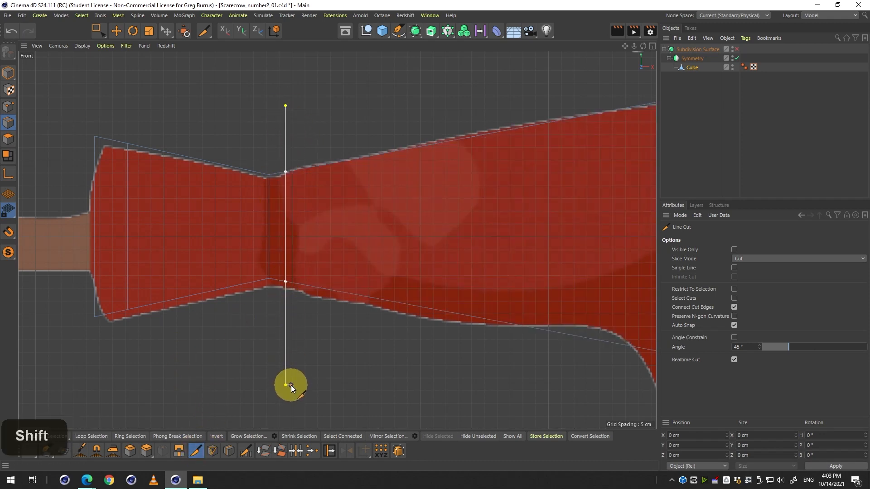
key(space)
Inspect the whole shirt in the perspective and front views, toggling Subdivision Surface to compare it with the reference.
key(2)
drag(322, 326, 275, 342)
key(1)
key(q)
middle_click(304, 292)
middle_click(180, 155)
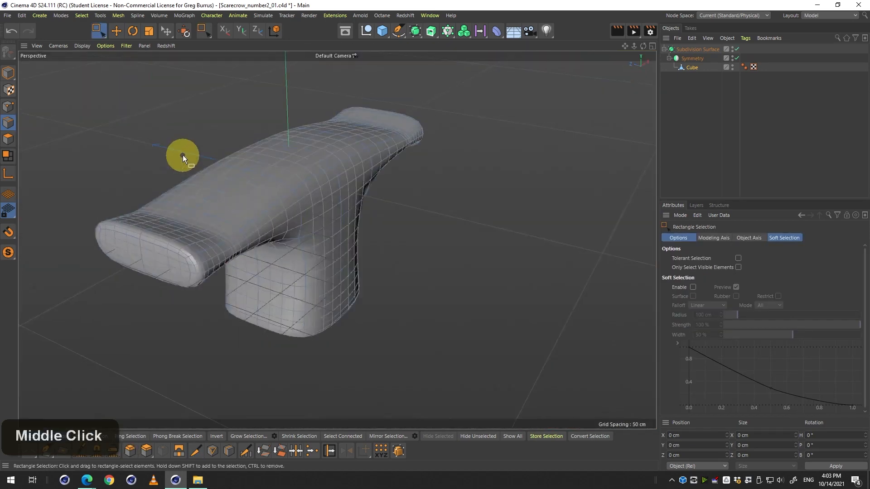
key(3)
drag(180, 156, 209, 170)
middle_click(265, 219)
middle_click(434, 304)
key(2)
drag(426, 271, 401, 275)
key(1)
drag(406, 275, 250, 252)
key(2)
drag(160, 251, 185, 252)
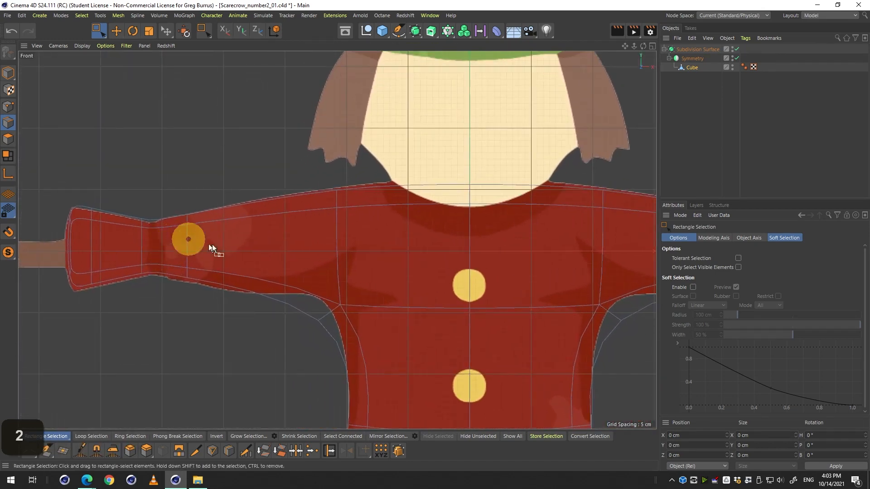
key(1)
drag(277, 262, 249, 243)
key(2)
key(q)
key(2)
key(1)
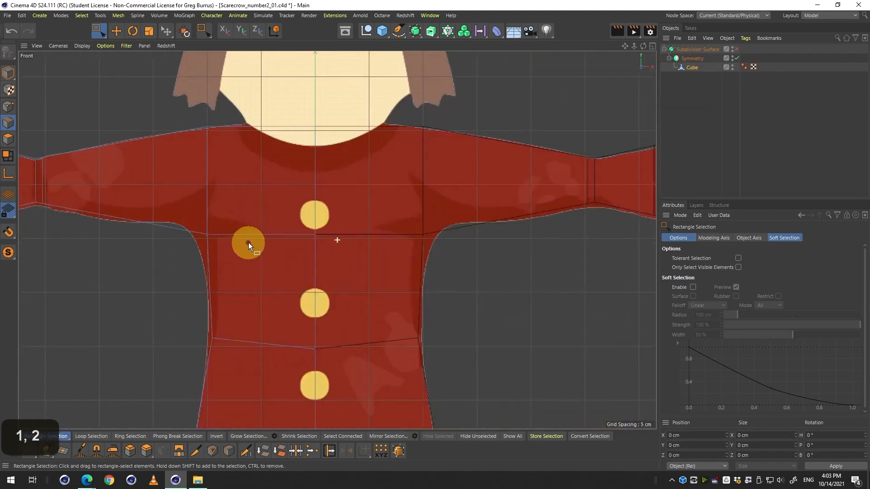
key(q)
key(2)
mouse_move(312, 258)
mouse_down()
mouse_move(322, 249)
mouse_move(301, 248)
mouse_up()
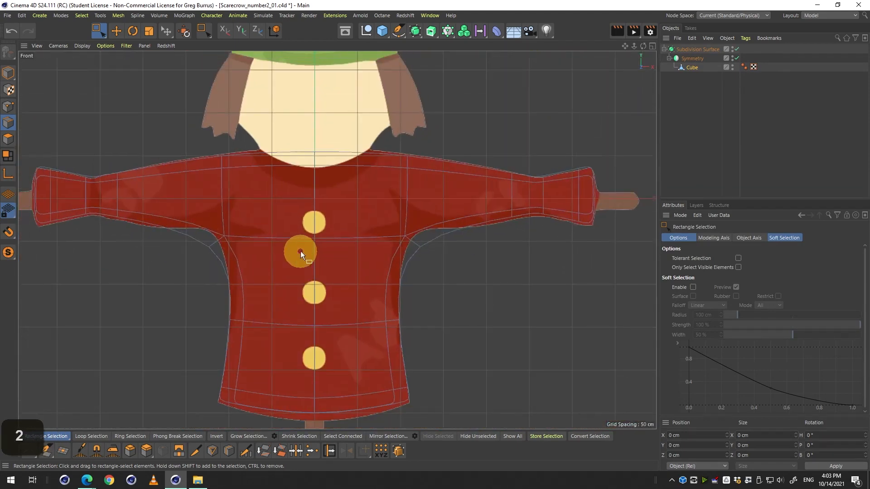
key(q)
key(2)
drag(227, 238, 270, 263)
key(q)
key(2)
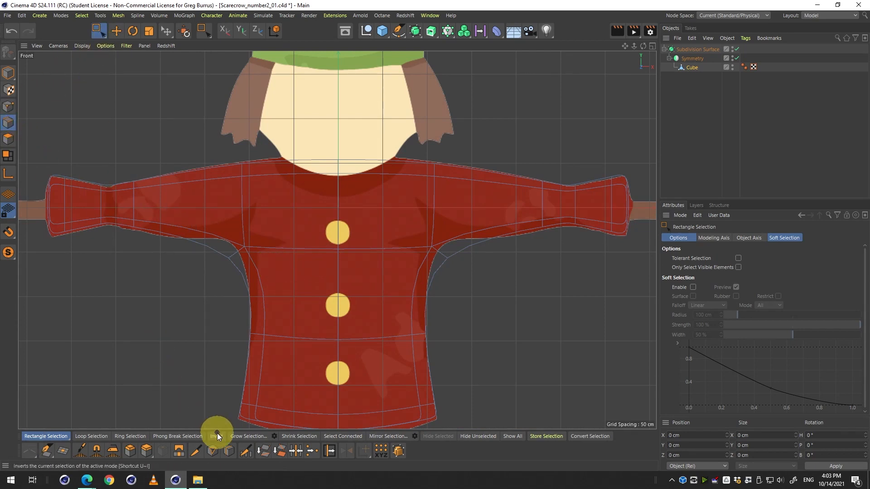
Add a horizontal loop cut around the torso just below the armpits with Loop/Path Cut.
click(228, 451)
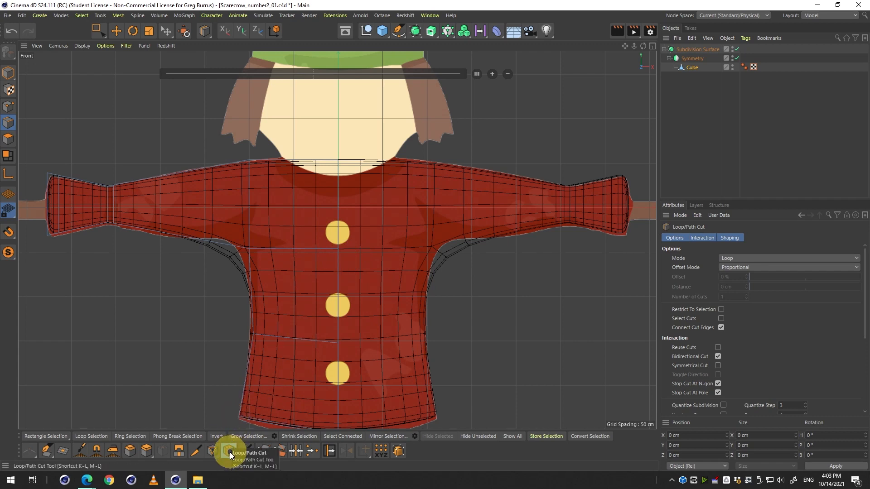
click(341, 256)
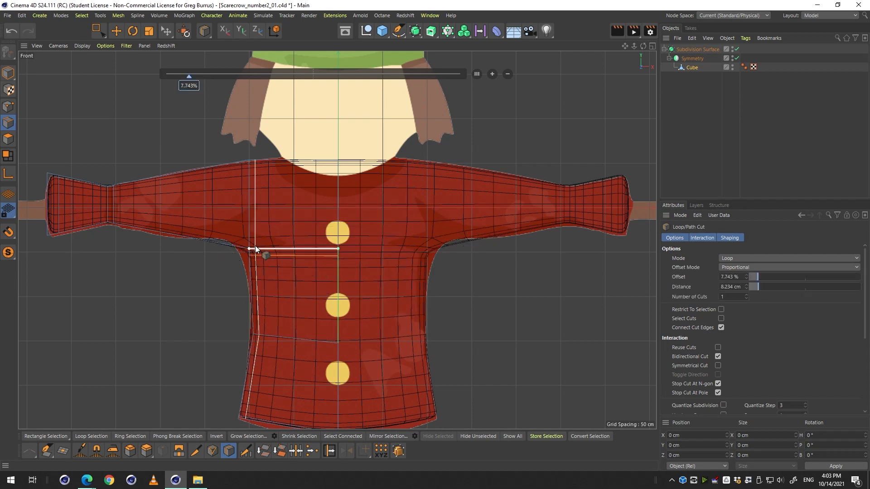
key(2)
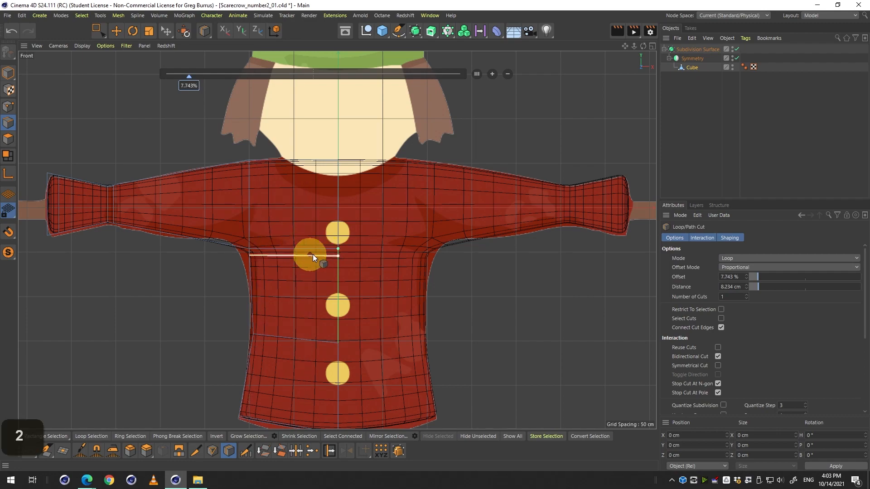
drag(313, 254, 335, 255)
key(q)
key(q)
Inspect the new torso loop in the perspective and front views with Subdivision Surface toggled, then switch to point mode.
middle_click(181, 224)
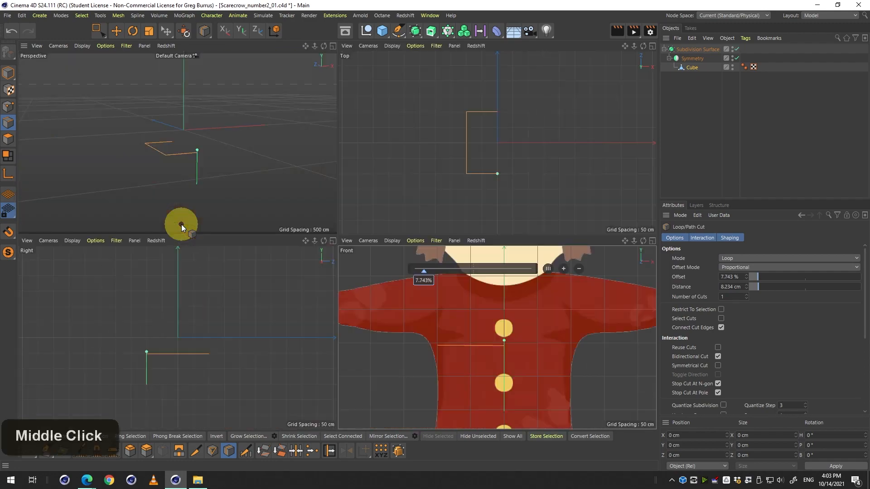
middle_click(175, 183)
key(3)
drag(295, 200, 318, 210)
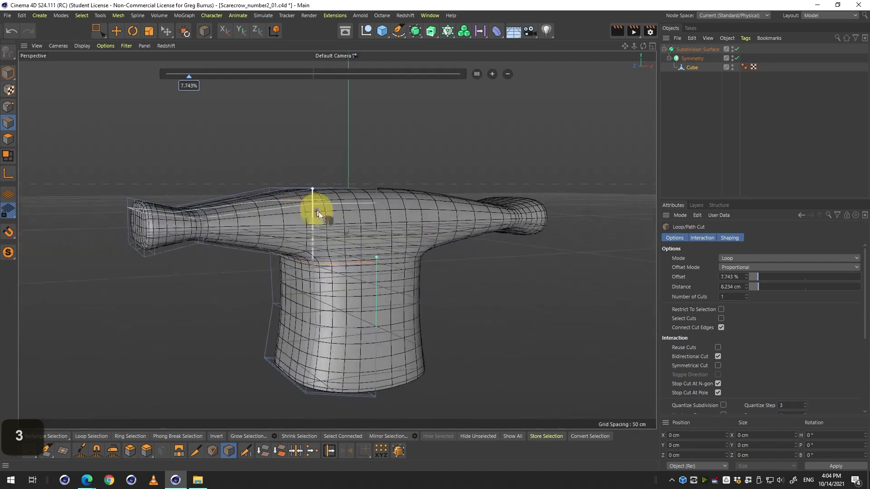
middle_click(397, 289)
middle_click(416, 310)
key(q)
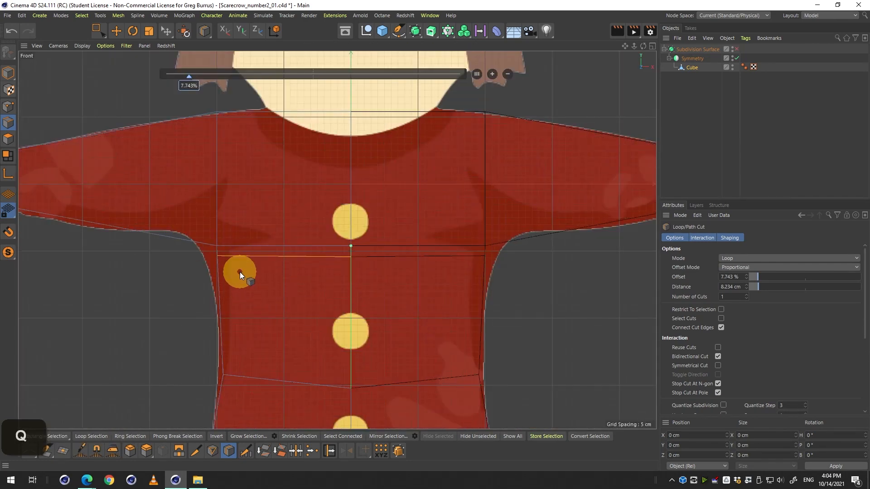
key(q)
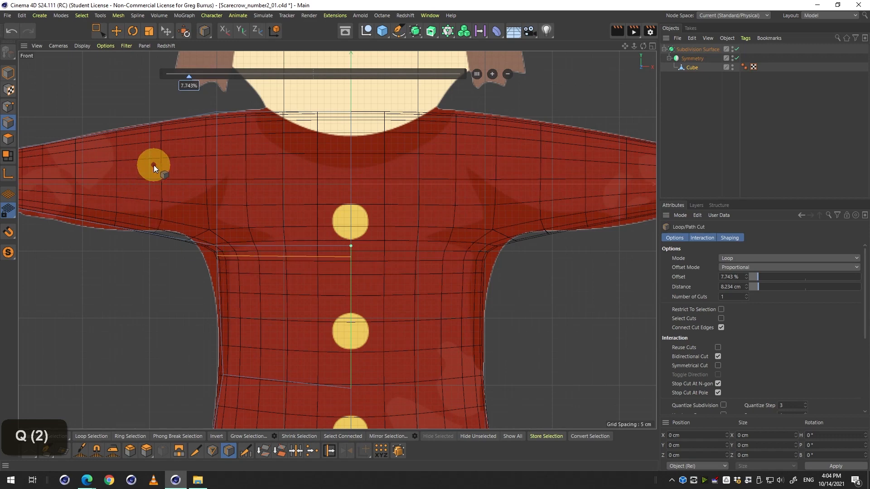
click(8, 107)
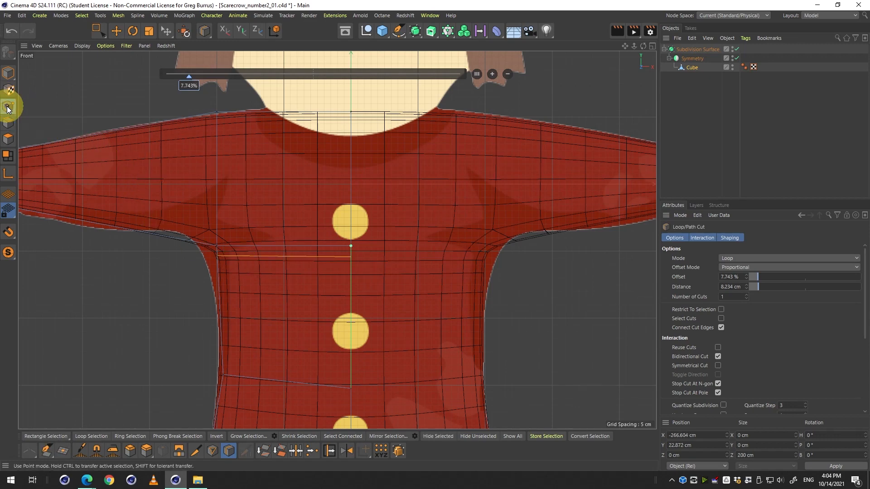
Switch to Rectangle Selection, select the armpit point of the new torso loop and nudge it slightly inward.
click(96, 31)
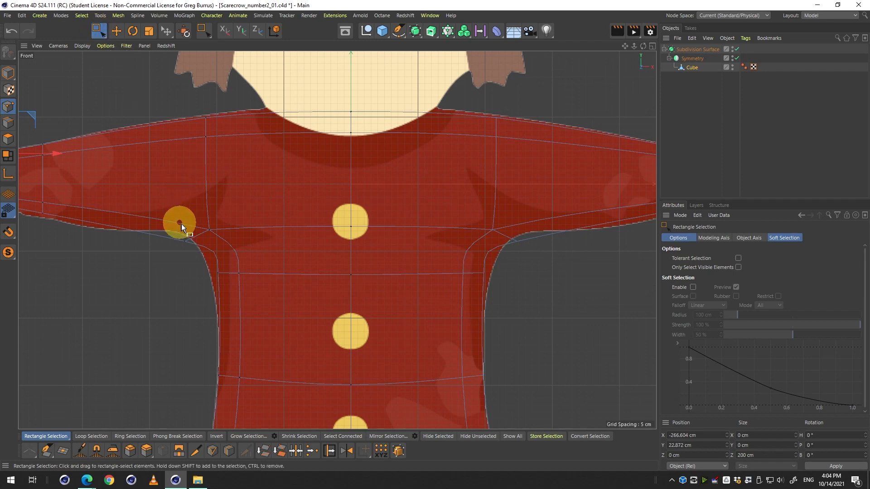
key(q)
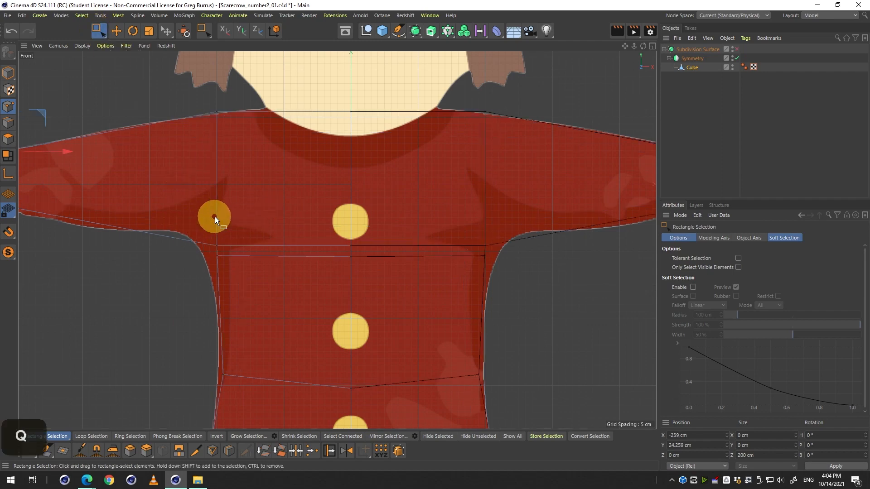
drag(179, 222, 280, 289)
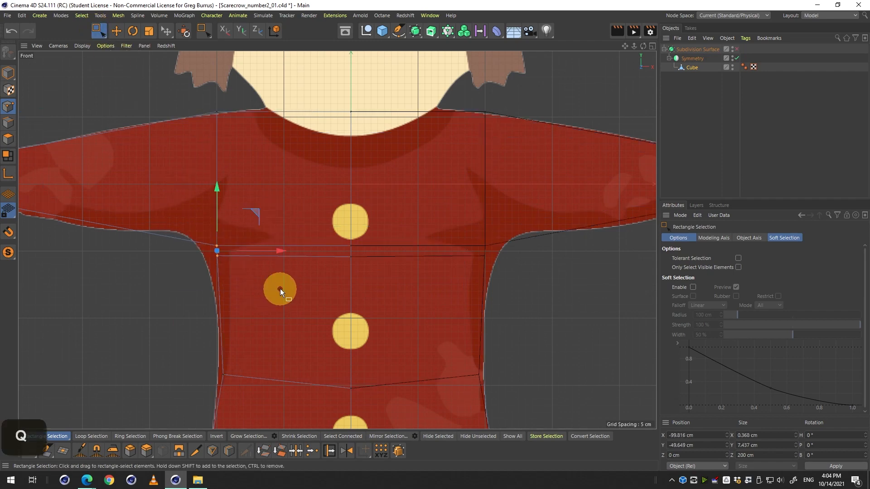
drag(198, 220, 291, 292)
key(q)
key(q)
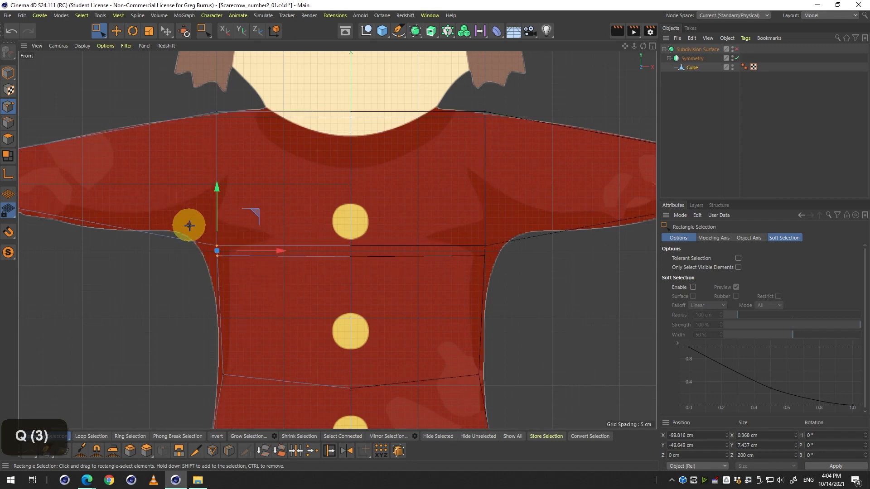
drag(186, 223, 275, 295)
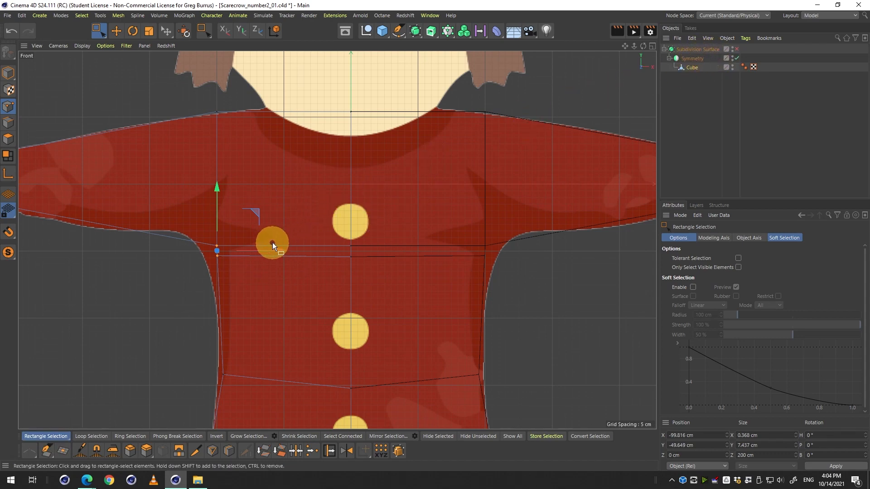
key(q)
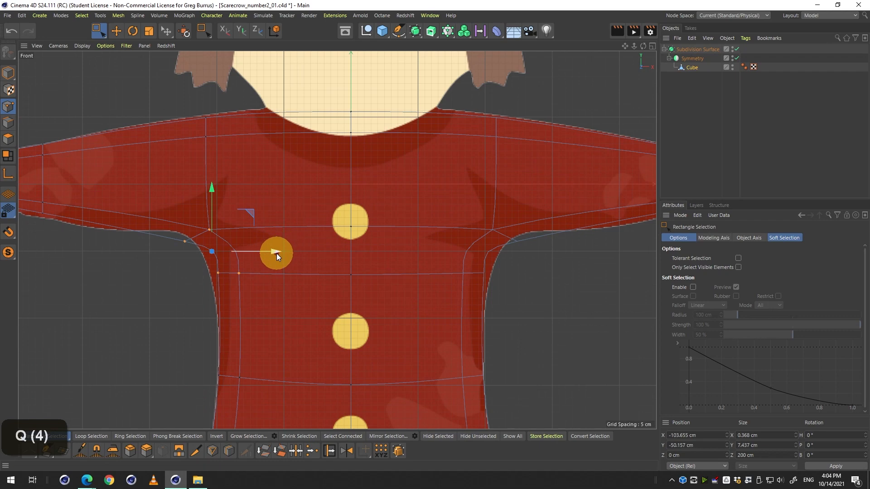
drag(277, 254, 264, 255)
key(q)
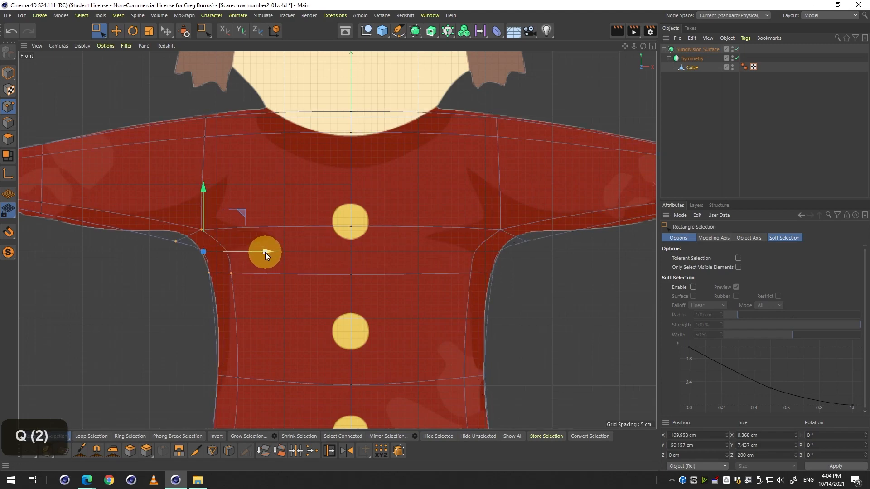
Raise the armpit point slightly to smooth the underarm curve, comparing with Subdivision Surface on and off.
key(q)
drag(265, 252, 322, 259)
key(q)
key(q)
key(q)
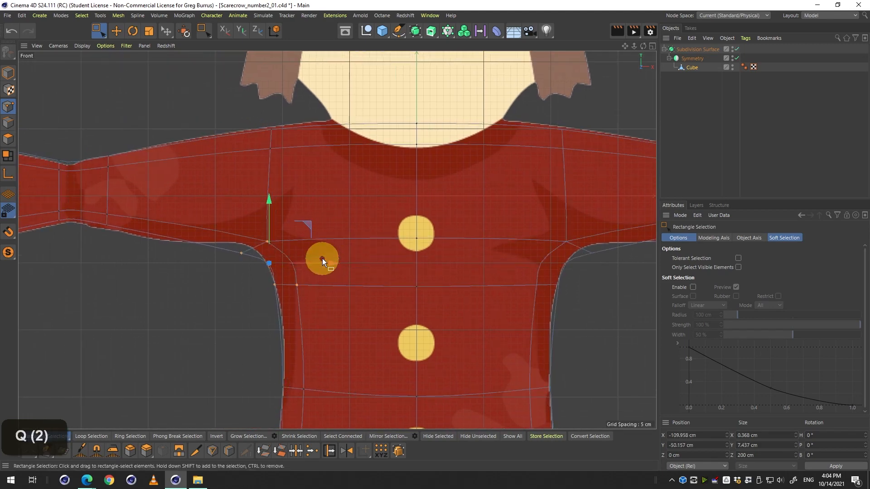
key(q)
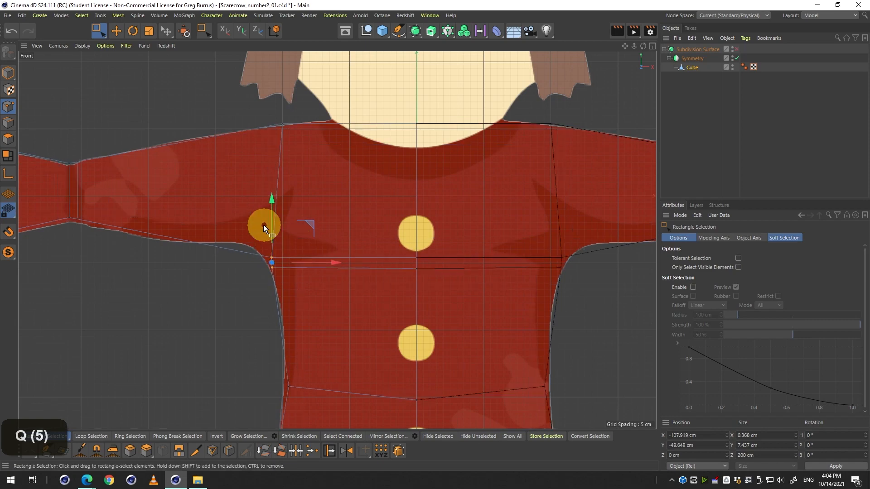
drag(214, 225, 360, 253)
key(2)
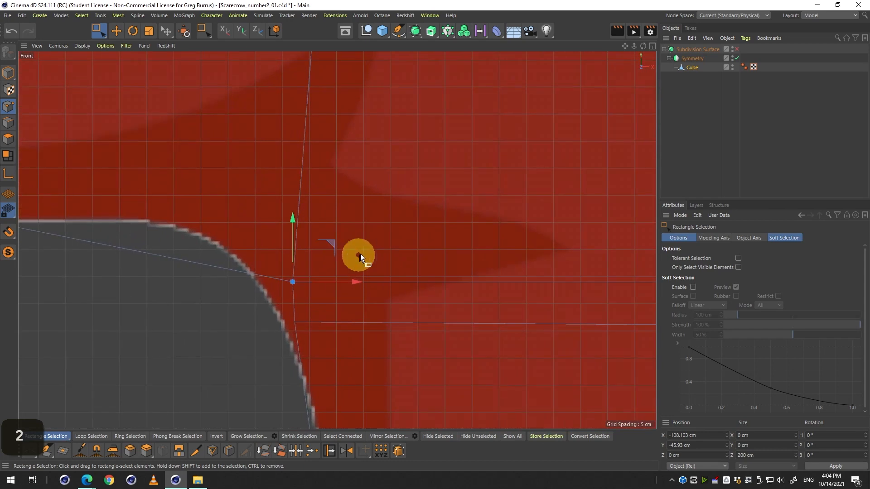
key(q)
key(q)
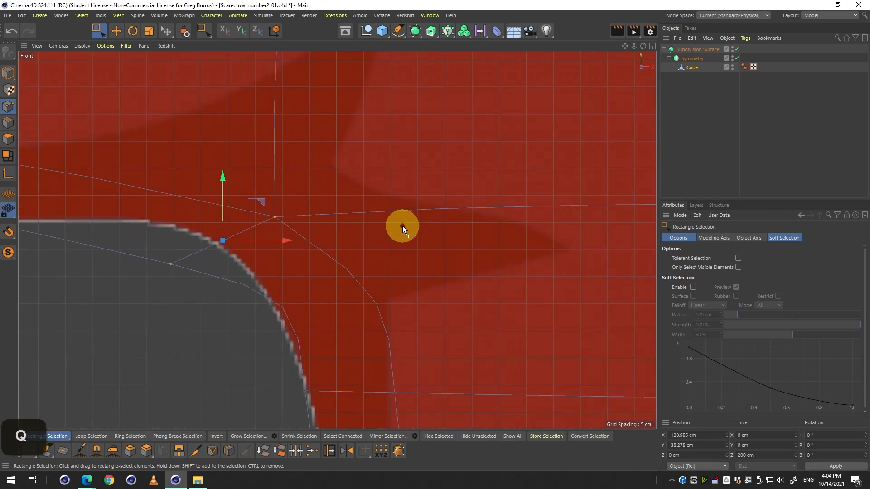
drag(255, 243, 286, 274)
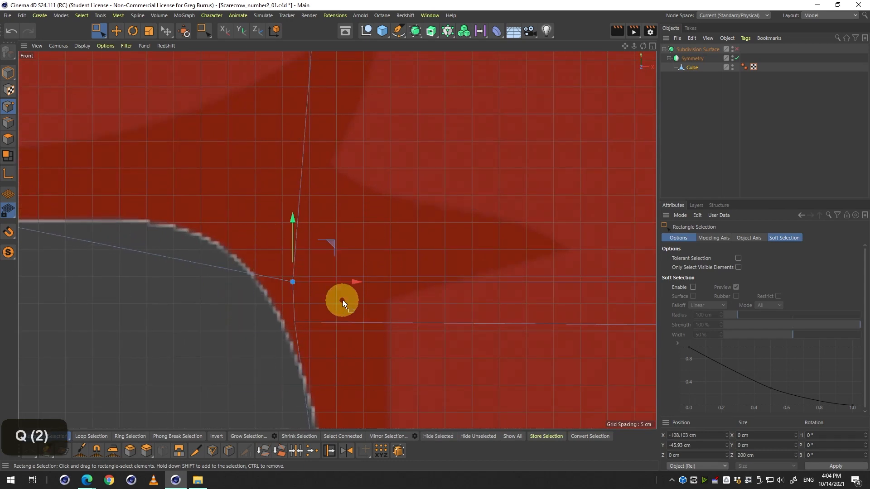
key(q)
key(2)
drag(342, 300, 258, 271)
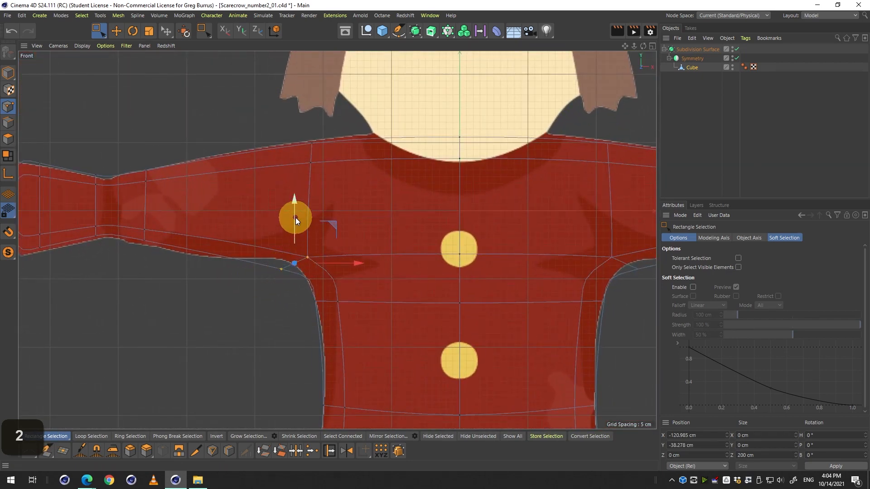
drag(295, 210, 299, 194)
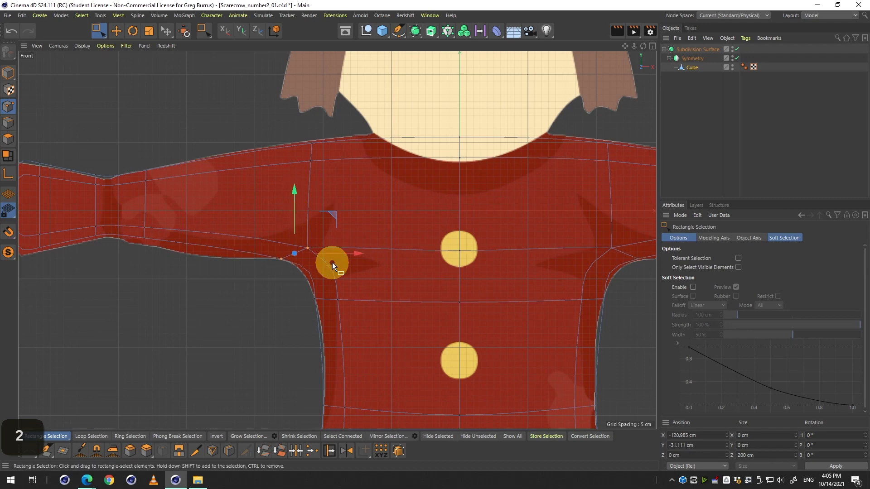
key(q)
Select the torso loop's center front point and move it up about 10 cm, checking with Subdivision Surface toggled.
drag(320, 235, 385, 248)
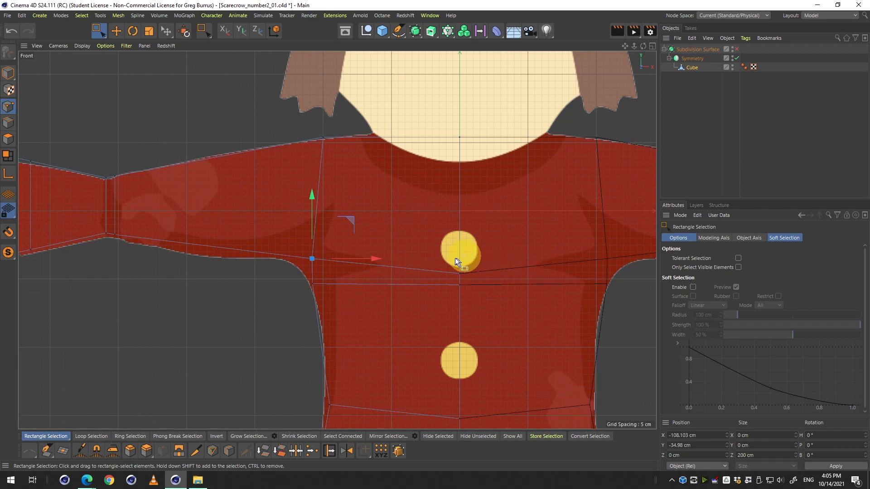
drag(417, 237, 482, 277)
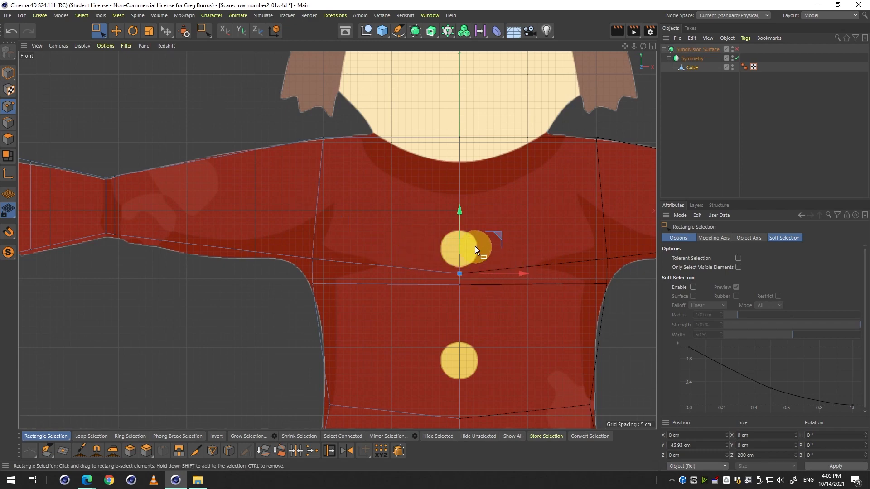
drag(463, 217, 461, 198)
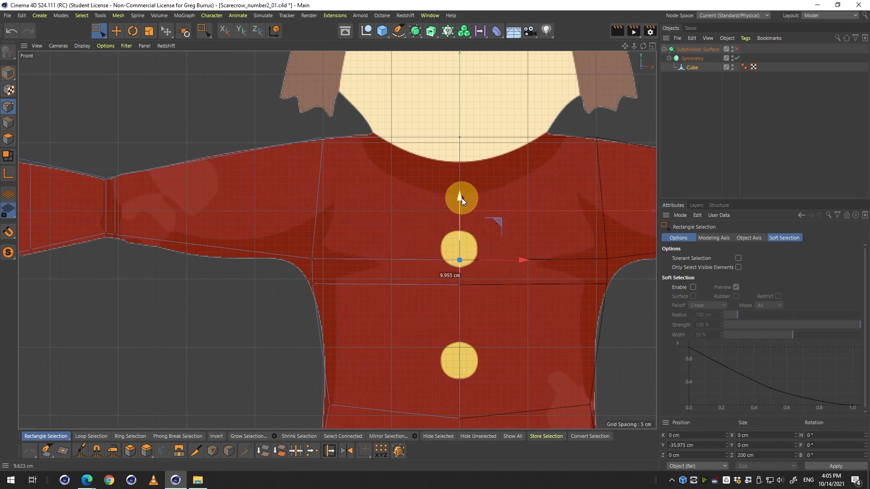
key(q)
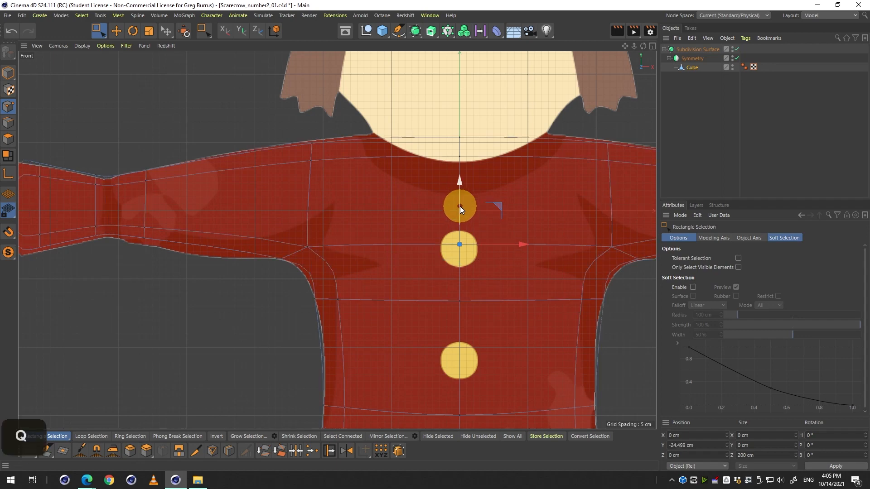
key(2)
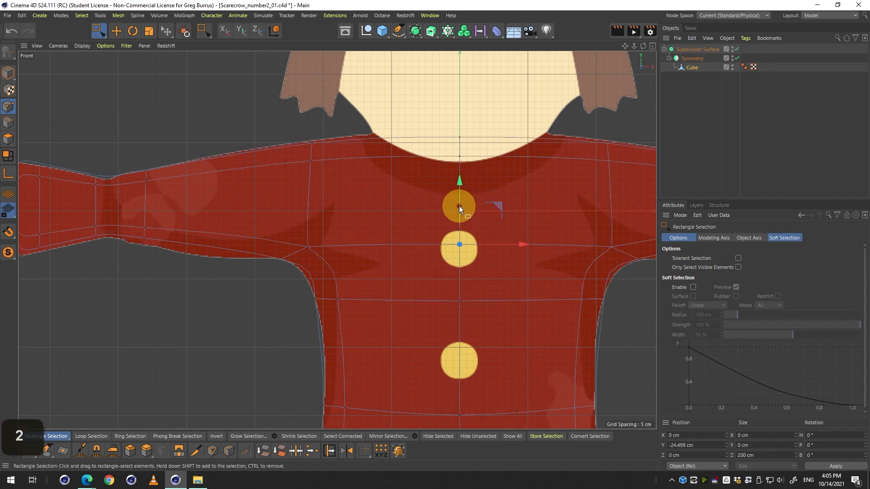
drag(459, 207, 457, 208)
key(q)
key(q)
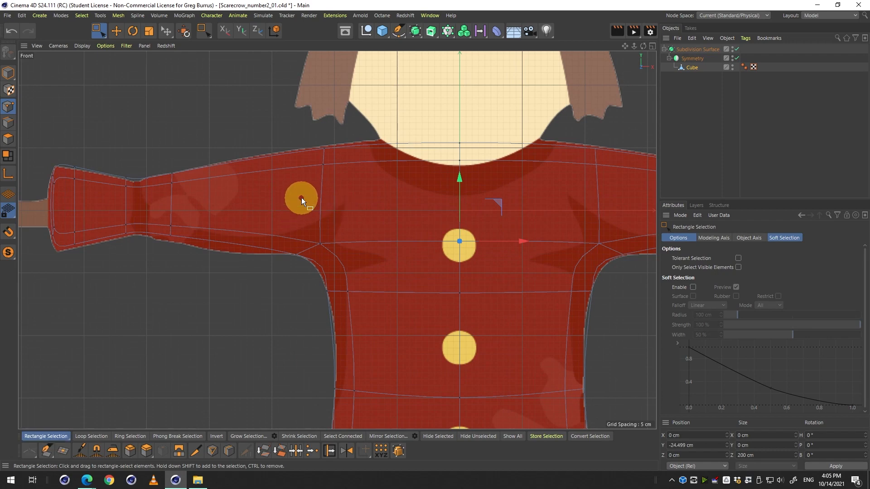
key(q)
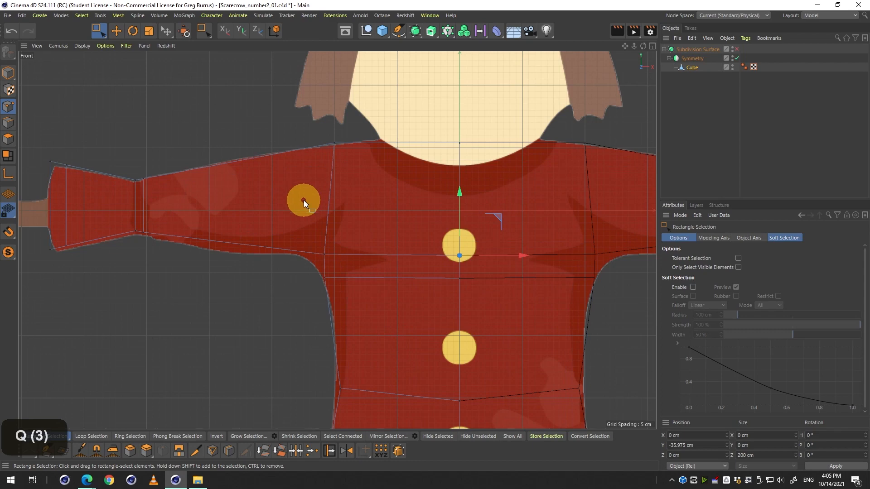
key(q)
Inspect the body in the perspective and side views, switching the side view between Left and Right cameras.
middle_click(303, 200)
middle_click(260, 145)
key(3)
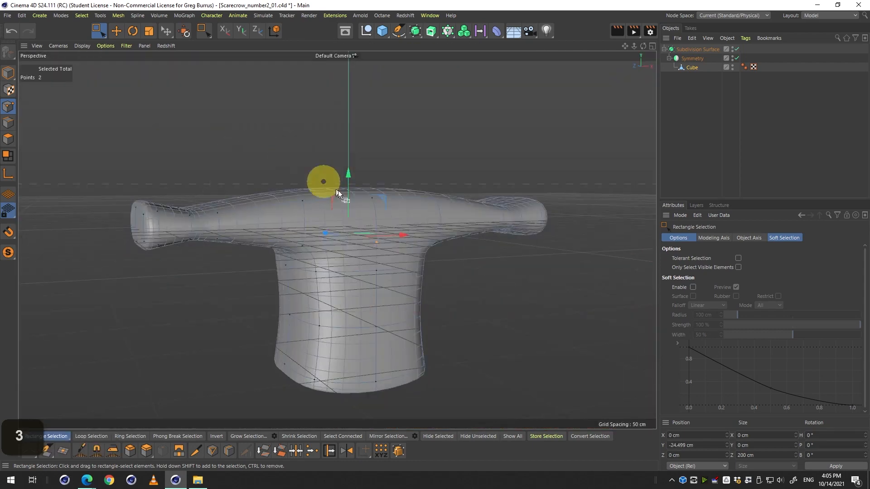
drag(326, 185, 486, 299)
key(ctrl+r)
key(3)
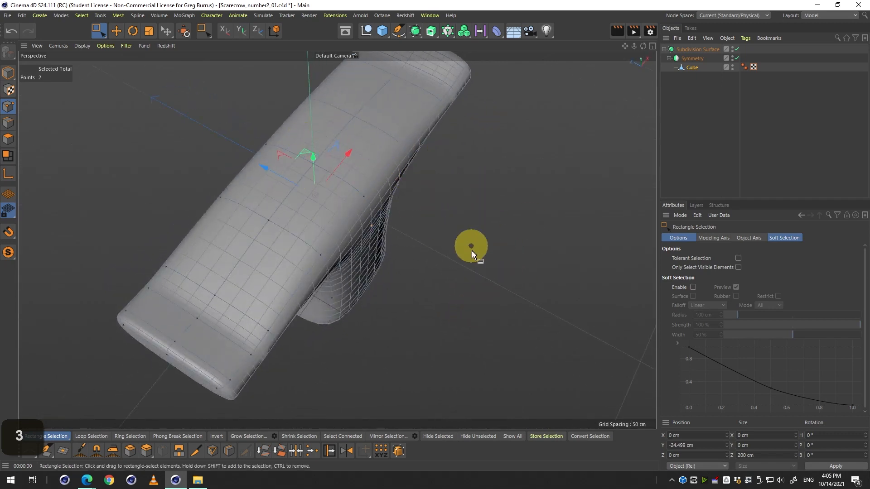
key(3)
drag(470, 249, 397, 224)
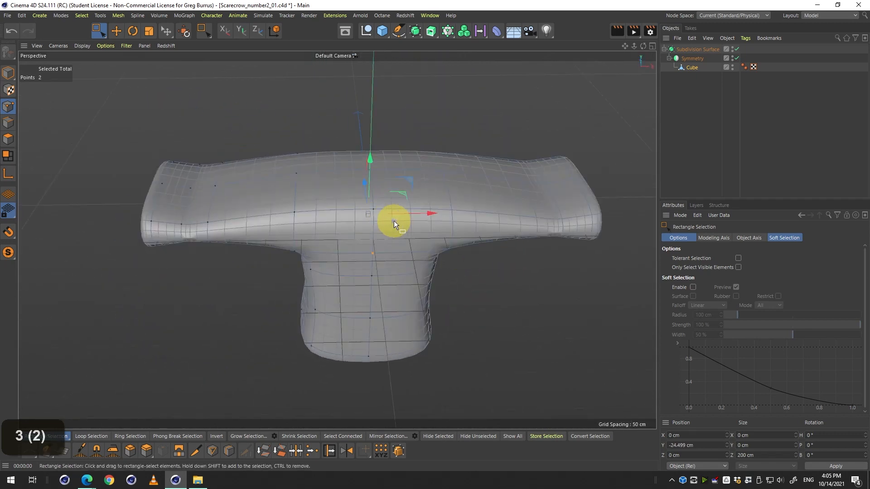
middle_click(392, 224)
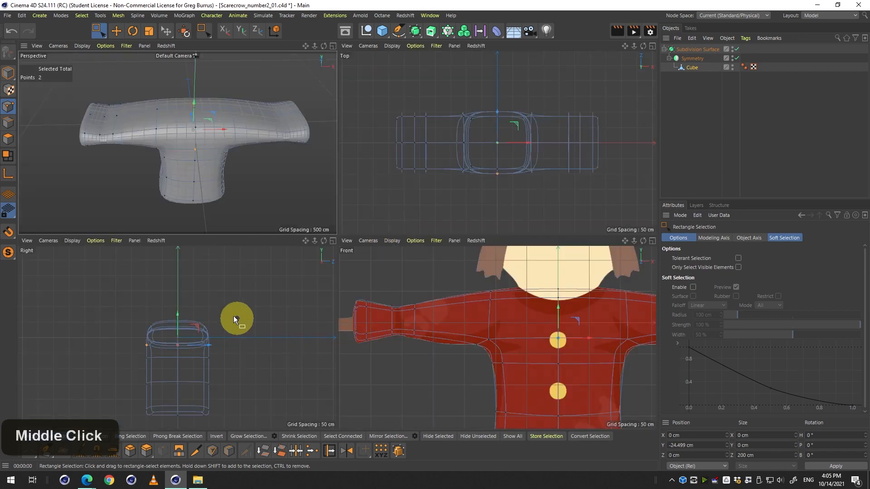
middle_click(194, 343)
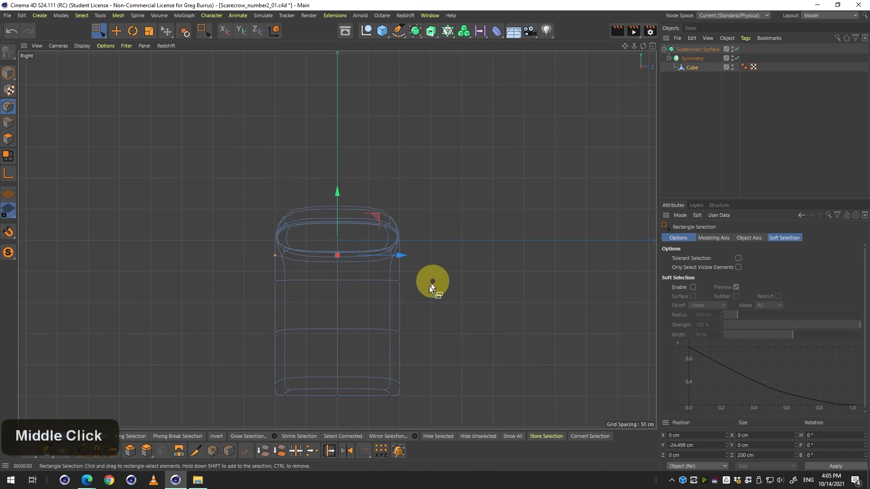
middle_click(271, 256)
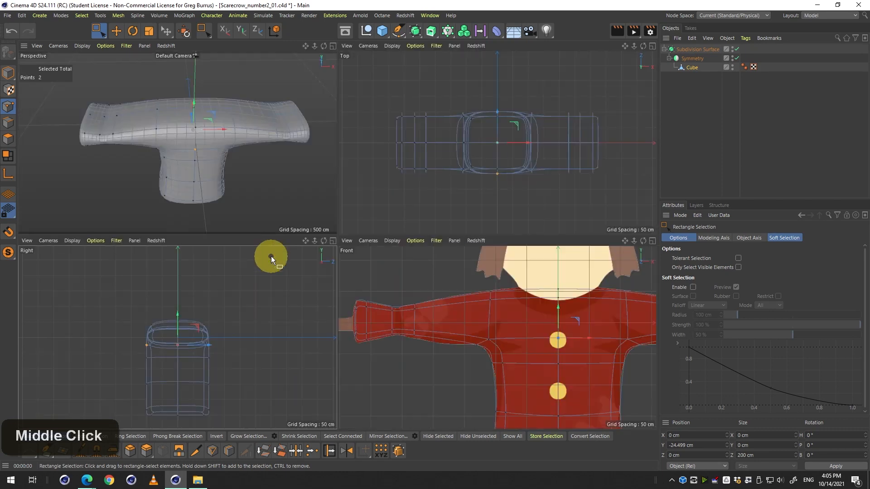
click(54, 243)
click(74, 315)
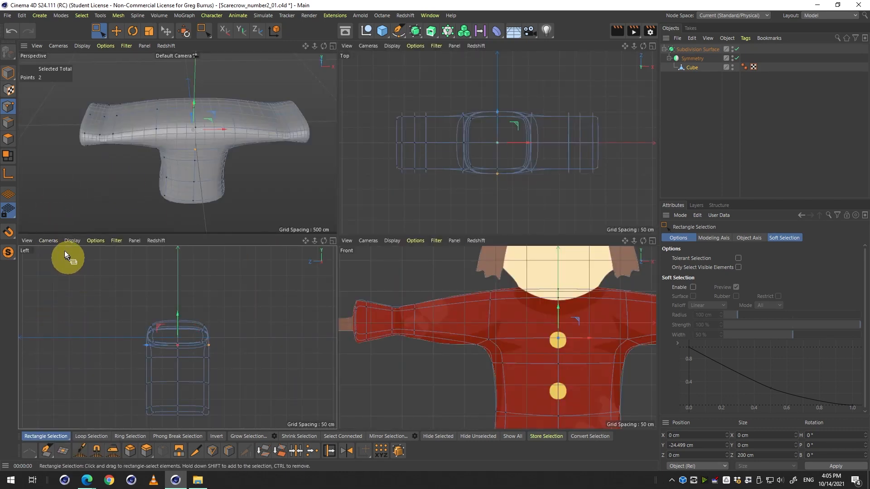
click(54, 242)
click(63, 325)
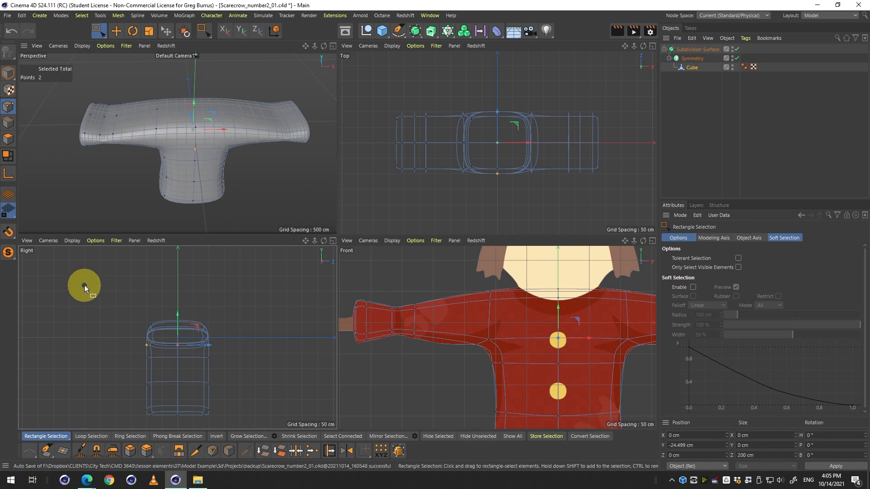
Select all of the body's points in the side view.
drag(76, 282, 252, 430)
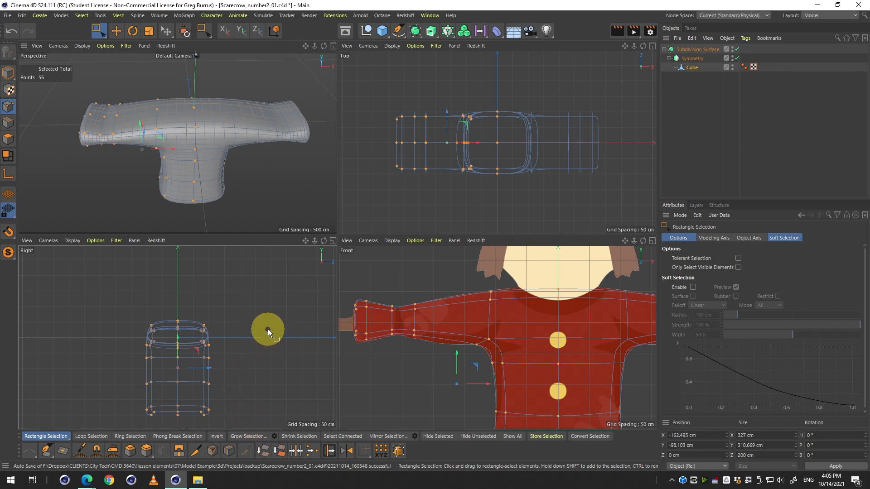
drag(61, 261, 284, 440)
middle_click(248, 359)
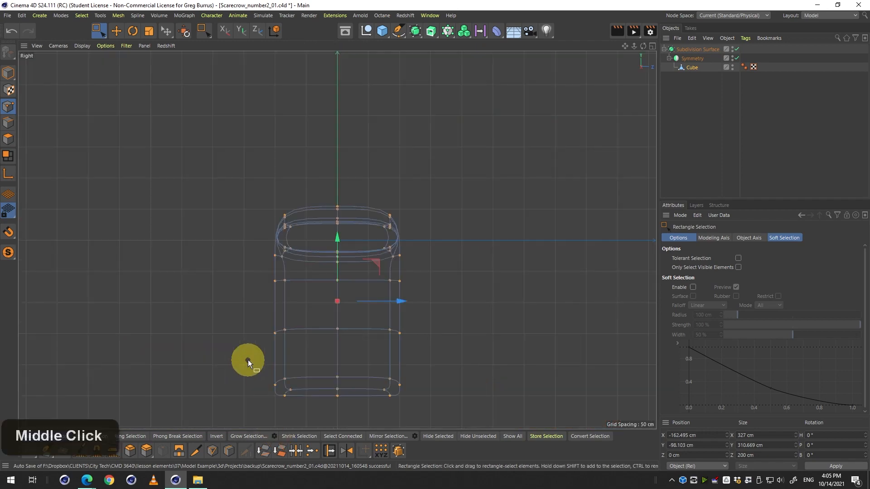
middle_click(257, 325)
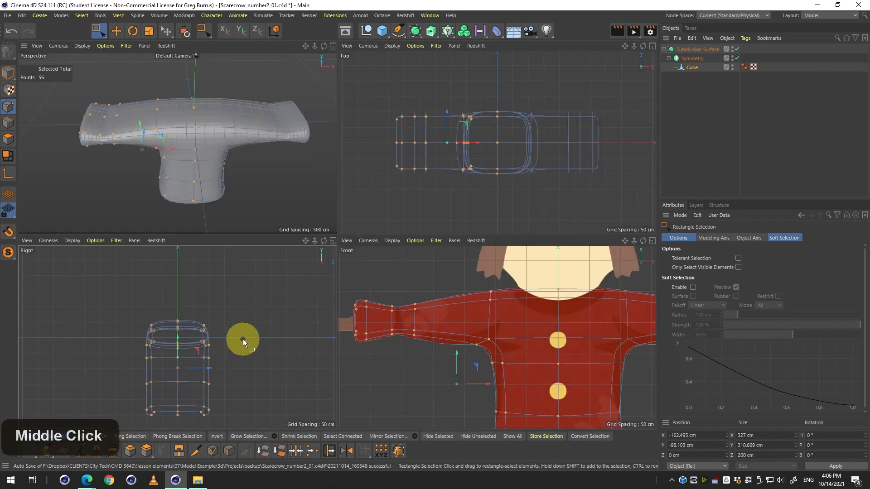
key(ctrl+a)
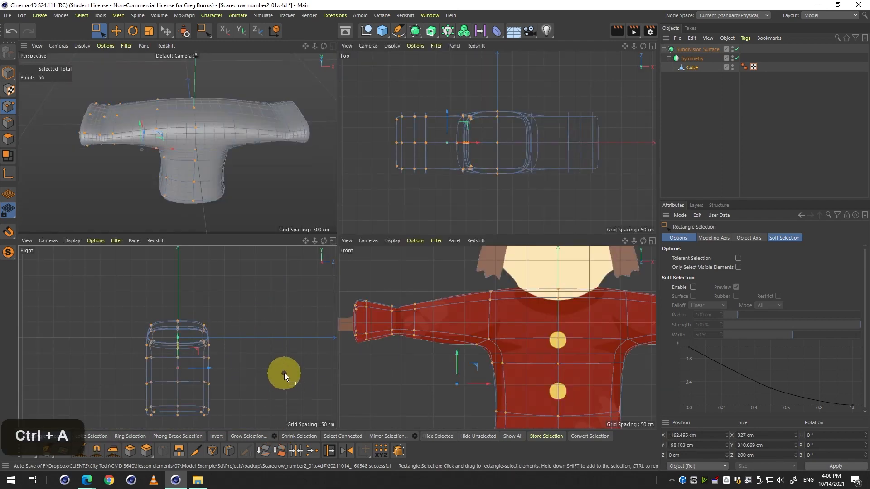
Rename the cube object to shirt and save the file.
click(697, 67)
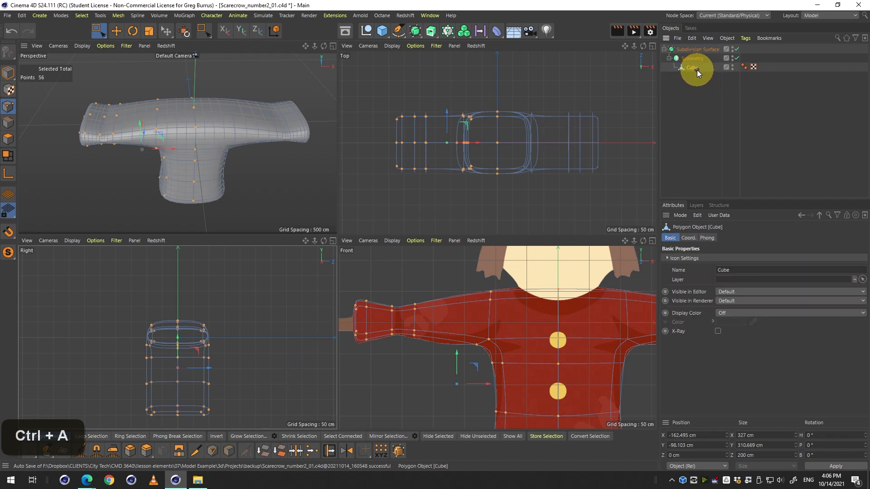
key(ctrl+s)
double_click(696, 68)
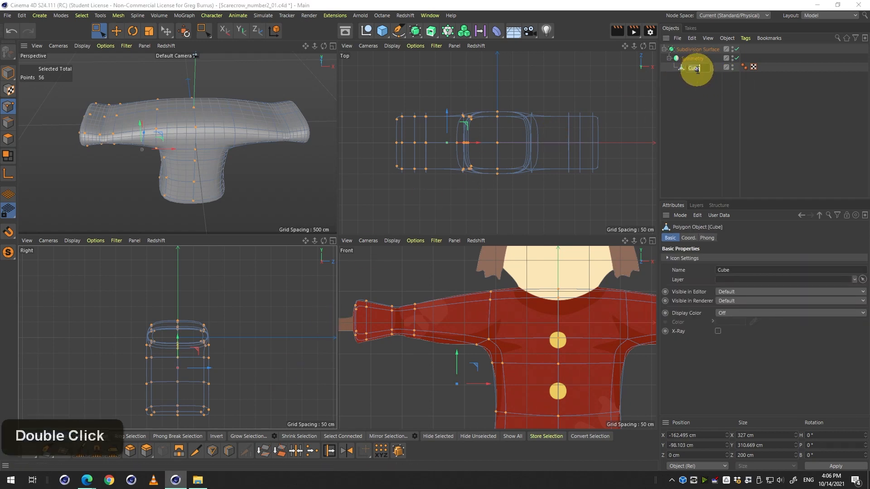
text(shirt)
key(Return)
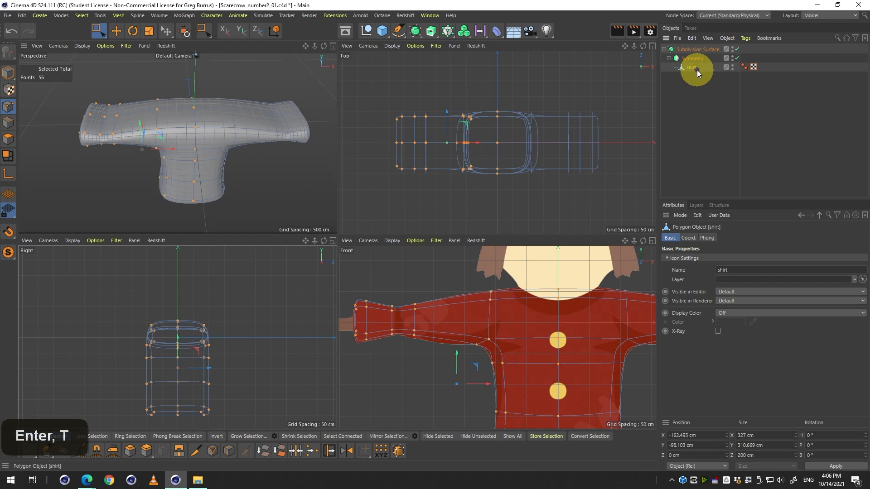
key(ctrl+s)
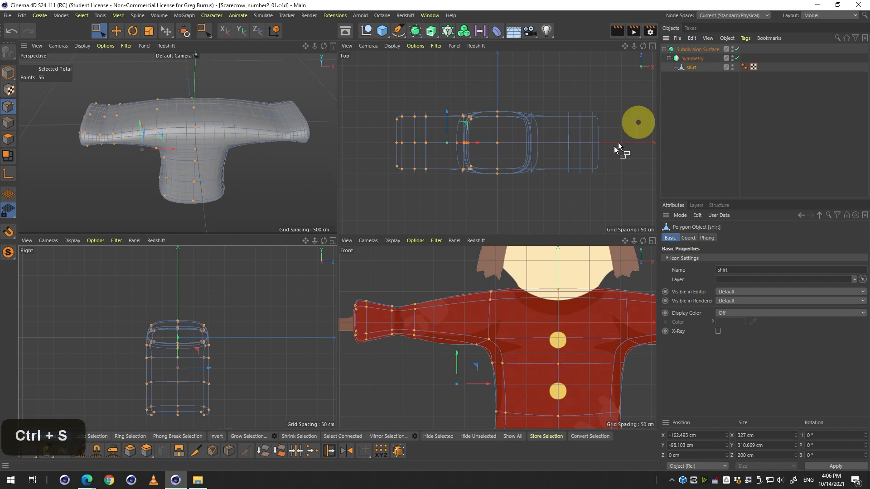
Scale all body points in depth to about 77 cm with the Scale tool in the side view.
click(148, 31)
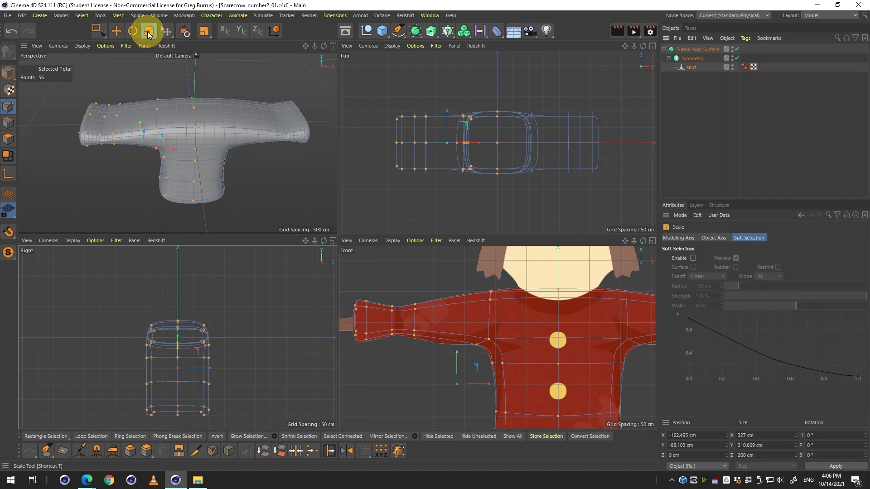
drag(214, 372, 192, 370)
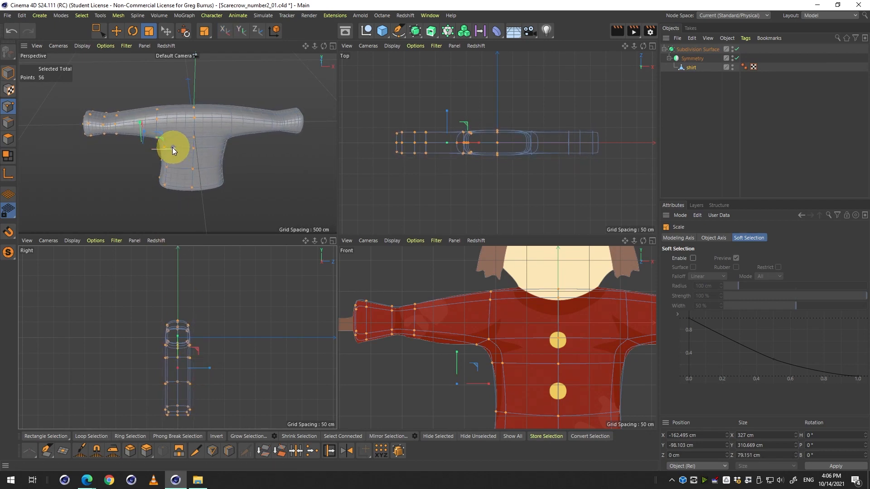
drag(172, 148, 290, 125)
drag(180, 292, 227, 352)
key(ctrl+z)
key(3)
drag(217, 181, 167, 135)
key(3)
key(2)
key(2)
key(2)
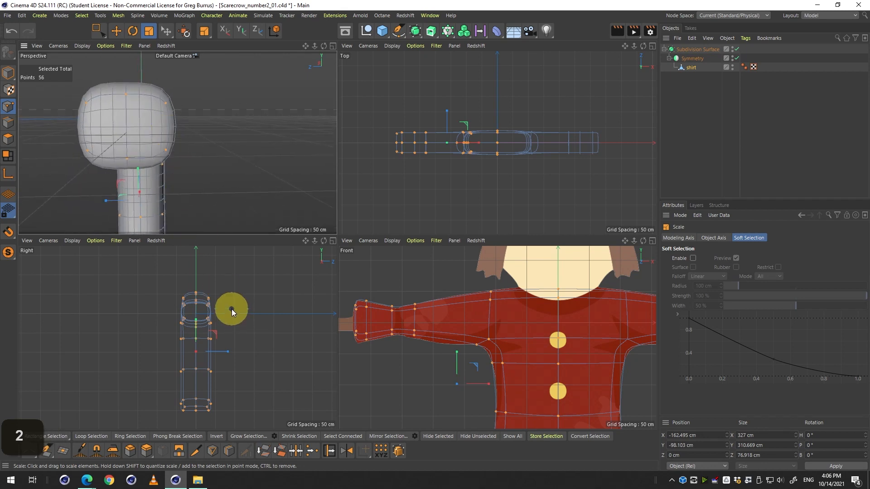
mouse_move(229, 353)
mouse_down()
mouse_move(296, 352)
mouse_move(239, 353)
mouse_up()
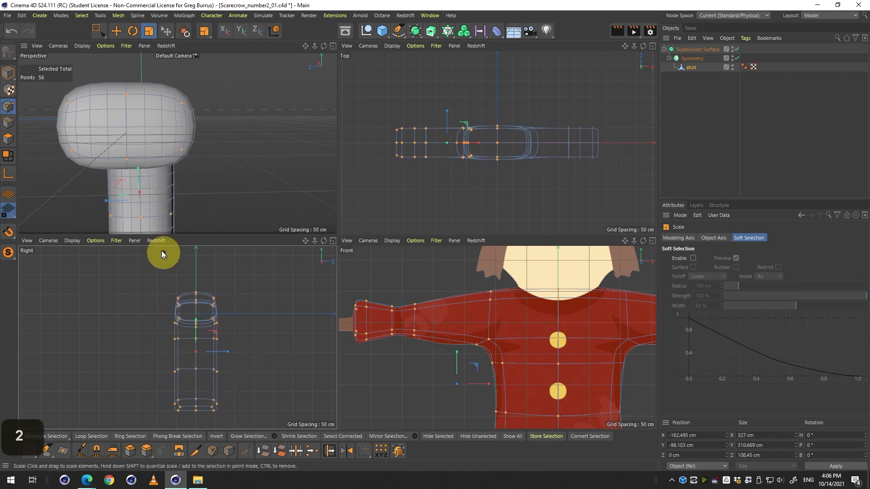
key(ctrl+z)
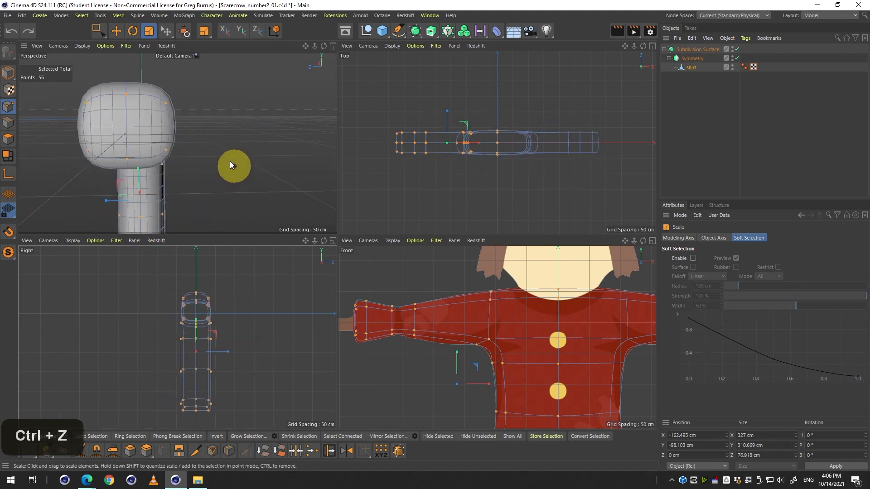
key(3)
drag(233, 139, 194, 162)
key(2)
key(1)
drag(260, 158, 188, 160)
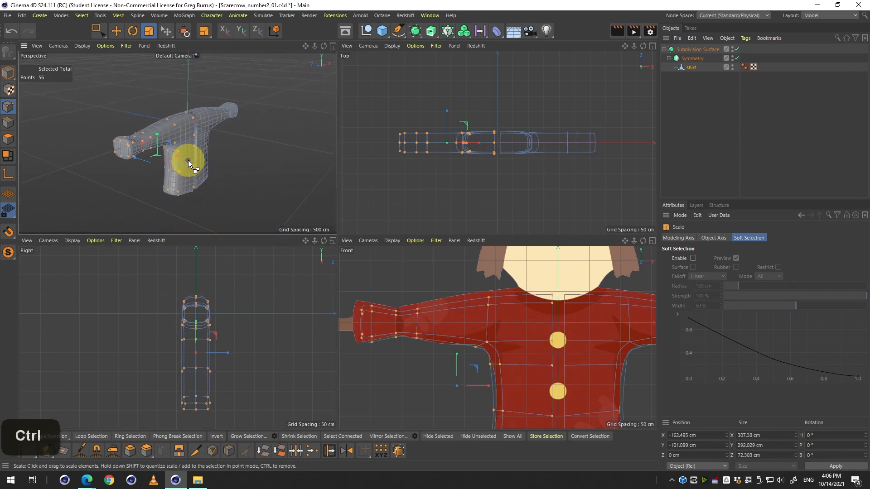
key(ctrl+z)
key(2)
key(3)
drag(247, 154, 199, 164)
key(1)
drag(312, 197, 300, 202)
key(ctrl+z)
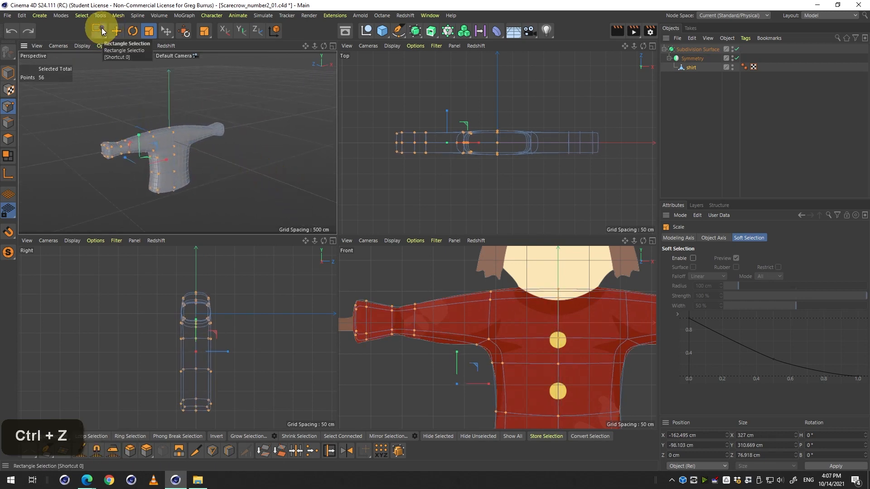
Deselect all points and inspect the shirt in the maximized front and perspective views.
click(101, 29)
click(297, 121)
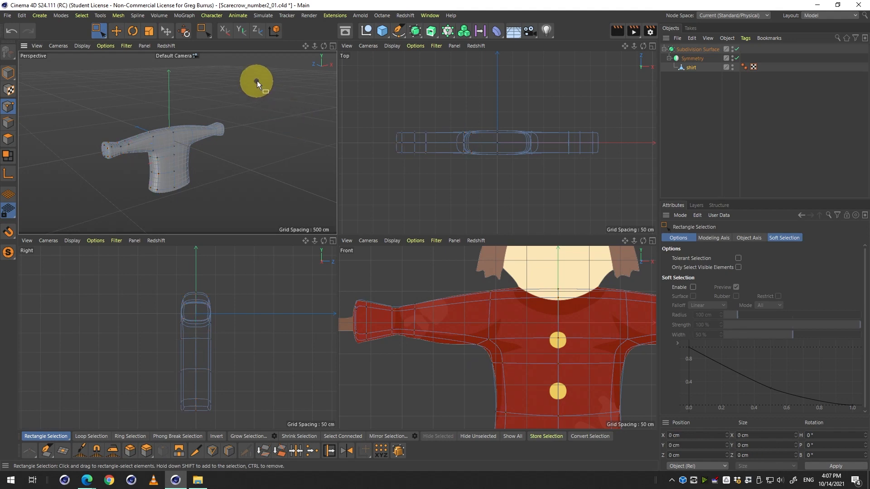
click(436, 325)
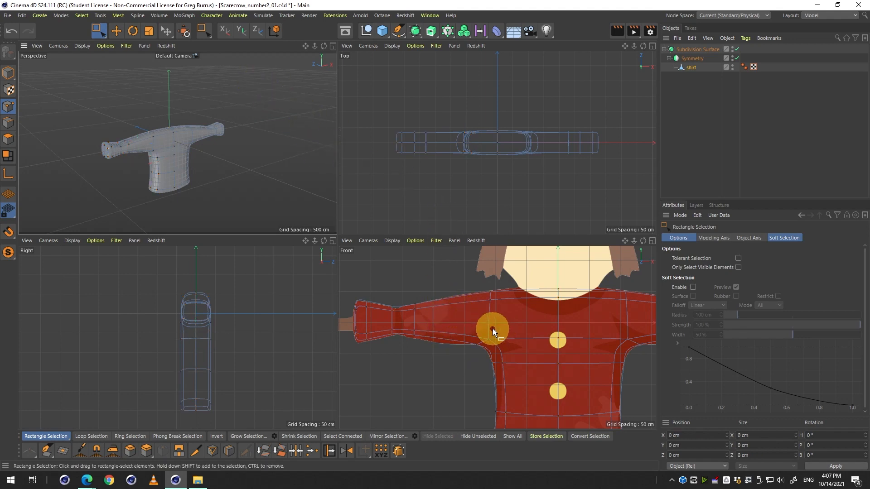
key(2)
mouse_move(467, 321)
mouse_down()
mouse_move(466, 333)
mouse_move(463, 320)
mouse_up()
key(1)
middle_click(444, 313)
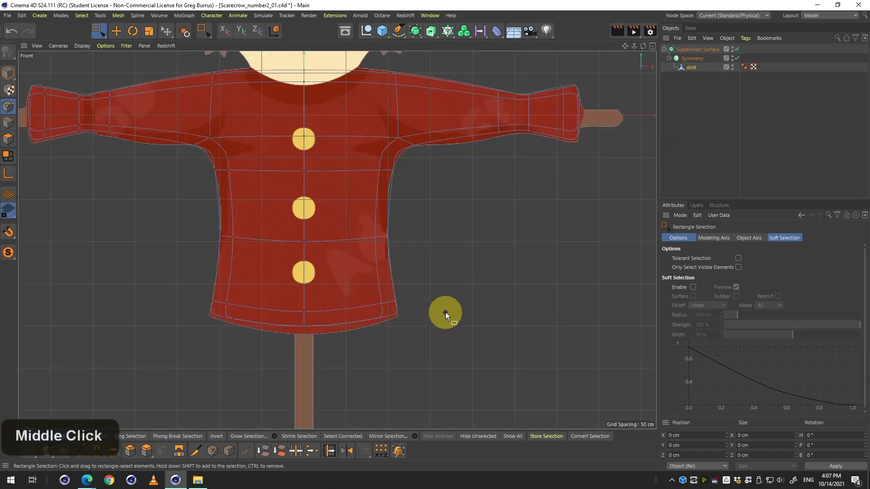
key(2)
drag(305, 210, 373, 248)
key(1)
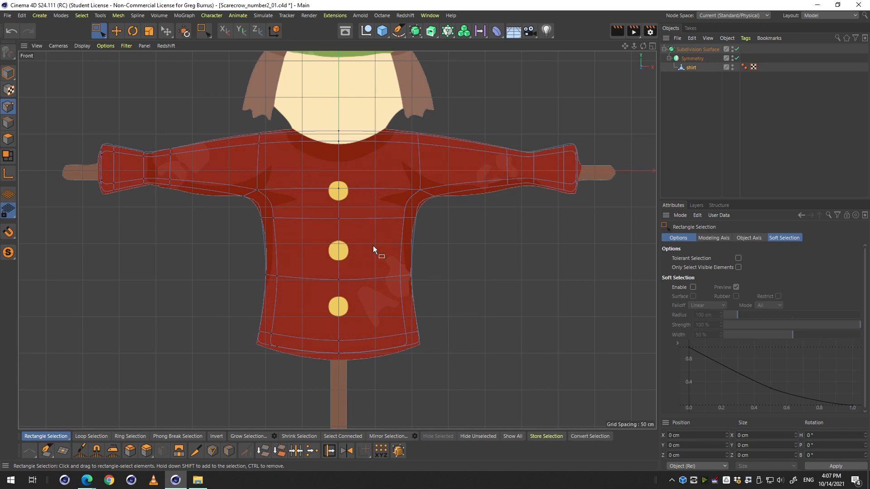
middle_click(374, 246)
middle_click(177, 162)
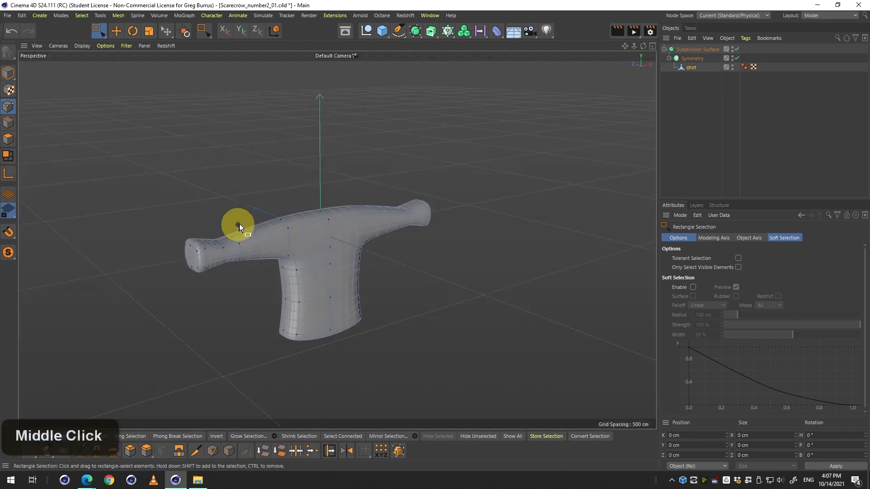
Try to extrude the two sleeve-end polygons outward with the Extrude tool.
click(11, 138)
key(3)
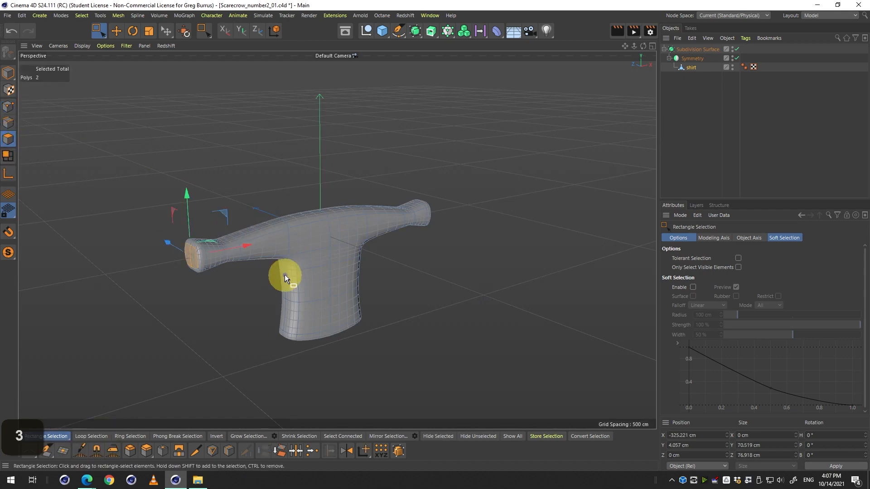
drag(284, 274, 303, 278)
key(q)
key(3)
drag(204, 234, 263, 247)
key(2)
key(3)
drag(258, 252, 220, 269)
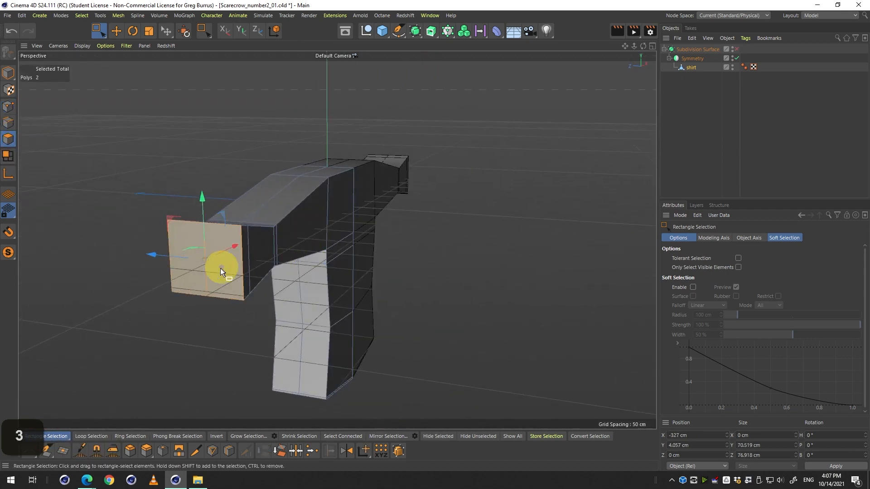
click(146, 451)
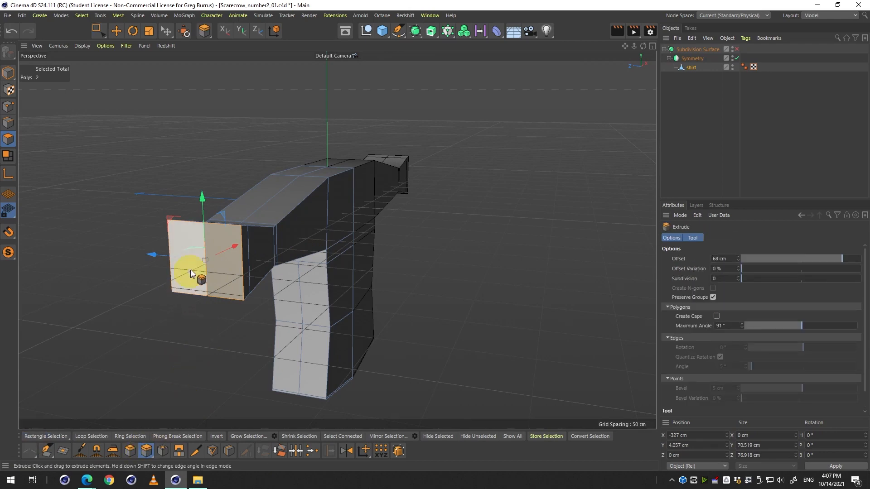
drag(194, 276, 449, 247)
key(ctrl+z)
key(ctrl+z)
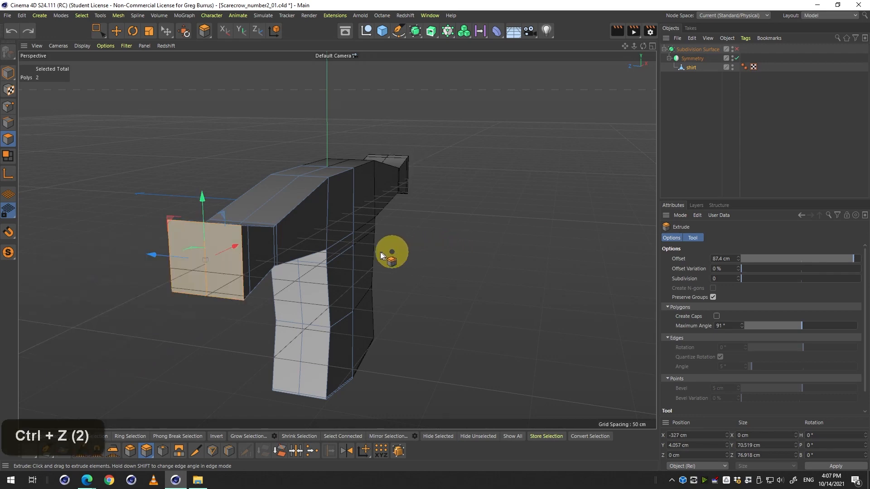
Try to extrude the torso points in point mode in the front view.
key(3)
drag(293, 274, 274, 291)
key(1)
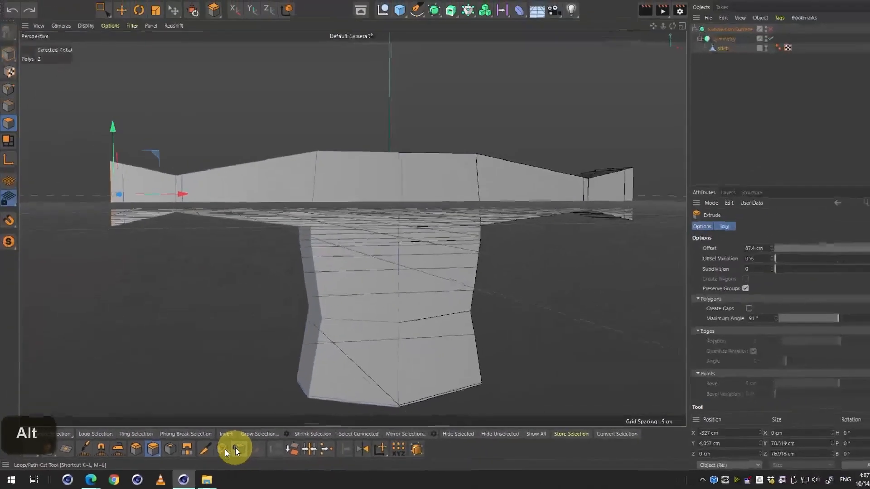
middle_click(453, 129)
middle_click(464, 348)
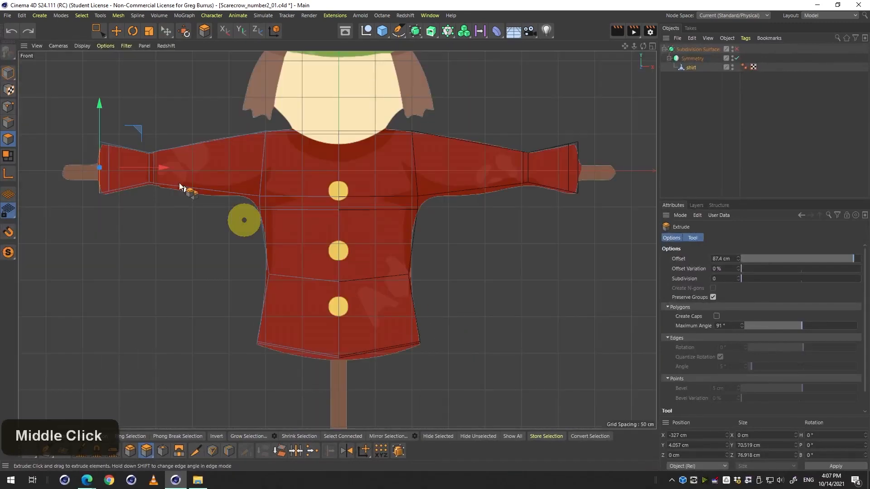
click(4, 106)
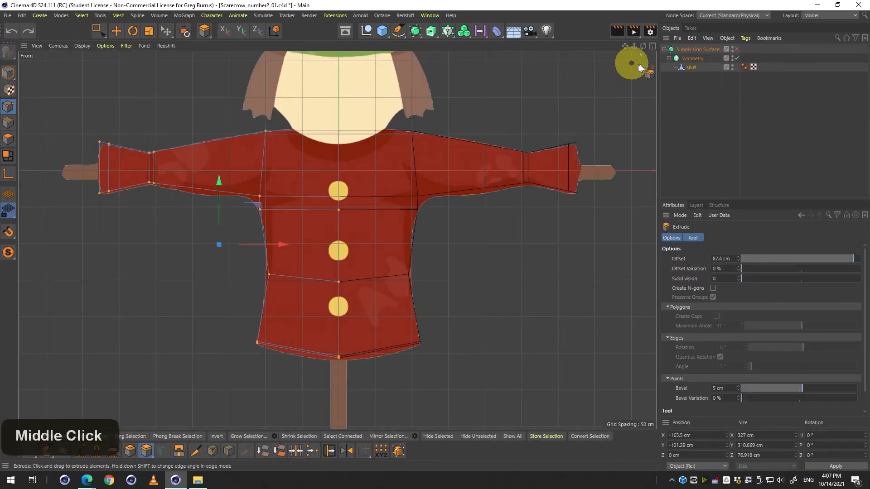
click(689, 67)
drag(203, 273, 297, 299)
key(ctrl+z)
Select the torso's side waist point in the front view with Rectangle Selection.
key(space)
drag(195, 251, 291, 282)
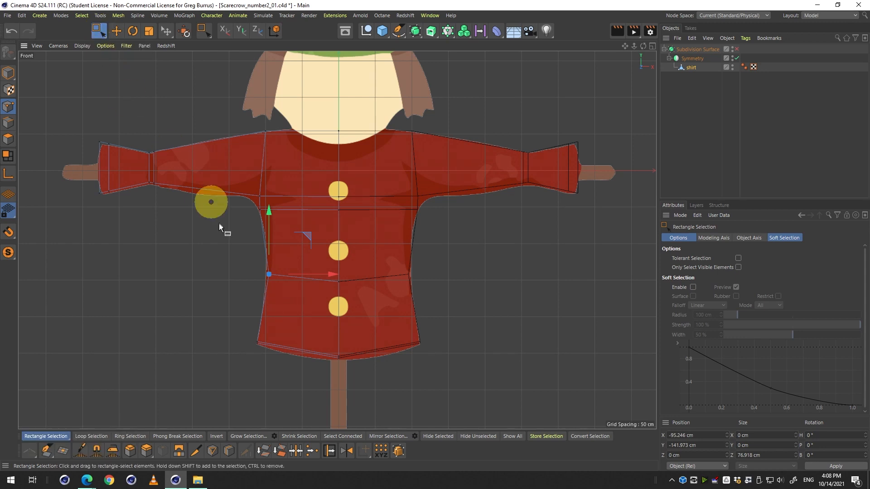
drag(222, 252, 298, 299)
middle_click(270, 246)
middle_click(193, 157)
key(3)
key(ctrl+z)
Switch to Live Selection and select the torso's waist points in the perspective view.
click(93, 32)
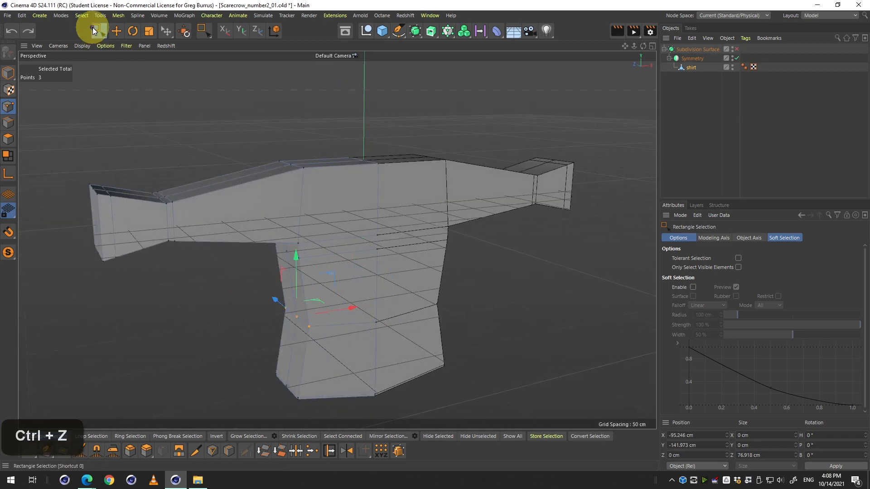
drag(94, 32, 128, 45)
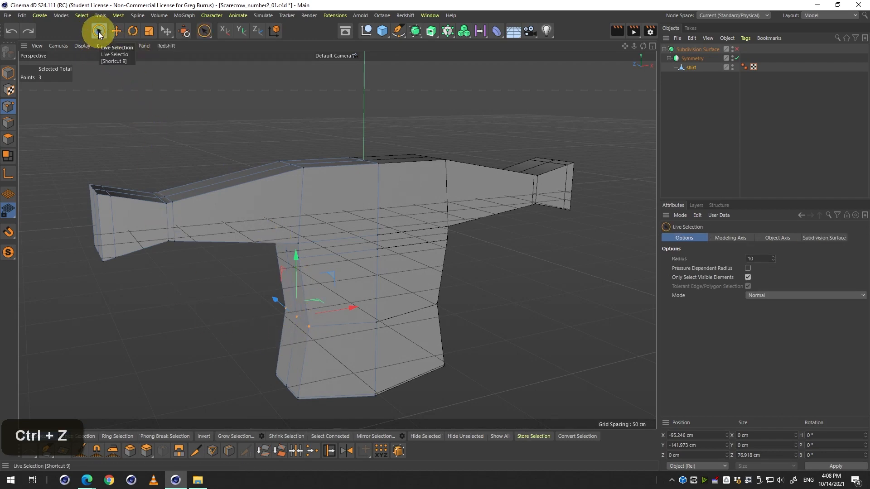
click(184, 285)
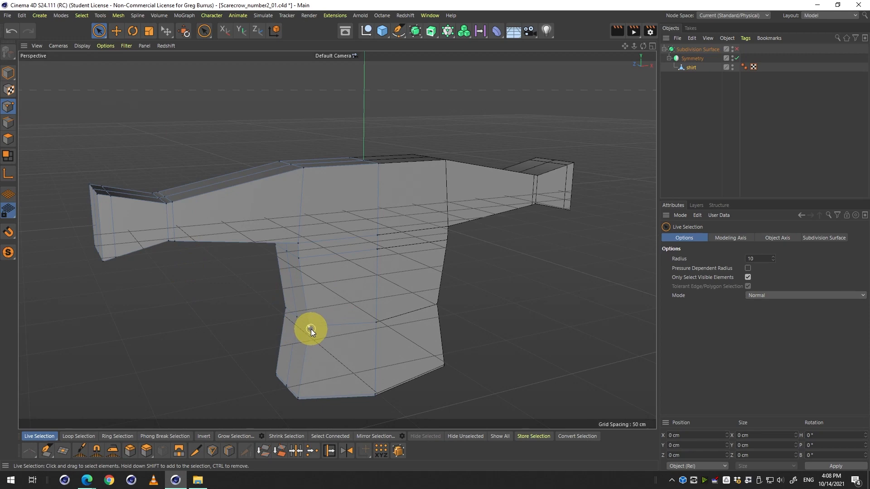
click(311, 329)
drag(310, 331, 384, 315)
shift+click(298, 316)
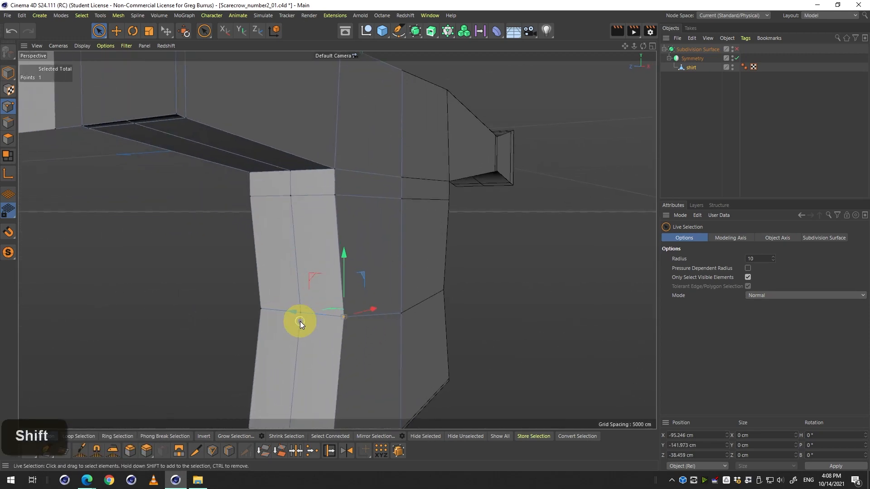
drag(306, 313, 390, 317)
shift+click(293, 311)
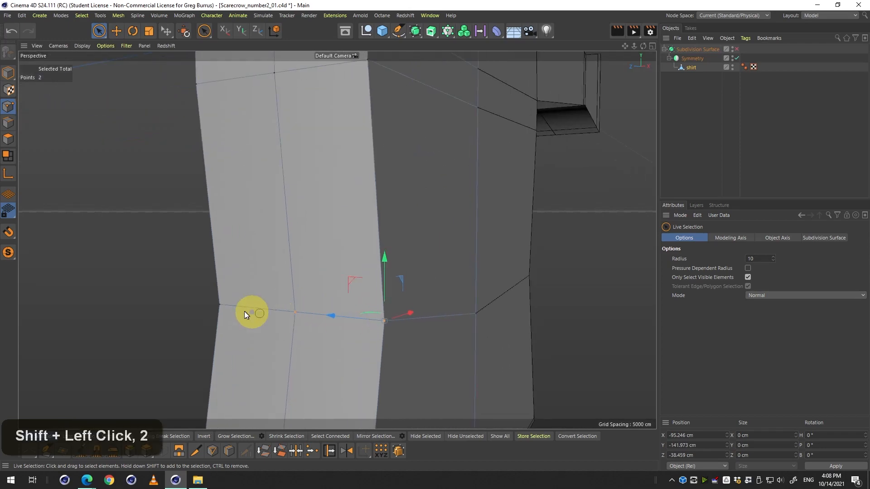
shift+click(212, 304)
drag(208, 303, 313, 276)
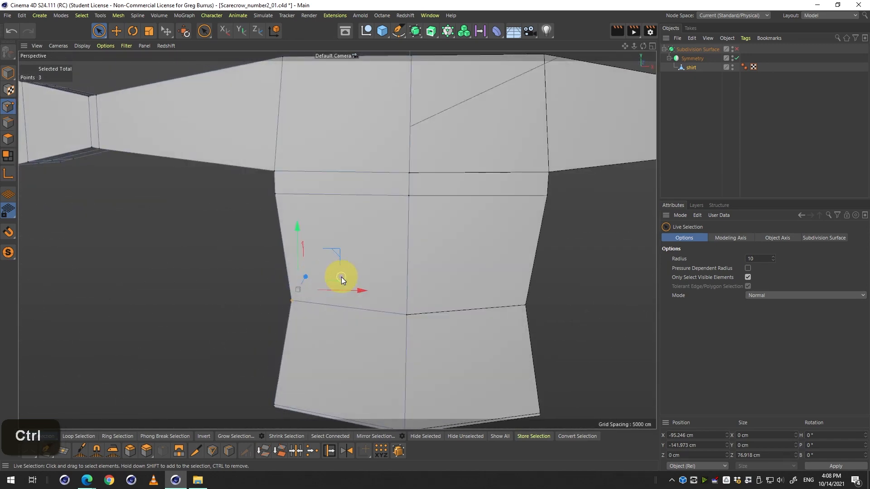
key(ctrl+z)
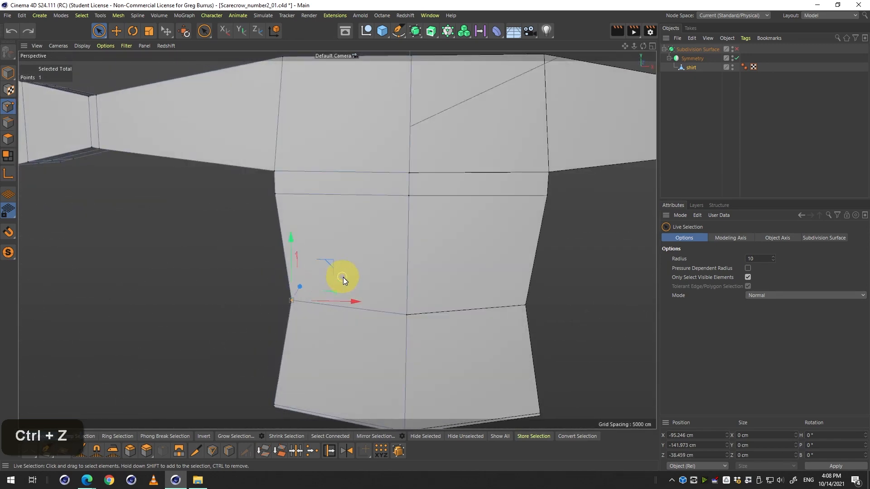
drag(369, 257, 330, 312)
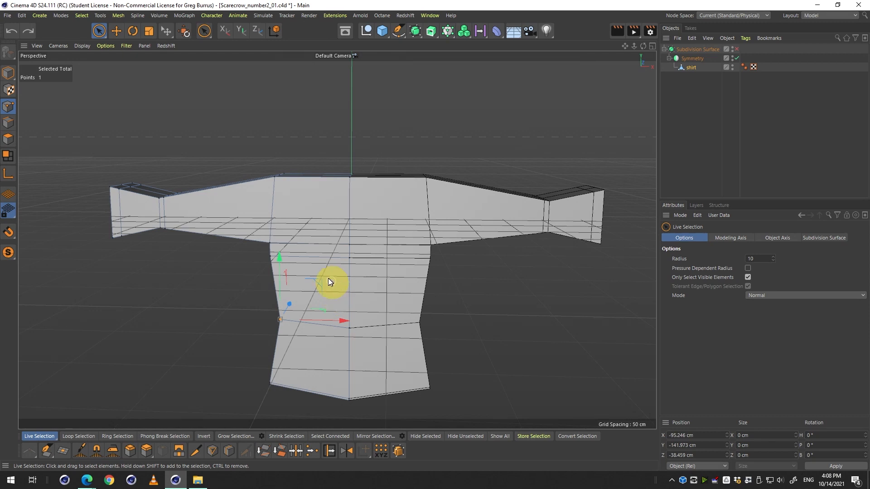
Inspect the shirt in the front and perspective views, toggling Subdivision Surface and rendering a viewport preview.
middle_click(272, 181)
middle_click(412, 324)
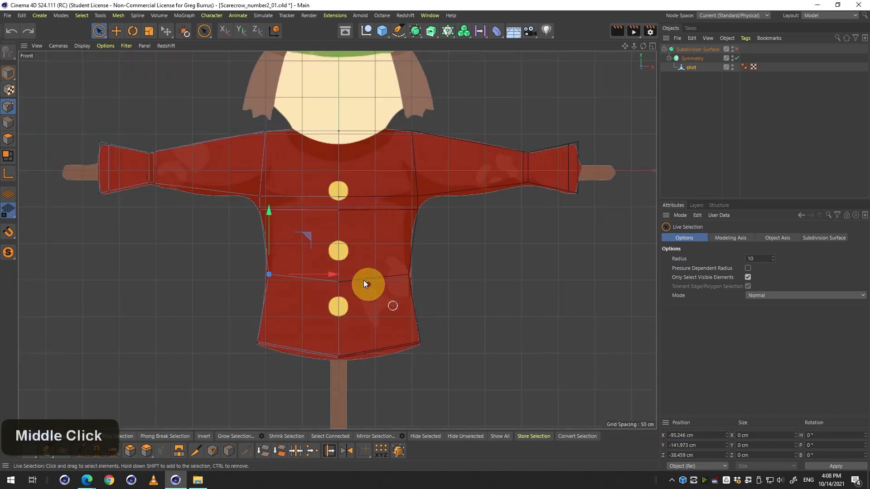
key(q)
key(q)
key(q)
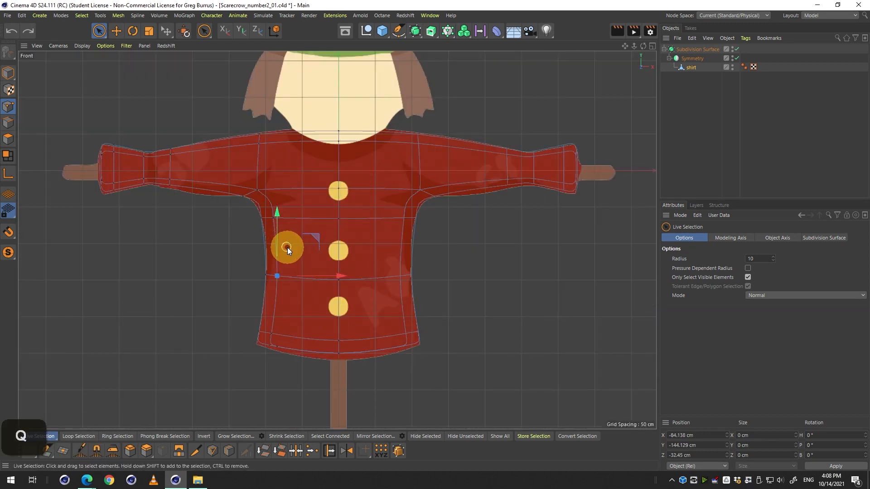
middle_click(313, 249)
middle_click(233, 155)
key(3)
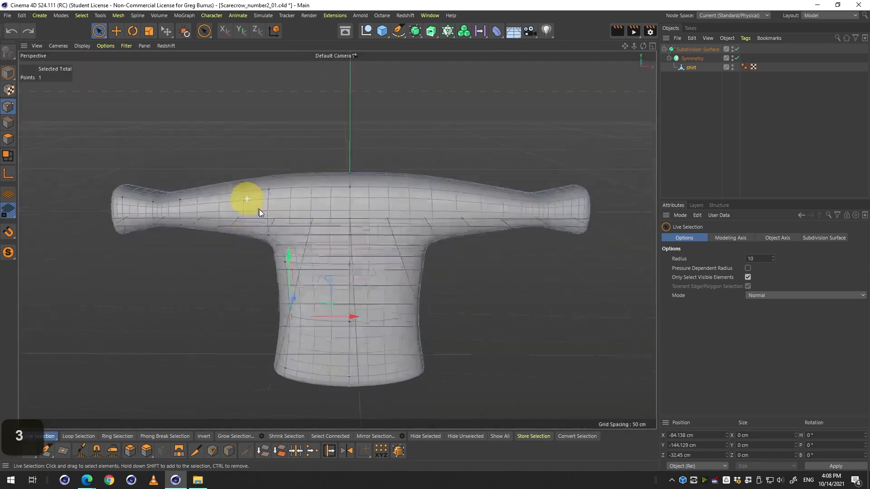
mouse_move(254, 204)
mouse_down()
mouse_move(343, 222)
mouse_move(277, 244)
mouse_move(246, 243)
mouse_move(403, 271)
mouse_up()
key(1)
key(3)
key(1)
key(ctrl+r)
key(3)
key(1)
key(3)
drag(403, 270, 414, 271)
key(ctrl+r)
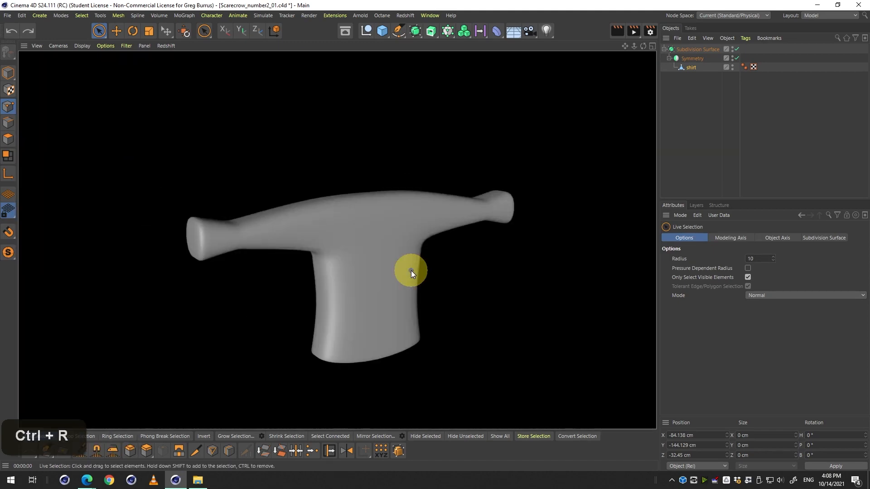
middle_click(409, 272)
middle_click(415, 281)
key(q)
key(q)
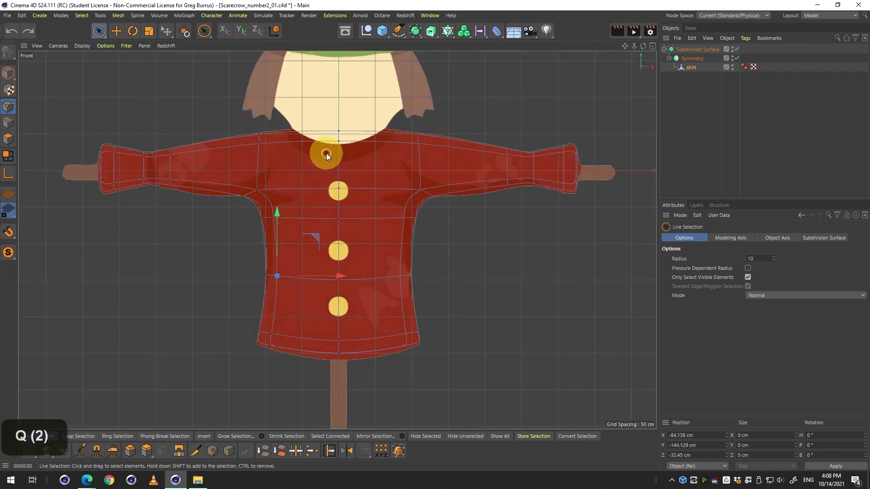
Turn off Subdivision Surface and select the shirt's center neck point in the front view.
key(q)
key(2)
drag(306, 126, 370, 138)
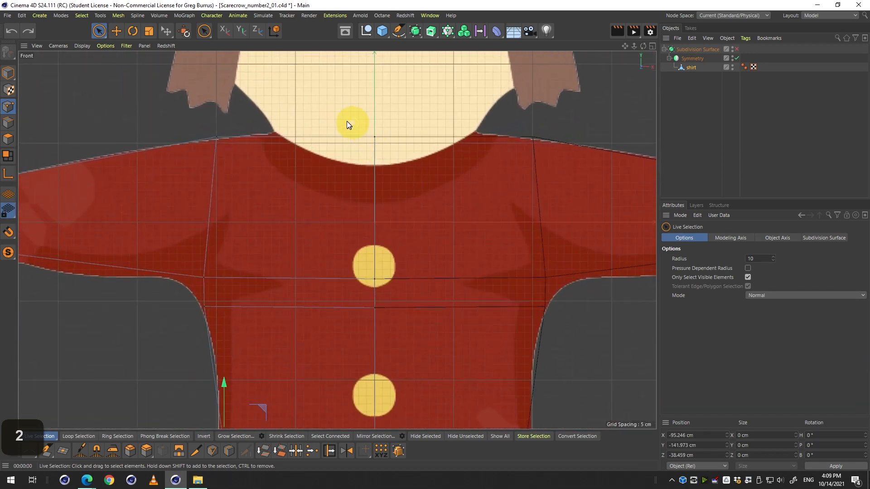
click(375, 137)
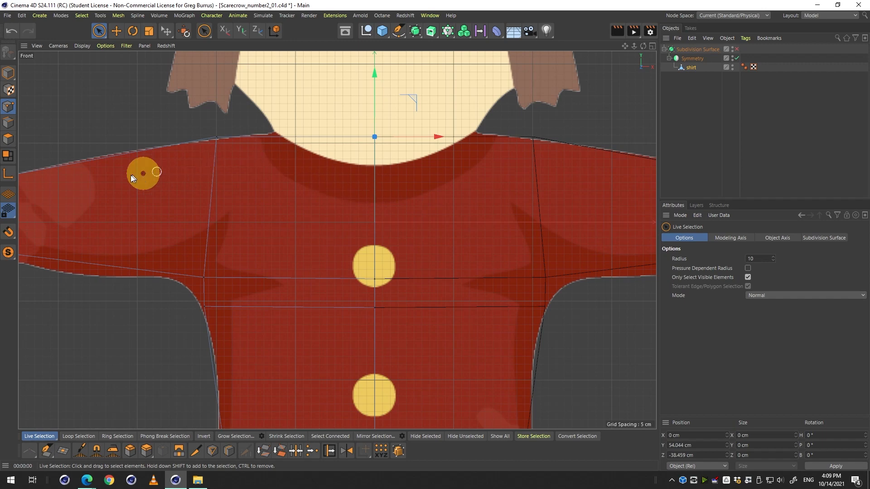
key(2)
drag(324, 208, 269, 209)
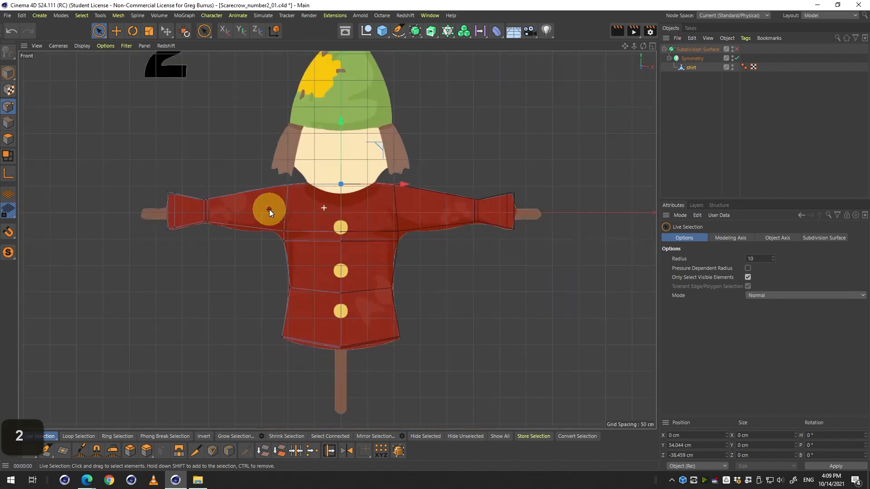
key(2)
drag(336, 219, 311, 101)
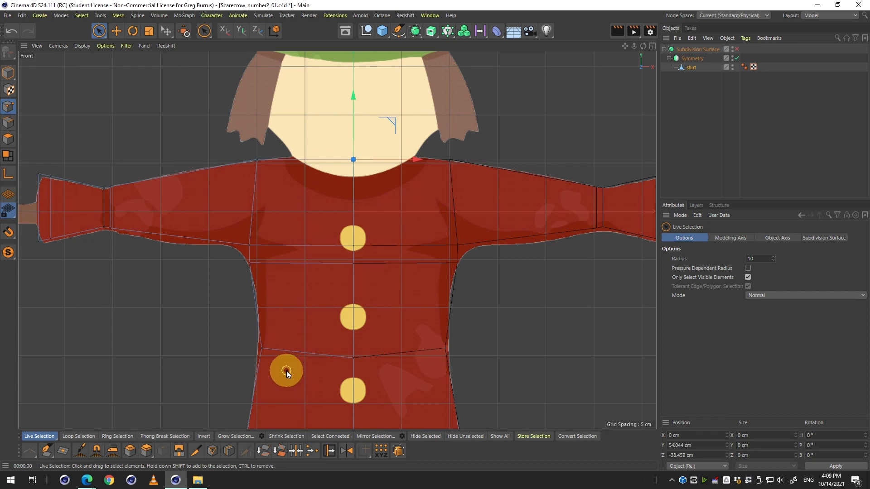
Start the Plane Cut tool and set its Plane Mode to Local and Plane to YZ.
click(208, 448)
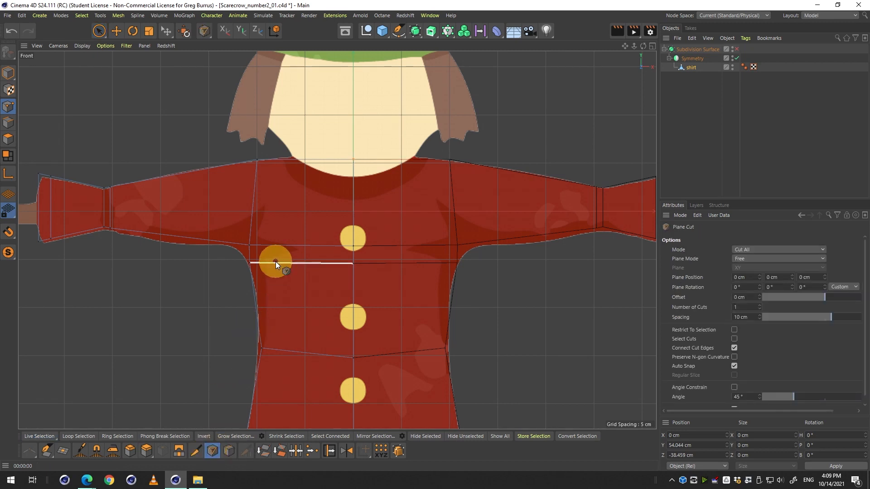
middle_click(256, 156)
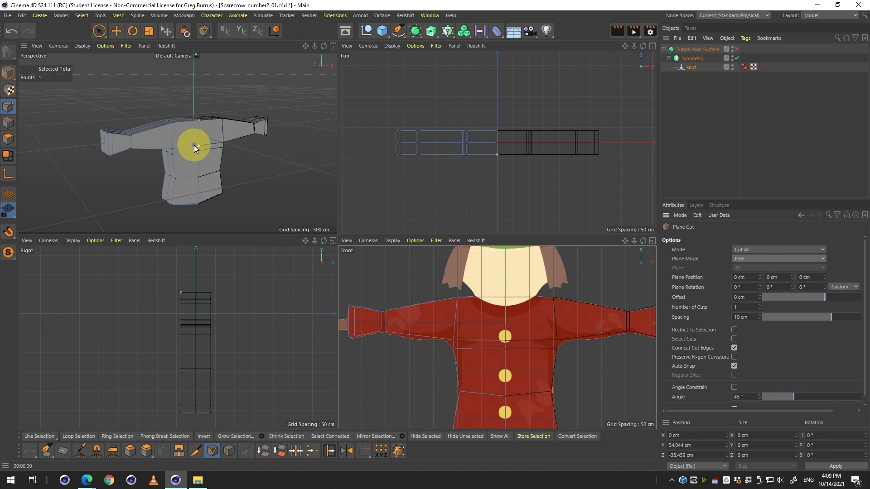
scroll(185, 126, up, 6)
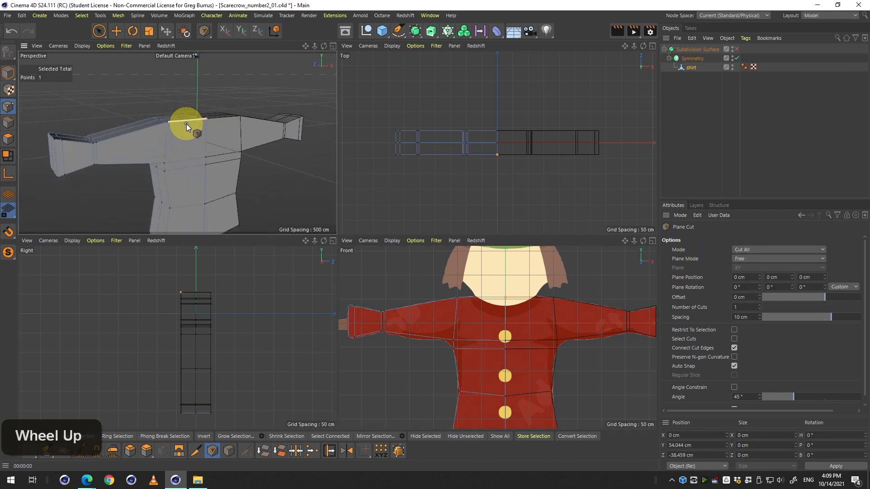
click(751, 259)
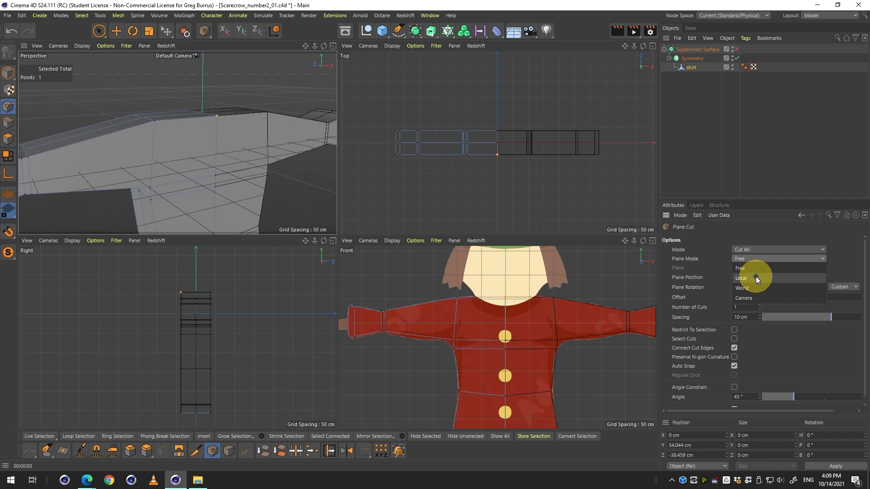
click(708, 272)
click(752, 261)
click(770, 277)
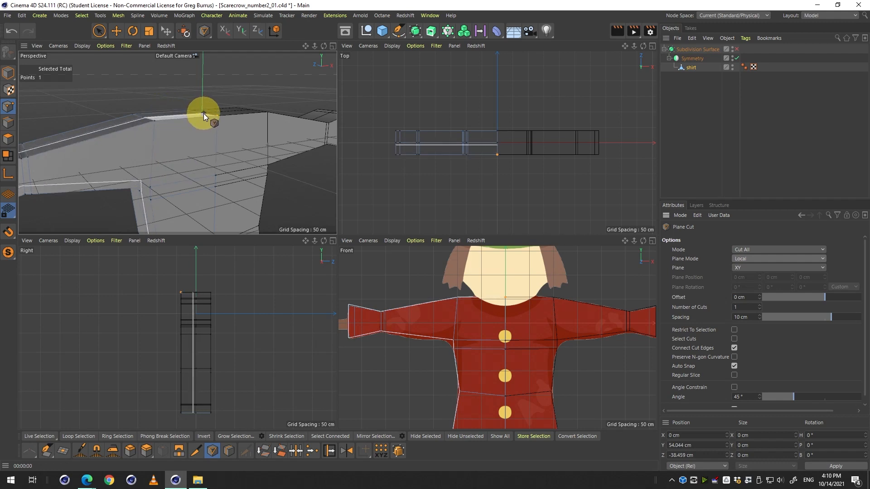
click(763, 268)
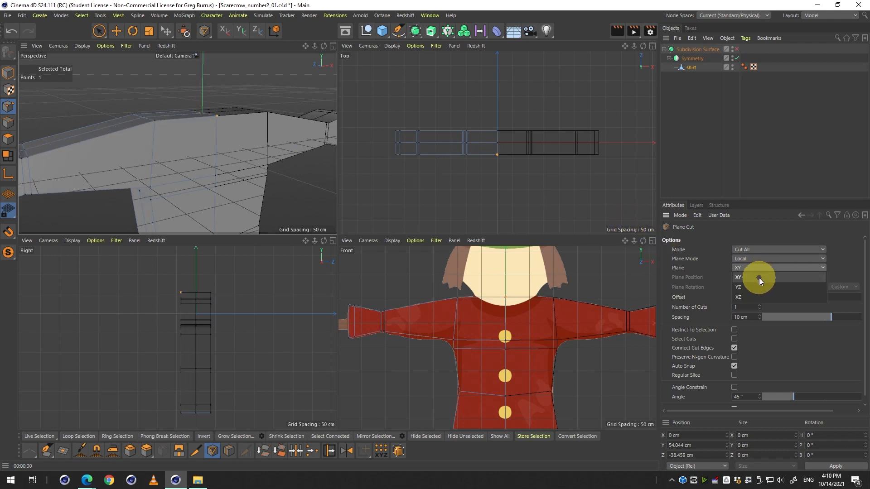
click(759, 287)
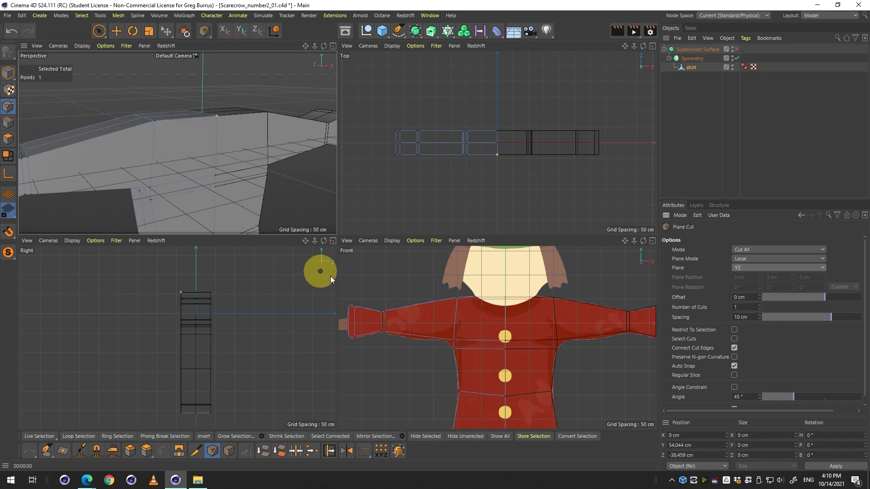
Cut a vertical edge loop through the torso between the collar's side and the center line in the front view.
middle_click(331, 275)
middle_click(432, 274)
middle_click(463, 309)
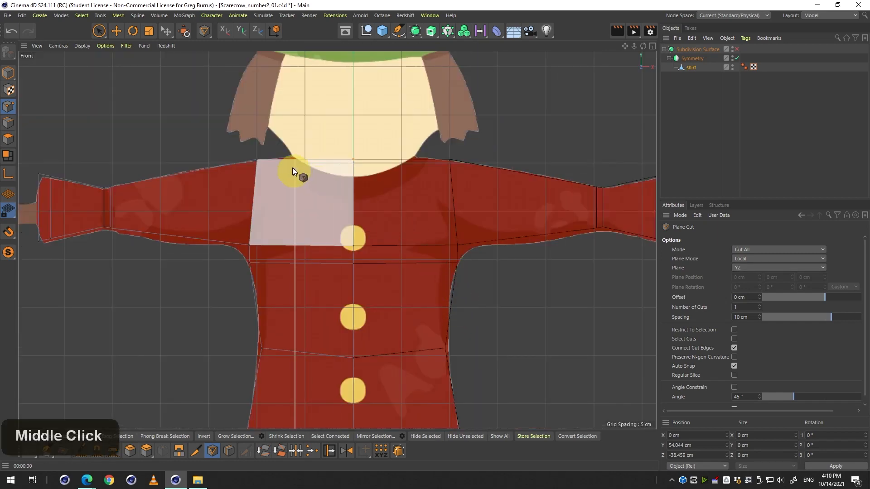
key(1)
drag(324, 181, 382, 150)
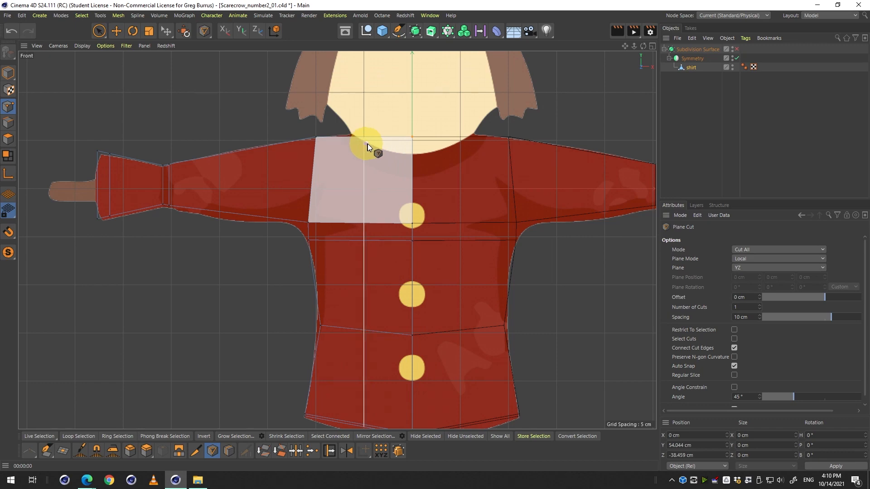
key(2)
mouse_move(371, 146)
mouse_down()
mouse_move(358, 142)
mouse_move(401, 147)
mouse_move(380, 143)
mouse_up()
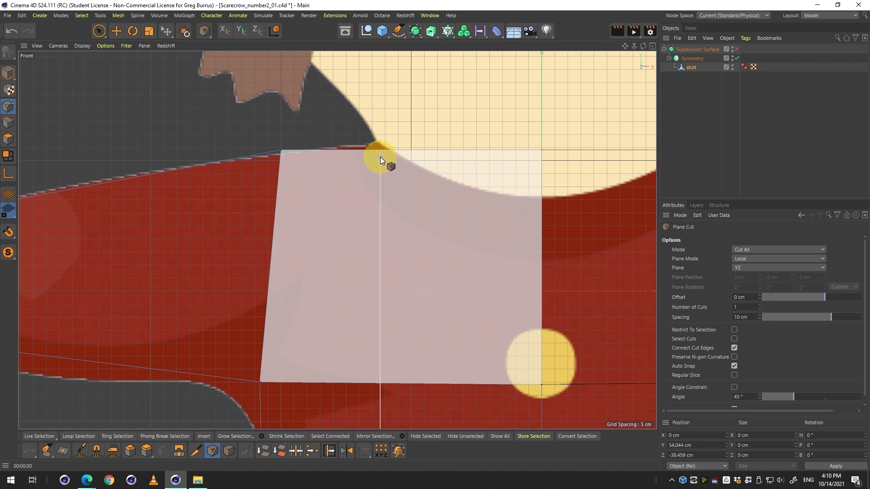
click(380, 157)
middle_click(347, 155)
middle_click(188, 127)
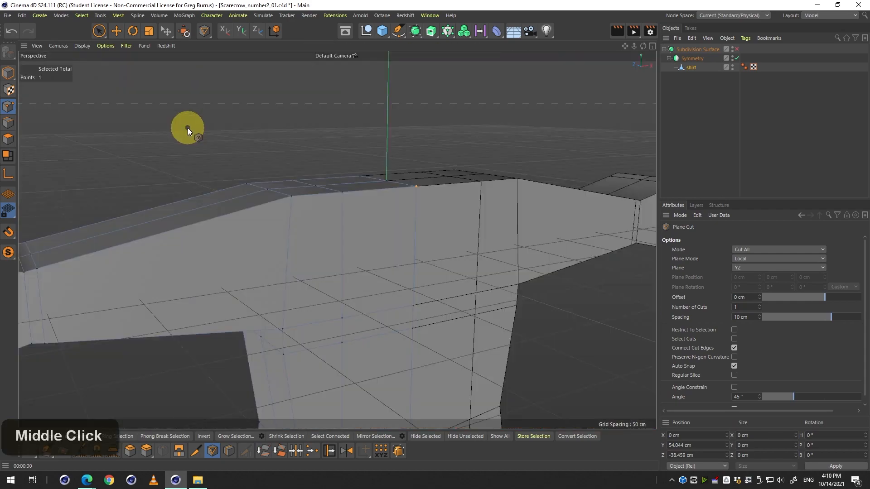
drag(187, 128, 307, 171)
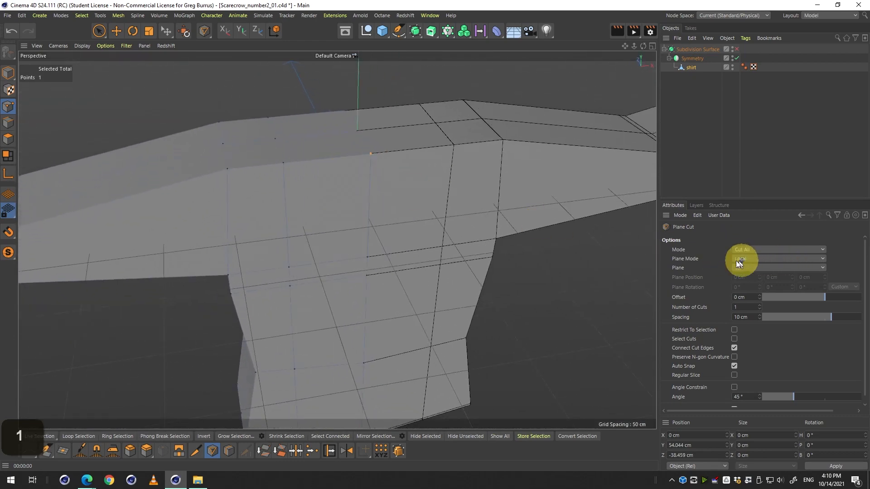
middle_click(393, 217)
middle_click(539, 313)
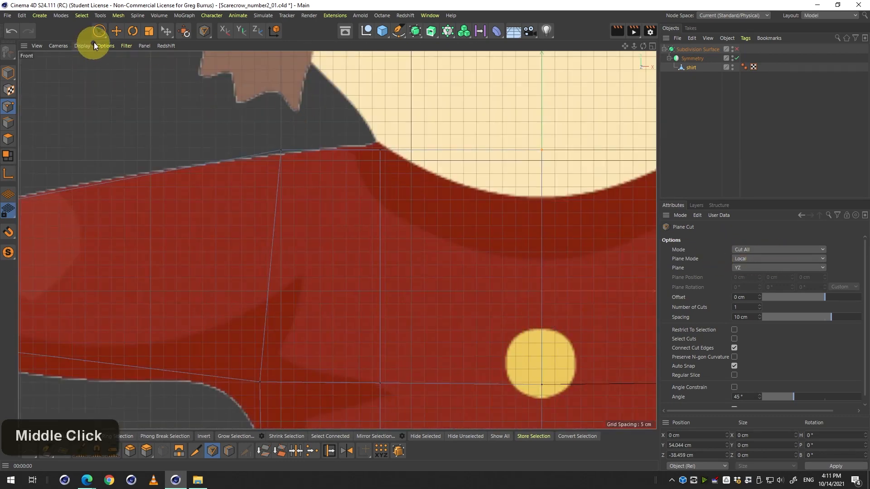
Switch to Rectangle Selection and clear the point selection.
click(100, 33)
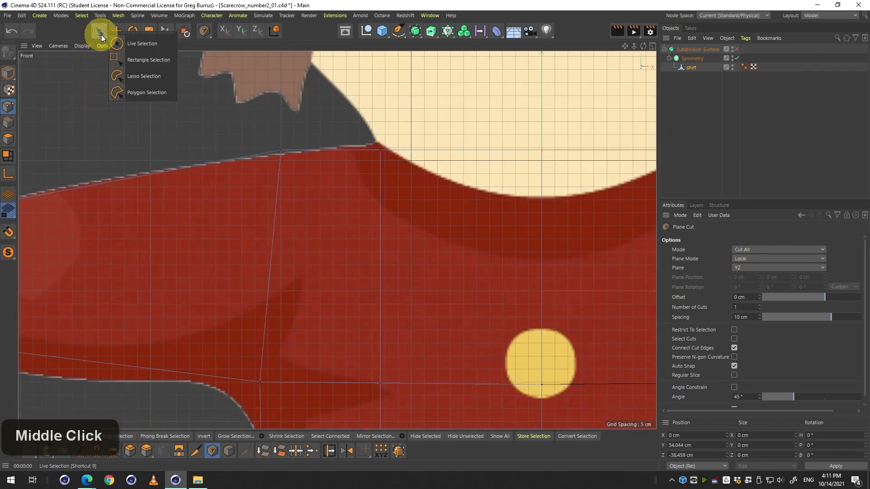
click(127, 60)
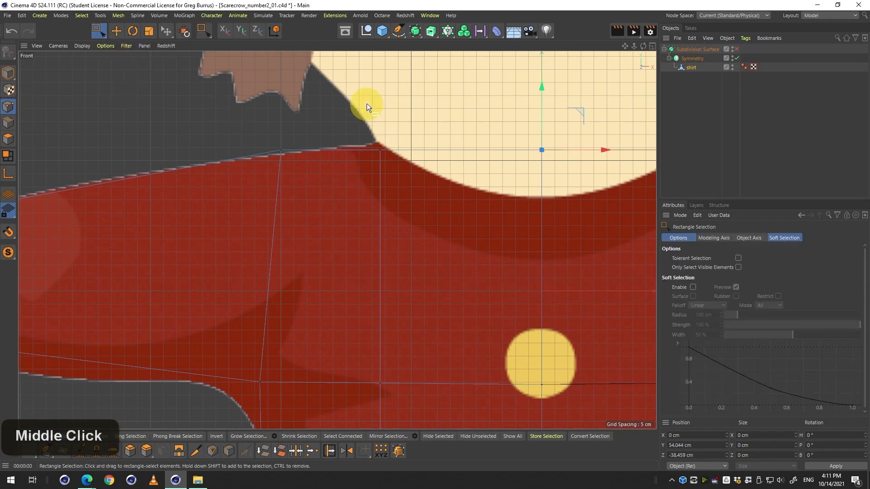
click(370, 117)
Set the front viewport's background picture transparency to 81 %.
key(2)
drag(465, 128, 394, 137)
key(1)
drag(468, 149, 402, 158)
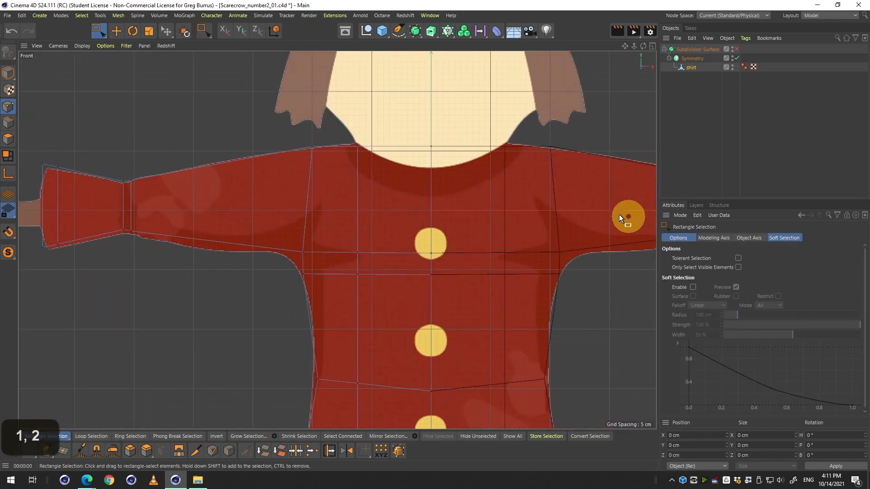
key(shift+v)
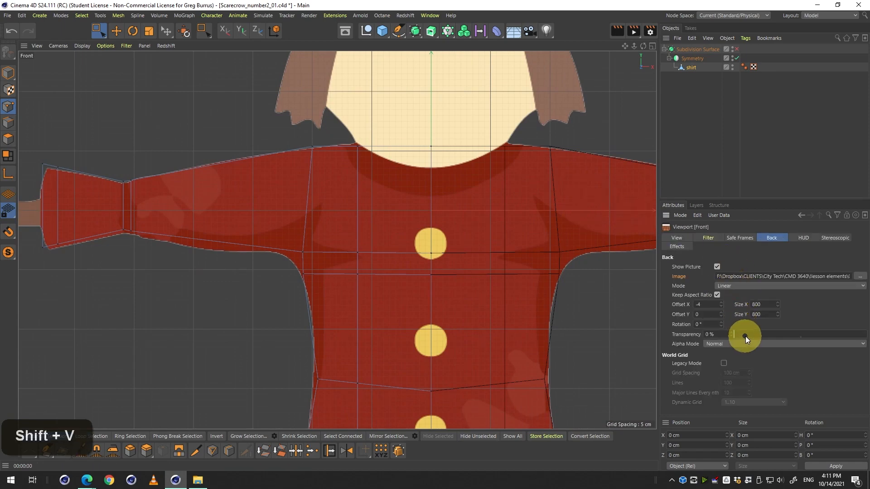
drag(746, 336, 842, 344)
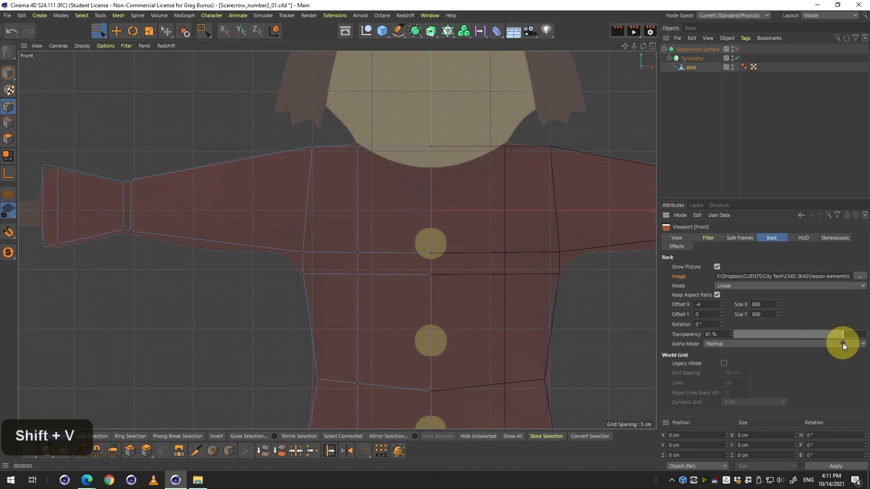
Select the three center neck points and lower them in the front view to about Y 34 cm.
key(2)
drag(427, 164, 373, 184)
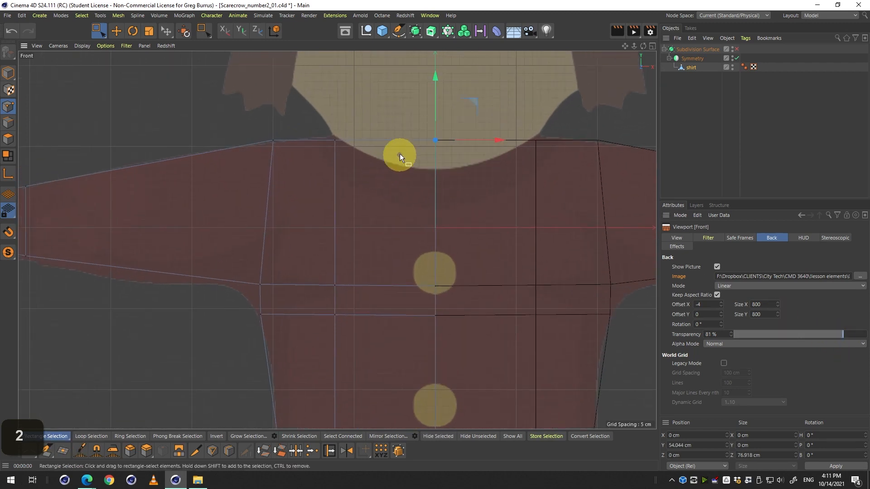
middle_click(484, 190)
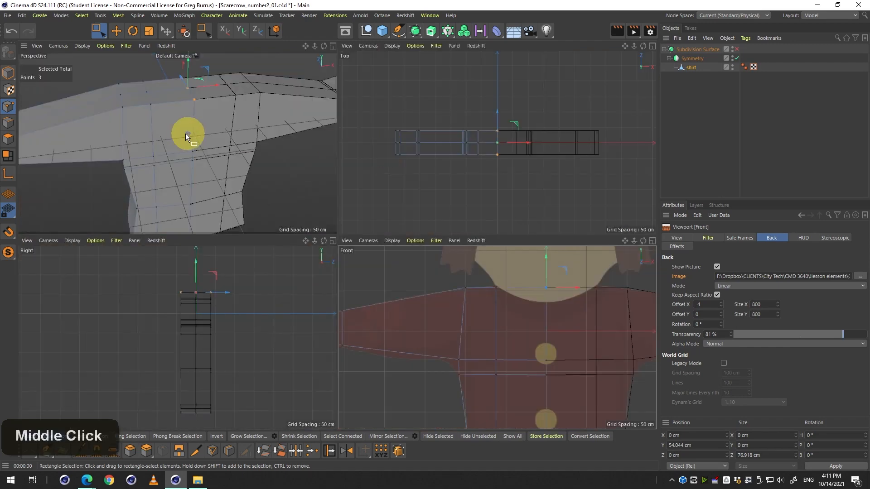
key(3)
drag(267, 135, 221, 125)
drag(233, 112, 281, 140)
drag(592, 271, 553, 275)
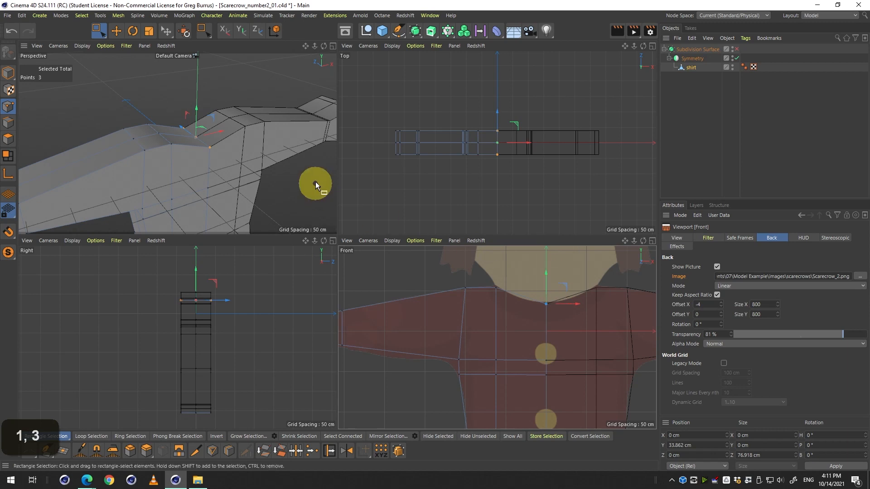
Toggle Subdivision Surface on and off repeatedly to compare the lowered neckline.
key(q)
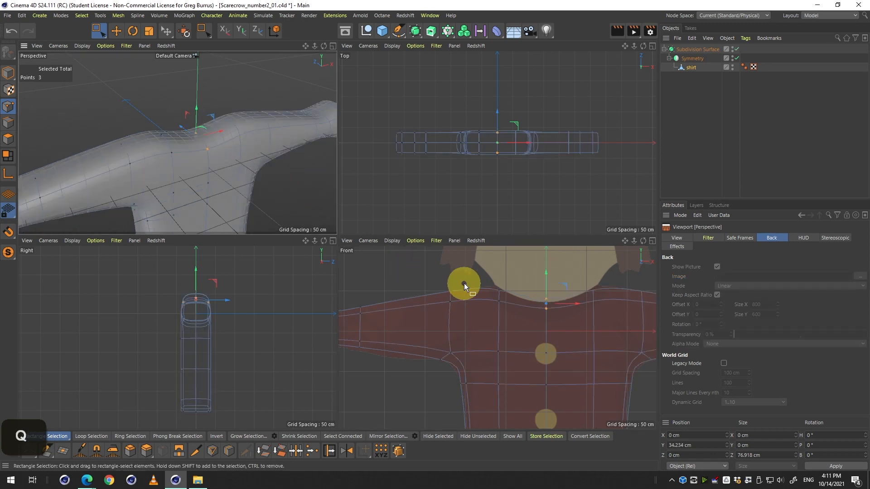
key(q)
key(q)
key(q)
key(q)
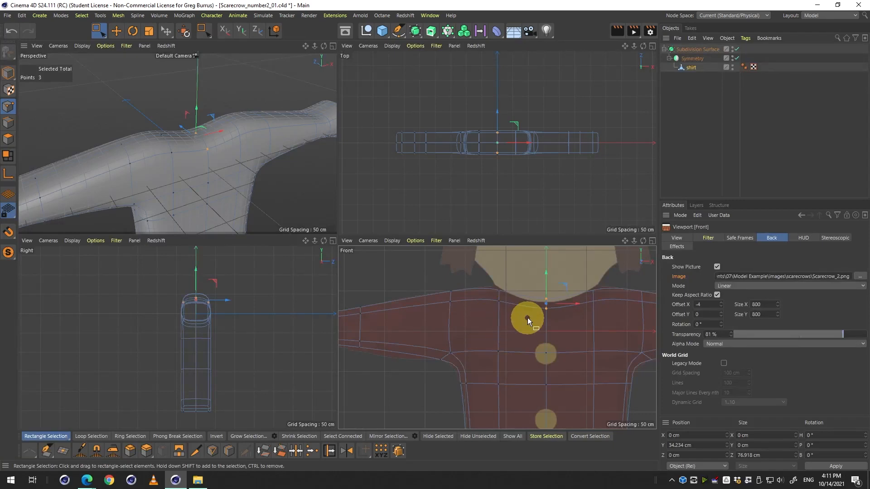
key(q)
key(q)
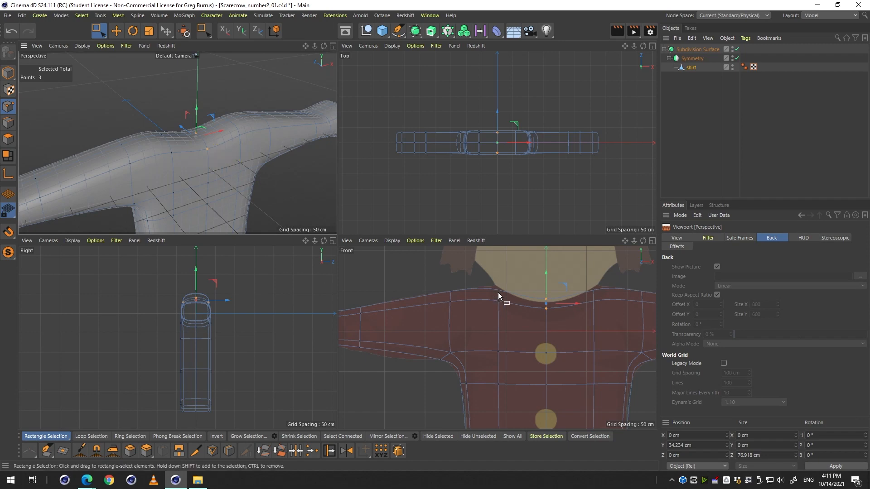
key(q)
key(q)
Orbit and zoom the perspective and front views to inspect the subdivided shirt.
middle_click(267, 213)
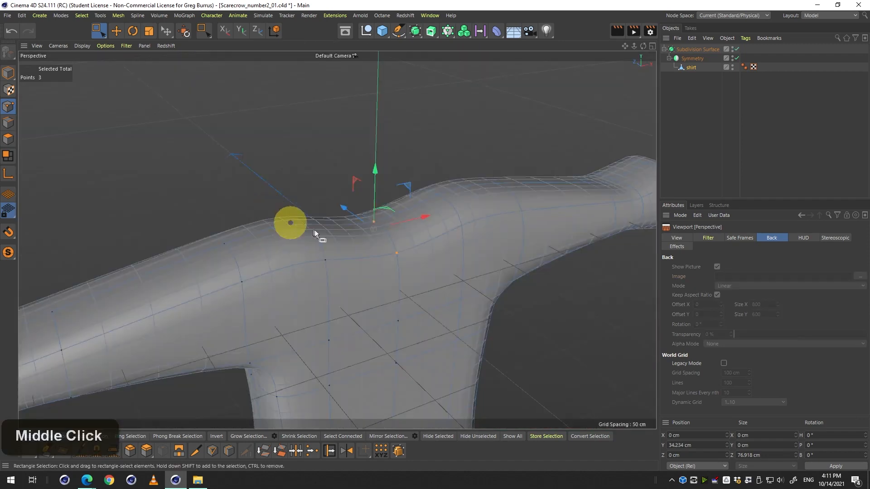
drag(287, 223, 309, 377)
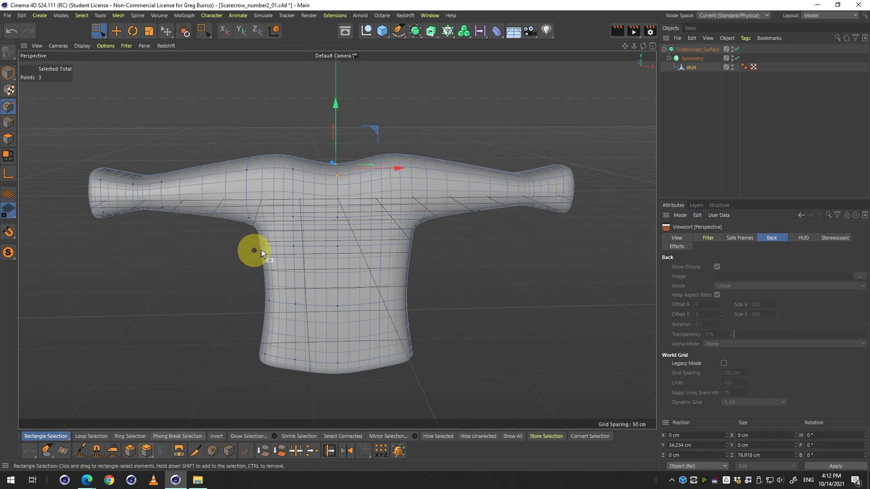
middle_click(365, 209)
middle_click(241, 165)
key(3)
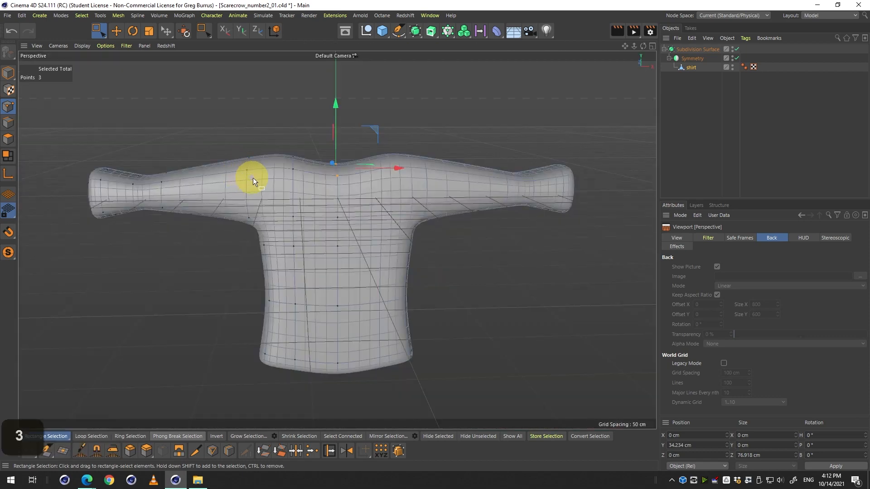
drag(252, 178, 324, 184)
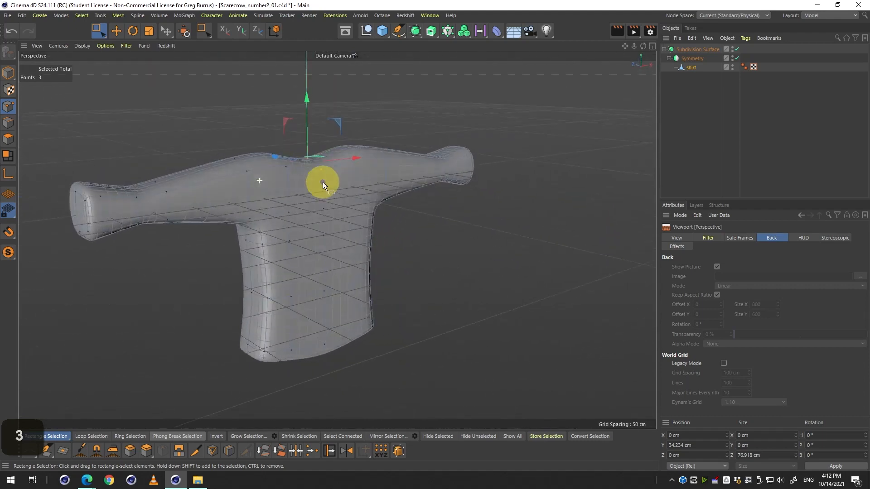
middle_click(329, 226)
key(2)
drag(487, 277, 343, 246)
middle_click(482, 282)
key(1)
key(2)
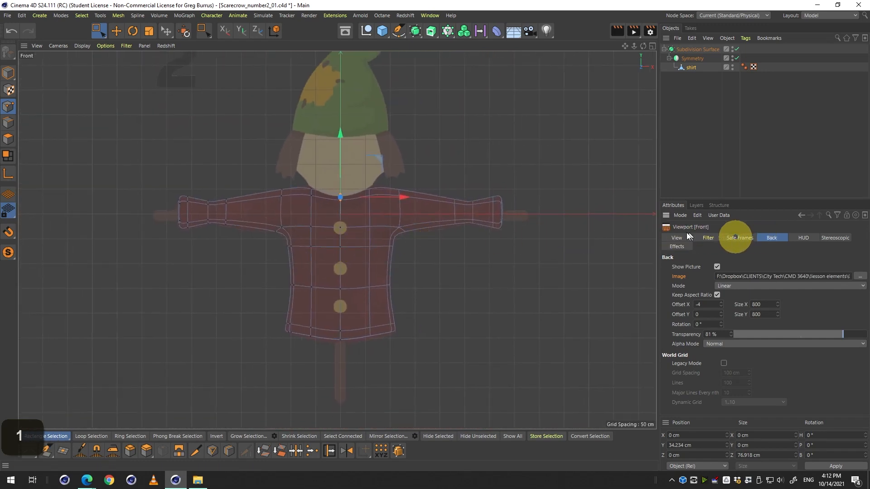
click(679, 216)
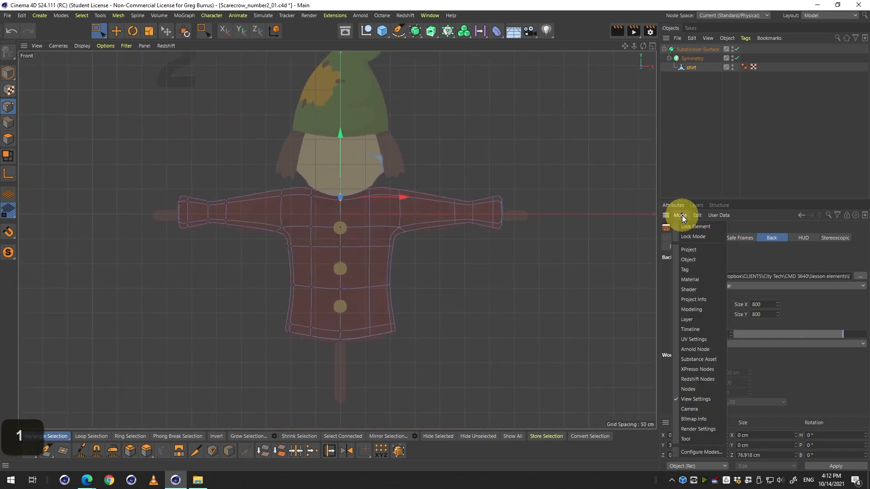
click(701, 396)
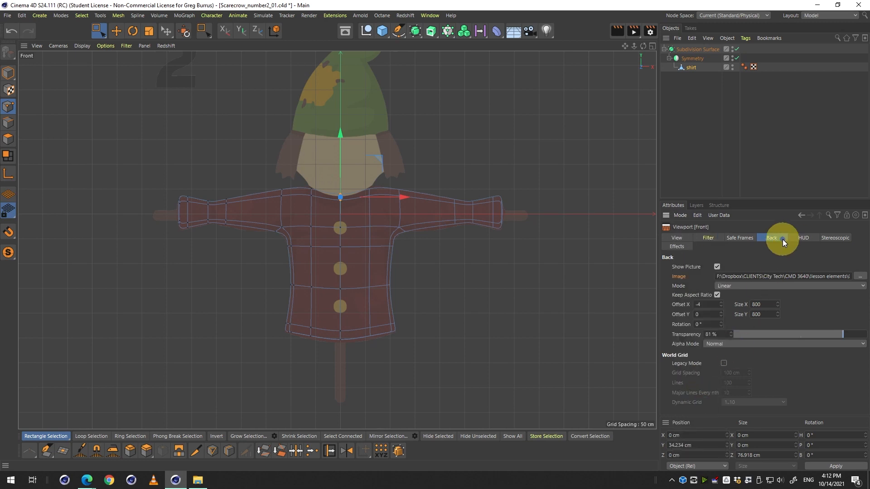
click(856, 277)
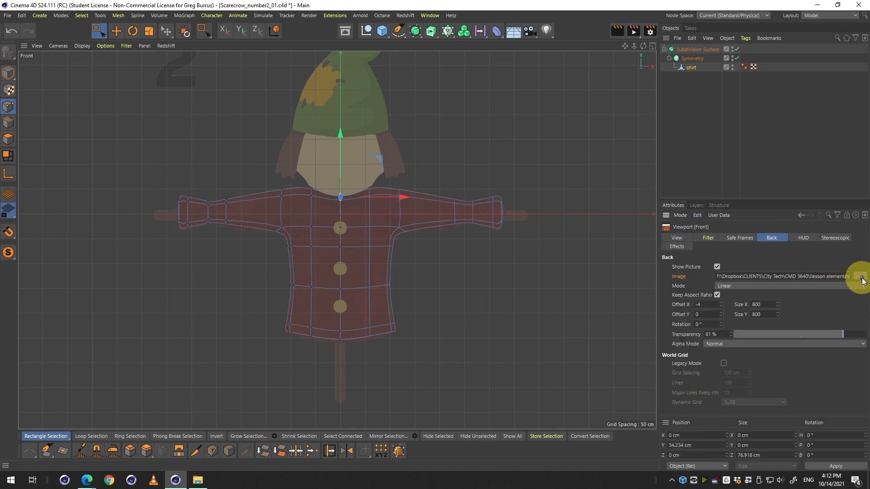
click(262, 96)
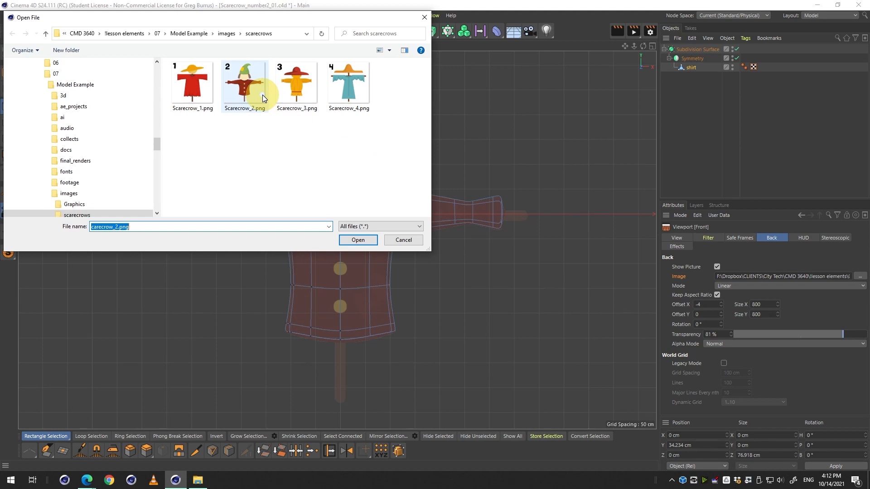
click(404, 241)
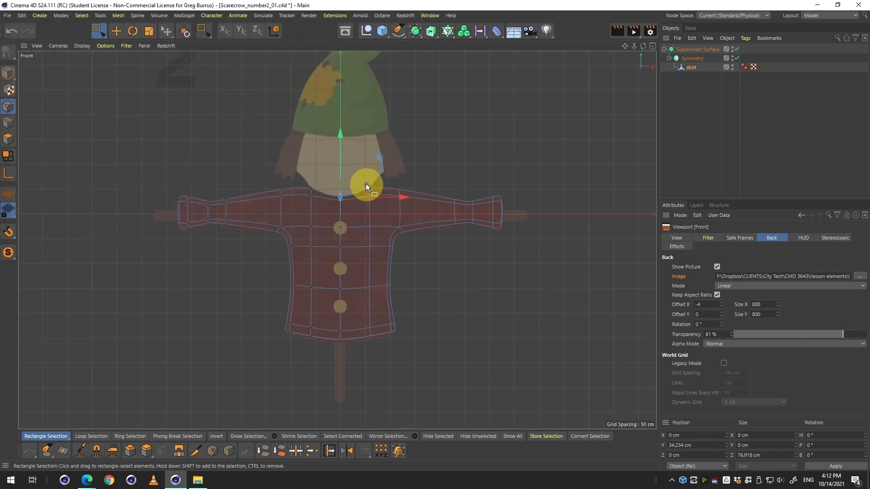
Set the front viewport's background picture transparency to 0 %.
click(336, 188)
drag(765, 332, 734, 336)
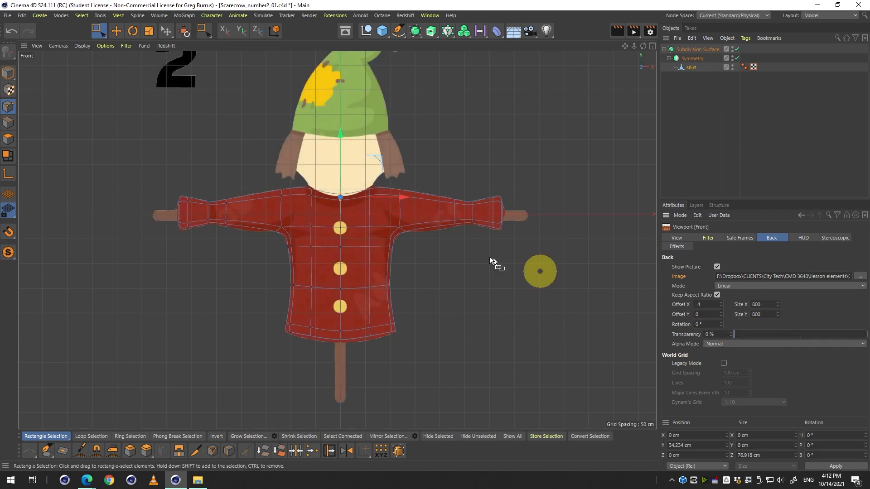
Switch to the four-viewport layout, then enlarge the perspective view to fill the viewport area.
middle_click(412, 231)
middle_click(211, 178)
middle_click(227, 179)
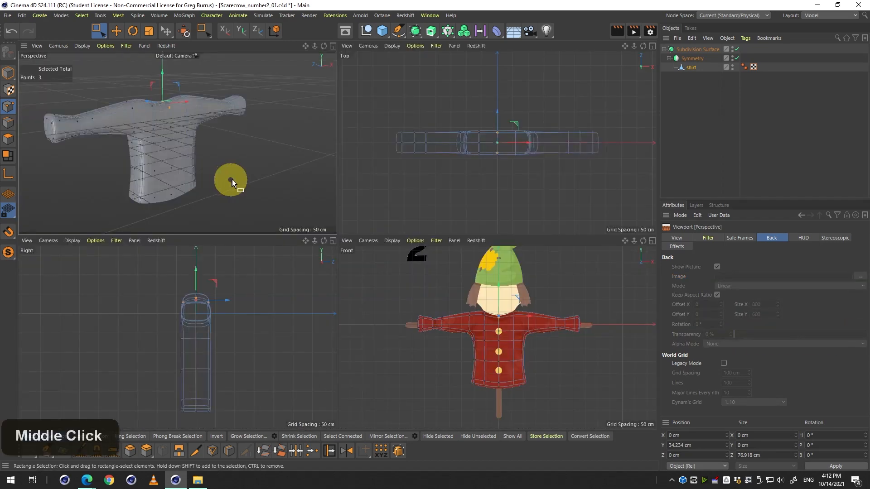
middle_click(233, 182)
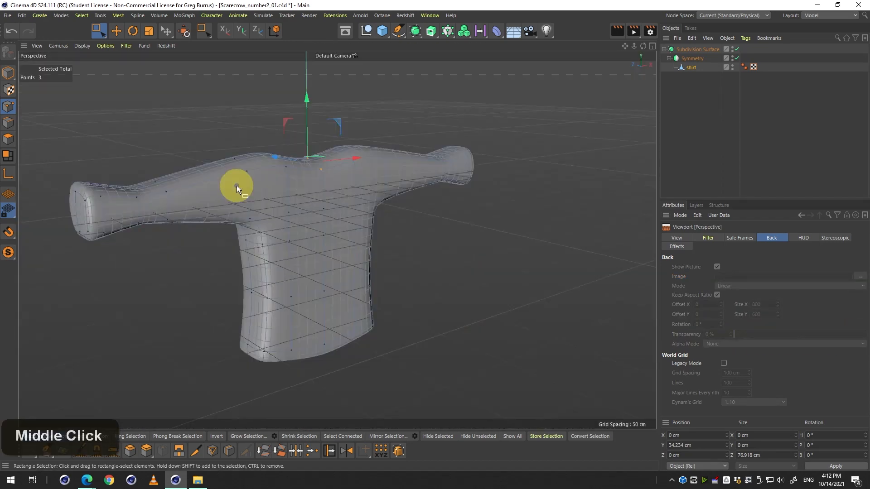